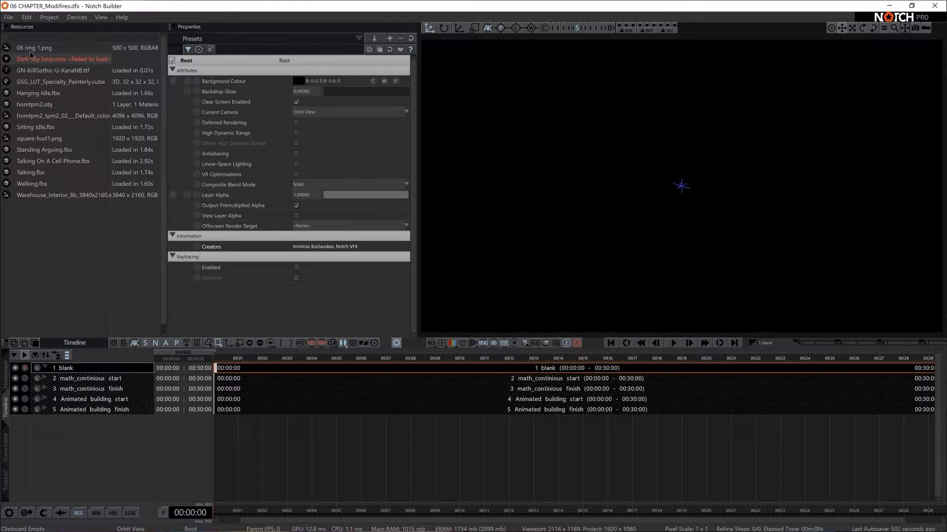
# - Relink the missing Dark Sky loop.mov resource by setting the search path to the VIDEO folder inside 00 ASSETS
pyautogui.rightClick(63, 59)
pyautogui.click(108, 244)
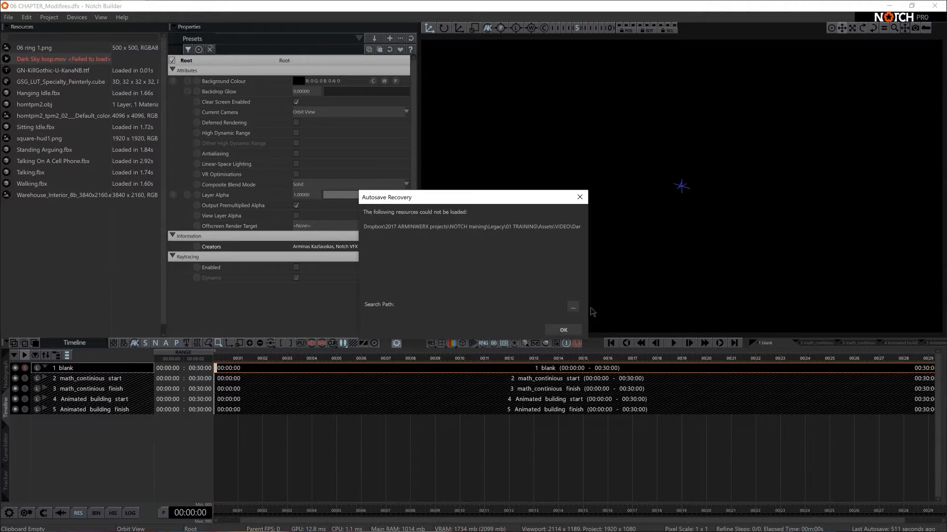
pyautogui.click(572, 309)
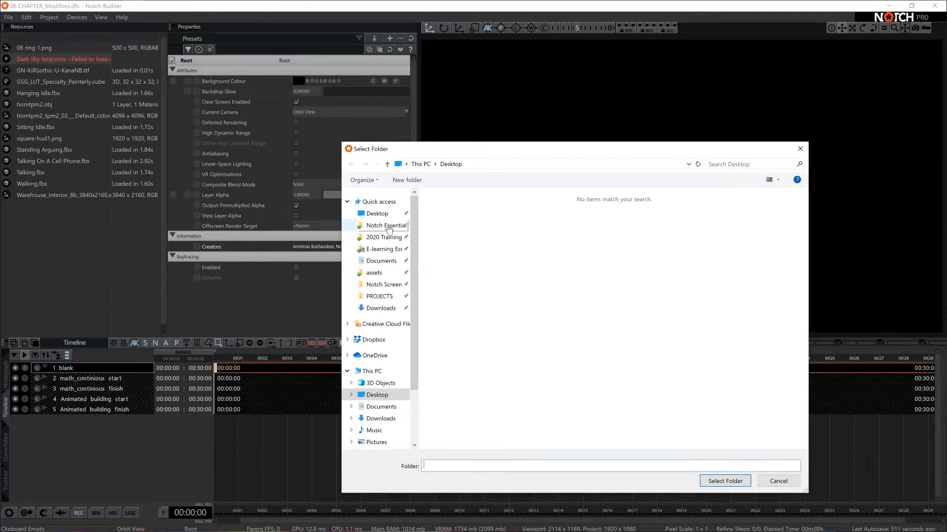
pyautogui.doubleClick(452, 209)
pyautogui.doubleClick(470, 282)
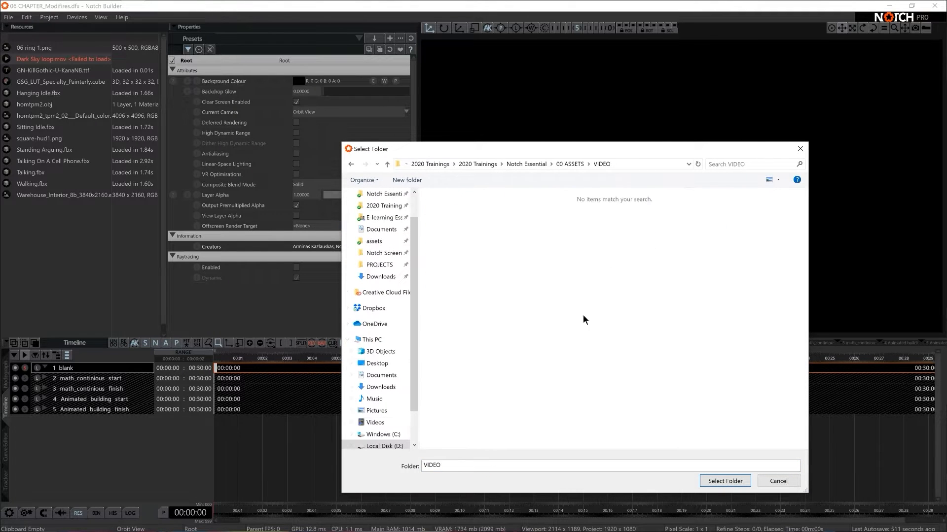
pyautogui.click(733, 477)
pyautogui.click(563, 330)
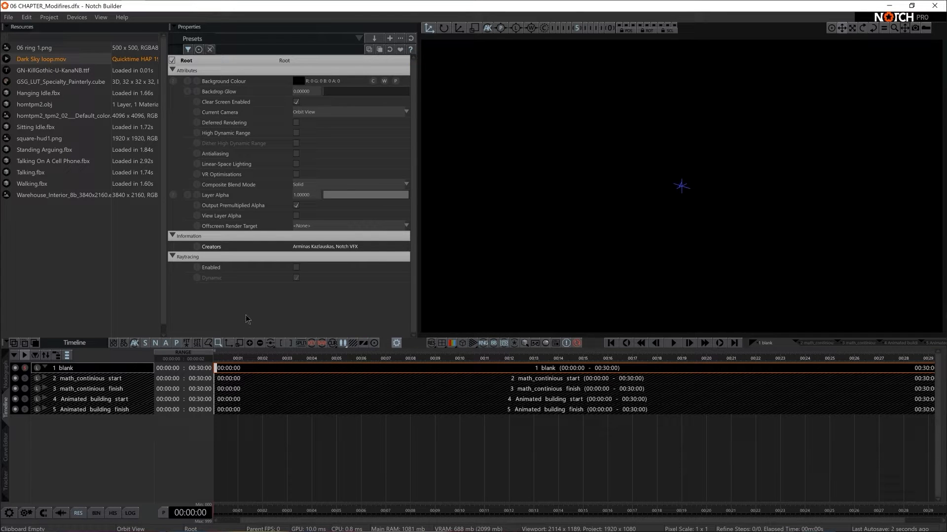
# - Add a Shape 3D node connected to the root in the nodegraph and show the viewport grid
pyautogui.click(6, 376)
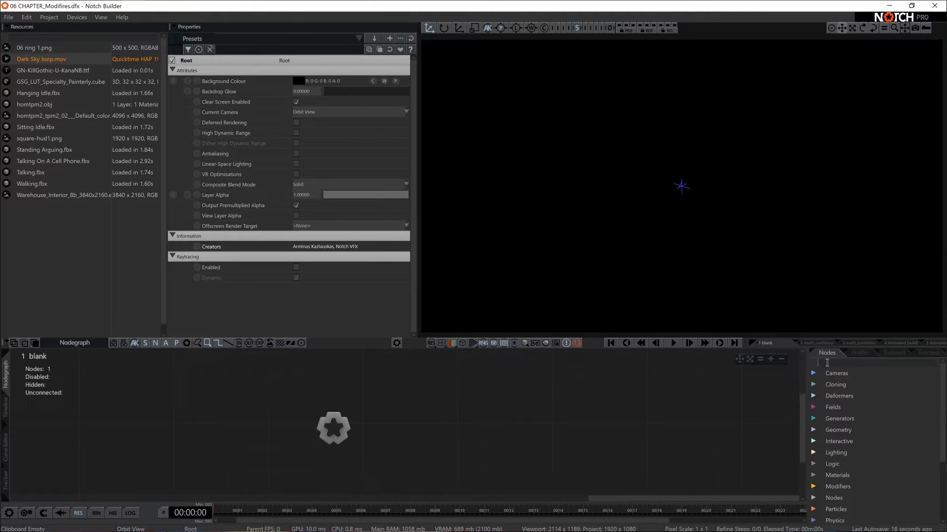
pyautogui.click(826, 363)
pyautogui.write('sha')
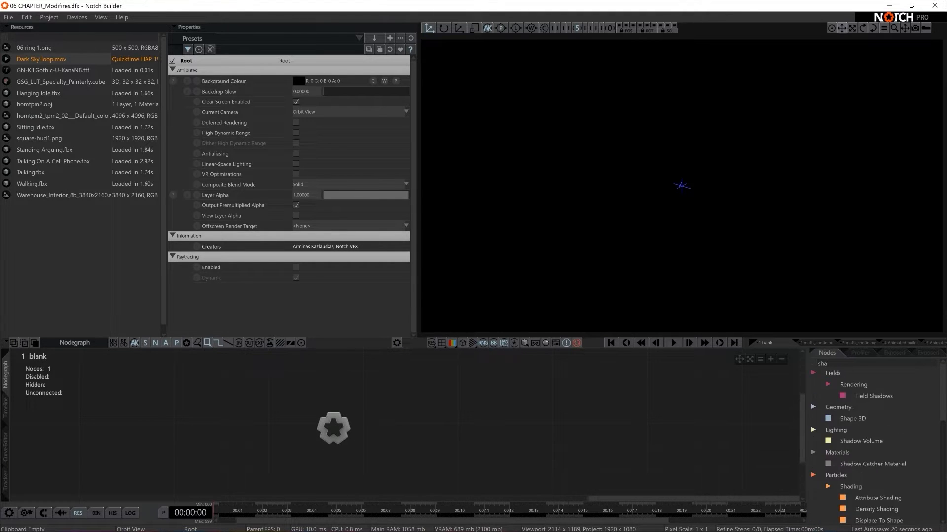
pyautogui.moveTo(852, 418); pyautogui.dragTo(405, 419)
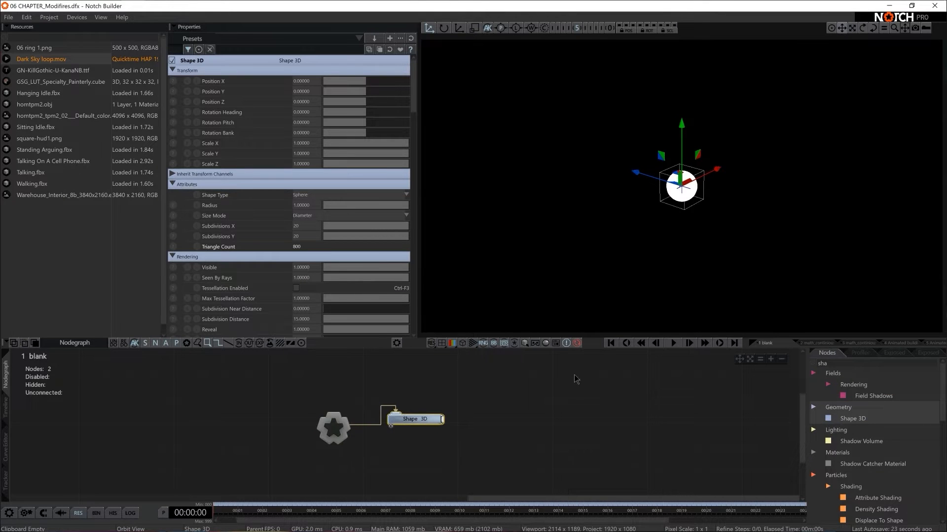
pyautogui.press('g')
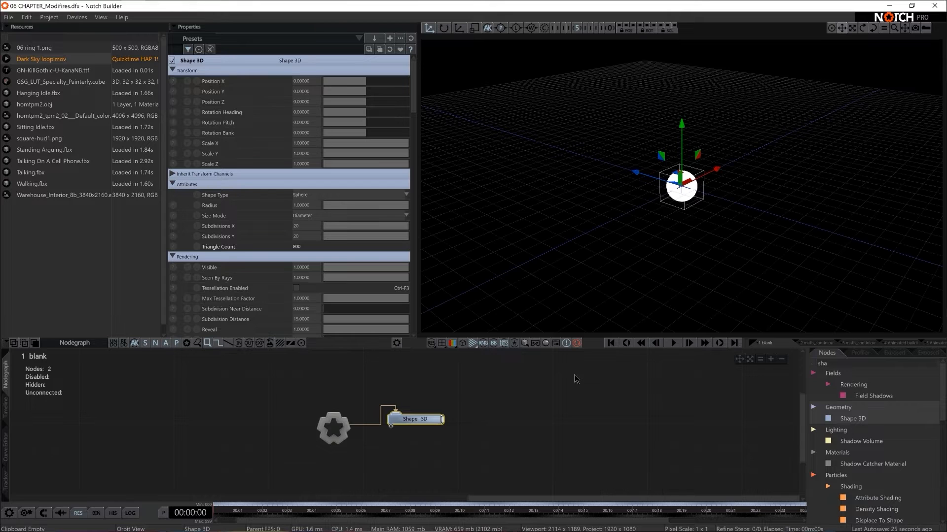
pyautogui.moveTo(685, 220); pyautogui.dragTo(712, 205)
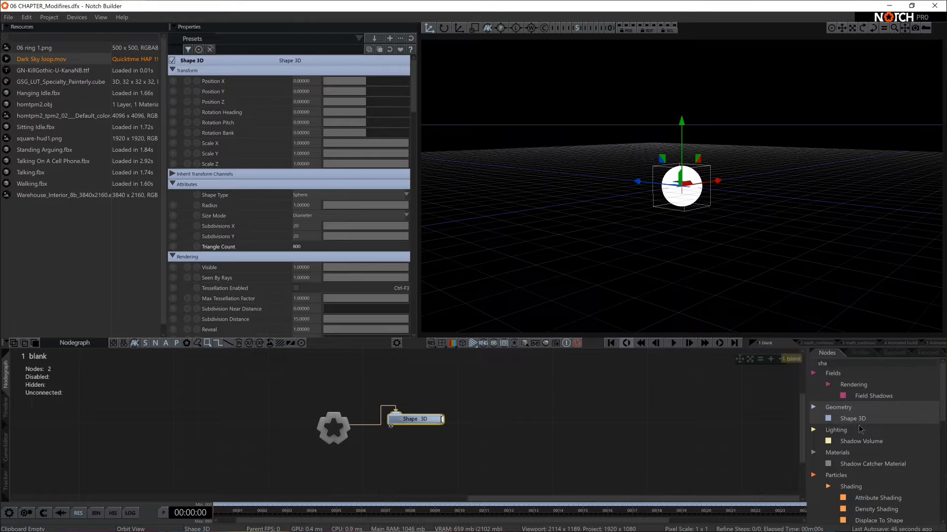
# - Find the Math Modifier node and place it unconnected near the Shape 3D node
pyautogui.write('math')
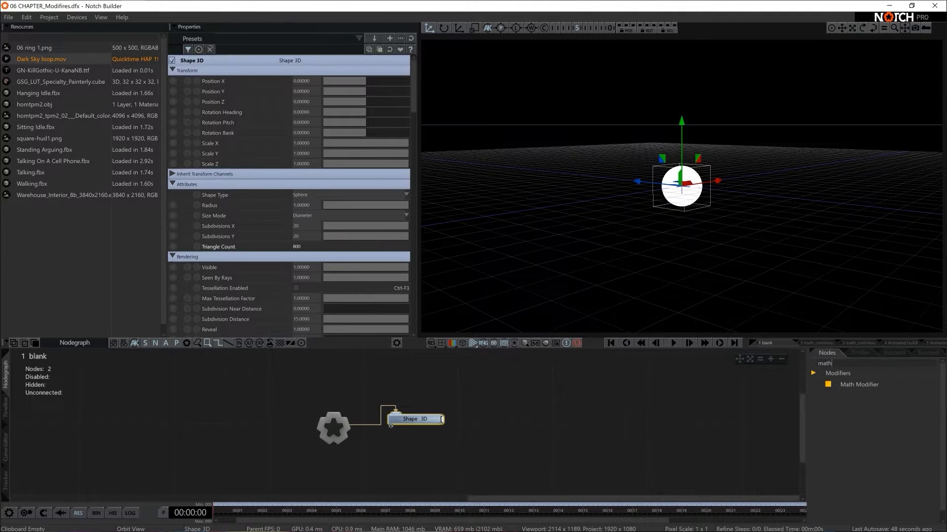
pyautogui.moveTo(845, 384); pyautogui.dragTo(769, 389)
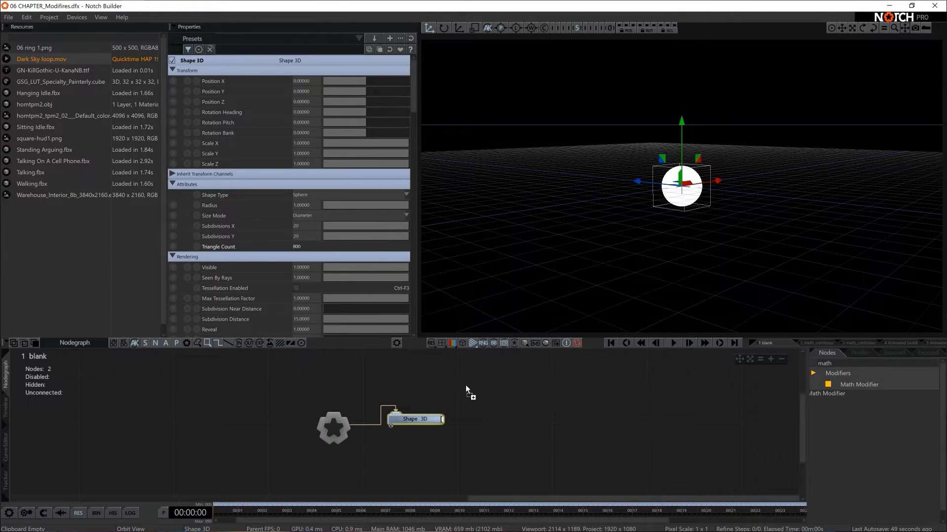
pyautogui.moveTo(465, 385); pyautogui.dragTo(466, 388)
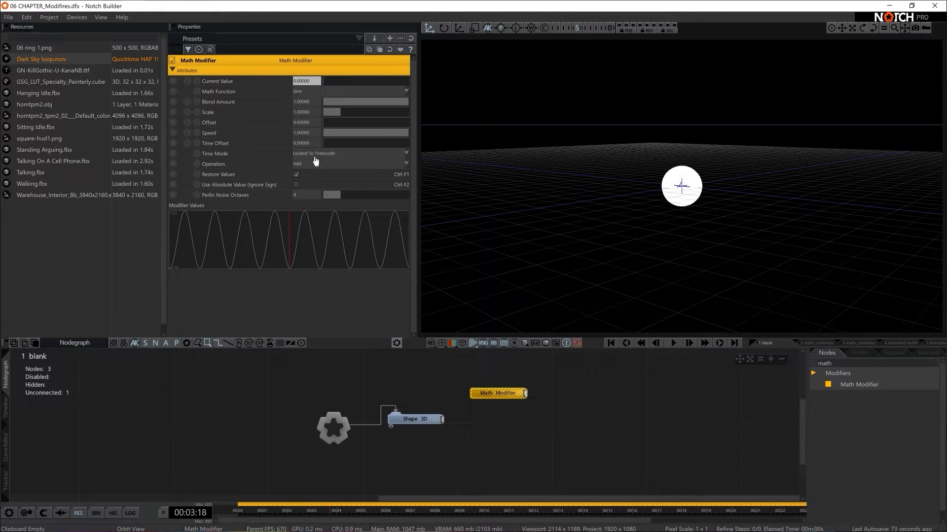
# - Examine the waveforms of the unconnected Math Modifier's different math functions, finishing on Sine
pyautogui.click(318, 92)
pyautogui.press('Down')
pyautogui.press('Down')
pyautogui.press('Down')
pyautogui.press('Down')
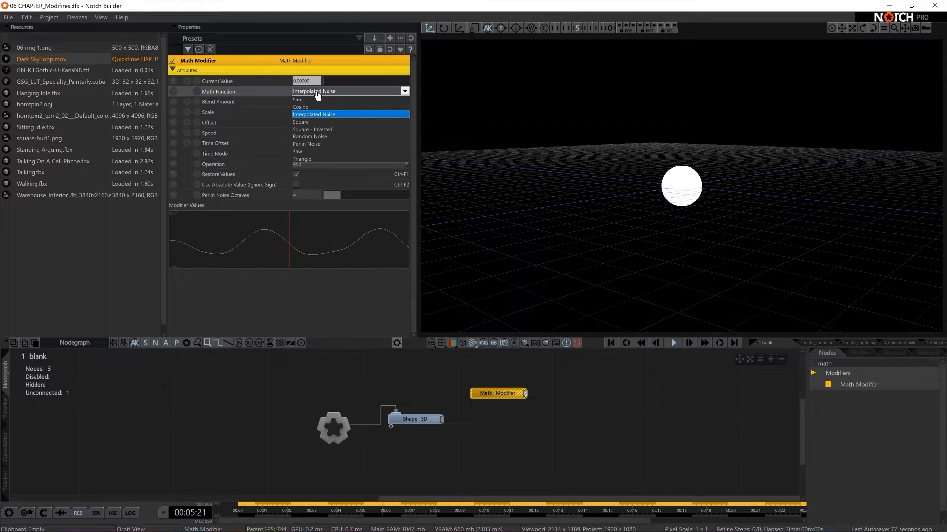
pyautogui.press('Down')
pyautogui.press('Down')
pyautogui.press('Down')
pyautogui.press('Down')
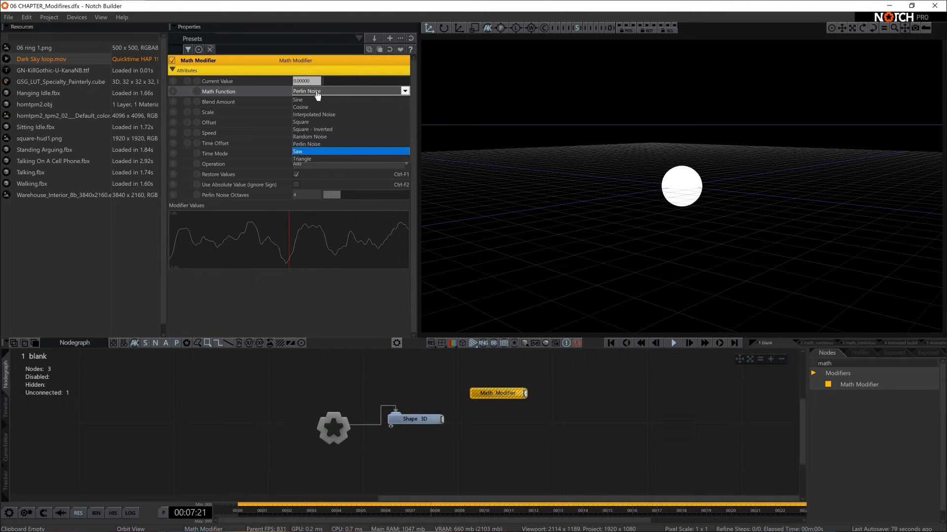
pyautogui.press('Up')
pyautogui.press('Up')
pyautogui.press('Up')
pyautogui.press('Up')
pyautogui.press('Up')
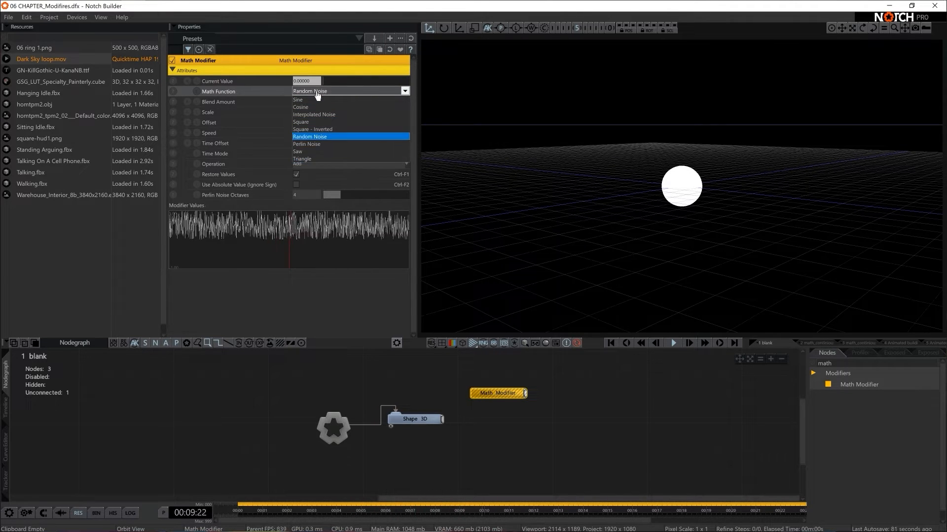
pyautogui.press('Up')
pyautogui.press('Up')
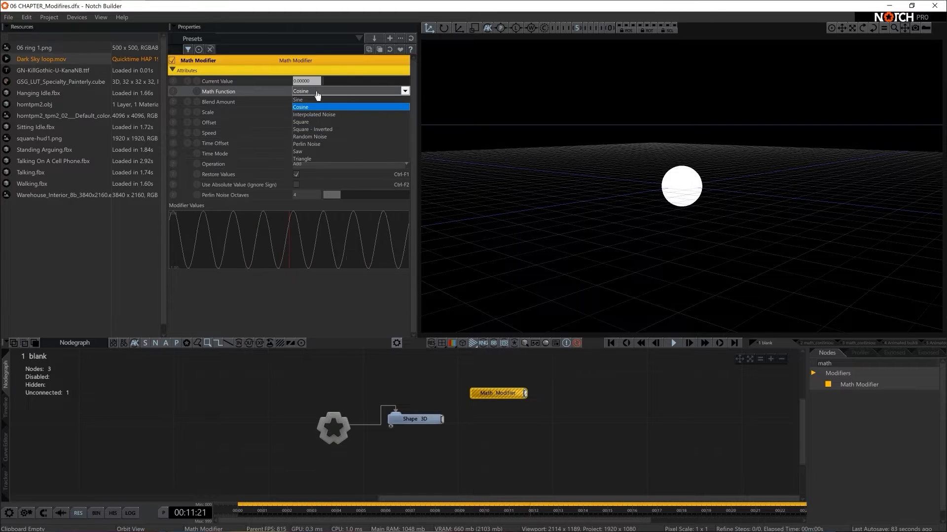
pyautogui.press('Down')
pyautogui.press('Down')
pyautogui.press('Down')
pyautogui.press('Down')
pyautogui.press('Up')
pyautogui.press('Up')
pyautogui.press('Up')
pyautogui.press('Up')
pyautogui.press('Up')
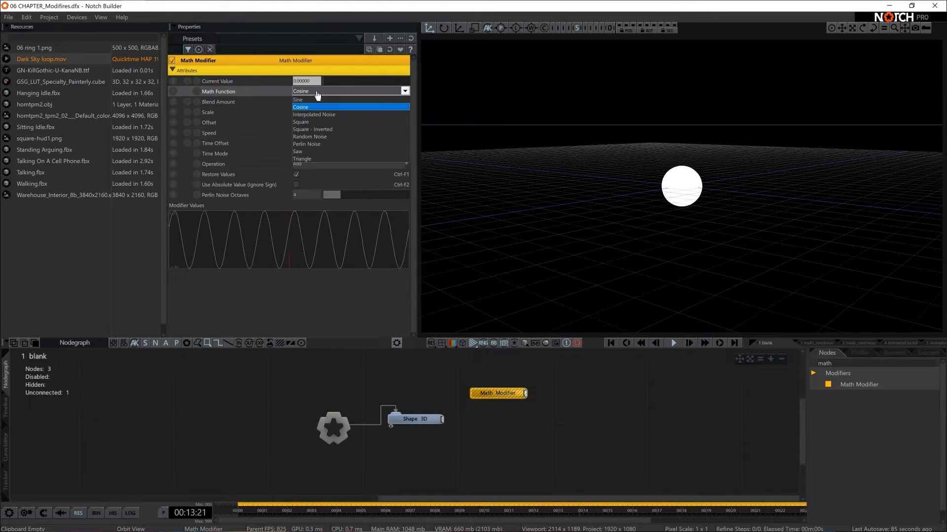
pyautogui.press('Return')
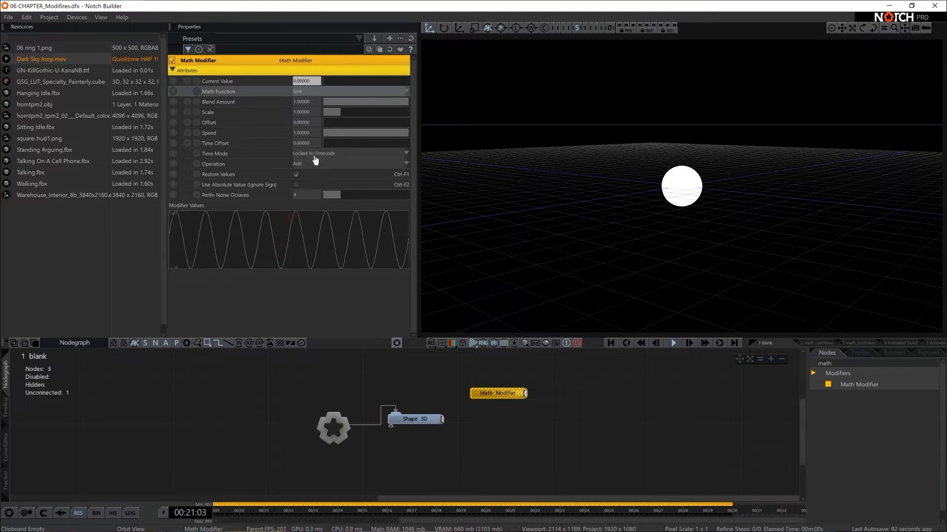
# - Move the Math Modifier directly above the Shape 3D node and connect its output to the shape's Position X, kept at 0
pyautogui.click(424, 422)
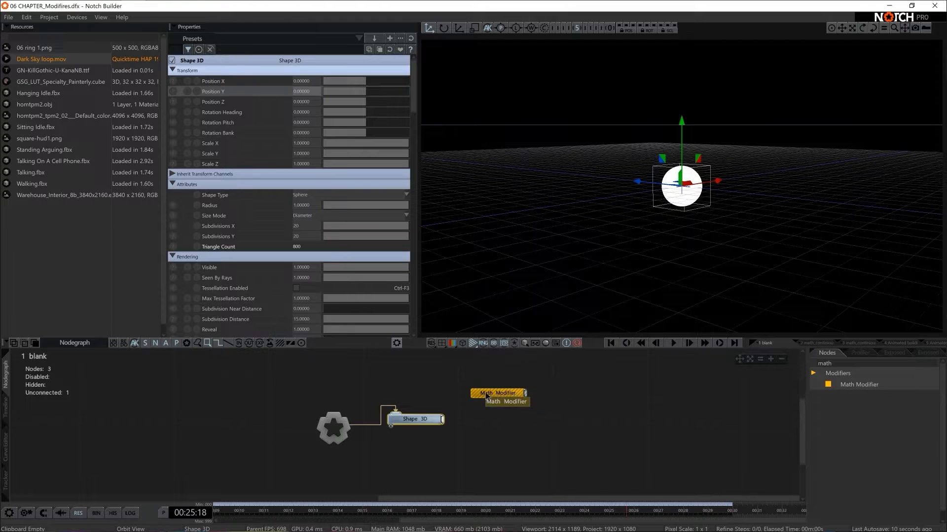
pyautogui.moveTo(484, 394); pyautogui.dragTo(401, 396)
pyautogui.click(409, 419)
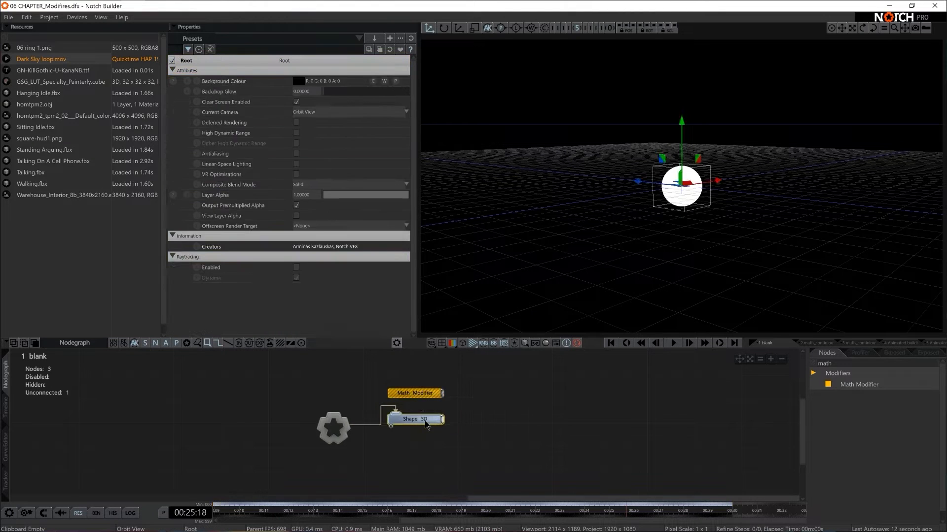
pyautogui.moveTo(369, 80)
pyautogui.mouseDown()
pyautogui.moveTo(357, 84)
pyautogui.moveTo(367, 89)
pyautogui.mouseUp()
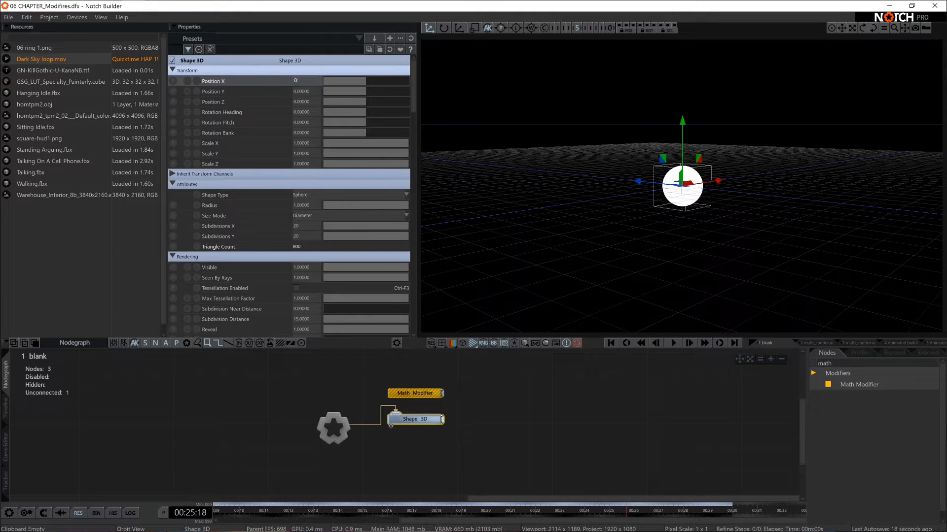
pyautogui.press('Return')
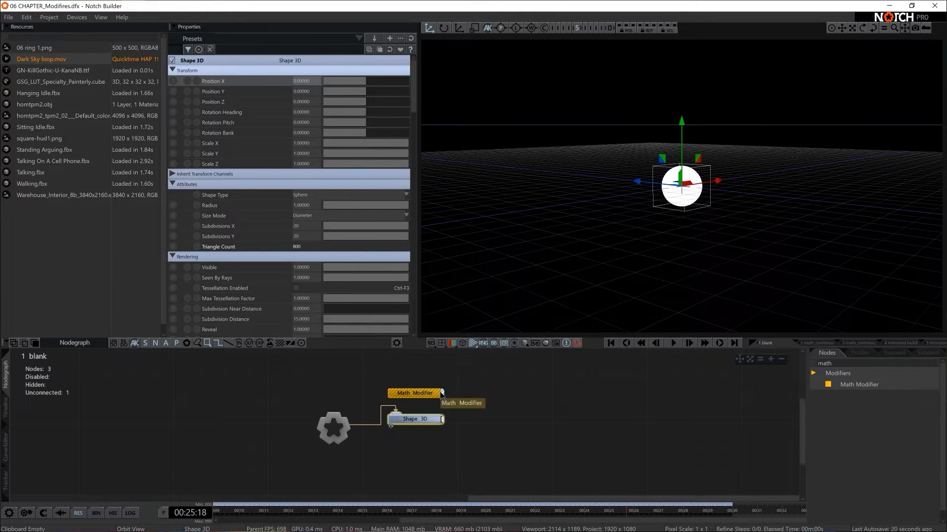
pyautogui.moveTo(443, 393); pyautogui.dragTo(344, 84)
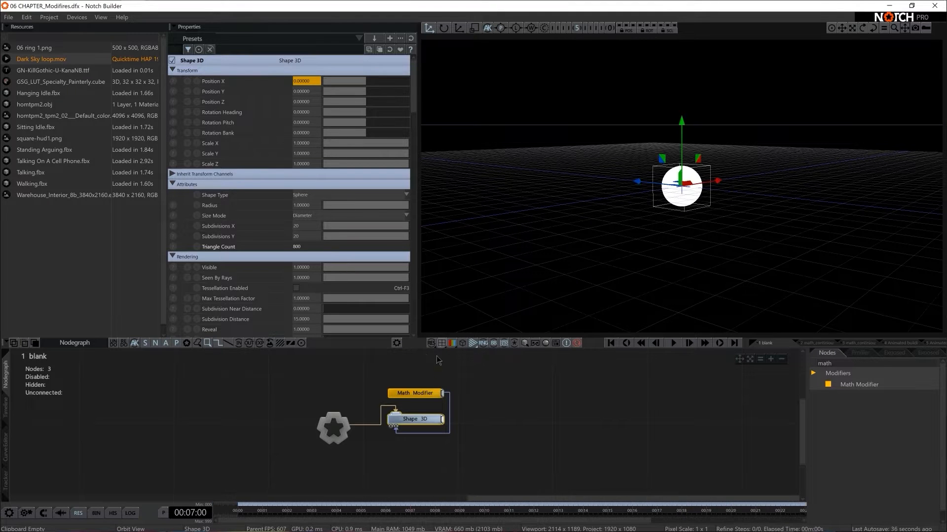
# - Compare how each math function of the connected Math Modifier moves the sphere, from Sine through Triangle and back to Sine
pyautogui.click(421, 395)
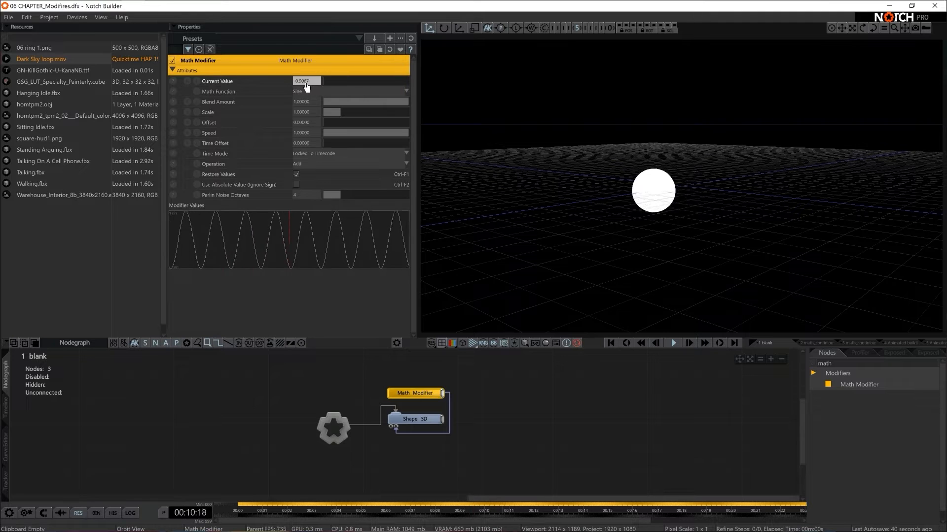
pyautogui.click(309, 91)
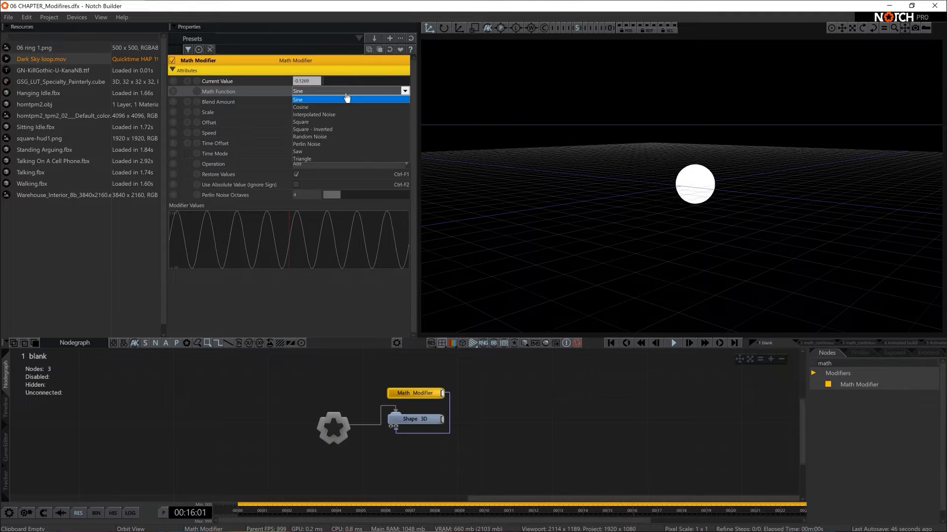
pyautogui.press('Down')
pyautogui.press('Down')
pyautogui.press('Down')
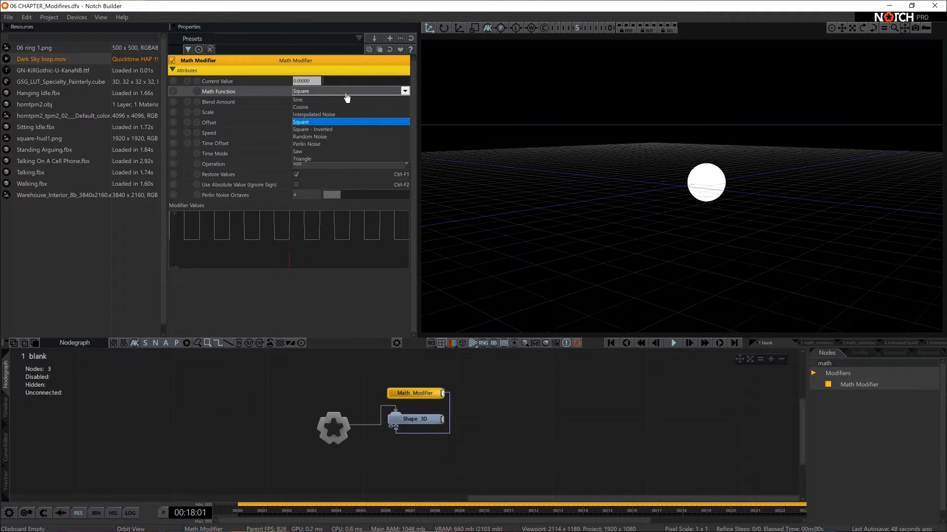
pyautogui.press('Down')
pyautogui.press('Down')
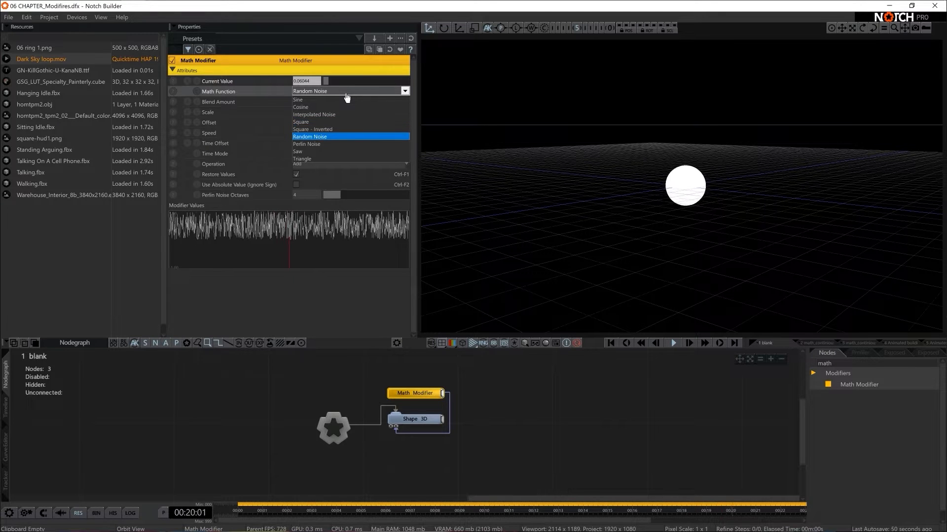
pyautogui.press('Down')
pyautogui.press('Down')
pyautogui.press('Down')
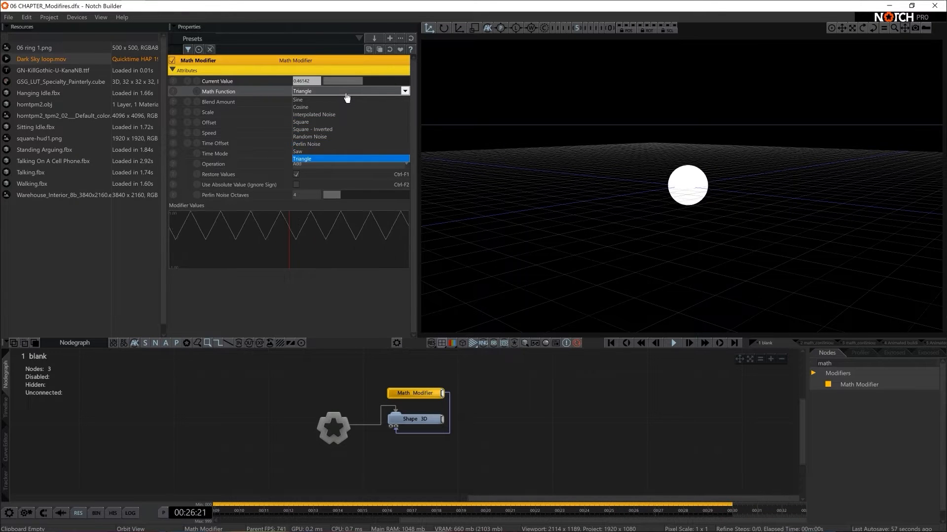
pyautogui.press('Up')
pyautogui.press('Up')
pyautogui.press('Up')
pyautogui.press('Up')
pyautogui.press('Up')
pyautogui.press('Up')
pyautogui.press('Up')
pyautogui.press('Up')
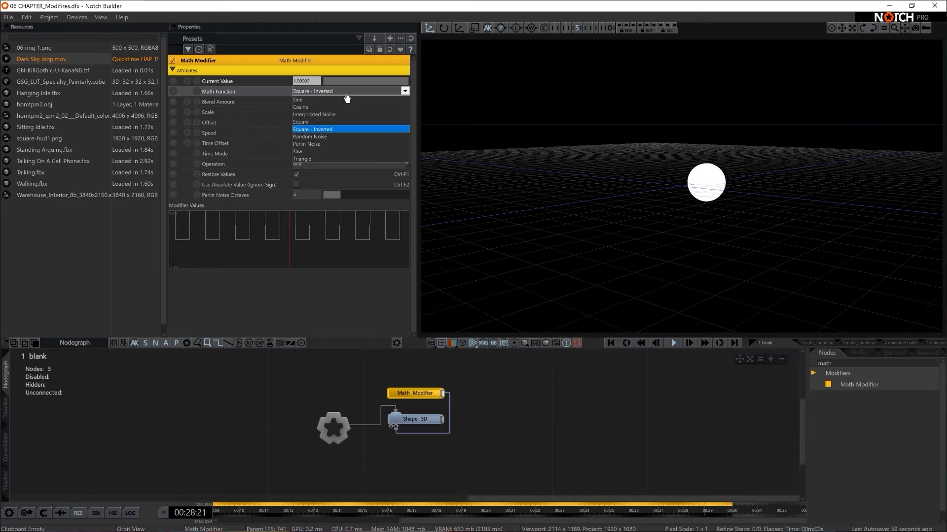
pyautogui.click(347, 98)
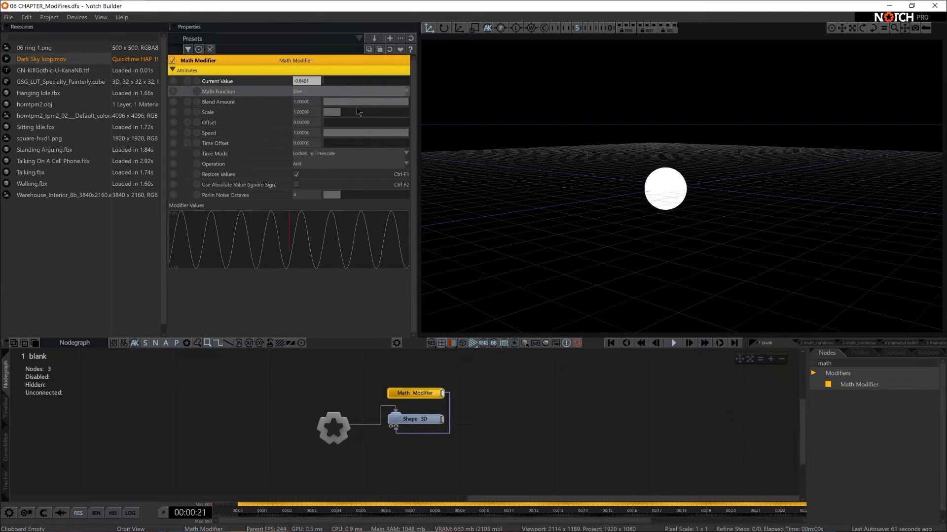
# - Rearrange the nodegraph with the Math Modifier below the root and the Shape 3D node farther from the root
pyautogui.moveTo(420, 395); pyautogui.dragTo(354, 471)
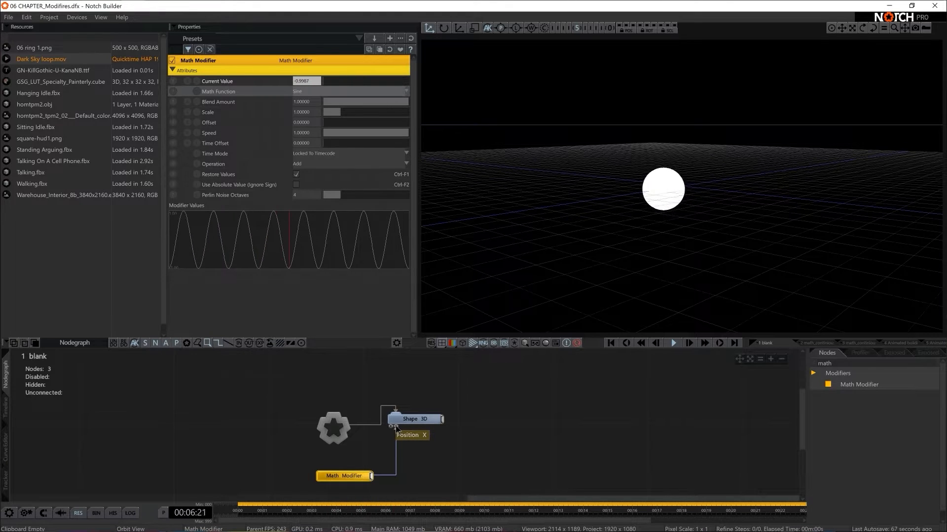
pyautogui.moveTo(410, 422); pyautogui.dragTo(440, 423)
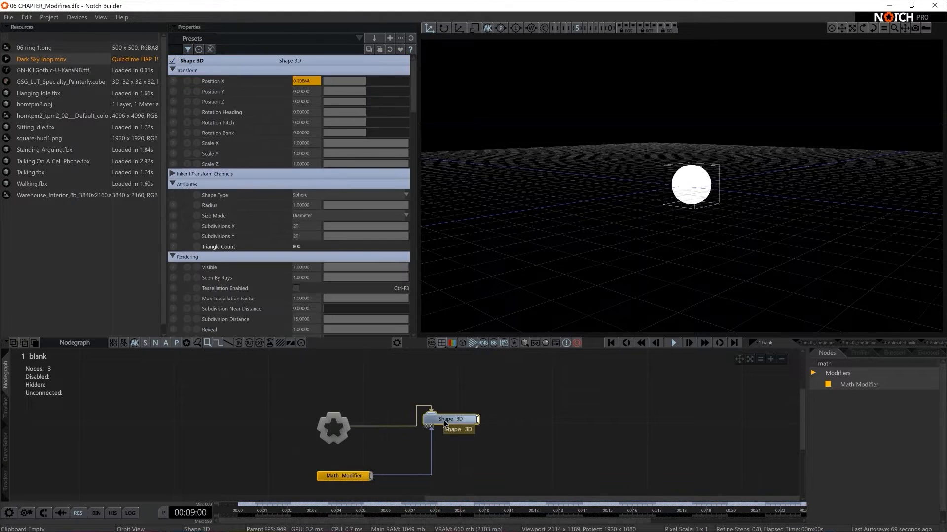
# - Expand the Shape 3D node's input list and look through the properties that a modifier can drive
pyautogui.moveTo(445, 420)
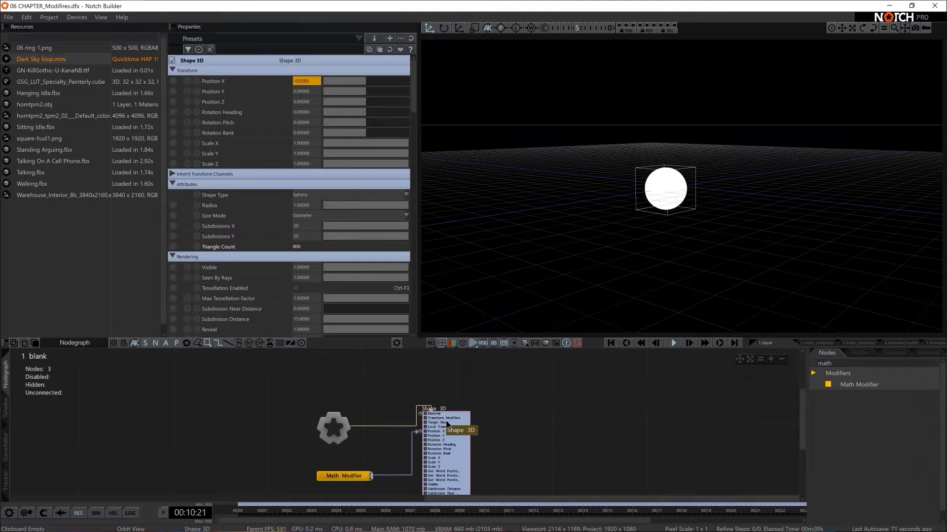
pyautogui.scroll(-10, 447, 425)
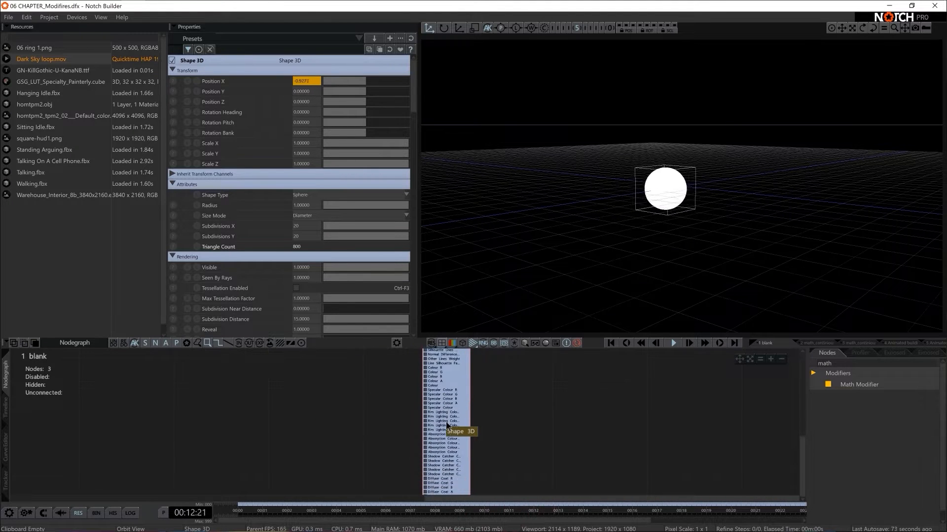
pyautogui.scroll(-8, 446, 425)
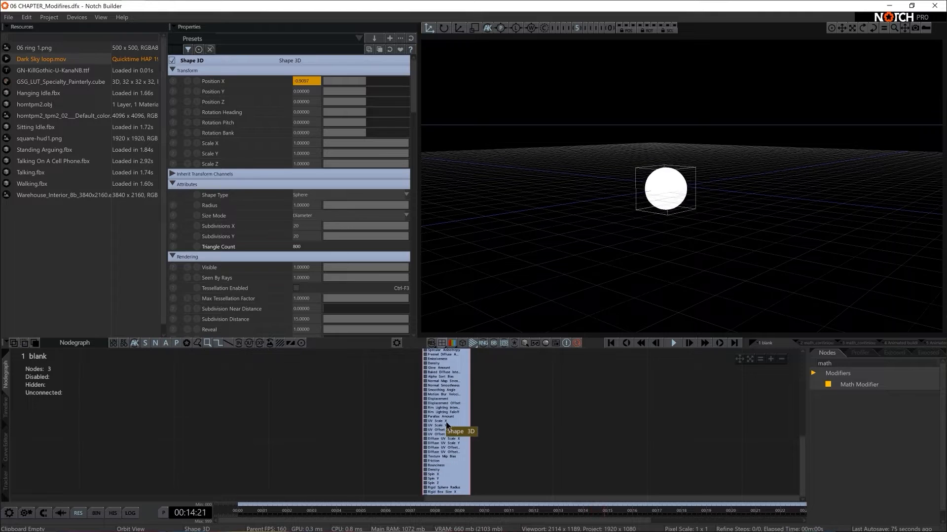
# - Examine the line, colour, lighting and UV inputs in the Shape 3D node's expanded input list
pyautogui.scroll(18, 446, 422)
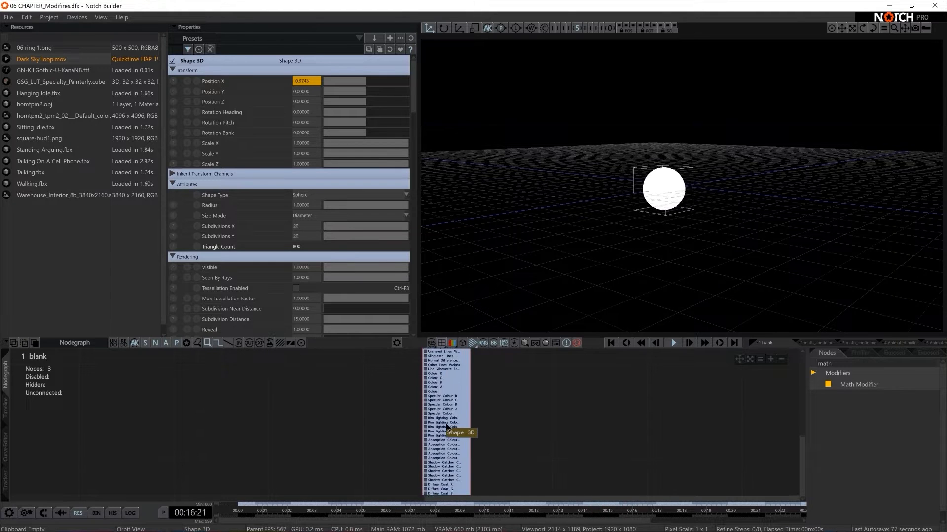
pyautogui.scroll(-15, 445, 423)
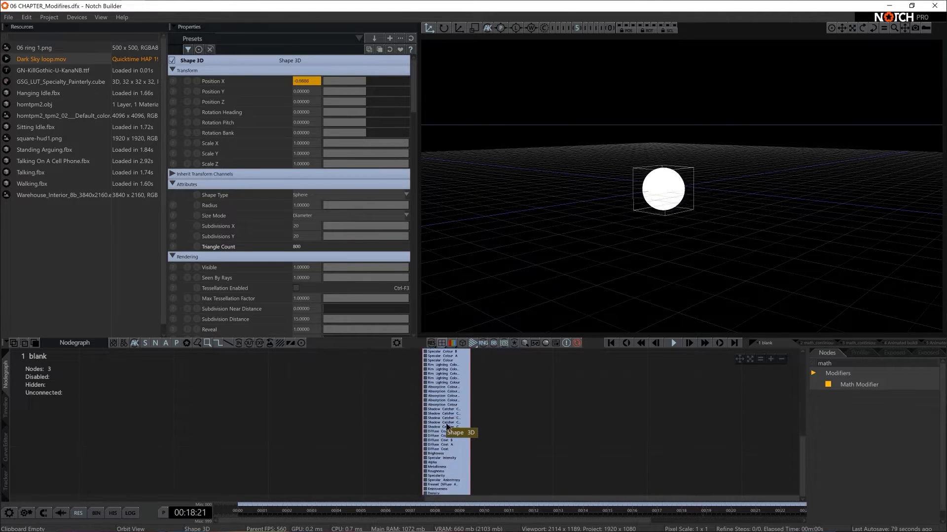
pyautogui.scroll(15, 447, 427)
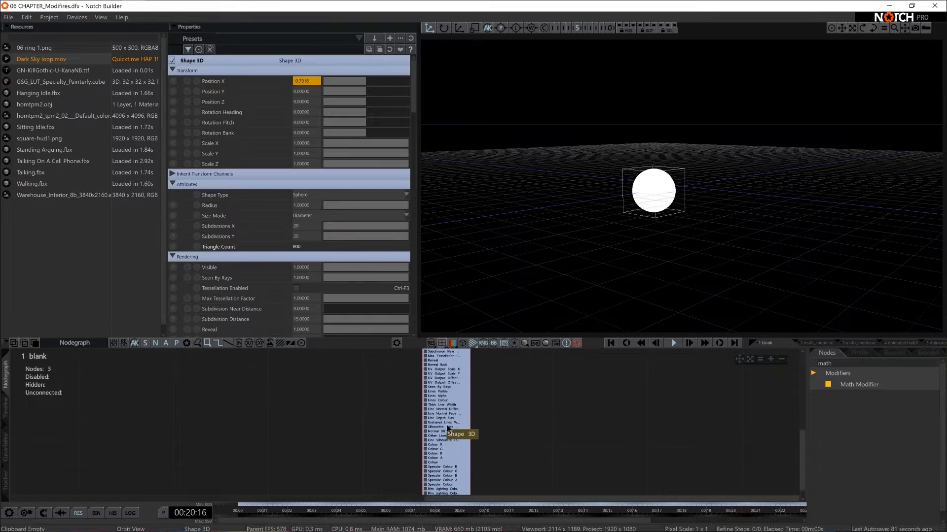
pyautogui.scroll(-4, 446, 427)
pyautogui.scroll(6, 447, 427)
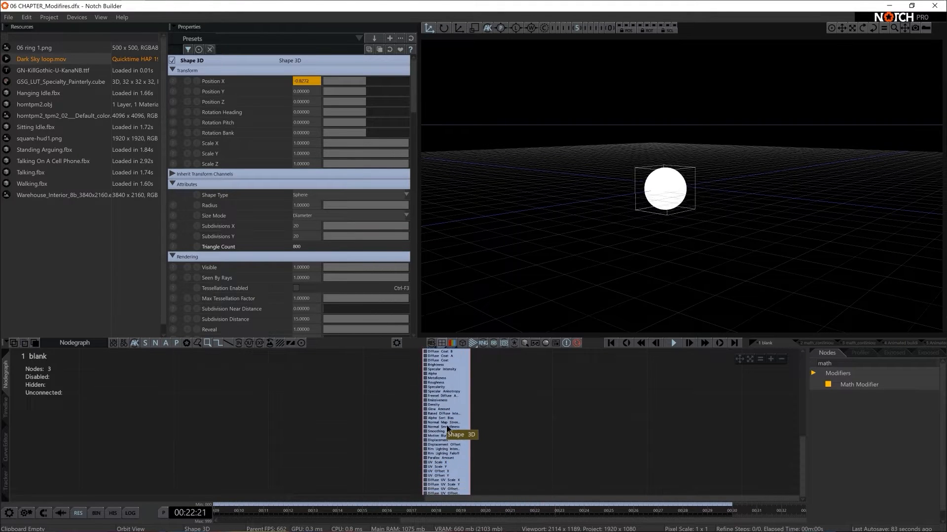
pyautogui.scroll(3, 446, 427)
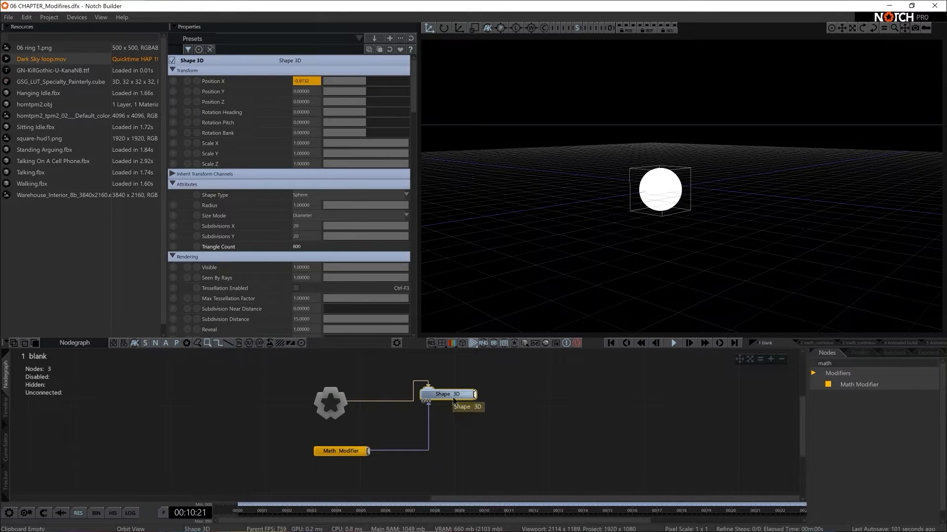
# - Add a second Math Modifier to the nodegraph and connect its output to the Shape 3D node's Position Z
pyautogui.moveTo(853, 386); pyautogui.dragTo(508, 439)
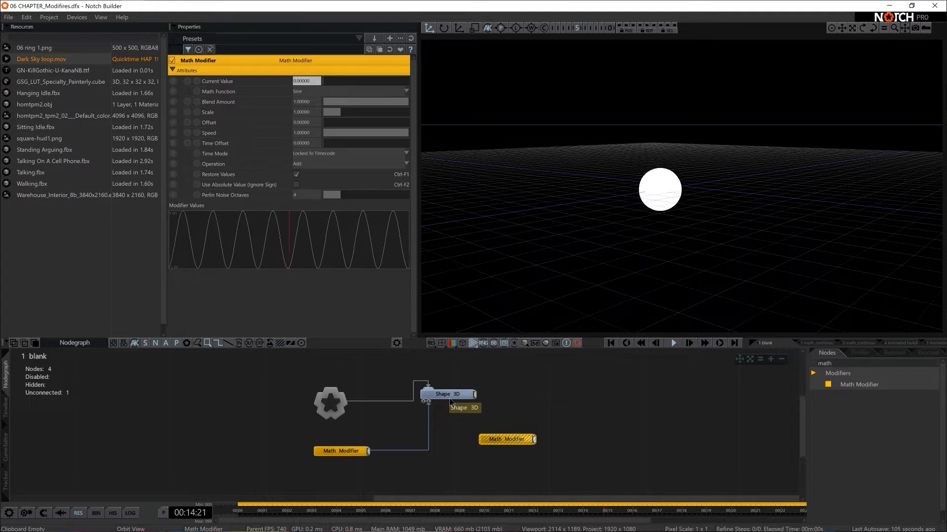
pyautogui.click(448, 396)
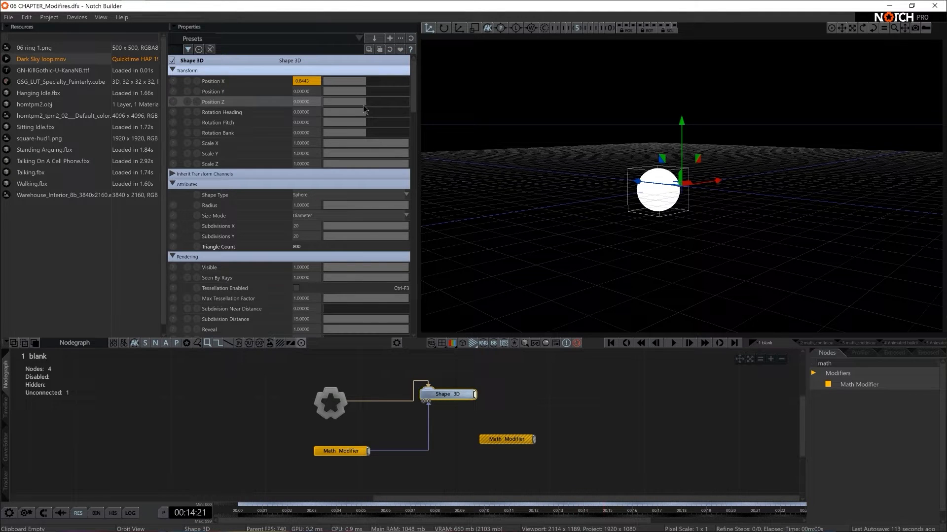
pyautogui.moveTo(376, 101); pyautogui.dragTo(397, 103)
pyautogui.hotkey('ctrl', 'z')
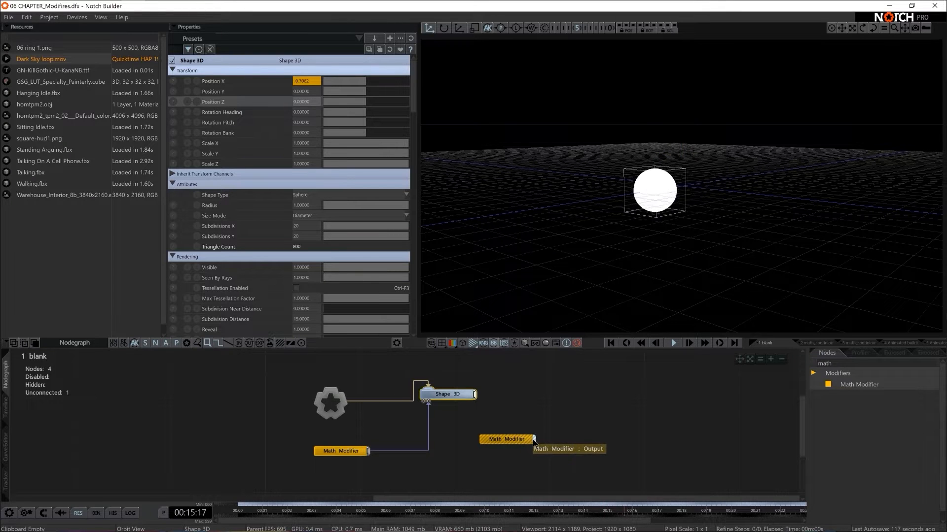
pyautogui.moveTo(533, 441); pyautogui.dragTo(359, 180)
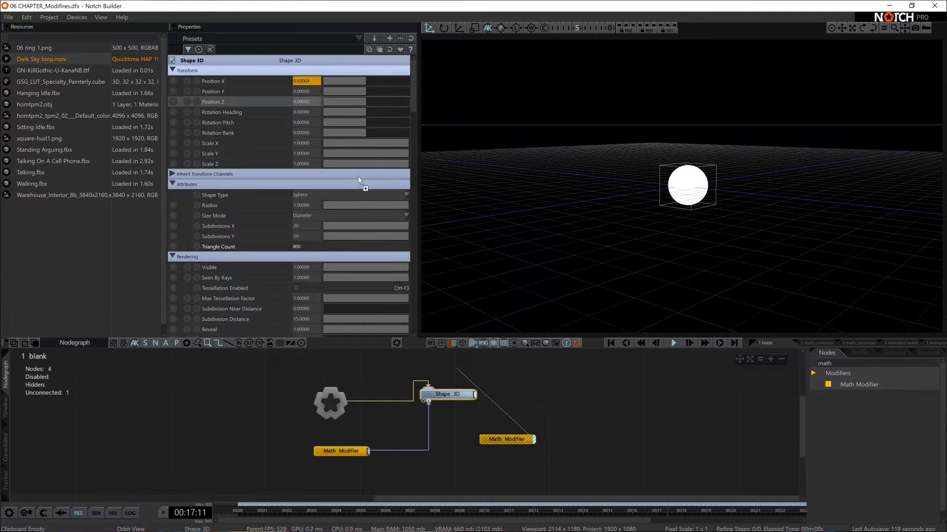
pyautogui.moveTo(311, 102); pyautogui.dragTo(311, 102)
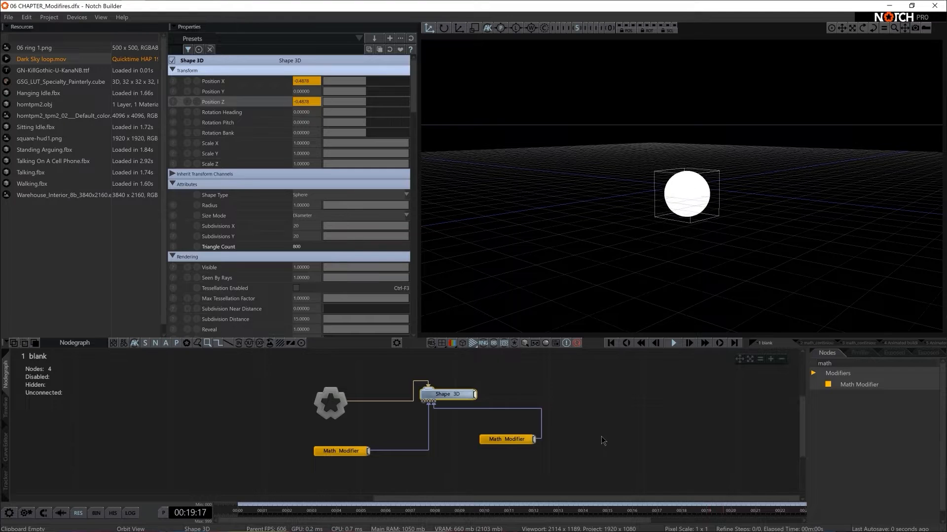
# - Set the second Math Modifier's math function to Square and move the node below the first Math Modifier
pyautogui.click(507, 439)
pyautogui.click(316, 91)
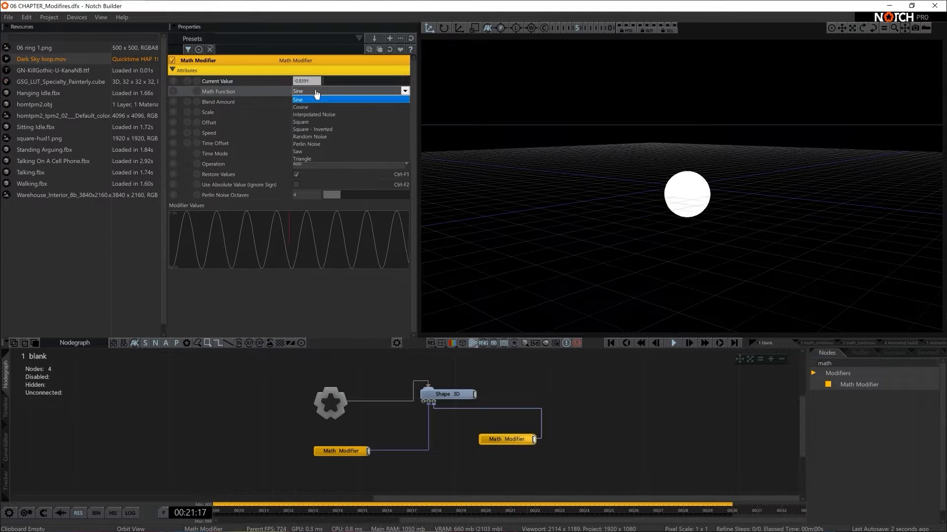
pyautogui.press('Down')
pyautogui.press('Down')
pyautogui.press('Down')
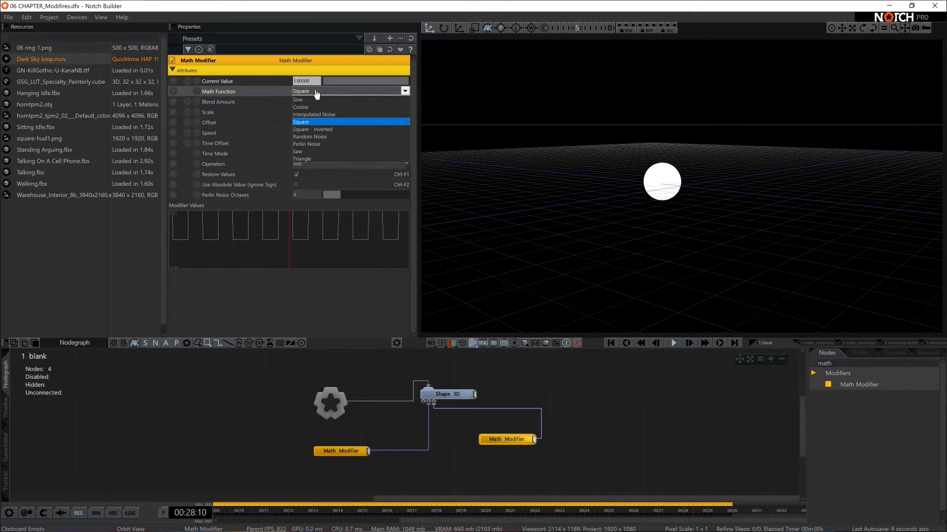
pyautogui.press('Return')
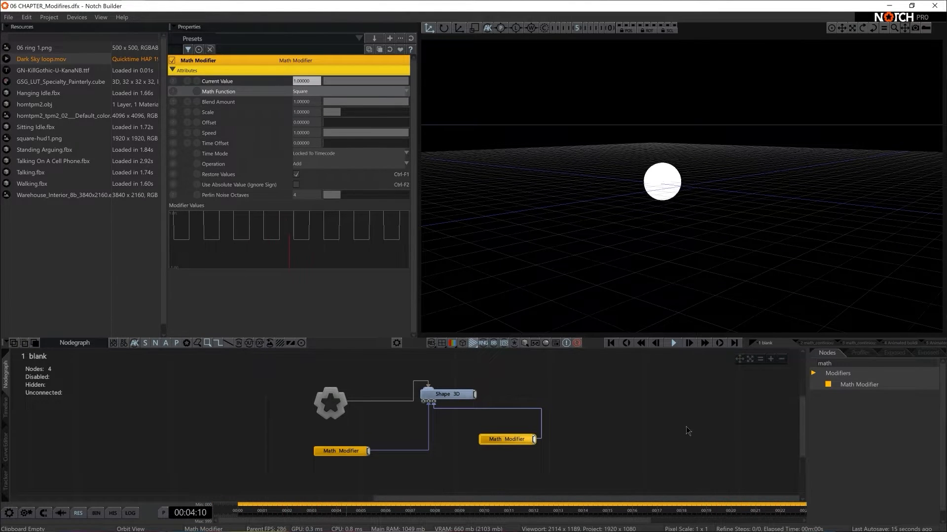
pyautogui.moveTo(530, 442); pyautogui.dragTo(435, 493)
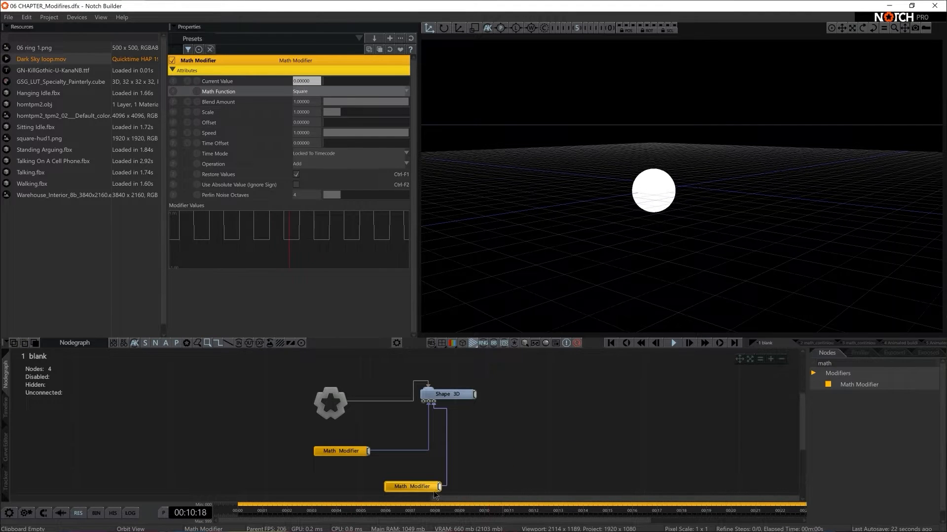
# - Find the Shape 3D node in the node list, add a second one to the nodegraph and connect it to the root
pyautogui.click(846, 364)
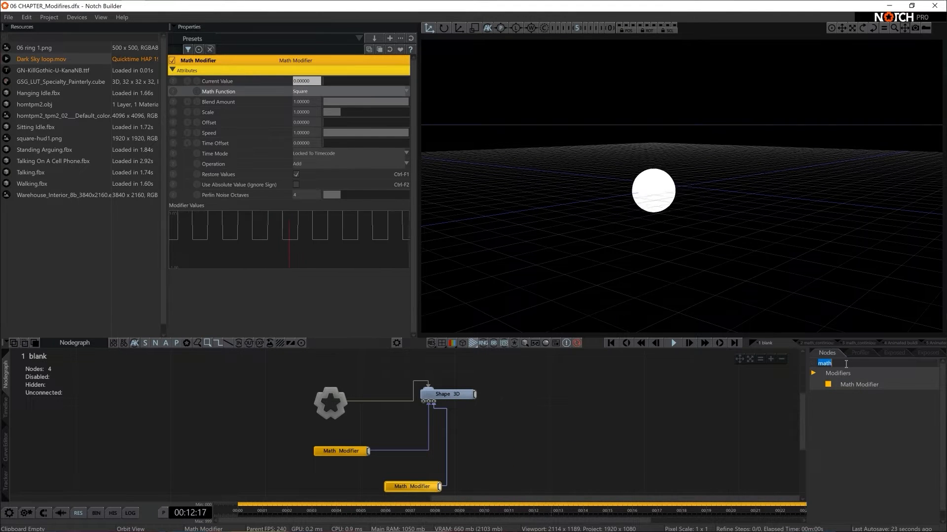
pyautogui.write('shape')
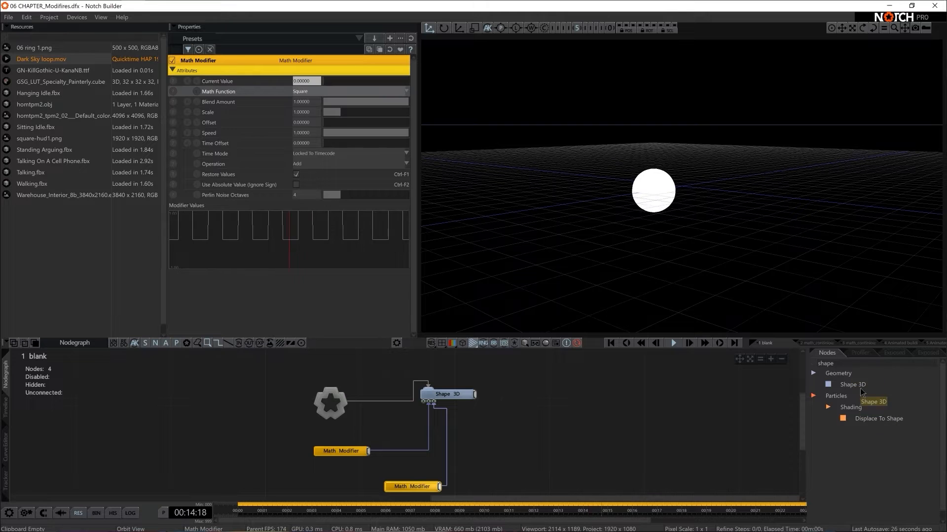
pyautogui.moveTo(860, 389); pyautogui.dragTo(563, 378)
pyautogui.moveTo(348, 402); pyautogui.dragTo(588, 384)
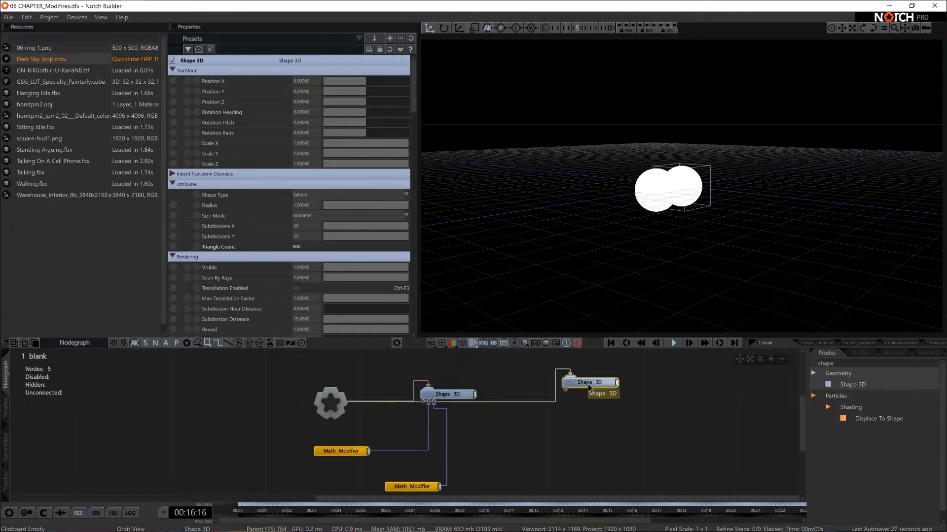
# - Move the second shape along X to a position of about 1.23 and change its shape type to Box
pyautogui.moveTo(717, 181); pyautogui.dragTo(751, 174)
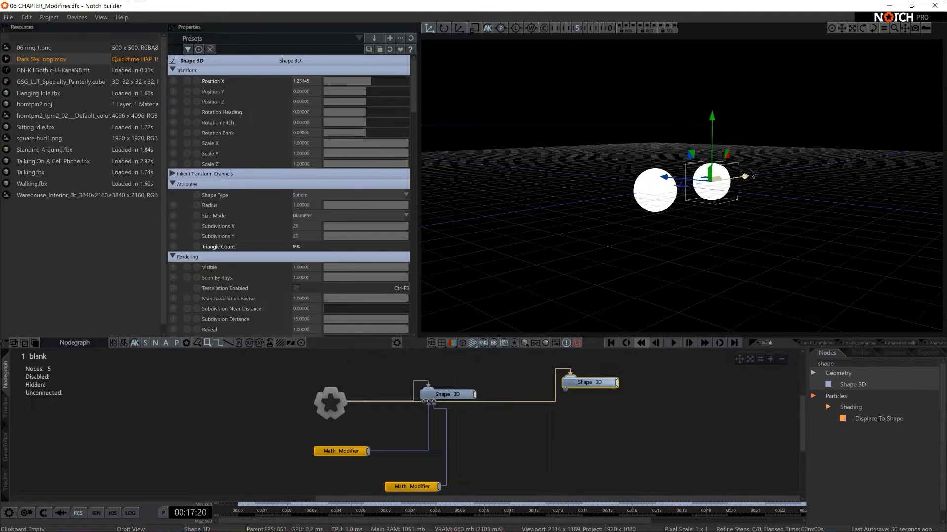
pyautogui.click(322, 200)
pyautogui.click(321, 206)
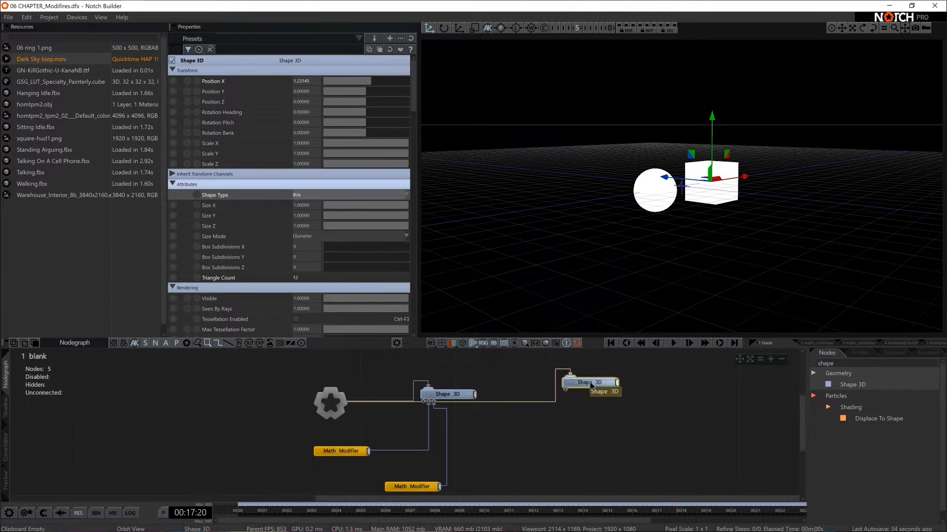
# - Connect the second Math Modifier's output to the box's Position Y as well and watch both shapes move from another angle
pyautogui.moveTo(713, 149); pyautogui.dragTo(726, 114)
pyautogui.hotkey('ctrl', 'z')
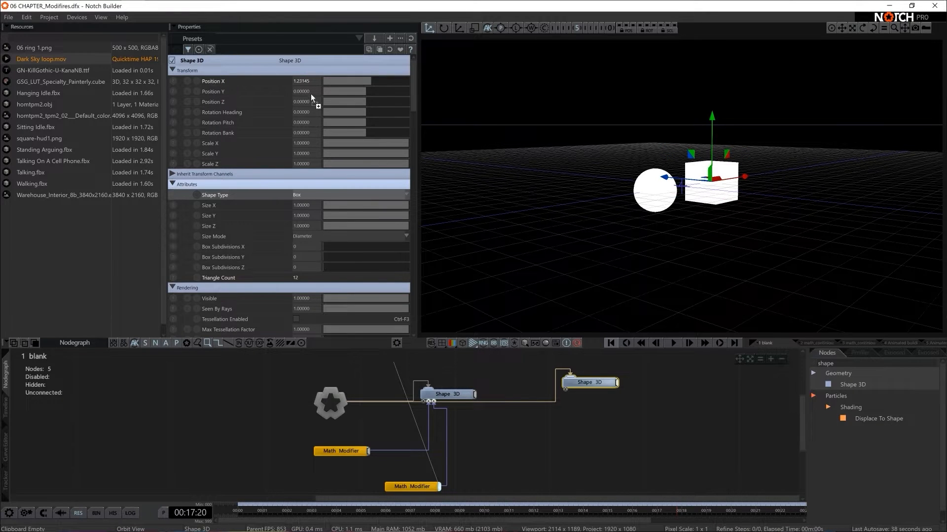
pyautogui.moveTo(312, 95); pyautogui.dragTo(308, 93)
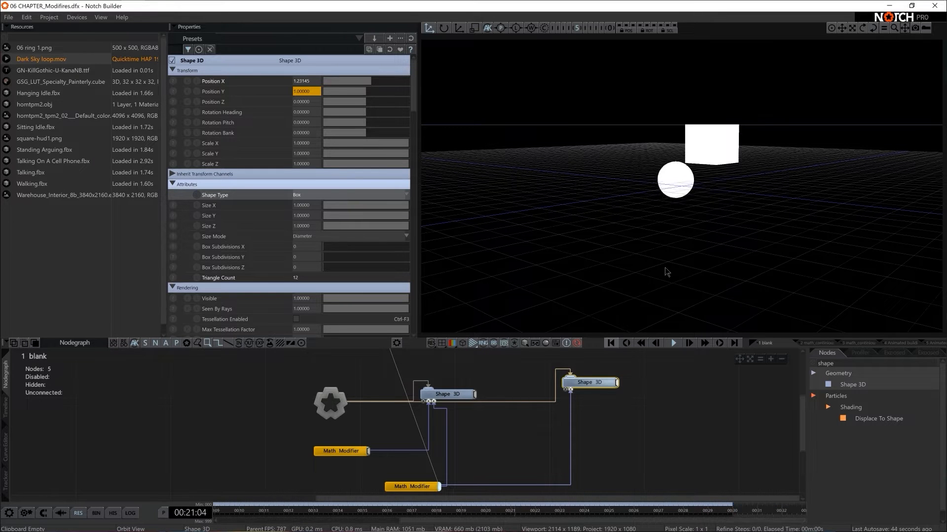
pyautogui.moveTo(686, 254); pyautogui.dragTo(641, 274, button='middle')
pyautogui.click(649, 426)
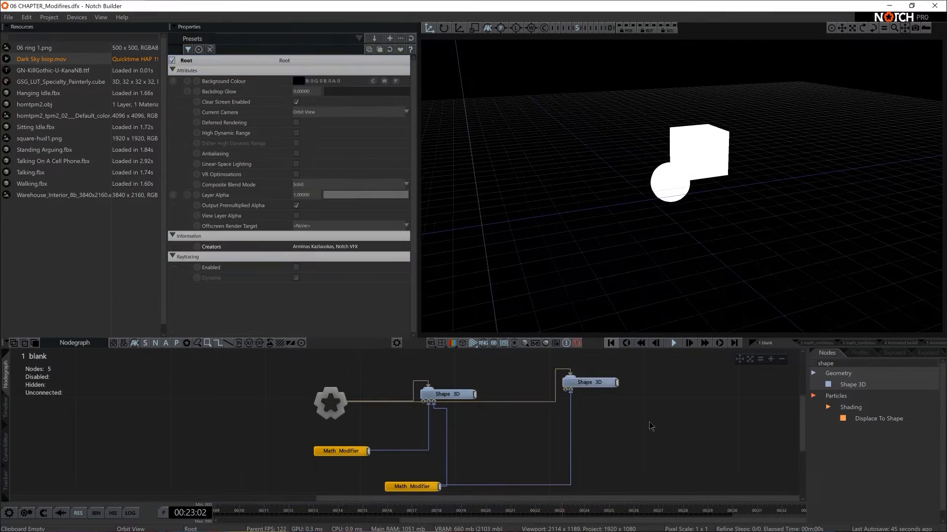
pyautogui.moveTo(710, 249); pyautogui.dragTo(661, 248, button='middle')
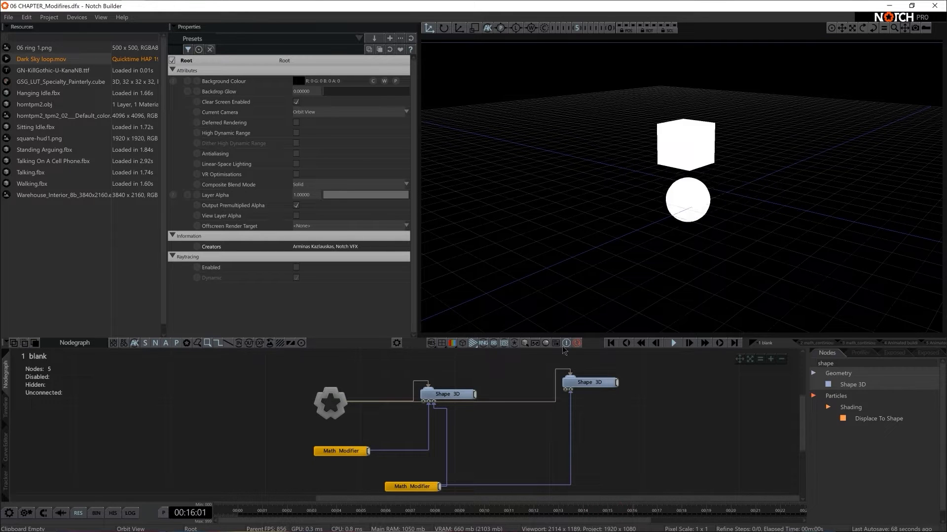
# - Set the first Math Modifier's scale to about 2.16 and its speed to about 0.81
pyautogui.click(348, 452)
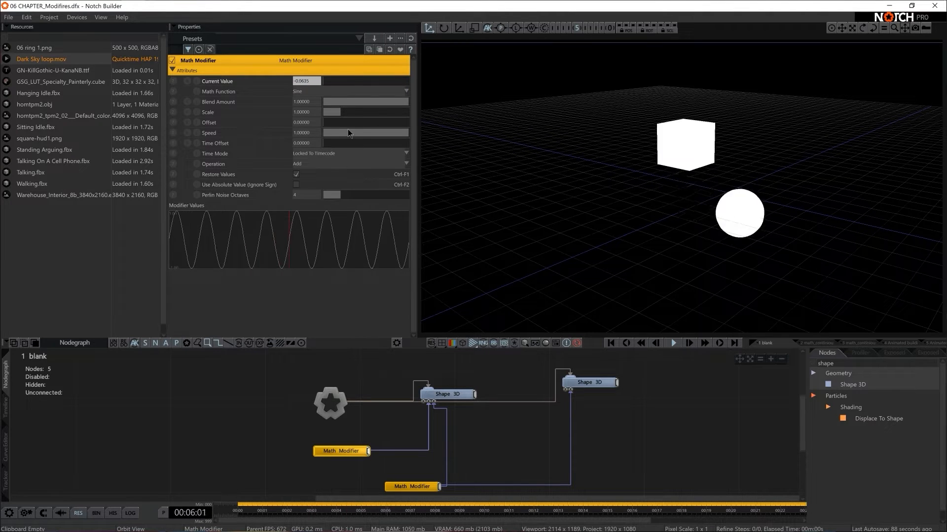
pyautogui.moveTo(348, 129); pyautogui.dragTo(393, 134)
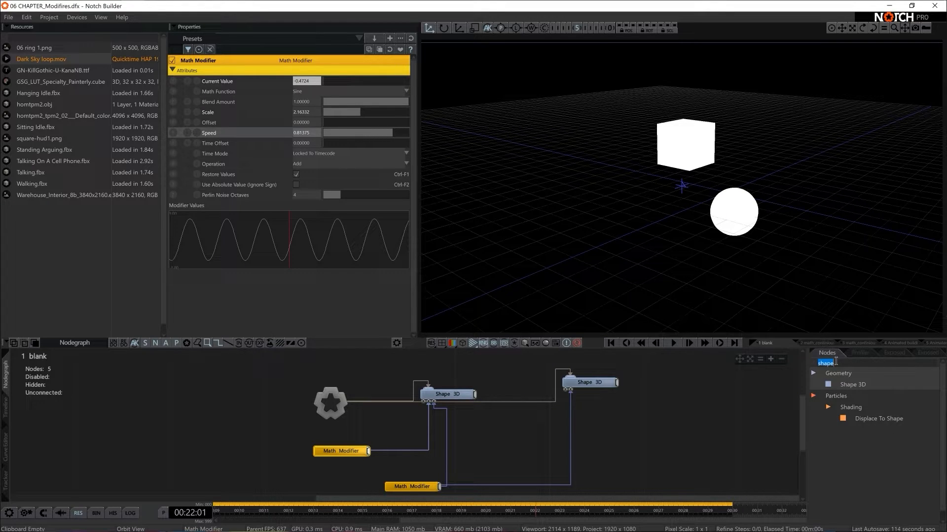
# - Find the geometry Null in the node list and add it to the nodegraph, connected to the root
pyautogui.press('BackSpace')
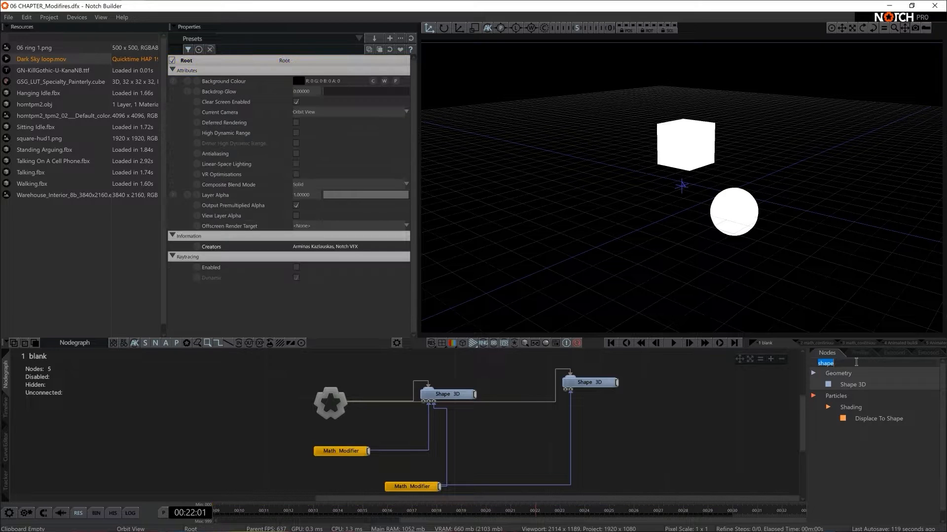
pyautogui.write('null')
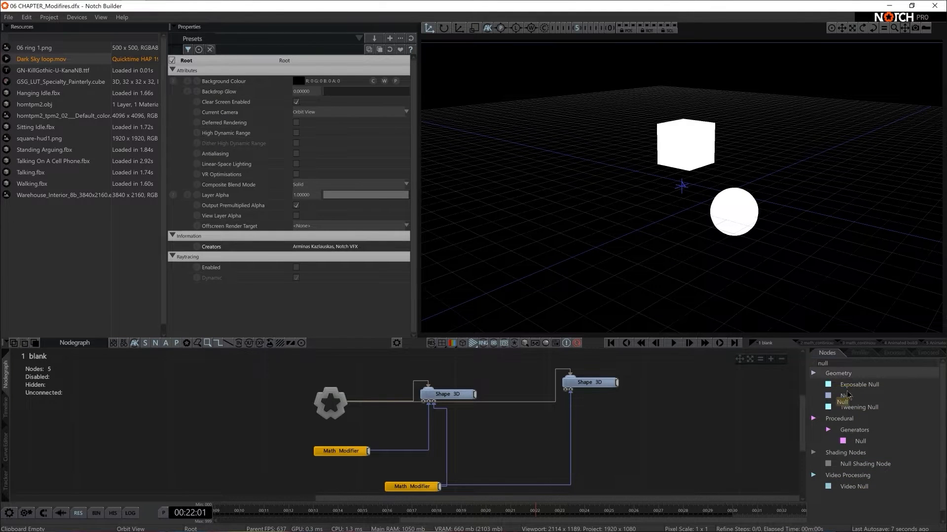
pyautogui.moveTo(222, 395); pyautogui.dragTo(241, 406)
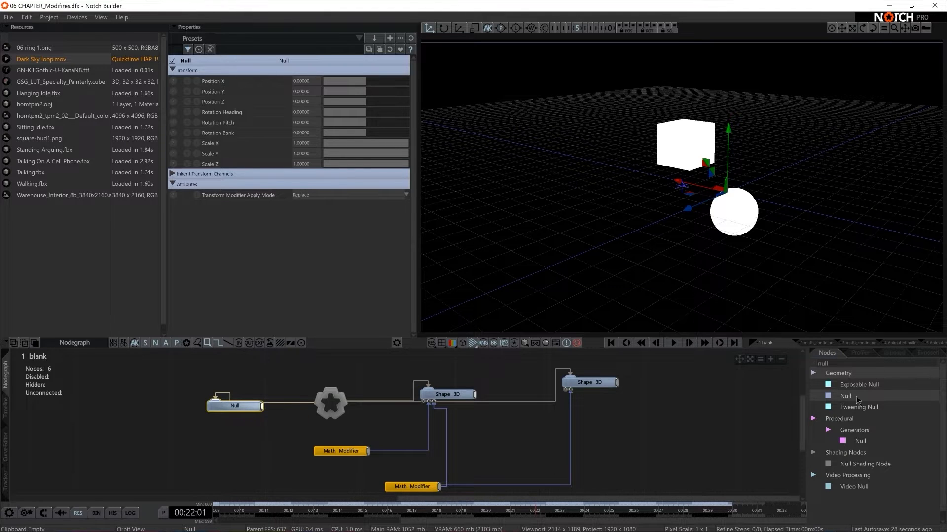
# - Add a third Shape 3D node as a child of the Null and move it along Z to about 3.51
pyautogui.write('shape')
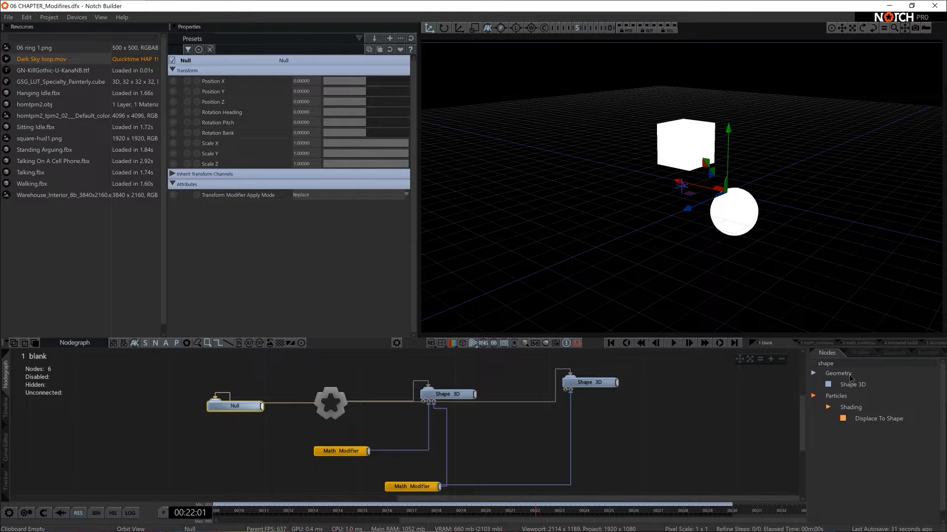
pyautogui.moveTo(851, 385); pyautogui.dragTo(851, 389)
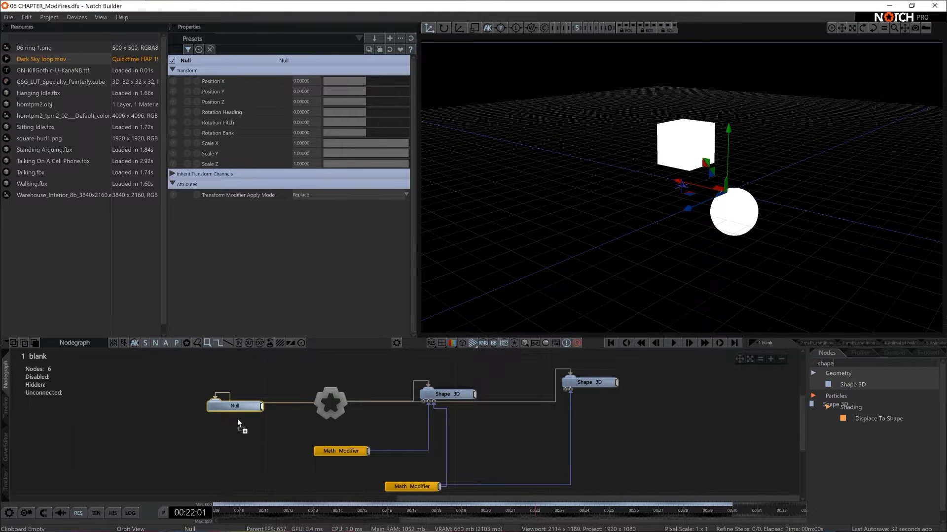
pyautogui.moveTo(237, 423)
pyautogui.mouseDown()
pyautogui.moveTo(233, 435)
pyautogui.moveTo(203, 419)
pyautogui.moveTo(242, 440)
pyautogui.mouseUp()
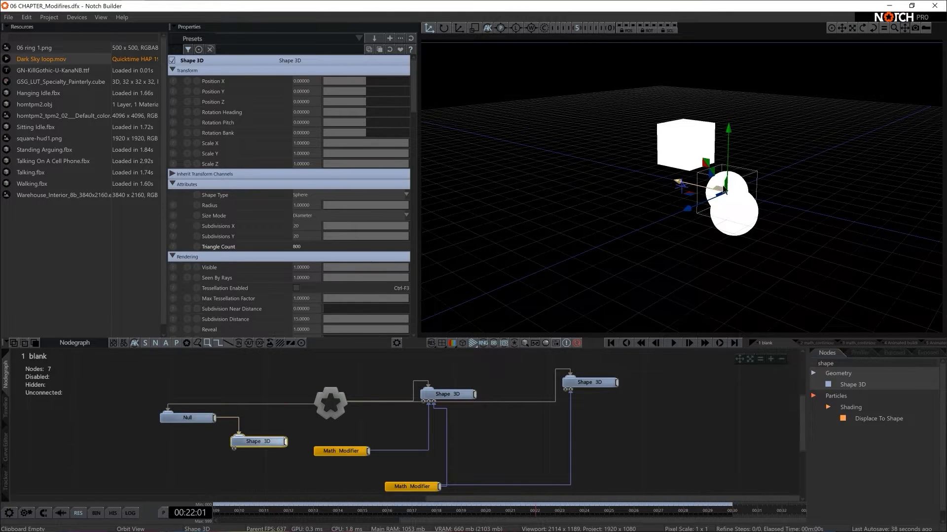
pyautogui.moveTo(678, 182); pyautogui.dragTo(542, 268)
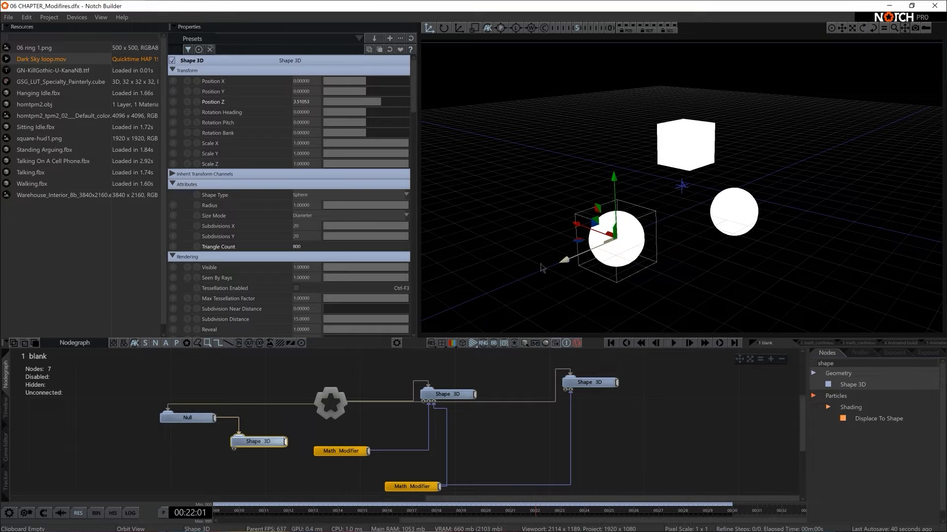
# - Swing the child sphere around the Null by changing the Null's Rotation Heading to about 165.6
pyautogui.click(197, 420)
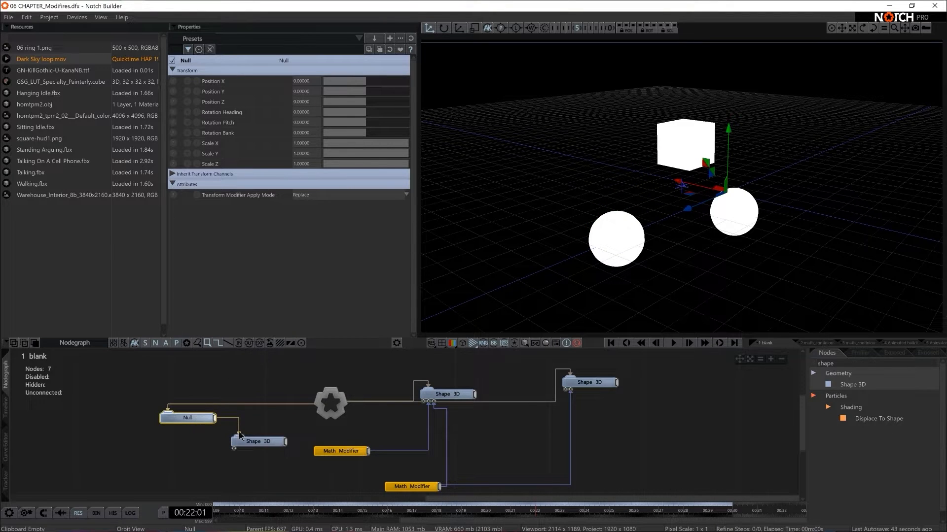
pyautogui.moveTo(366, 112)
pyautogui.mouseDown()
pyautogui.moveTo(392, 114)
pyautogui.moveTo(334, 119)
pyautogui.moveTo(362, 120)
pyautogui.mouseUp()
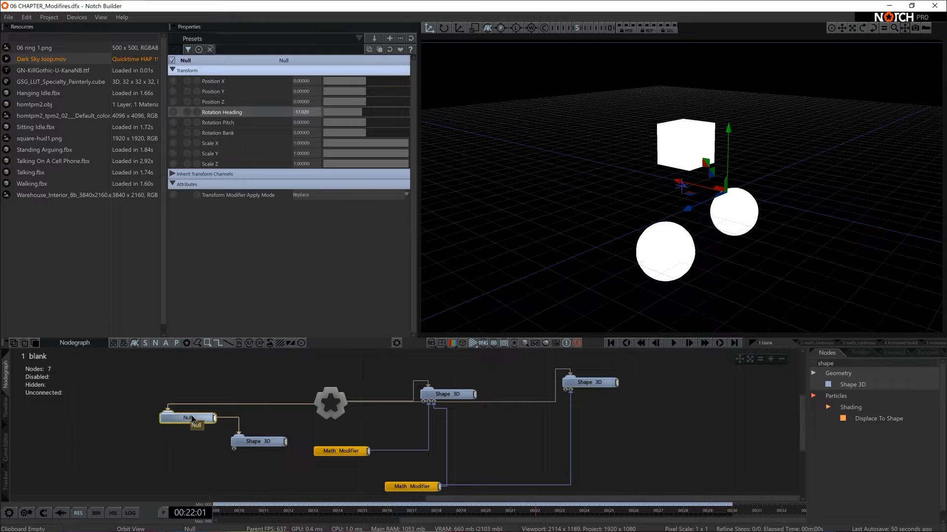
pyautogui.moveTo(365, 114); pyautogui.dragTo(414, 127)
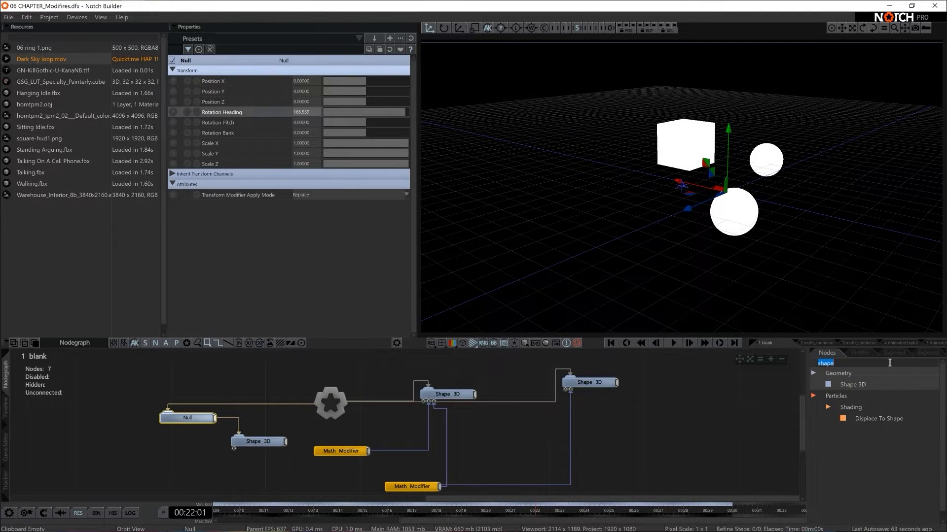
# - Find the Continuous Modifier, add it below the Null and connect its output to the Null's Rotation Heading
pyautogui.write('contin')
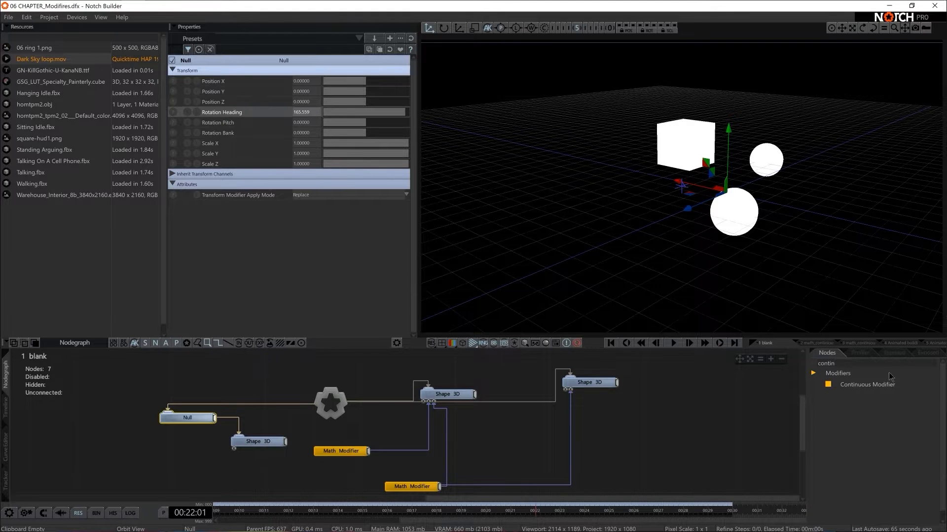
pyautogui.moveTo(868, 385); pyautogui.dragTo(877, 389)
pyautogui.moveTo(122, 460); pyautogui.dragTo(126, 462)
pyautogui.click(188, 419)
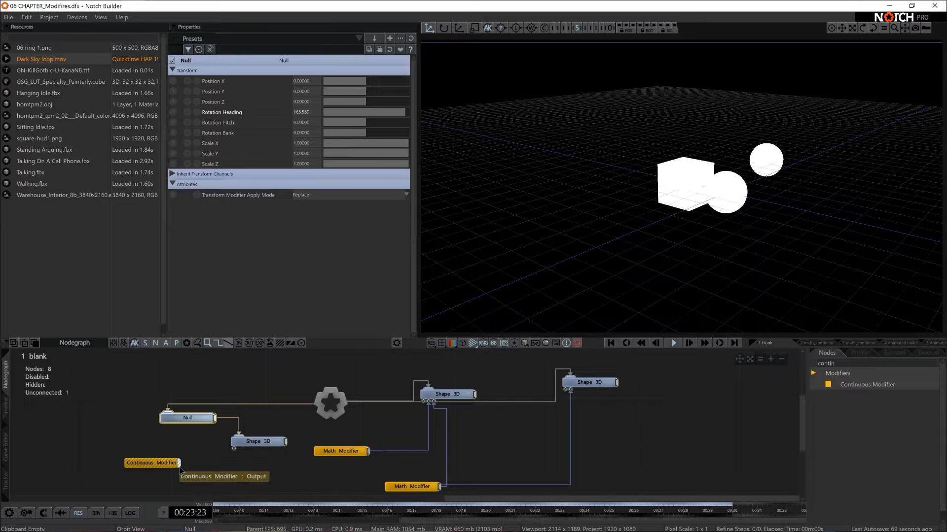
pyautogui.moveTo(179, 468); pyautogui.dragTo(307, 113)
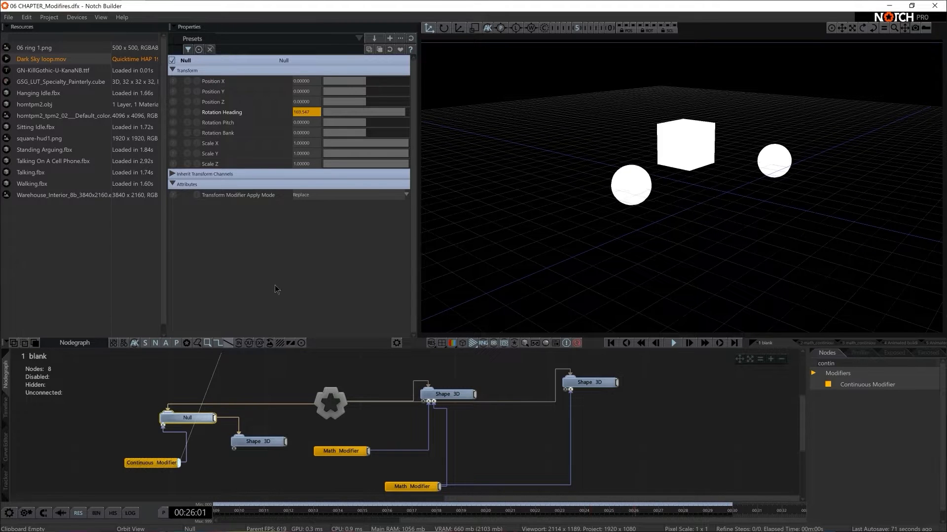
# - Set the Continuous Modifier's speed to 15 and check the Null's animated rotation
pyautogui.click(148, 464)
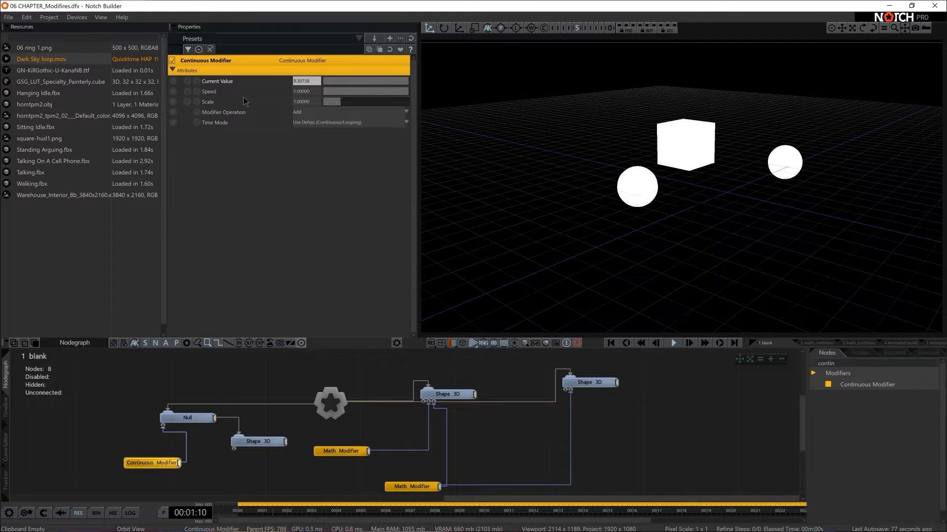
pyautogui.click(313, 96)
pyautogui.write('15')
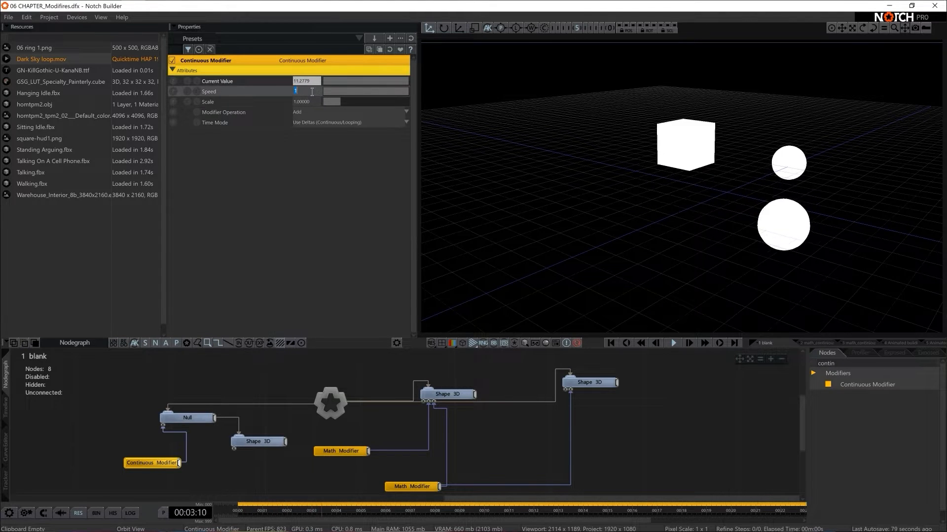
pyautogui.press('Return')
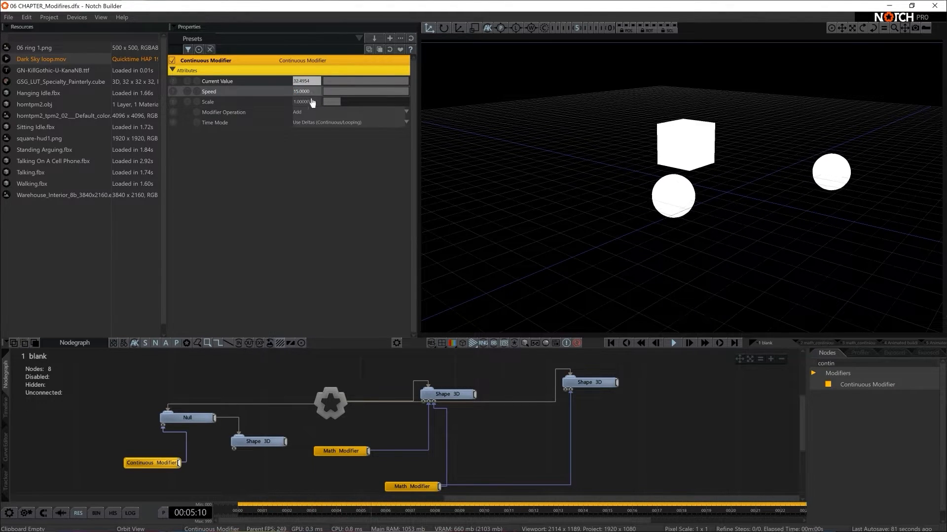
pyautogui.click(265, 443)
pyautogui.click(187, 418)
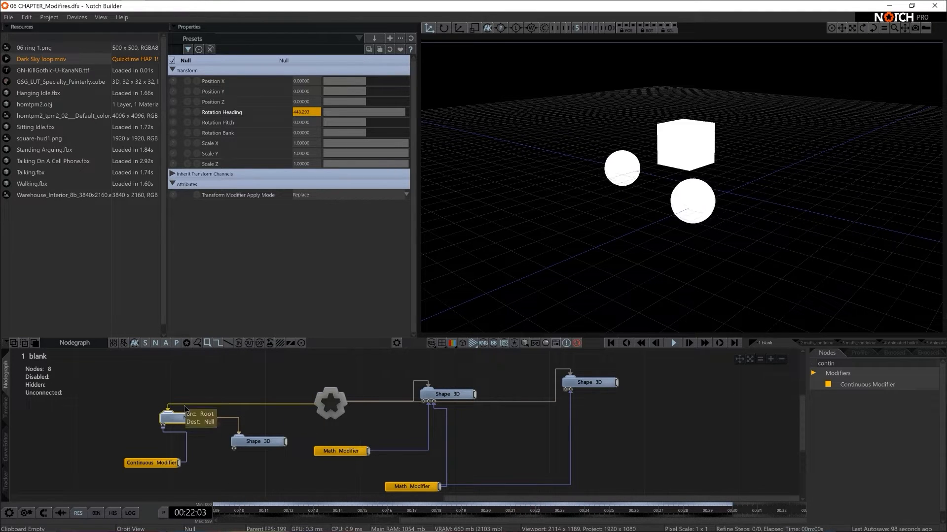
# - Find Shape 3D in the node list and add another one as a child of the sphere under the Null
pyautogui.moveTo(257, 449); pyautogui.dragTo(361, 453, button='middle')
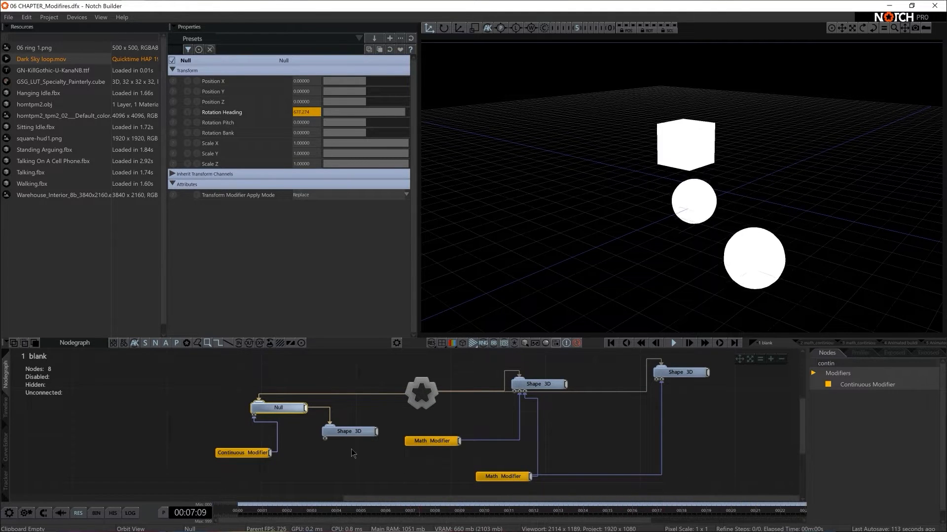
pyautogui.click(351, 447)
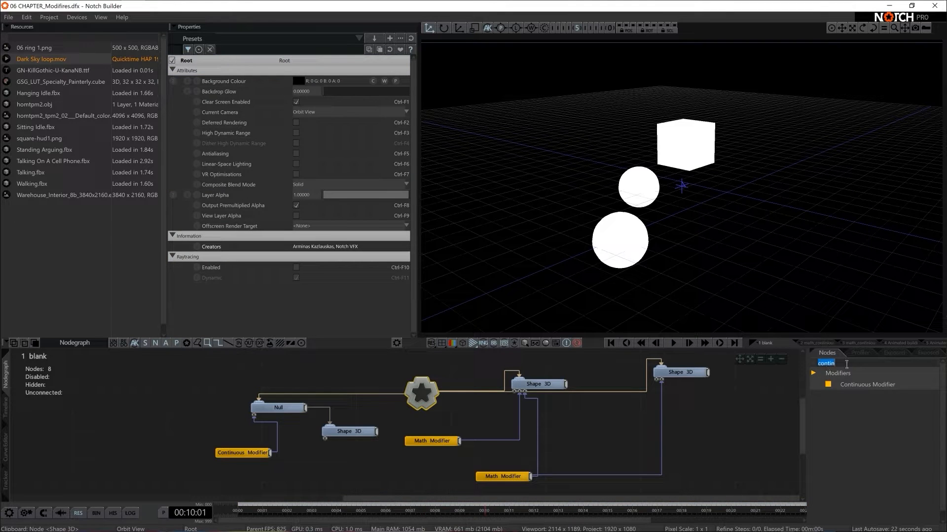
pyautogui.write('shape')
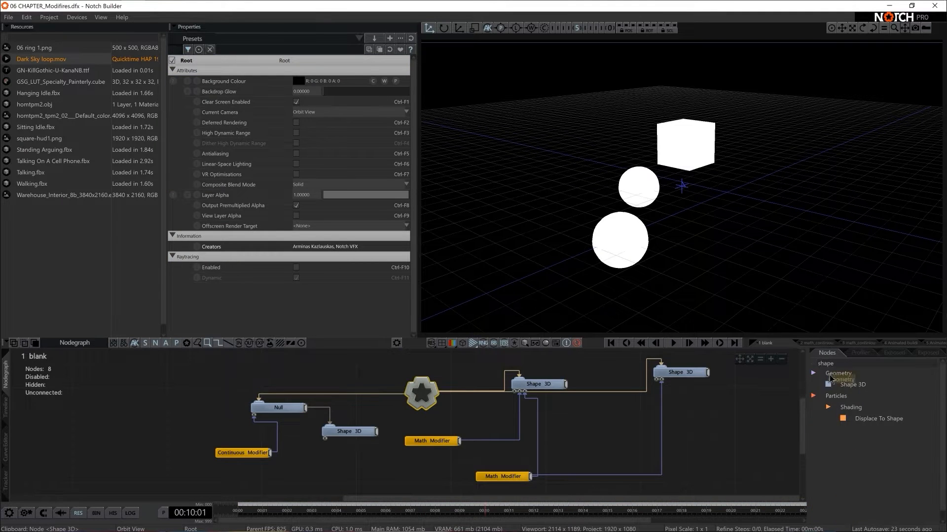
pyautogui.moveTo(831, 378); pyautogui.dragTo(337, 467)
pyautogui.click(351, 432)
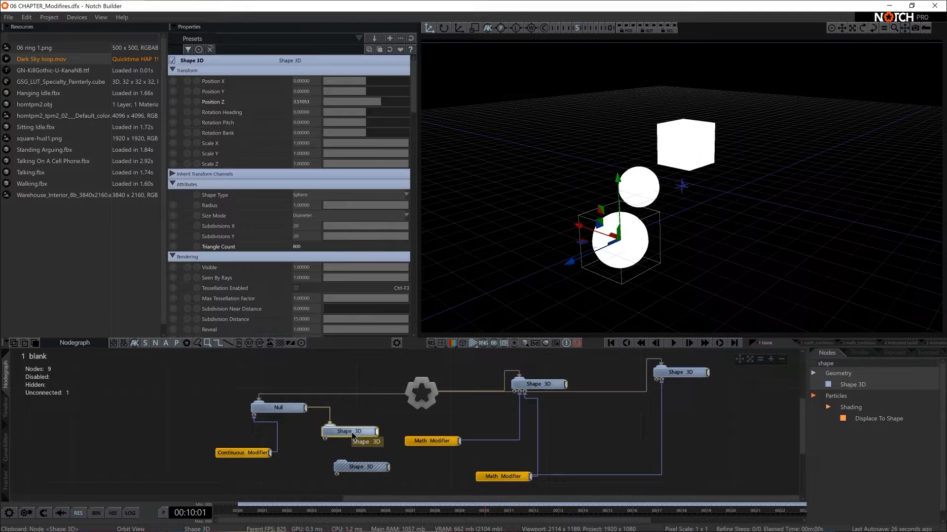
pyautogui.moveTo(359, 467); pyautogui.dragTo(341, 468)
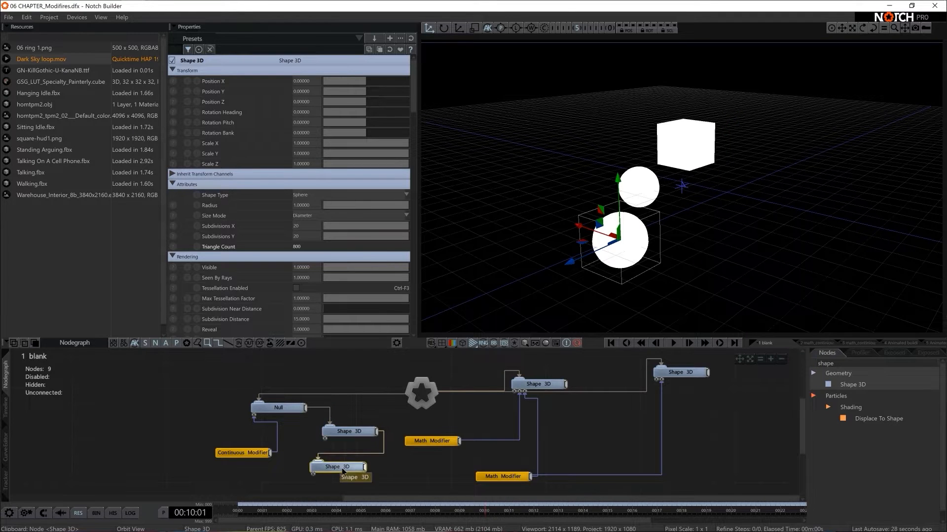
# - Raise the new child sphere along Y to about 1.95 and play the timeline to see it orbit
pyautogui.click(340, 458)
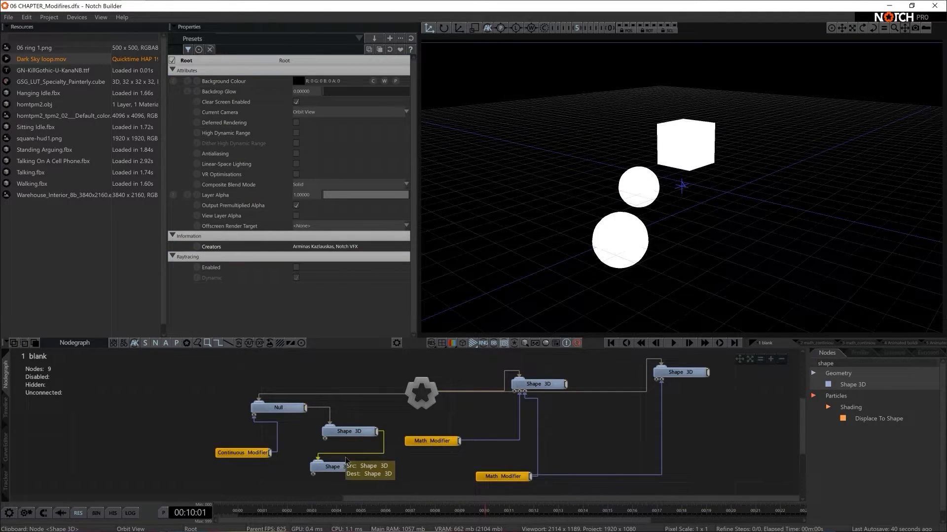
pyautogui.click(351, 431)
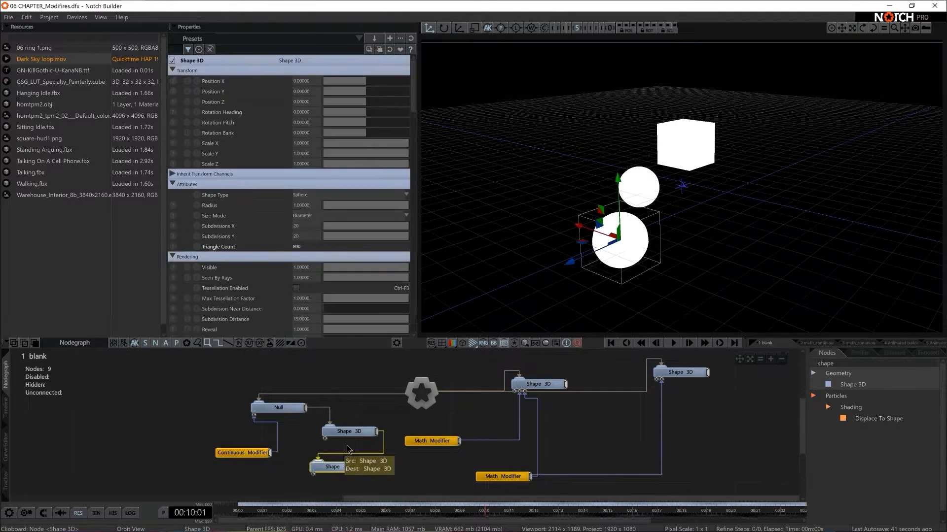
pyautogui.click(338, 470)
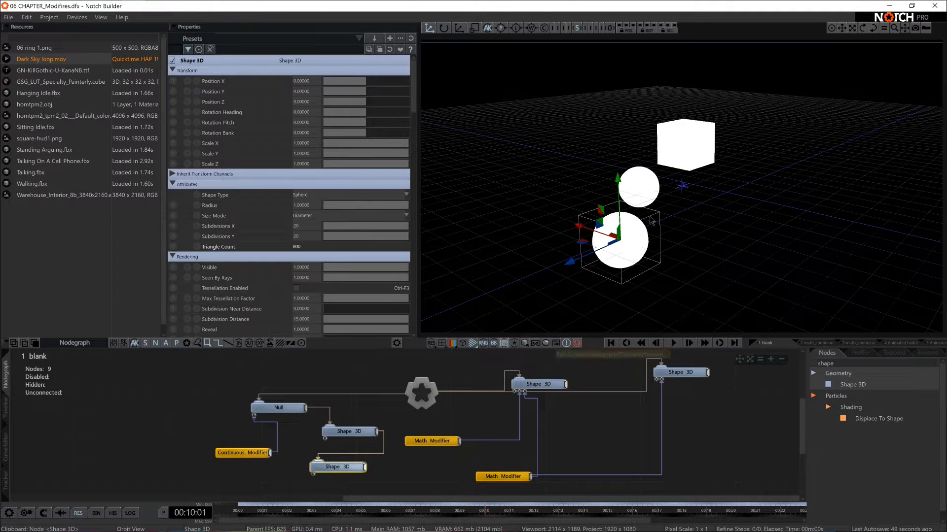
pyautogui.moveTo(620, 230); pyautogui.dragTo(621, 125)
pyautogui.press('space')
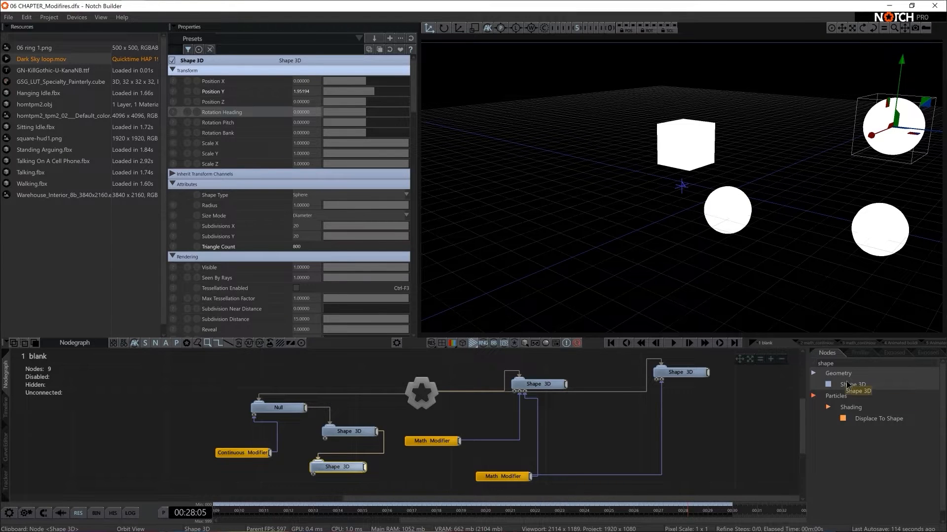
# - Add a Shape 3D as a child of the raised sphere, set its Shape Type to Box and move it along X to about 2.81
pyautogui.hotkey('ctrl', 'v')
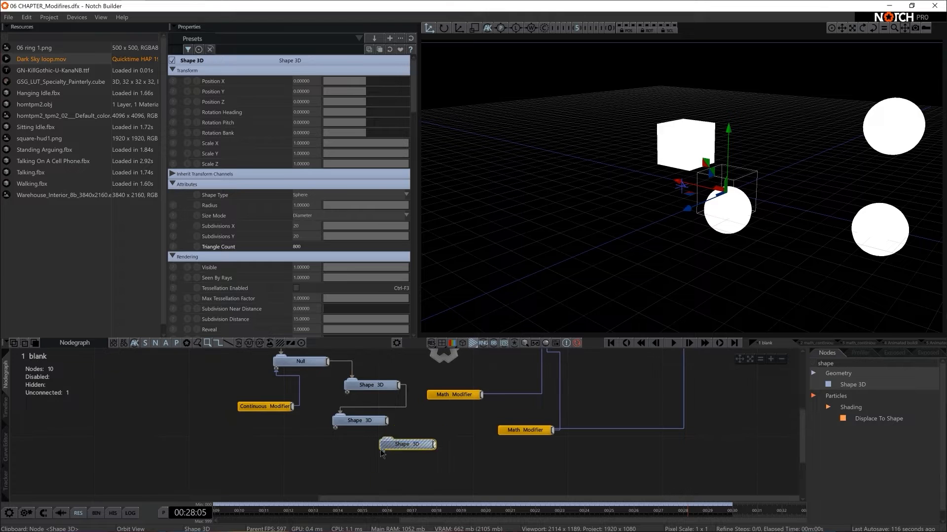
pyautogui.click(374, 451)
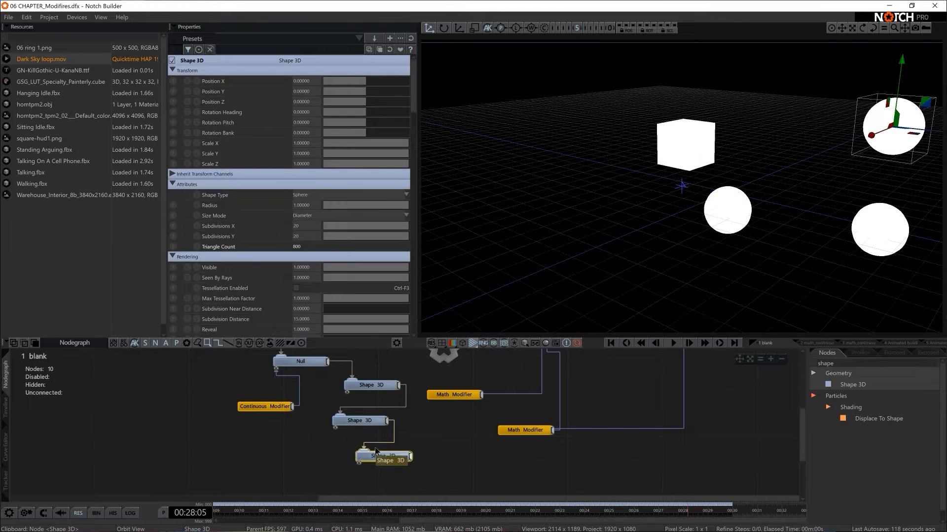
pyautogui.click(298, 195)
pyautogui.click(302, 212)
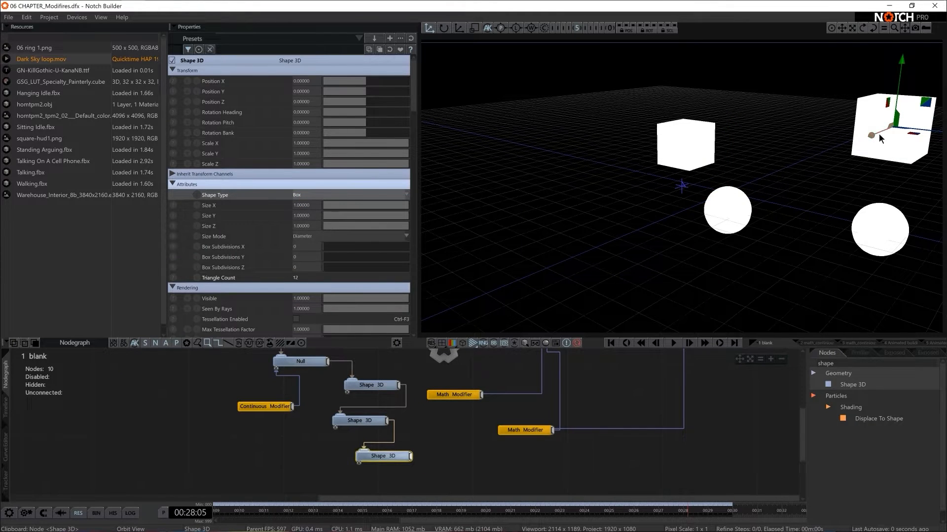
pyautogui.moveTo(881, 139); pyautogui.dragTo(774, 215)
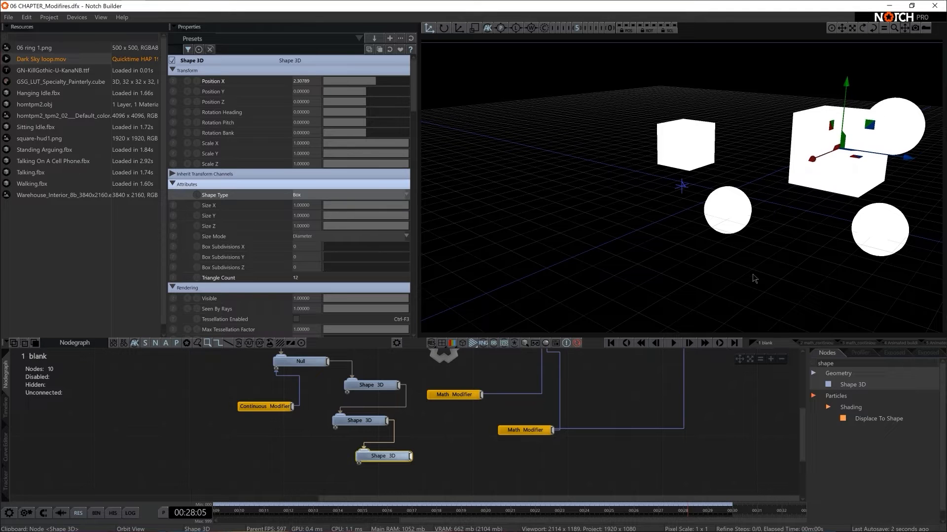
# - Connect the Continuous Modifier's output to the Rotation Heading of the raised sphere that parents the box
pyautogui.click(278, 406)
pyautogui.click(358, 421)
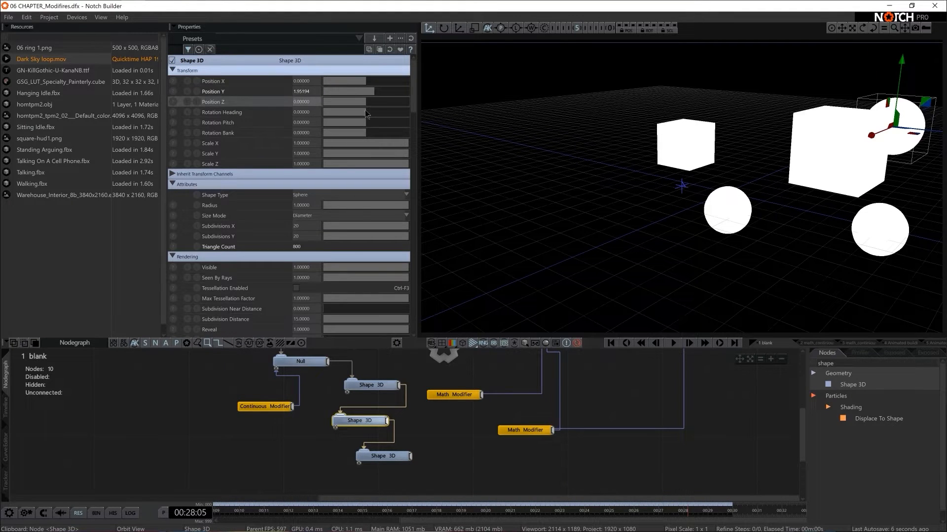
pyautogui.moveTo(369, 112); pyautogui.dragTo(372, 111)
pyautogui.hotkey('ctrl', 'z')
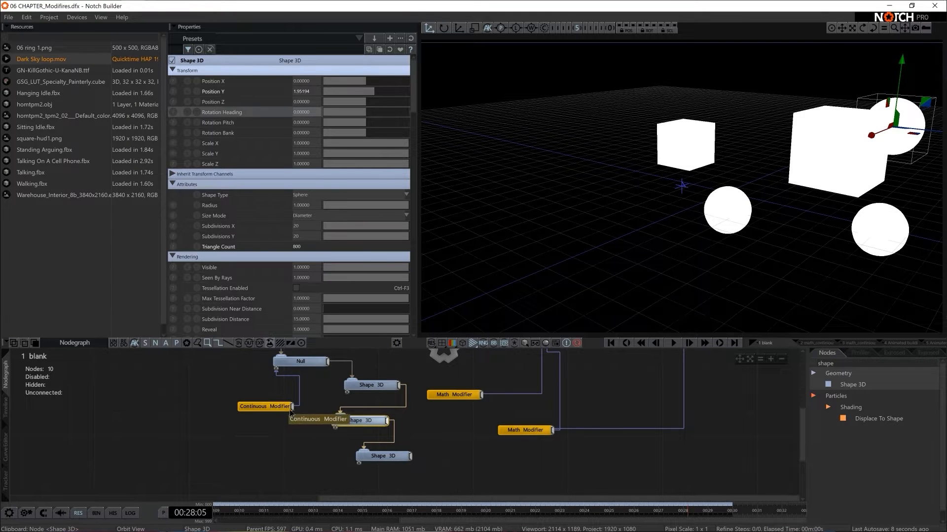
pyautogui.moveTo(292, 406); pyautogui.dragTo(283, 353)
pyautogui.moveTo(301, 113); pyautogui.dragTo(301, 113)
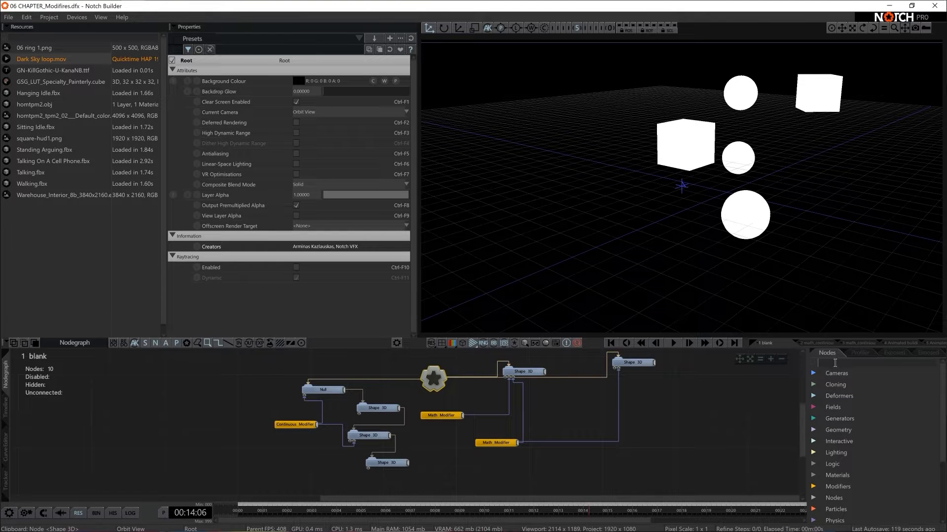
# - Find the Envelope Modifier, add it to the nodegraph and try out its Value slider
pyautogui.write('enve')
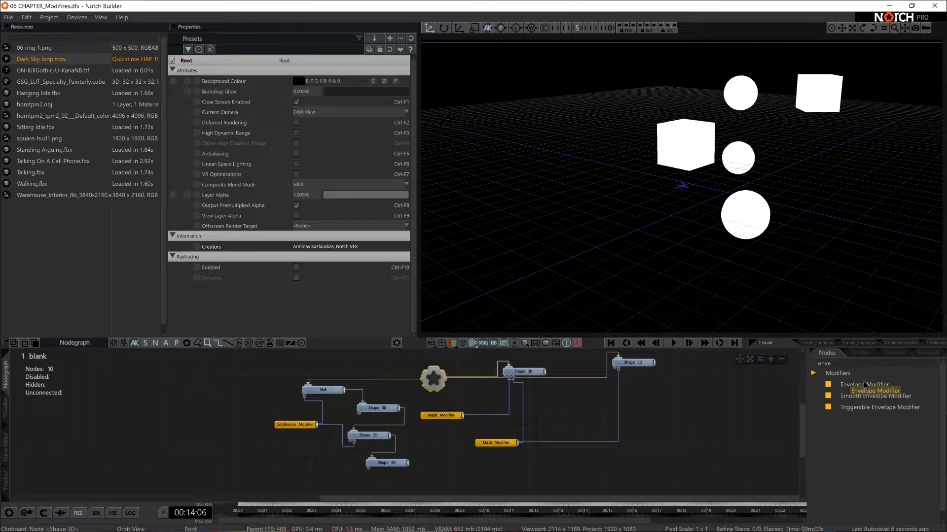
pyautogui.moveTo(866, 385); pyautogui.dragTo(468, 472)
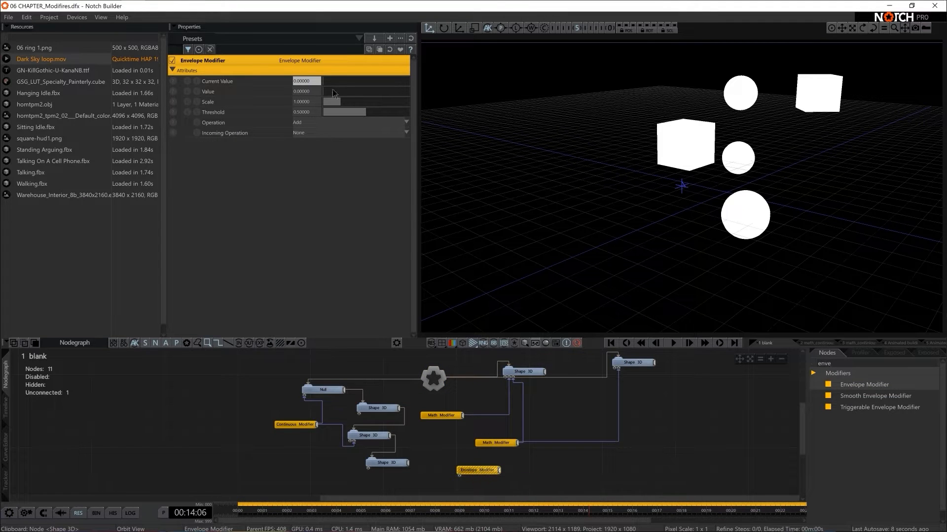
pyautogui.moveTo(332, 91); pyautogui.dragTo(413, 101)
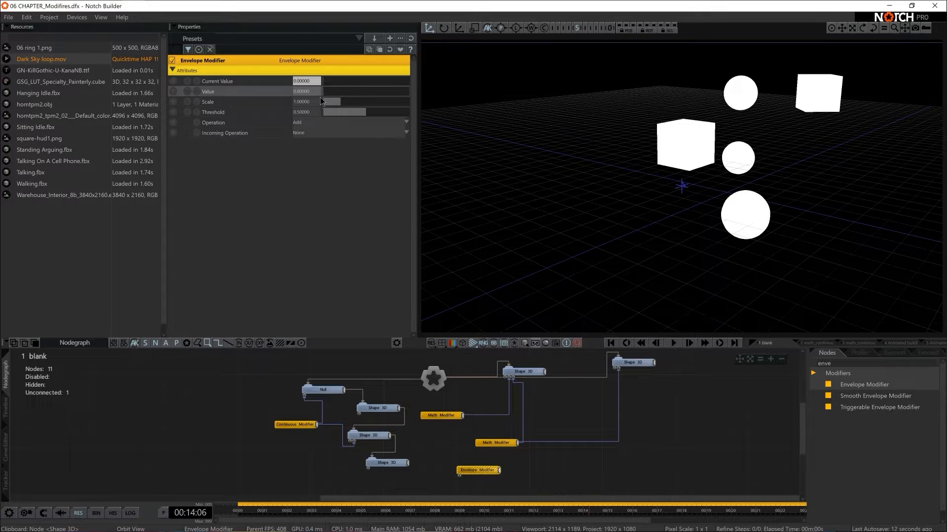
pyautogui.moveTo(321, 101); pyautogui.dragTo(450, 102)
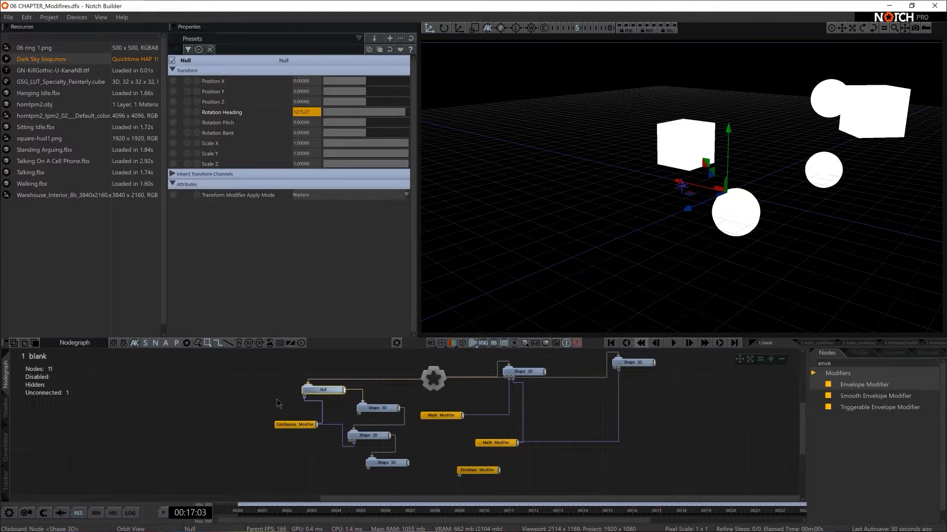
# - Connect the Envelope Modifier's output to the Null's Position Y and place the modifier beside the Null
pyautogui.moveTo(725, 168); pyautogui.dragTo(725, 106)
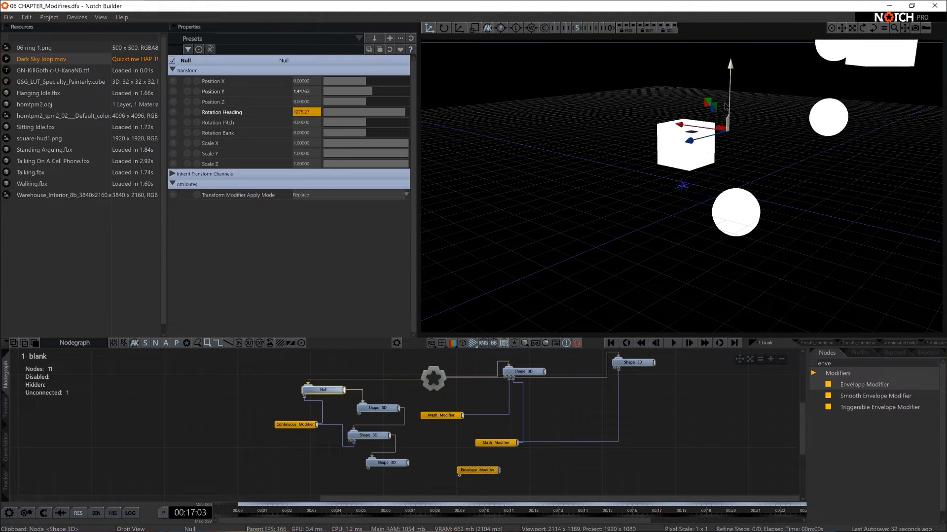
pyautogui.hotkey('ctrl', 'z')
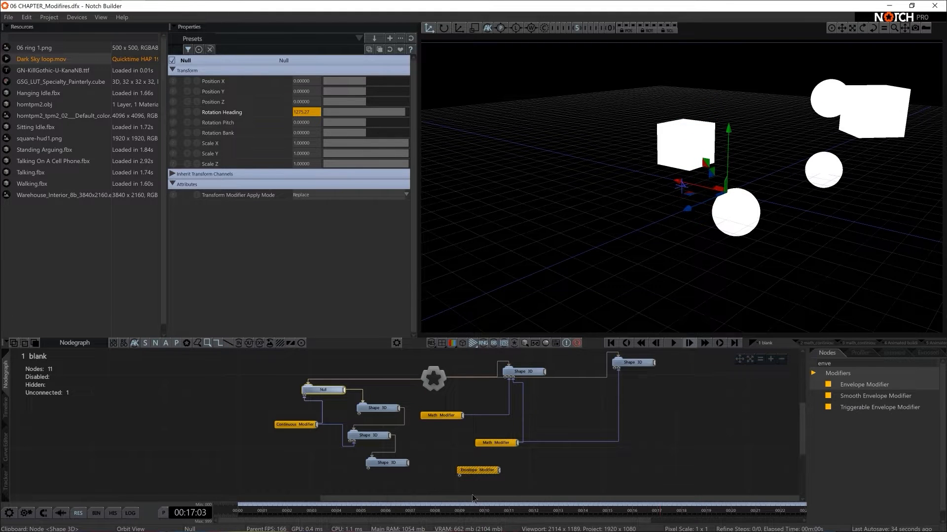
pyautogui.click(498, 468)
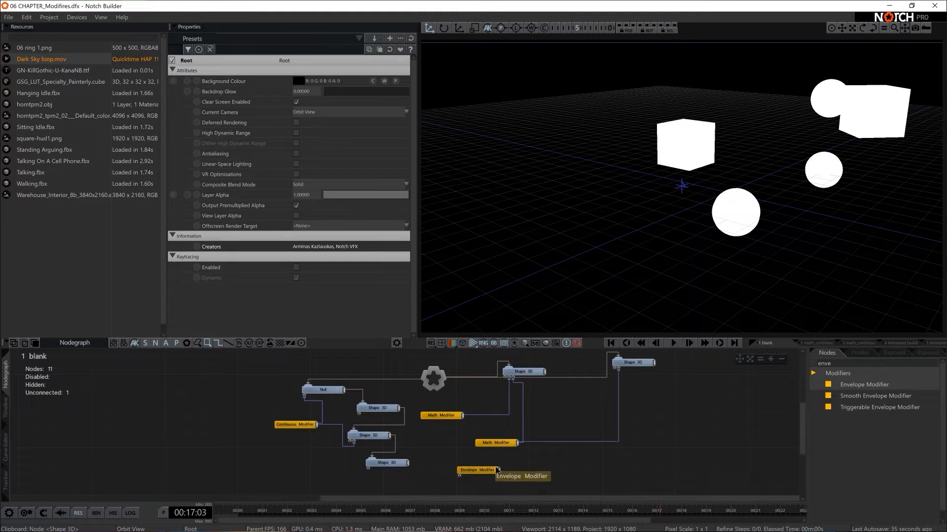
pyautogui.click(316, 394)
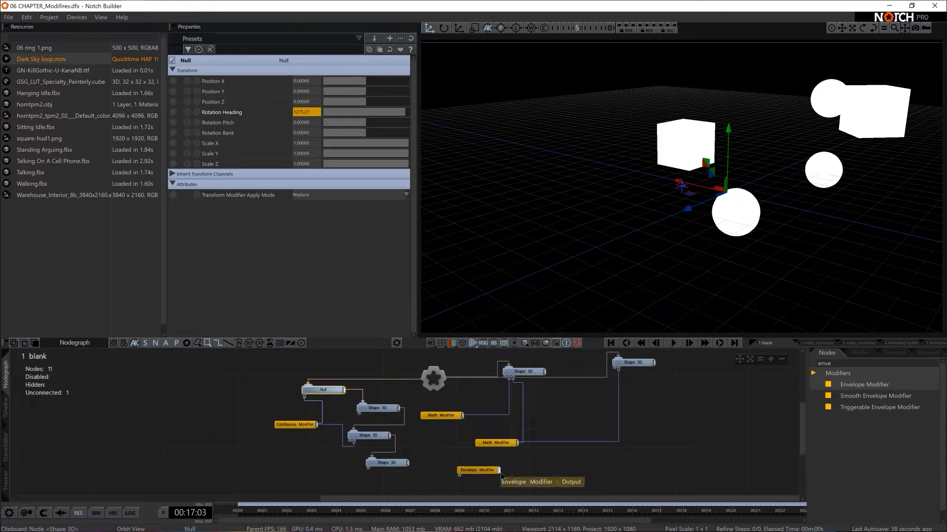
pyautogui.moveTo(306, 93); pyautogui.dragTo(305, 93)
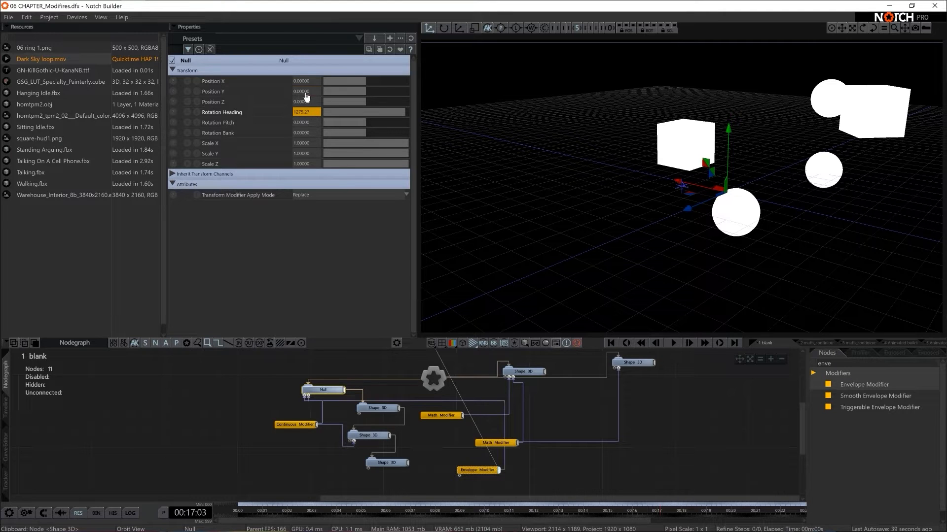
pyautogui.moveTo(473, 472); pyautogui.dragTo(229, 412)
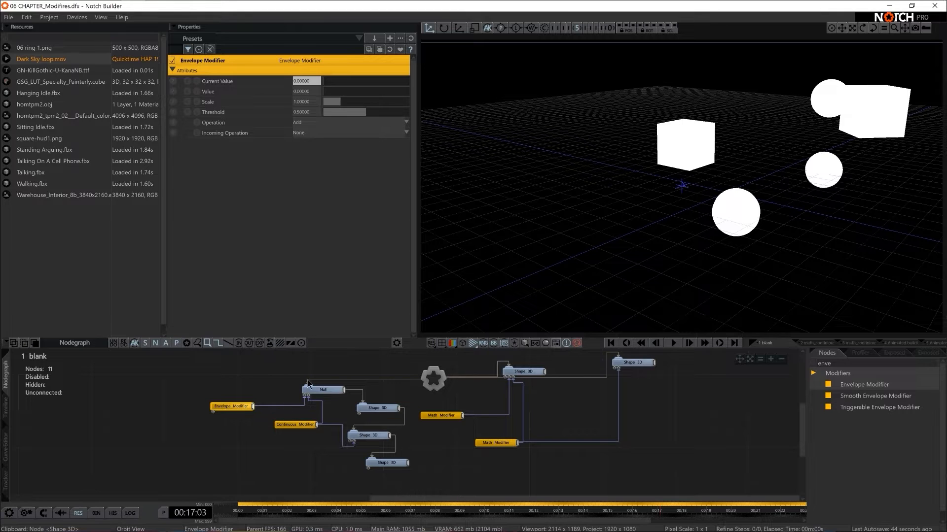
# - Play the timeline and vary the Envelope Modifier's Value to test how it moves the Null vertically
pyautogui.press('space')
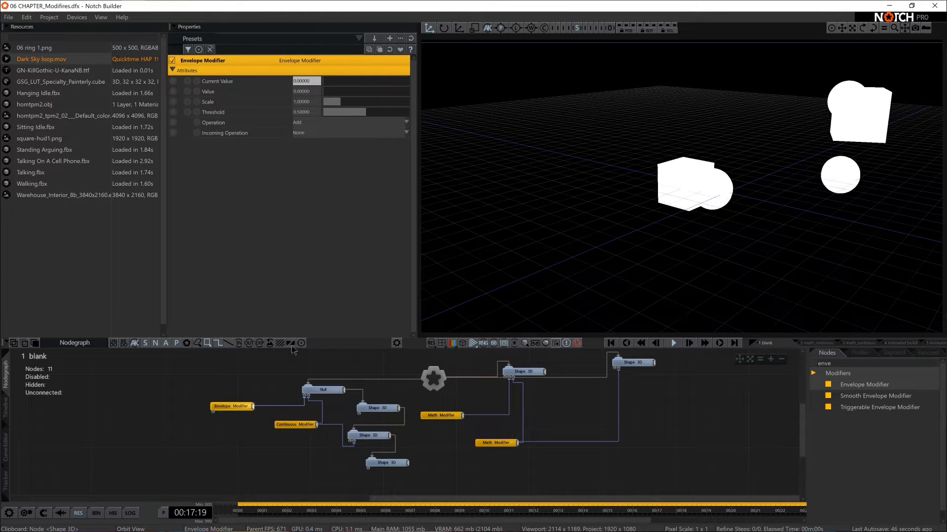
pyautogui.moveTo(326, 91); pyautogui.dragTo(327, 112)
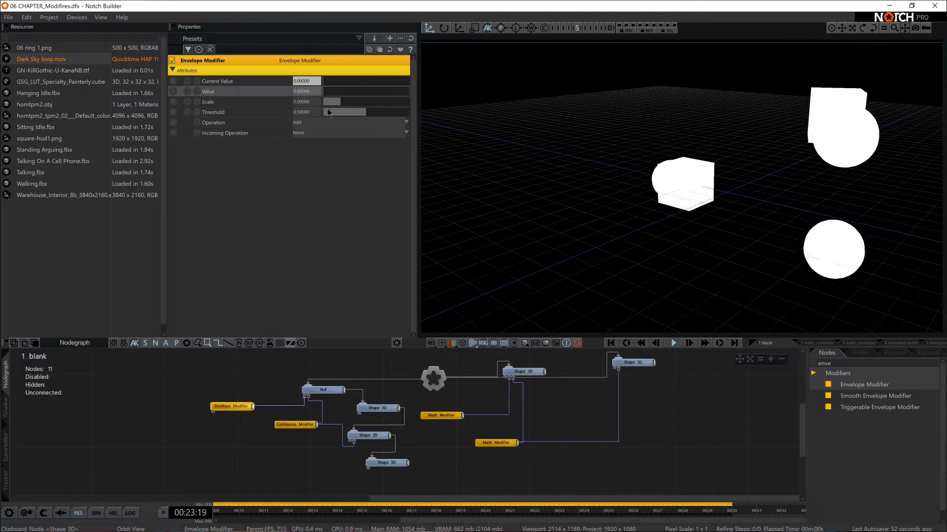
# - Set the Envelope Modifier's Scale to 3 and raise its Value to about 0.169
pyautogui.click(301, 101)
pyautogui.write('3')
pyautogui.press('Return')
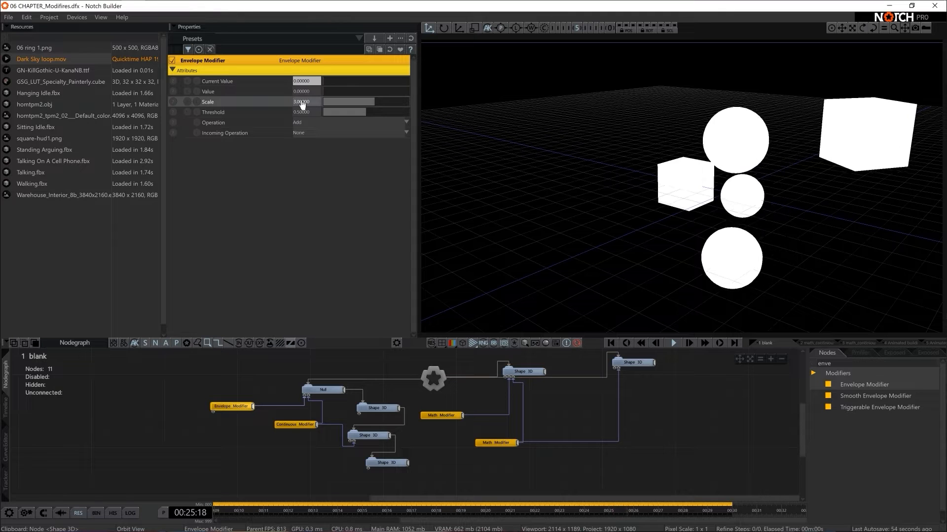
pyautogui.moveTo(323, 94)
pyautogui.mouseDown()
pyautogui.moveTo(407, 95)
pyautogui.moveTo(336, 90)
pyautogui.mouseUp()
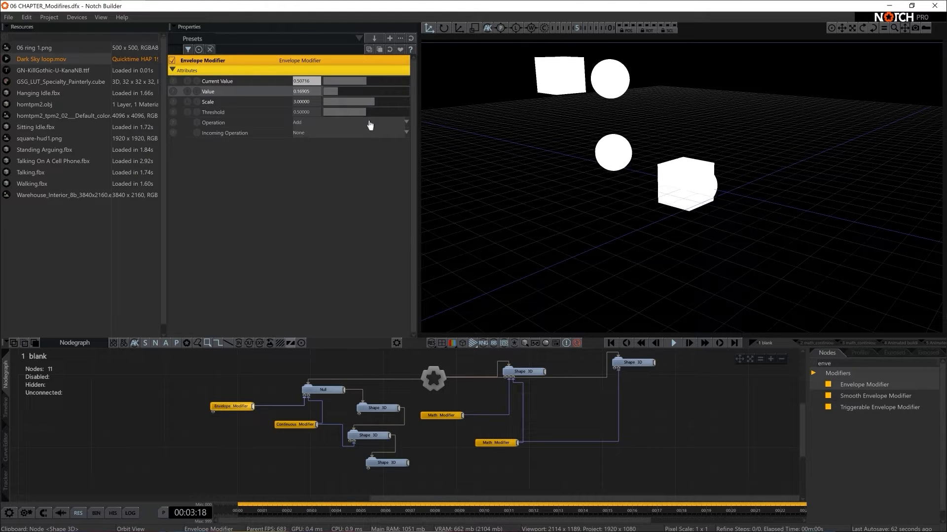
# - Clear the node search and look through the modifiers available in the Modifiers category
pyautogui.click(844, 363)
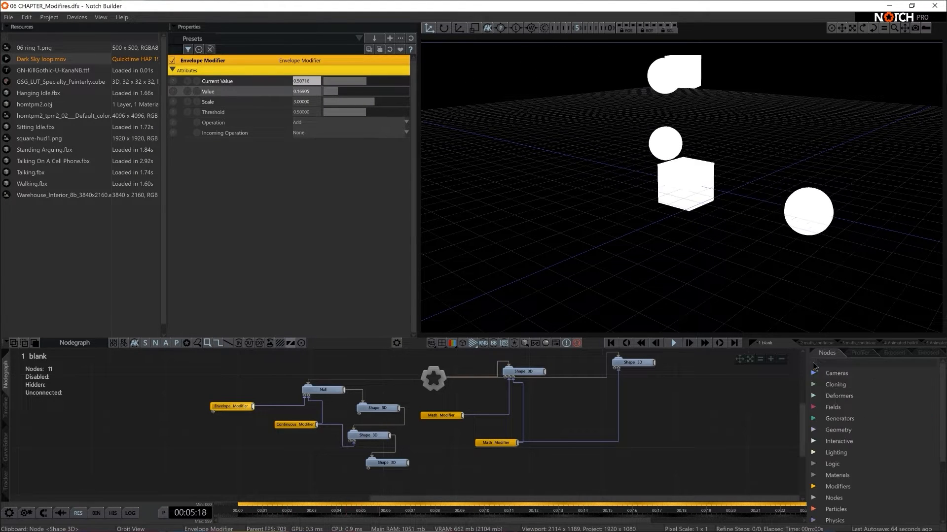
pyautogui.scroll(-3, 858, 439)
pyautogui.click(836, 439)
pyautogui.scroll(-2, 853, 424)
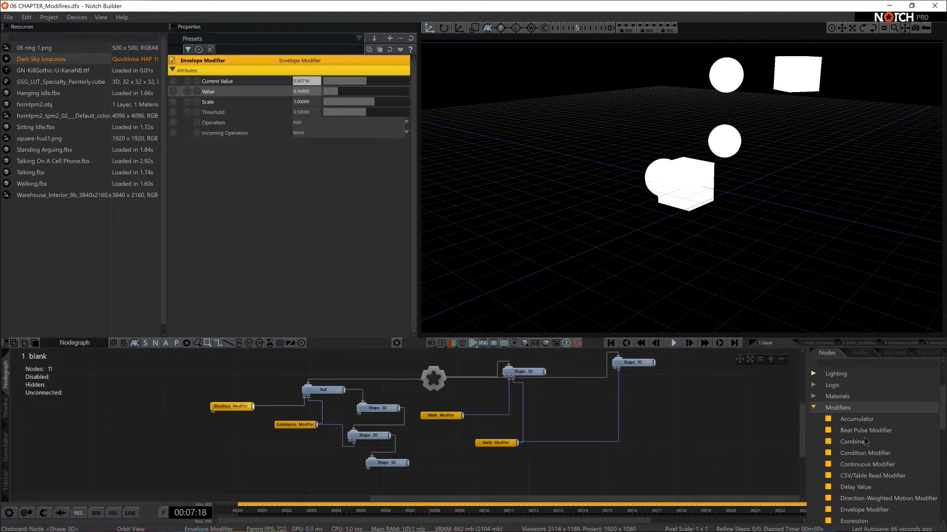
pyautogui.scroll(-5, 851, 415)
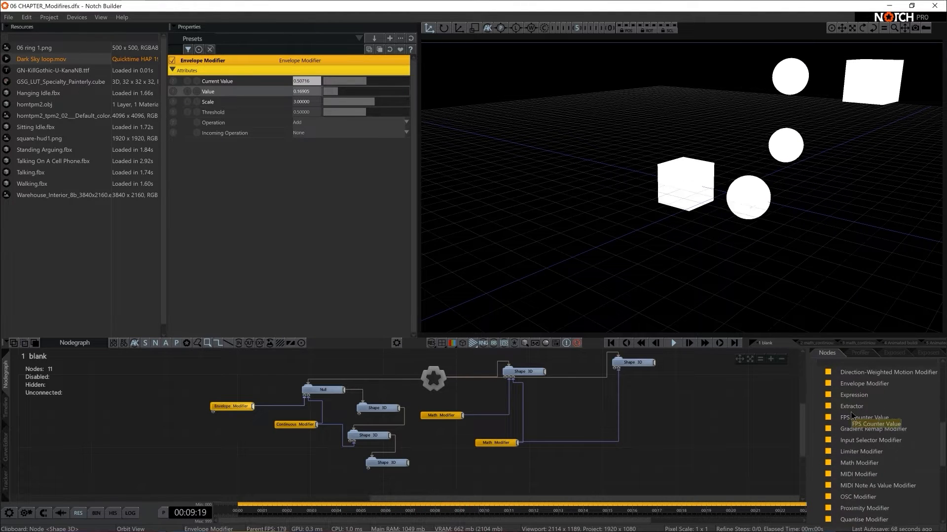
pyautogui.scroll(3, 853, 419)
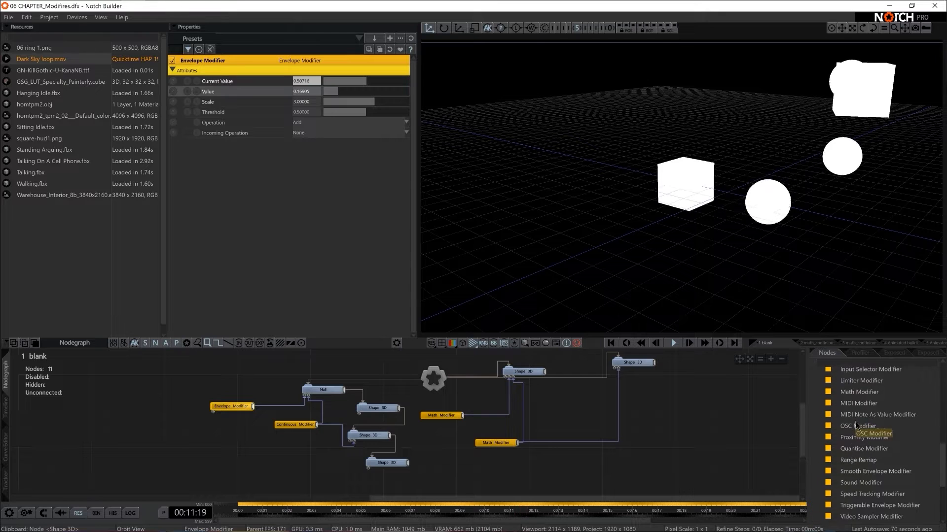
pyautogui.scroll(1, 857, 425)
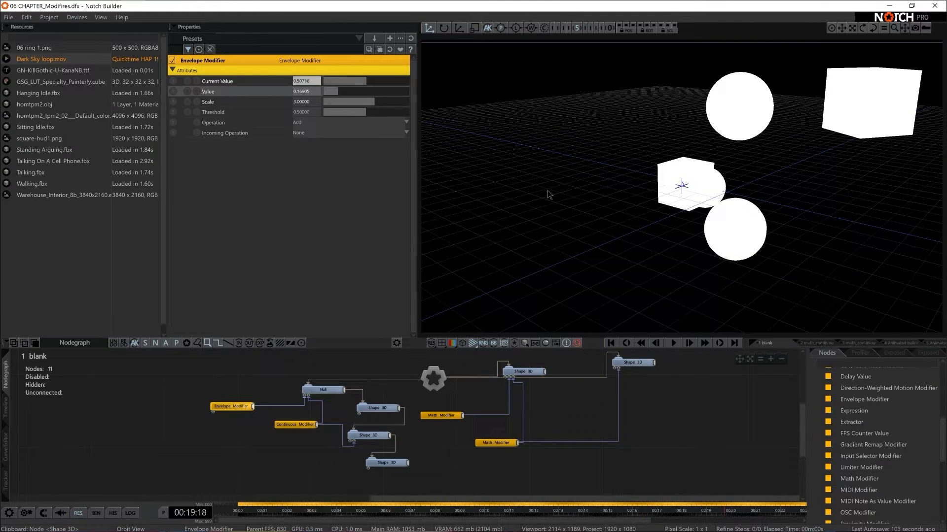
pyautogui.click(688, 456)
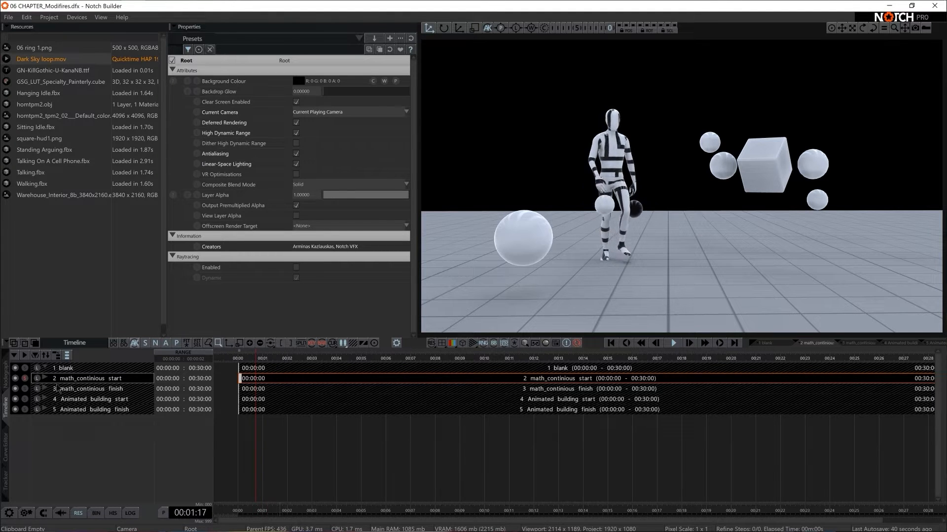
# - Solo the math_continious finish and math_continious start layers alternately to compare their animation
pyautogui.click(25, 389)
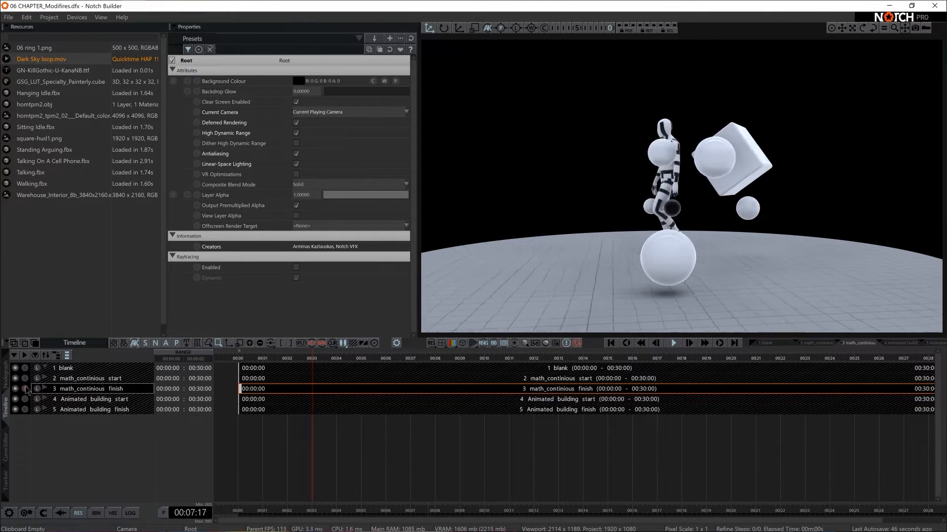
pyautogui.click(26, 390)
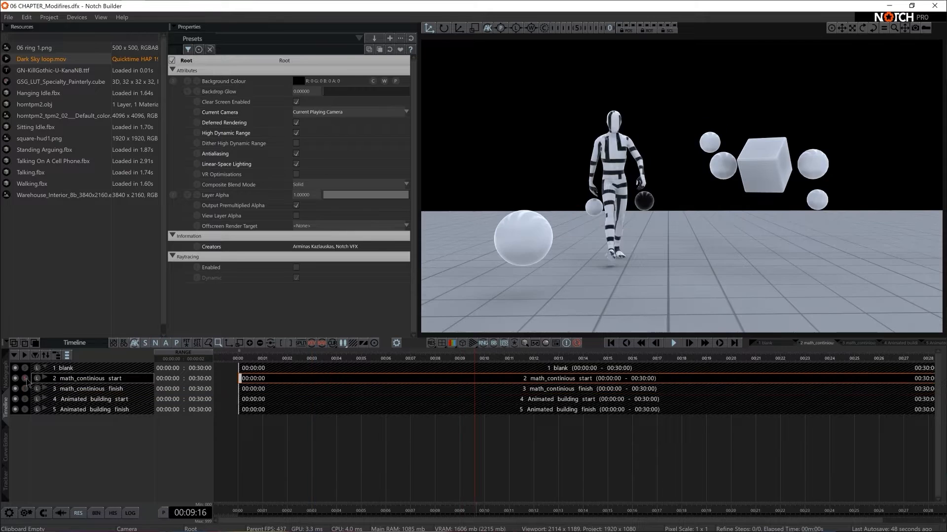
pyautogui.click(26, 390)
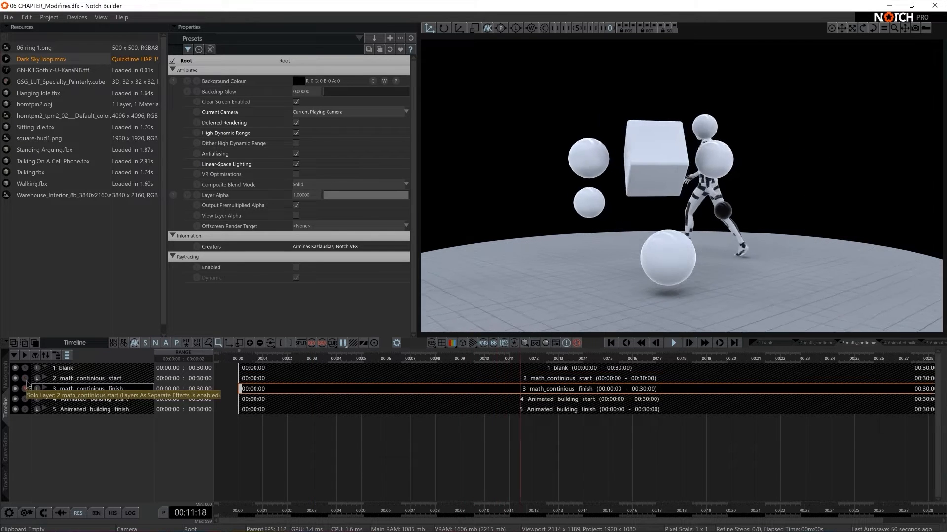
pyautogui.click(25, 379)
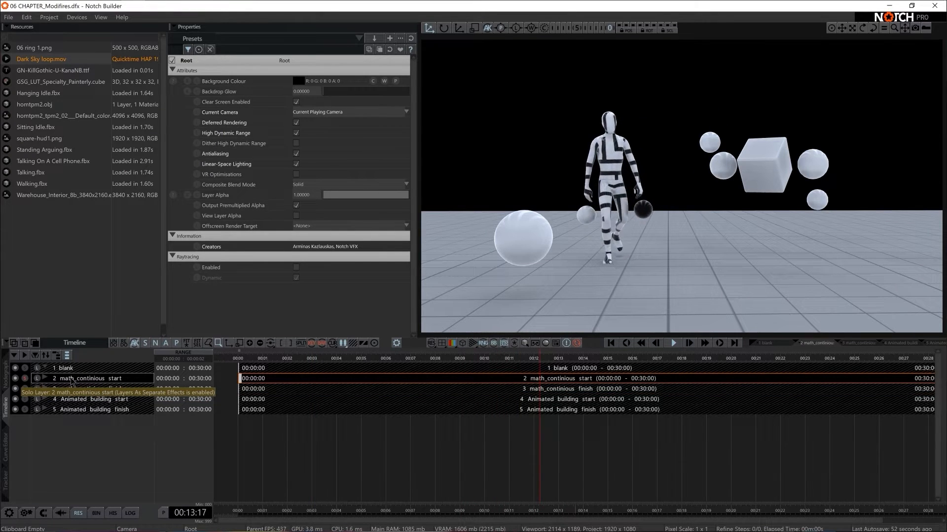
# - Open the math_continious start layer's nodegraph and gather the Voxel Cone Lighting, Bounding Box and Environment Map nodes into a compact group farther from the Root
pyautogui.doubleClick(105, 379)
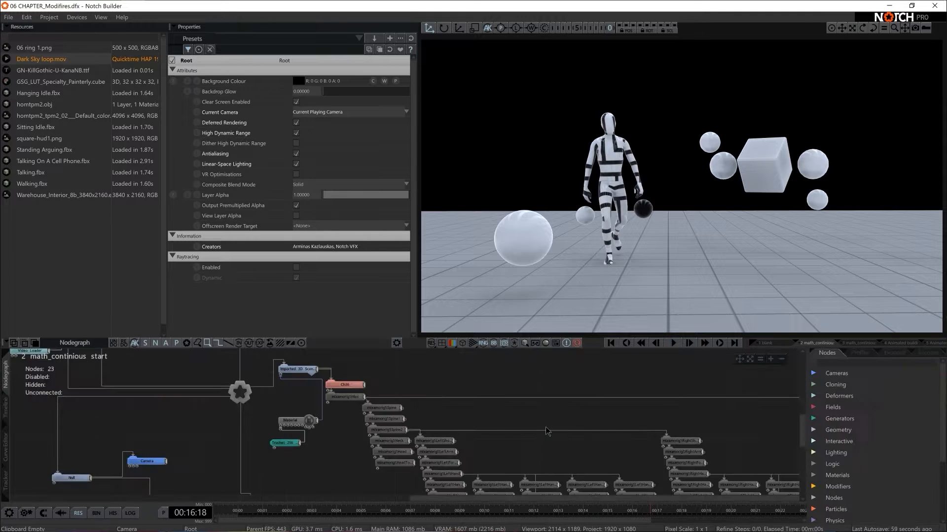
pyautogui.moveTo(492, 428); pyautogui.dragTo(650, 427, button='middle')
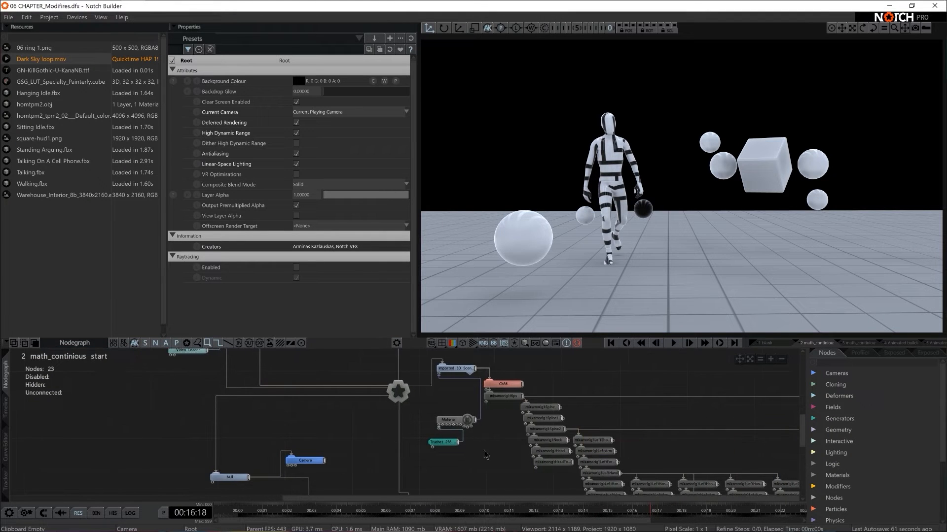
pyautogui.scroll(-5, 492, 464)
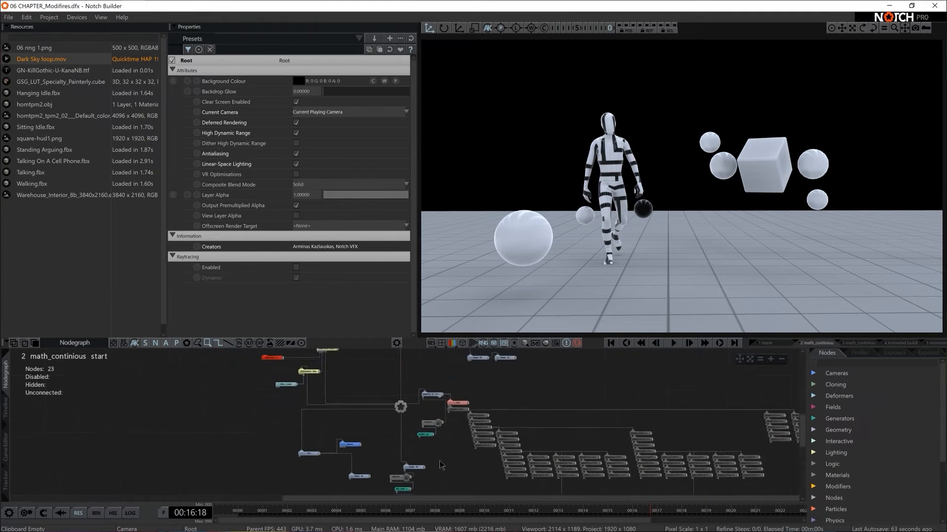
pyautogui.moveTo(519, 394); pyautogui.dragTo(527, 425, button='middle')
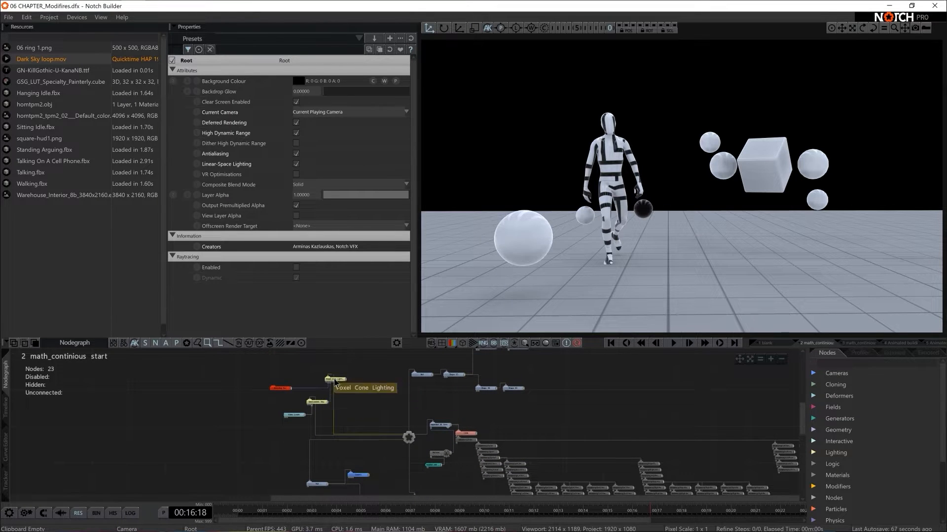
pyautogui.moveTo(335, 379); pyautogui.dragTo(290, 400)
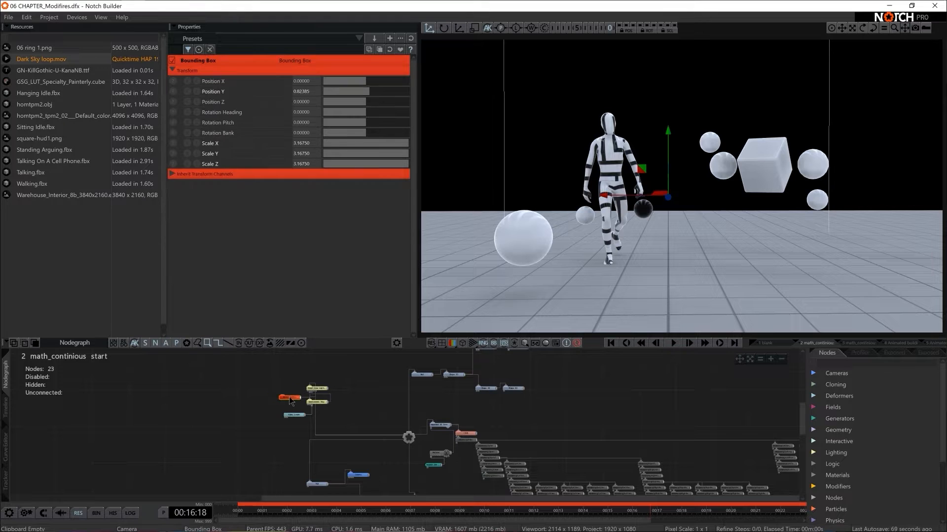
pyautogui.moveTo(345, 378); pyautogui.dragTo(272, 421)
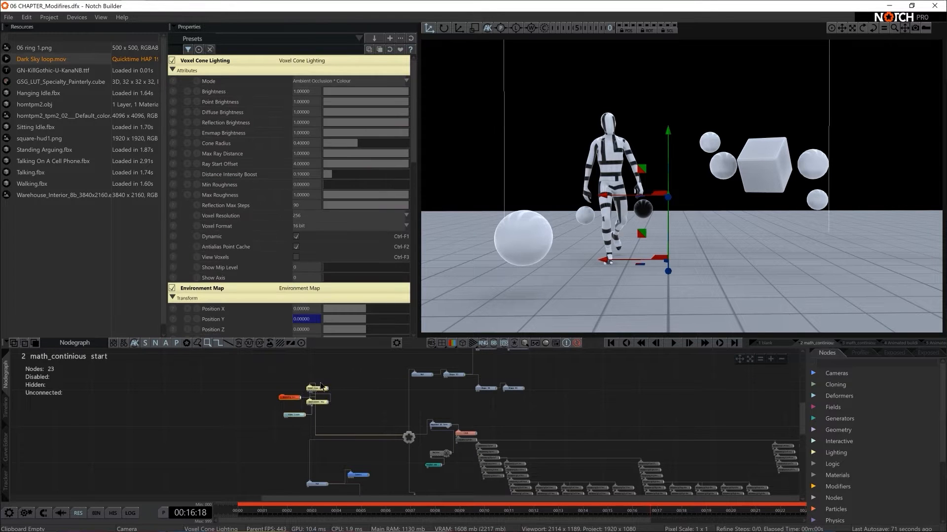
pyautogui.moveTo(321, 386); pyautogui.dragTo(195, 388)
pyautogui.click(156, 384)
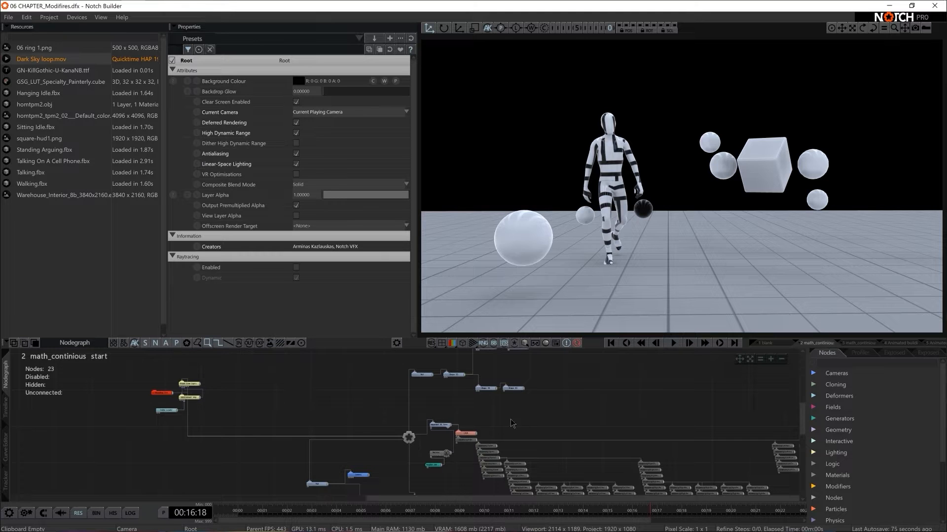
# - Place the large sphere's Shape 3D node under the Camera, check the Null that parents both, and shift the group away from the Root
pyautogui.moveTo(517, 425); pyautogui.dragTo(498, 379, button='middle')
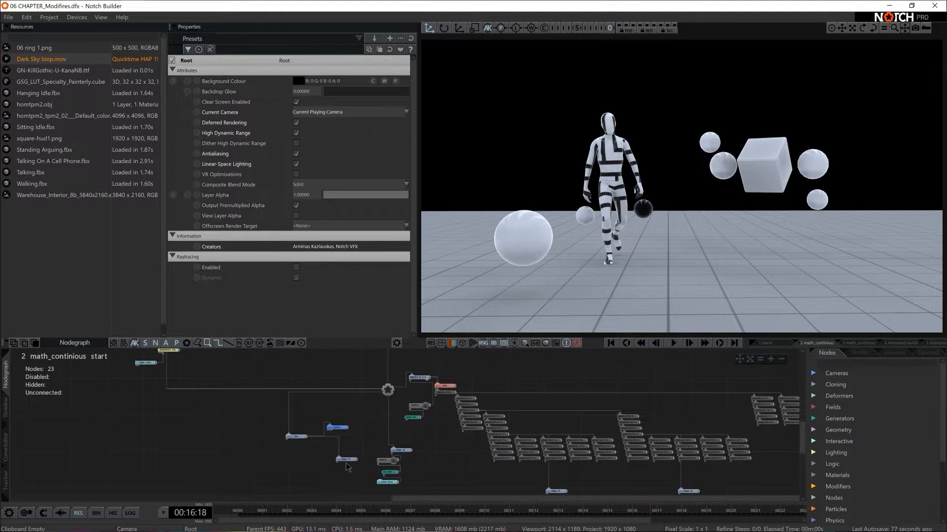
pyautogui.moveTo(346, 461); pyautogui.dragTo(334, 447)
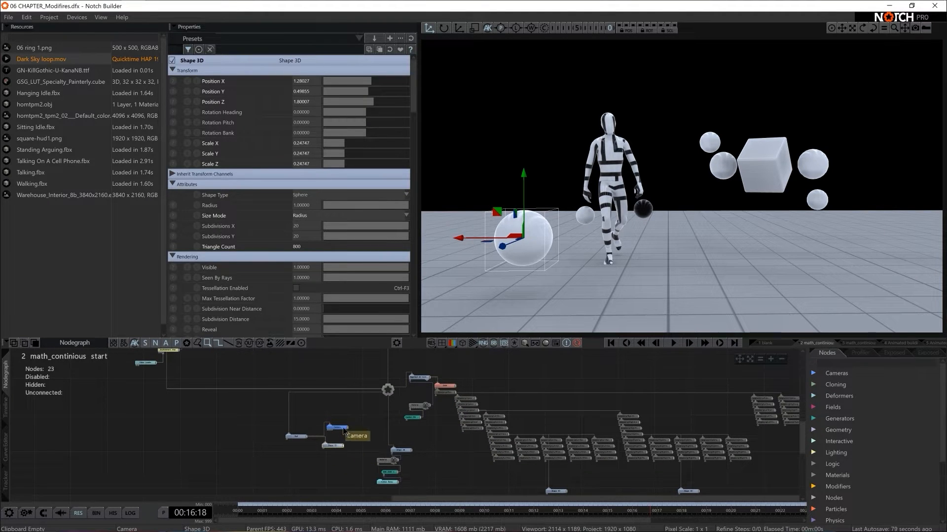
pyautogui.click(343, 428)
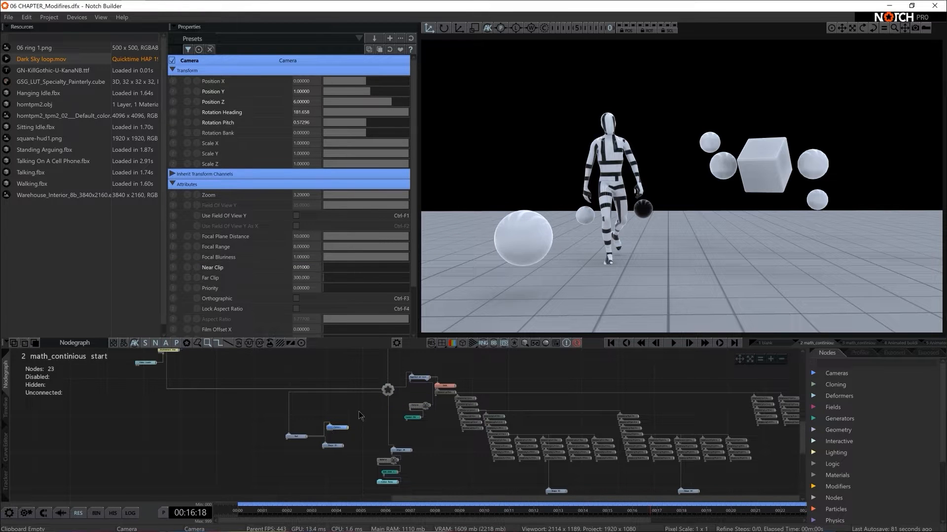
pyautogui.click(299, 438)
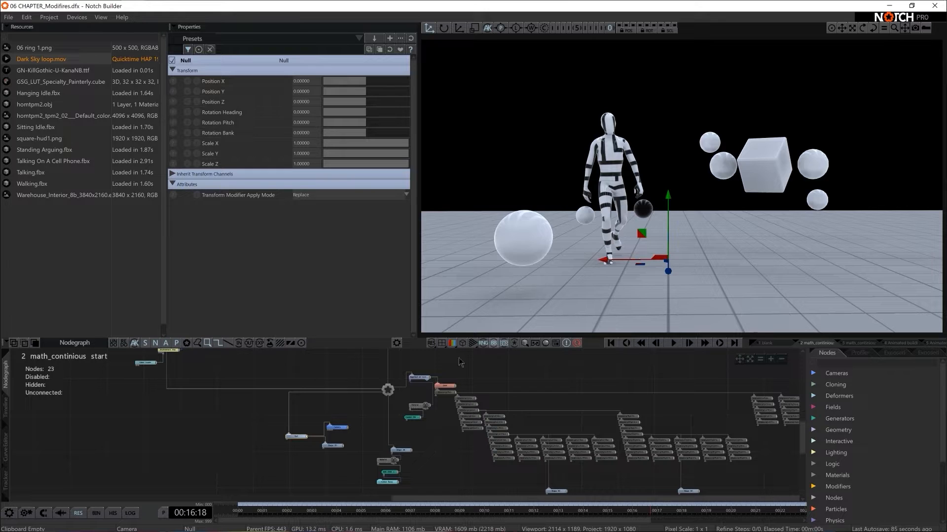
pyautogui.click(344, 429)
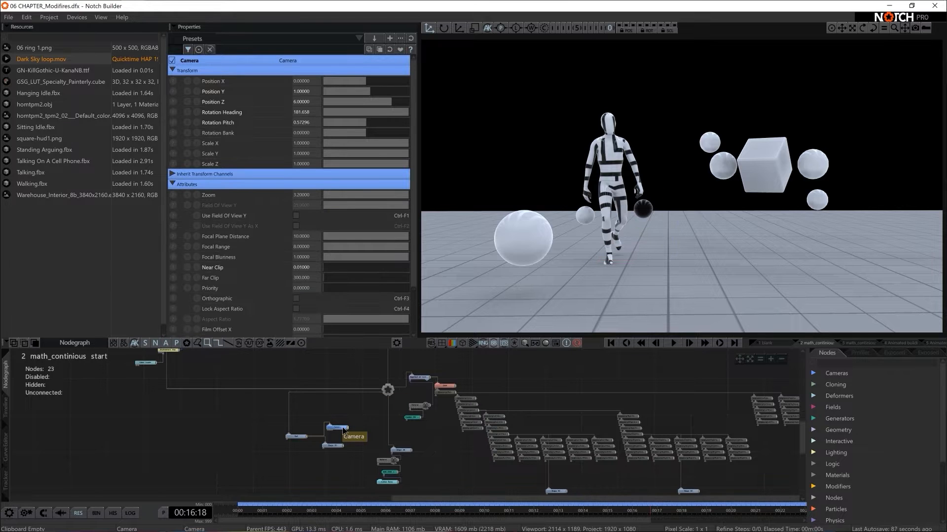
pyautogui.click(299, 437)
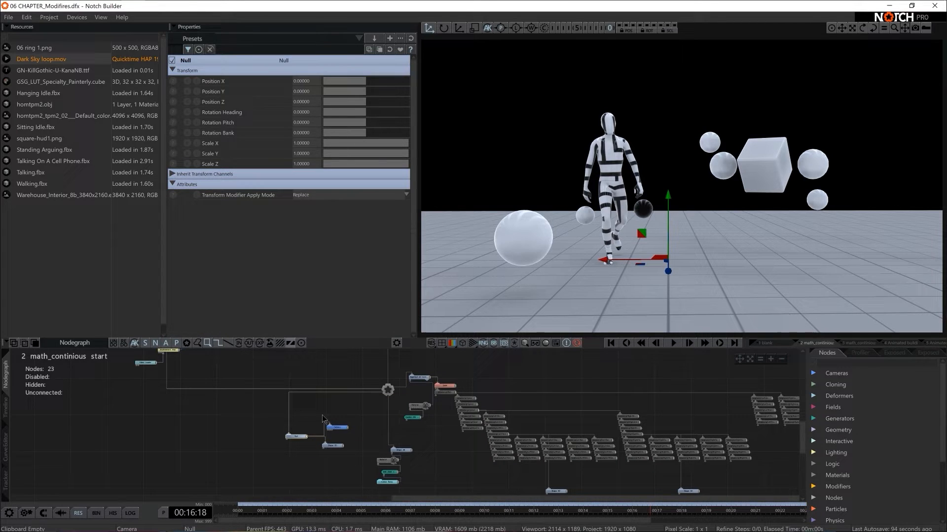
pyautogui.click(333, 446)
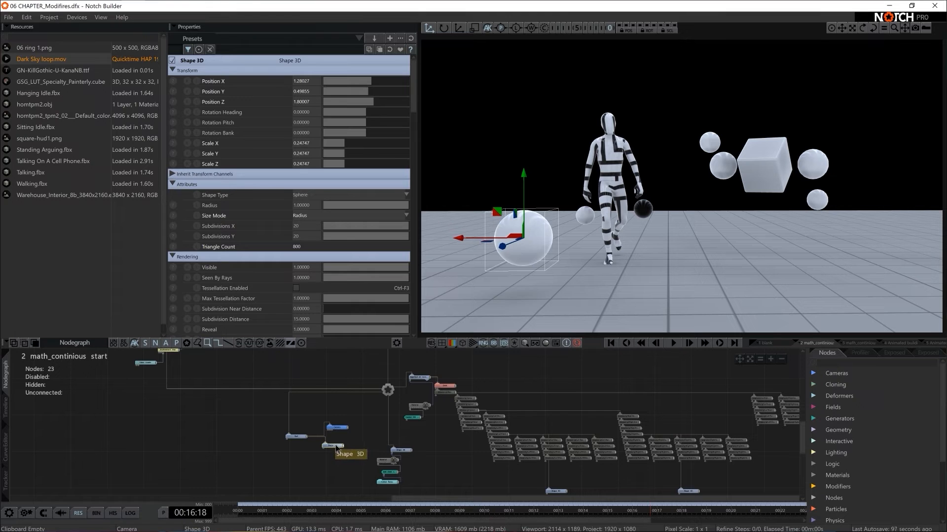
pyautogui.moveTo(356, 419); pyautogui.dragTo(259, 447)
pyautogui.moveTo(375, 410); pyautogui.dragTo(343, 452, button='middle')
# - Examine the Null, the Rounded Box Shape 3D and the sphere nodes parented to it to see how the hierarchy is built
pyautogui.moveTo(393, 396); pyautogui.dragTo(381, 416, button='middle')
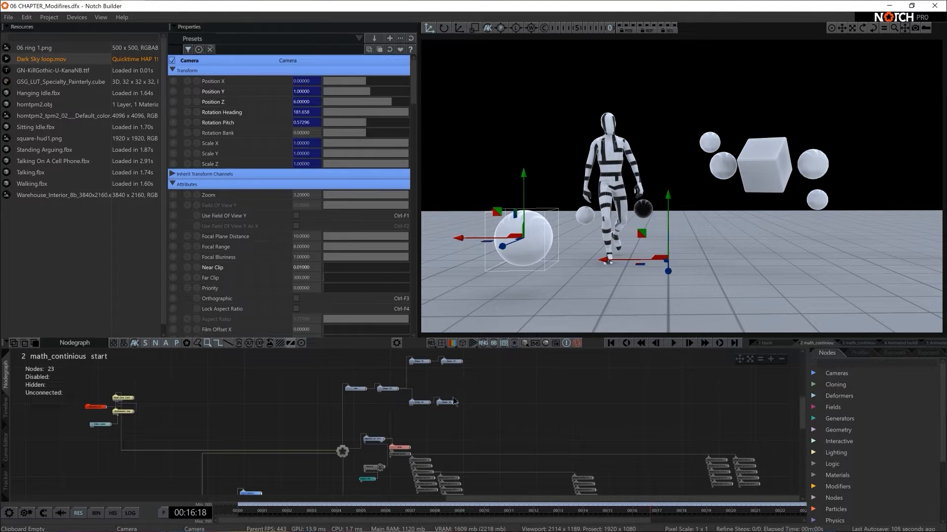
pyautogui.click(361, 392)
pyautogui.moveTo(749, 239); pyautogui.dragTo(699, 310)
pyautogui.click(395, 389)
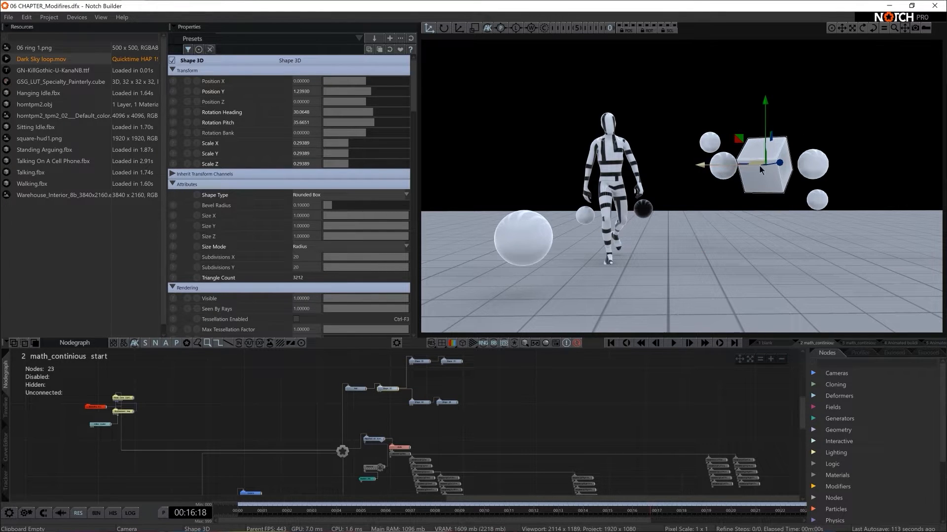
pyautogui.click(452, 362)
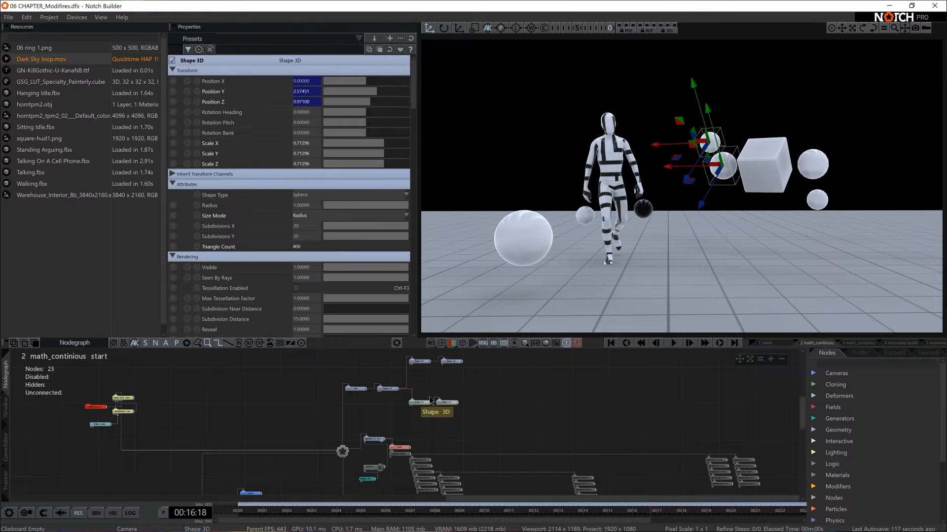
pyautogui.click(419, 362)
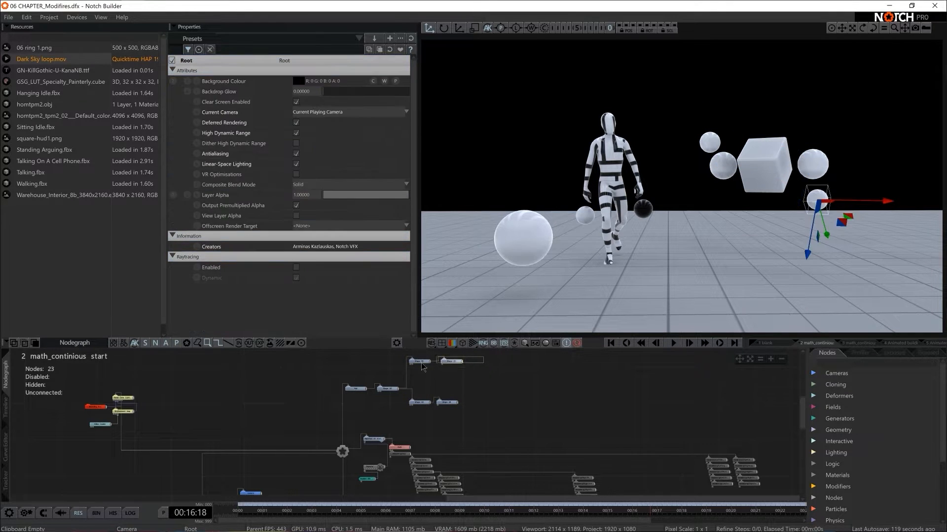
pyautogui.click(387, 389)
pyautogui.click(422, 403)
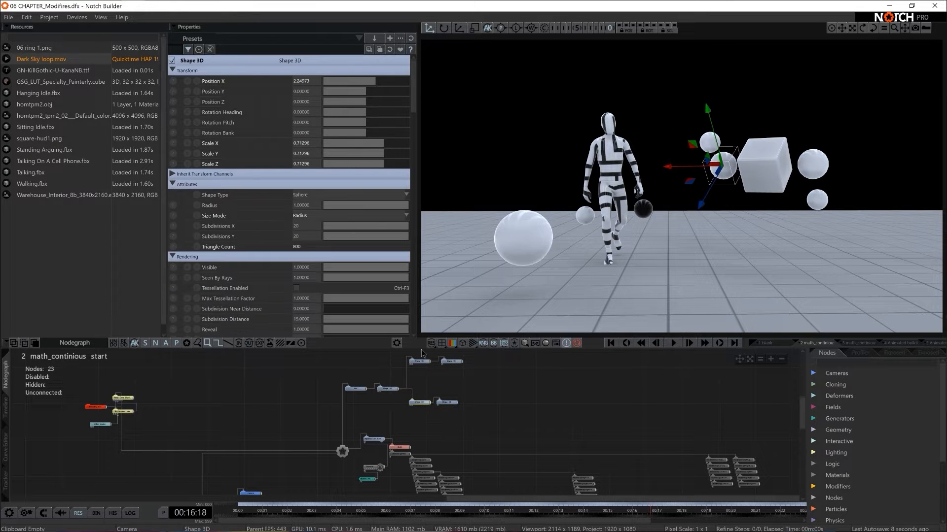
pyautogui.click(421, 361)
pyautogui.click(451, 363)
# - Inspect the walking figure's Imported 3D Scene node, its bone nodes and the Truchet node that textures its material
pyautogui.scroll(-5, 535, 371)
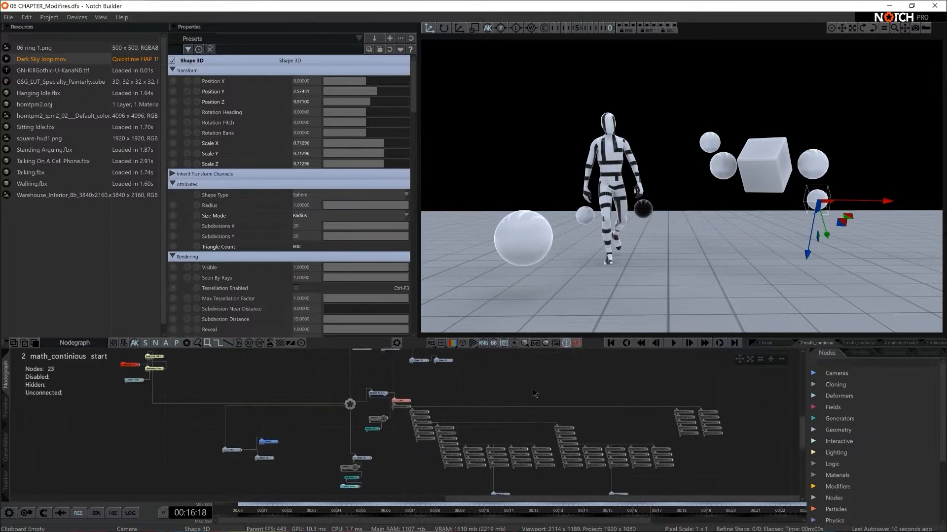
pyautogui.click(382, 367)
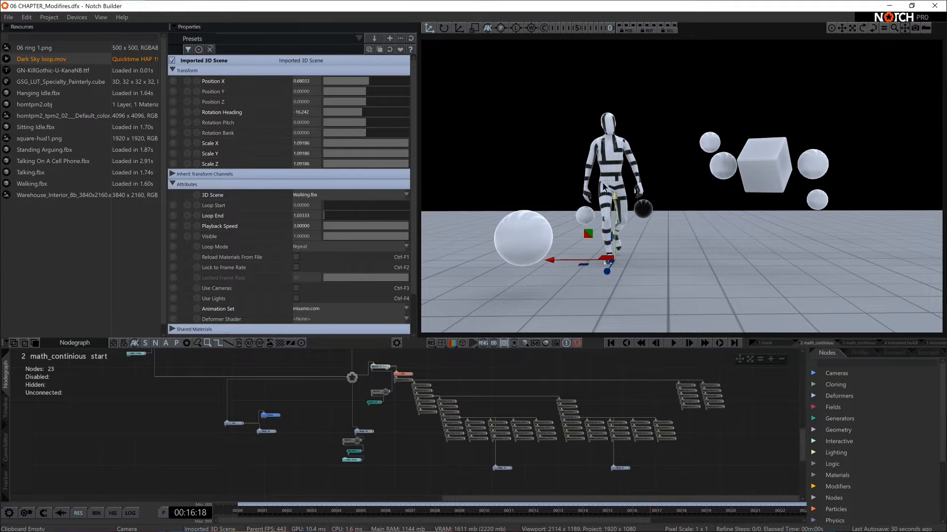
pyautogui.scroll(4, 340, 392)
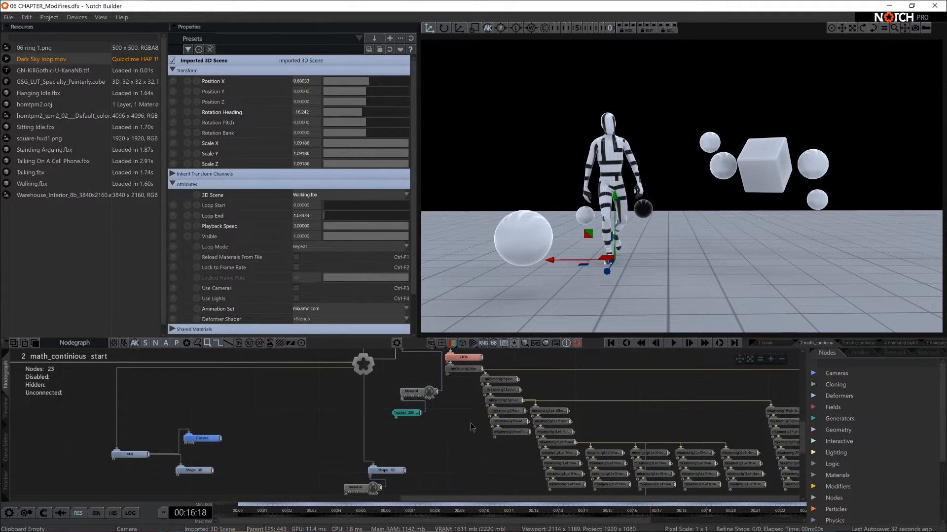
pyautogui.moveTo(505, 359); pyautogui.dragTo(565, 409)
pyautogui.click(403, 413)
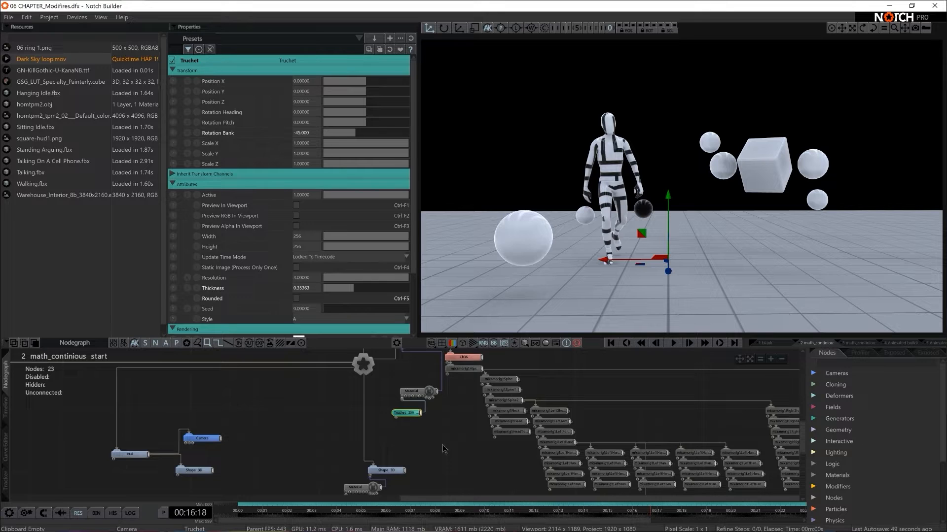
# - Inspect the floor plane's Shape 3D node and the material and texture nodes beneath it
pyautogui.moveTo(442, 445); pyautogui.dragTo(455, 410, button='middle')
pyautogui.moveTo(458, 414); pyautogui.dragTo(407, 445)
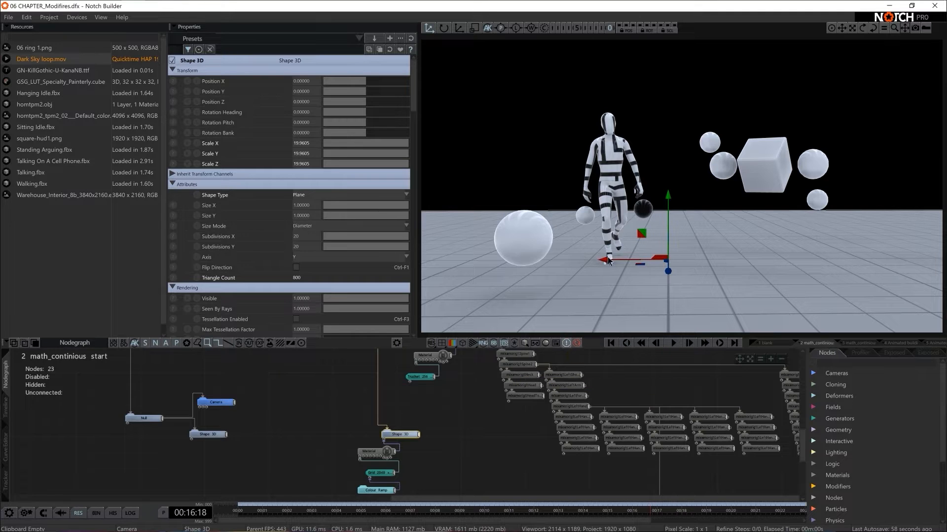
pyautogui.click(476, 443)
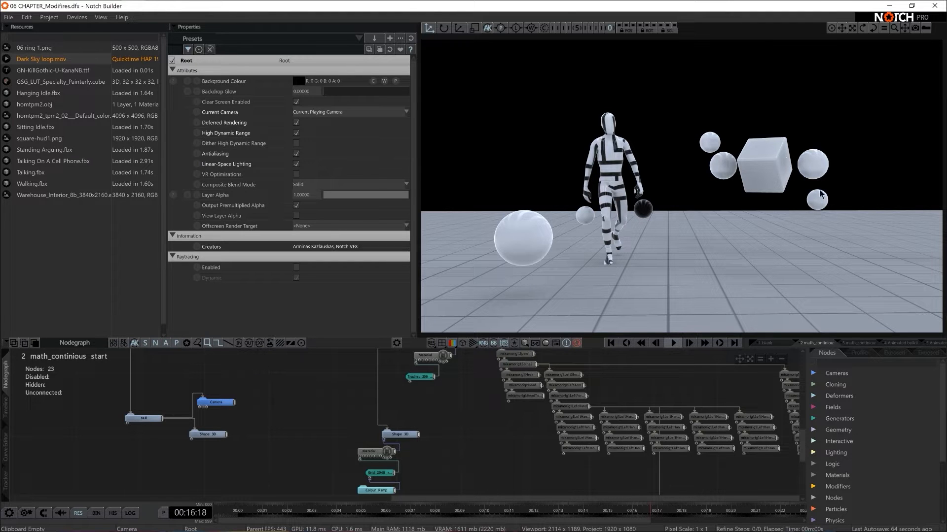
# - Close in on the floating box in Orbit View and try rotating its parent Null to a heading of about 58
pyautogui.moveTo(719, 189); pyautogui.dragTo(713, 193)
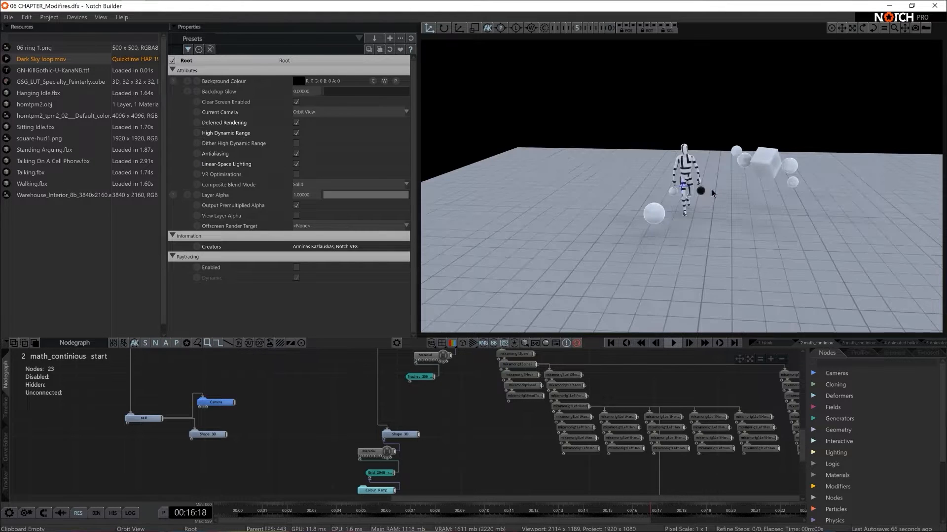
pyautogui.moveTo(728, 190); pyautogui.dragTo(708, 215, button='middle')
pyautogui.moveTo(708, 215); pyautogui.dragTo(700, 233)
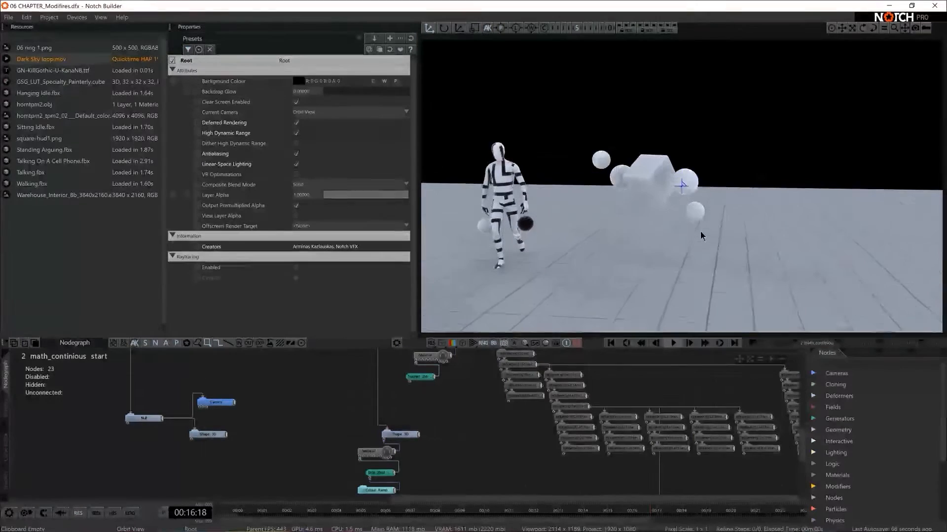
pyautogui.moveTo(701, 233); pyautogui.dragTo(699, 268, button='right')
pyautogui.moveTo(699, 268); pyautogui.dragTo(698, 272, button='middle')
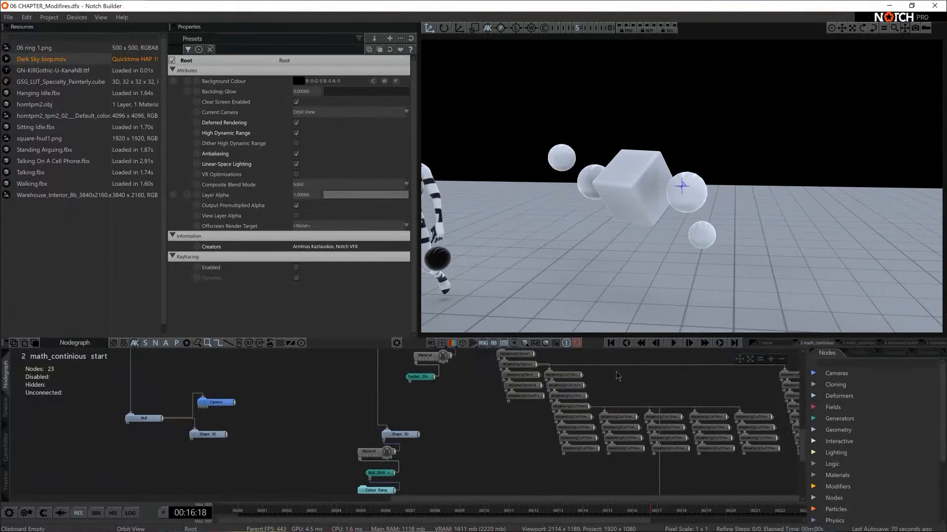
pyautogui.moveTo(615, 375); pyautogui.dragTo(528, 494, button='middle')
pyautogui.moveTo(535, 394); pyautogui.dragTo(549, 482, button='middle')
pyautogui.scroll(3, 542, 439)
pyautogui.moveTo(571, 436); pyautogui.dragTo(651, 426, button='middle')
pyautogui.click(377, 419)
pyautogui.press('e')
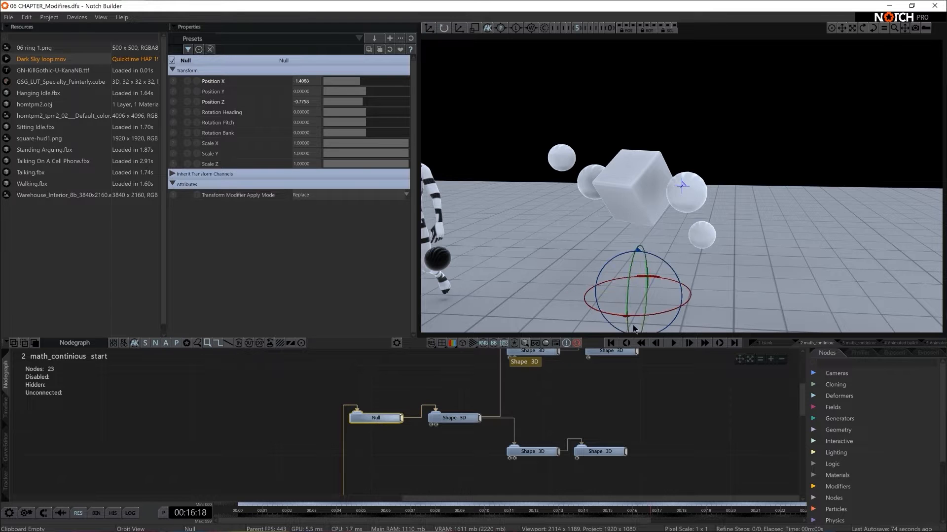
pyautogui.moveTo(680, 310); pyautogui.dragTo(646, 310)
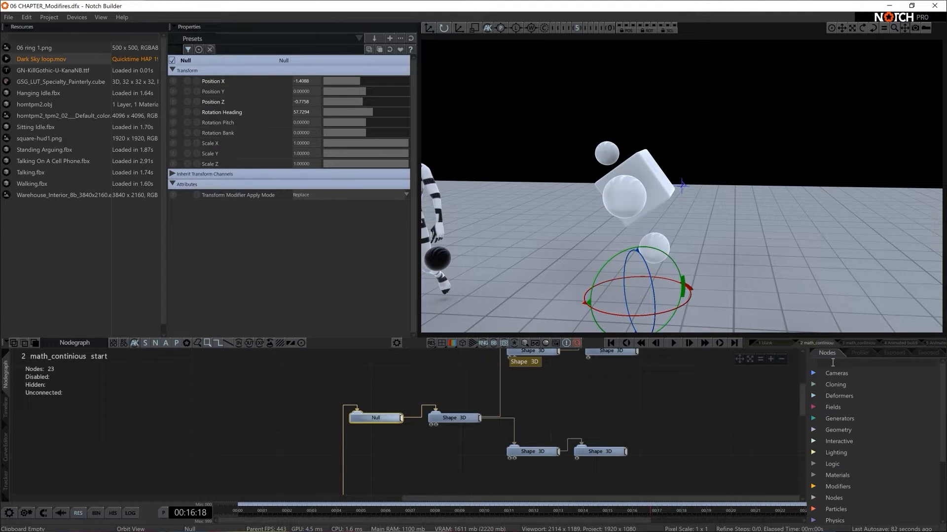
# - Add a Continuous Modifier, reset the Null's Rotation Heading to 0 and link the modifier to that property
pyautogui.write('contin')
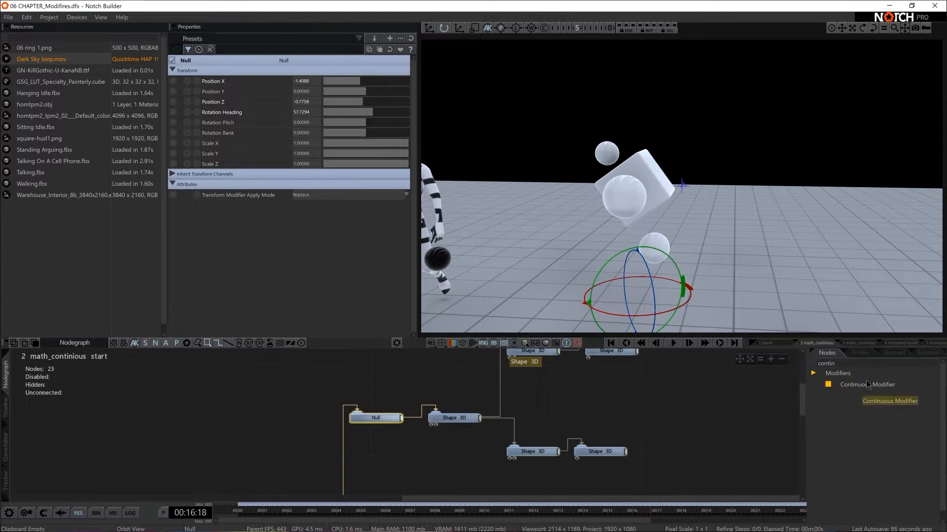
pyautogui.moveTo(867, 384); pyautogui.dragTo(376, 458)
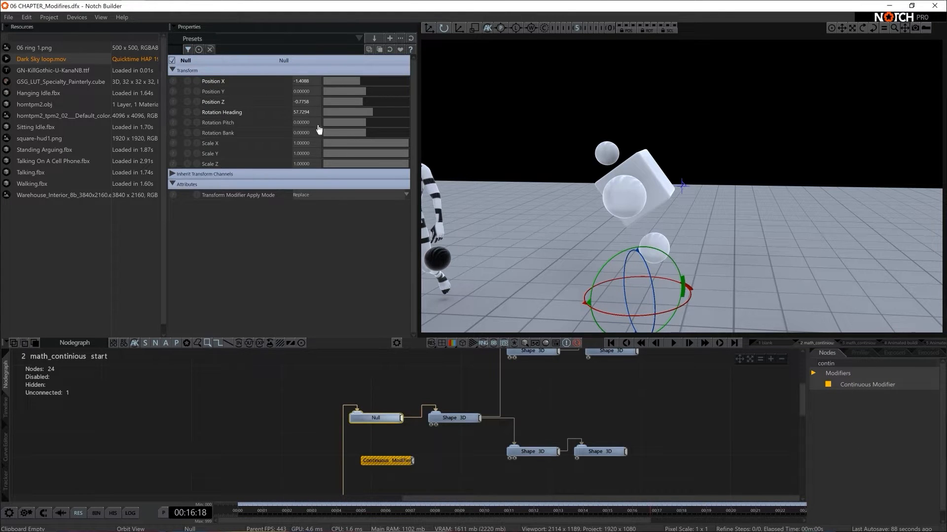
pyautogui.click(301, 111)
pyautogui.write('0')
pyautogui.press('Return')
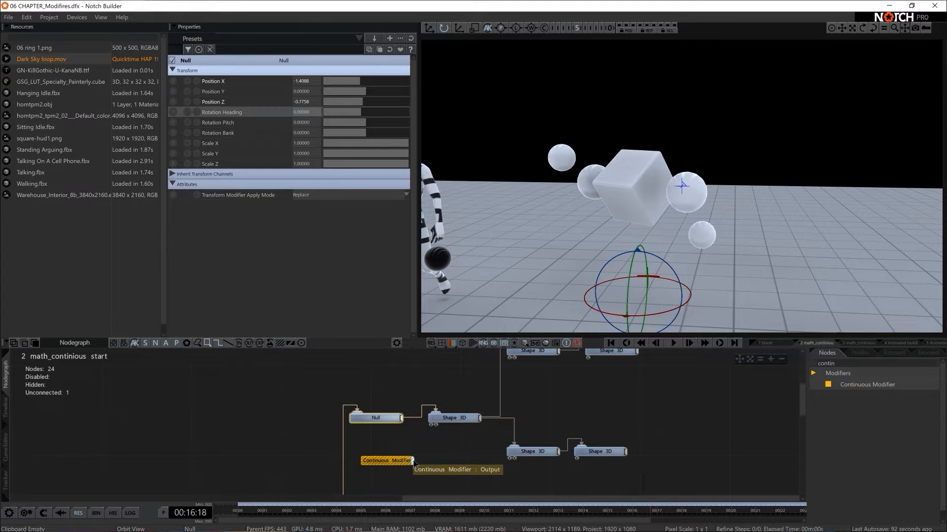
pyautogui.moveTo(413, 461); pyautogui.dragTo(293, 144)
pyautogui.moveTo(385, 356); pyautogui.dragTo(442, 472)
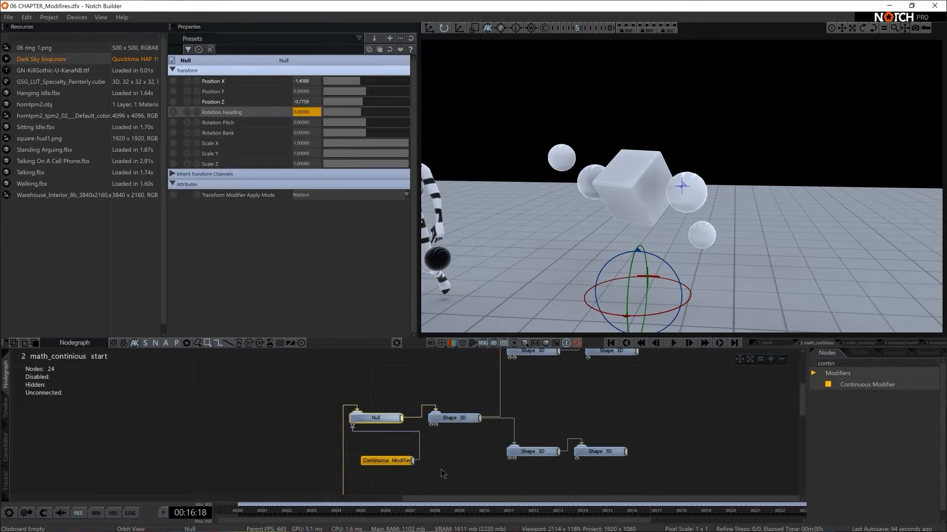
pyautogui.click(443, 473)
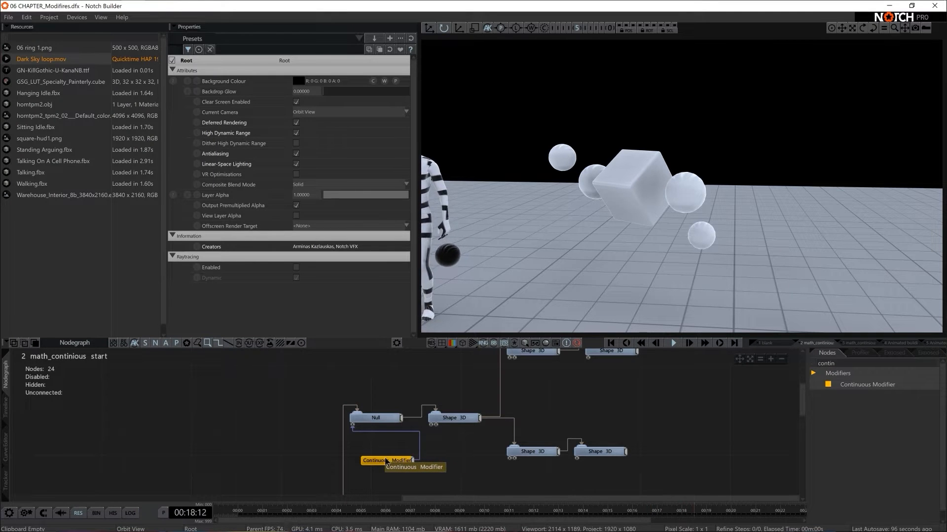
# - Set the Continuous Modifier's Speed to 15 and place the node directly beneath the Null
pyautogui.click(384, 460)
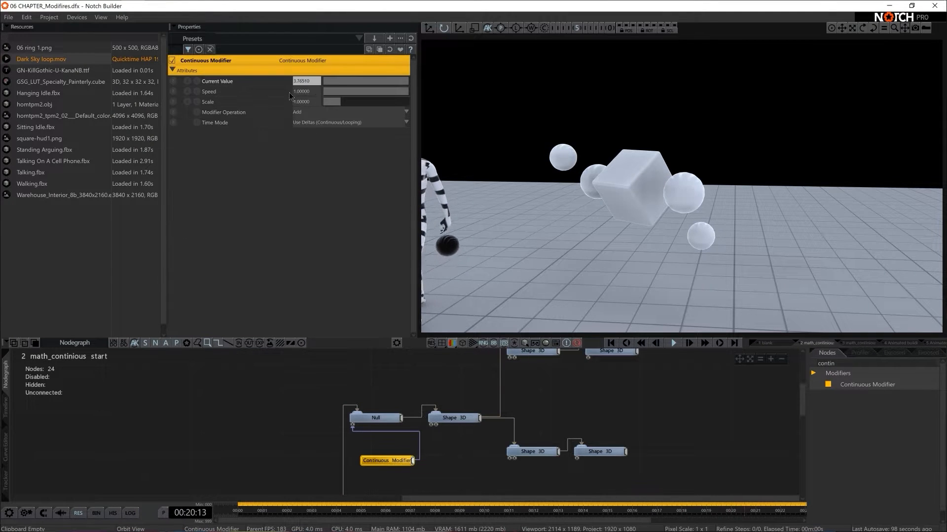
pyautogui.click(301, 91)
pyautogui.write('15')
pyautogui.press('Return')
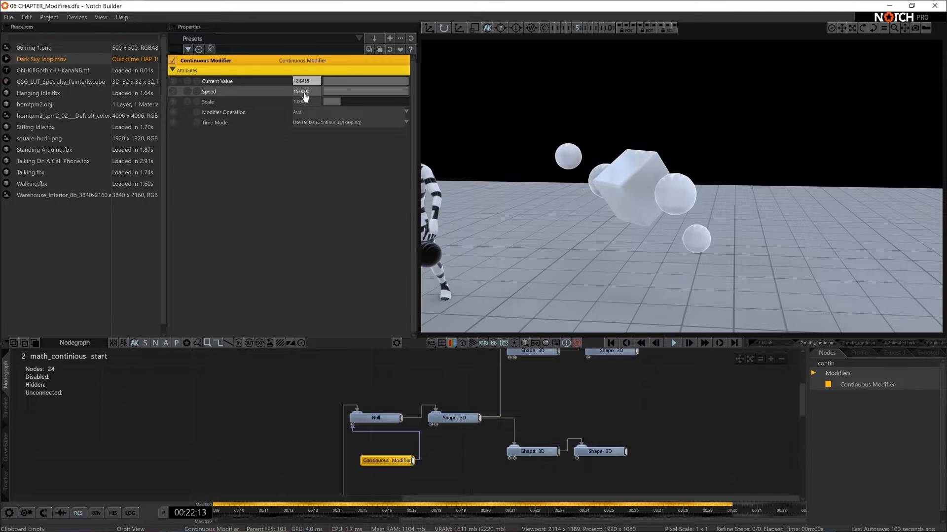
pyautogui.click(434, 451)
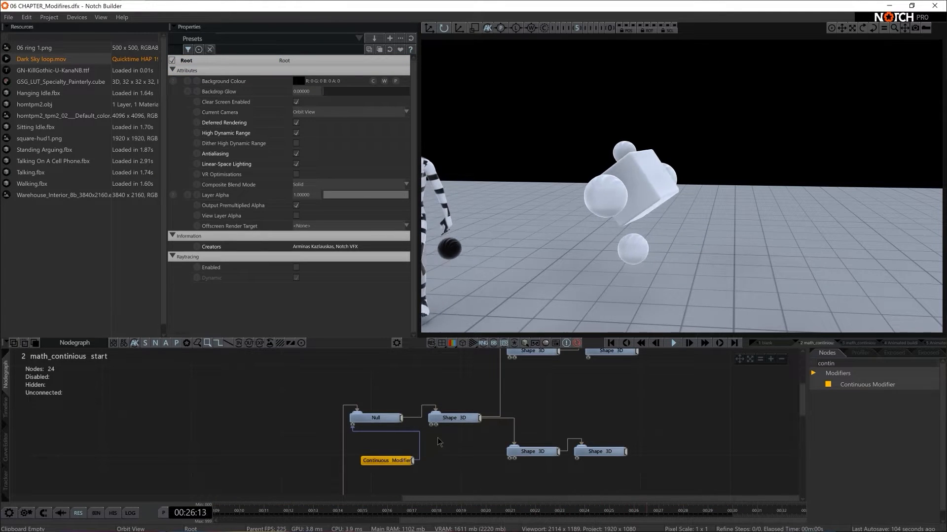
pyautogui.moveTo(385, 461); pyautogui.dragTo(373, 438)
# - Tilt the rounded box to a pitch of about 41 and link a new Math Modifier to its Rotation Pitch
pyautogui.click(453, 418)
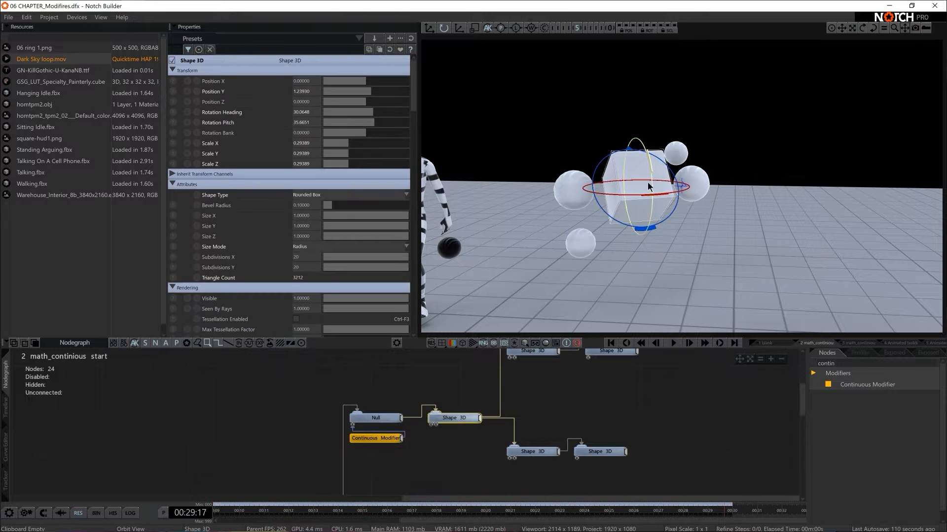
pyautogui.moveTo(656, 205); pyautogui.dragTo(648, 171)
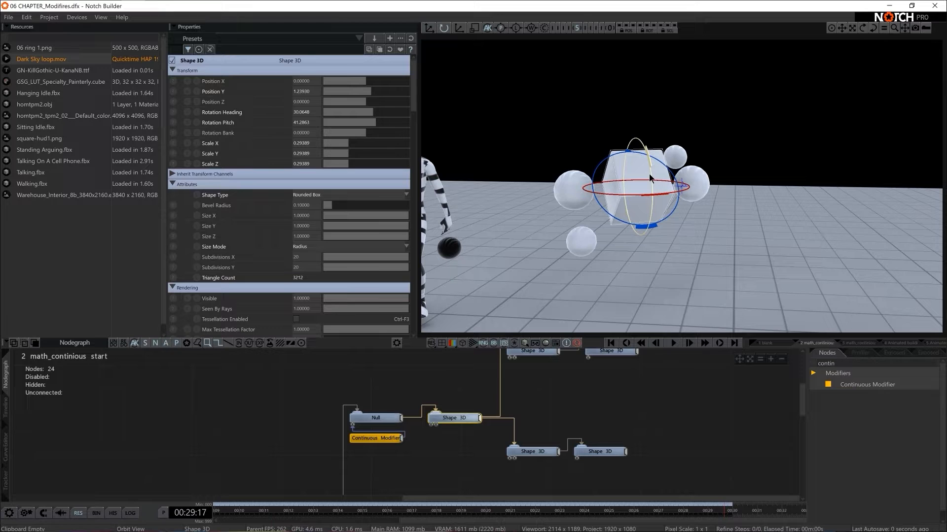
pyautogui.write('math')
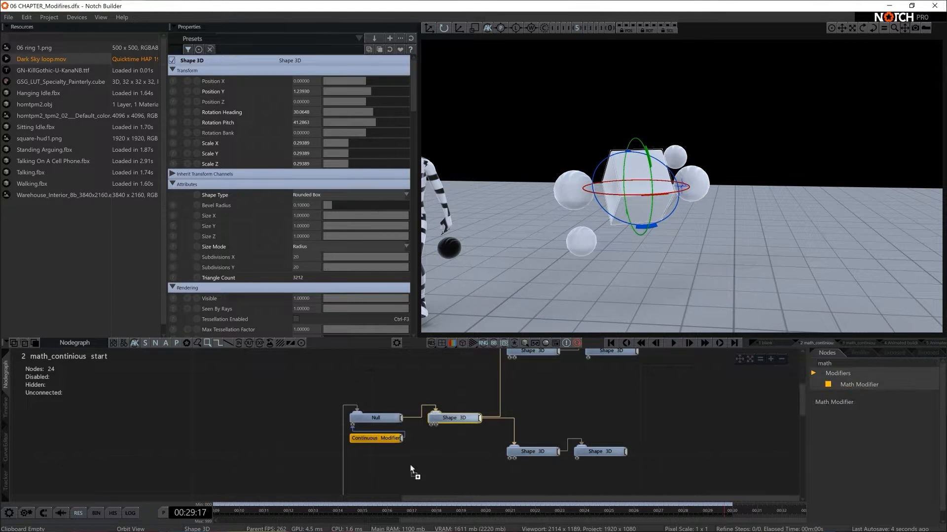
pyautogui.moveTo(411, 469); pyautogui.dragTo(437, 474)
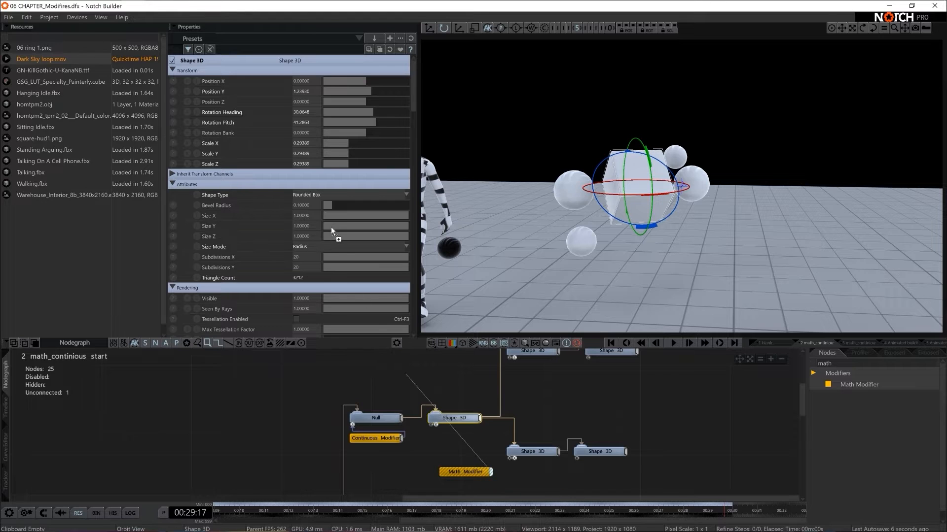
pyautogui.moveTo(308, 127); pyautogui.dragTo(327, 151)
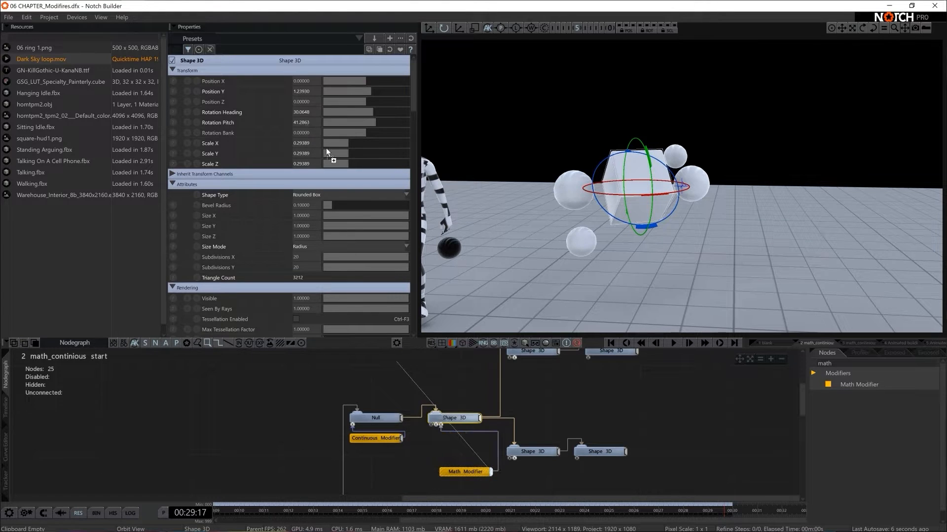
pyautogui.moveTo(472, 475); pyautogui.dragTo(458, 441)
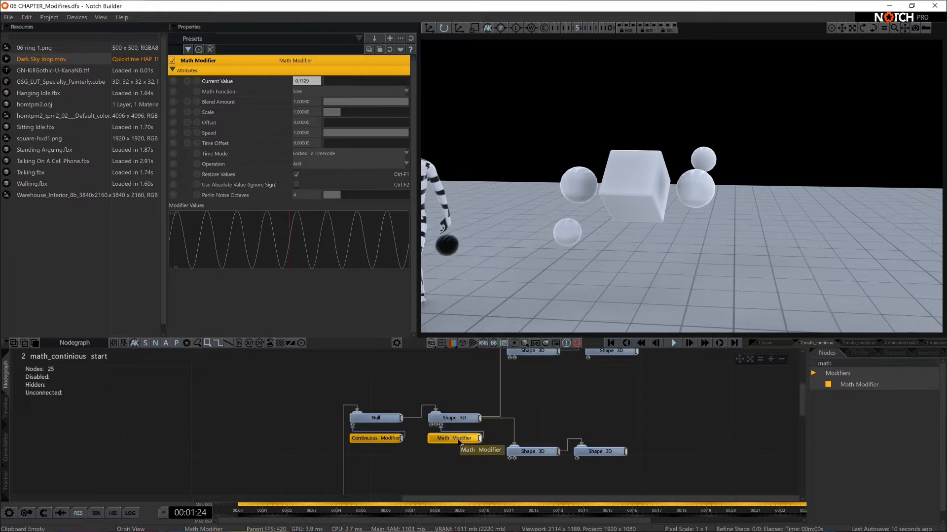
# - Try a Scale of 10 on the rounded box's Math Modifier, and settle on 50
pyautogui.click(313, 111)
pyautogui.write('10')
pyautogui.press('Return')
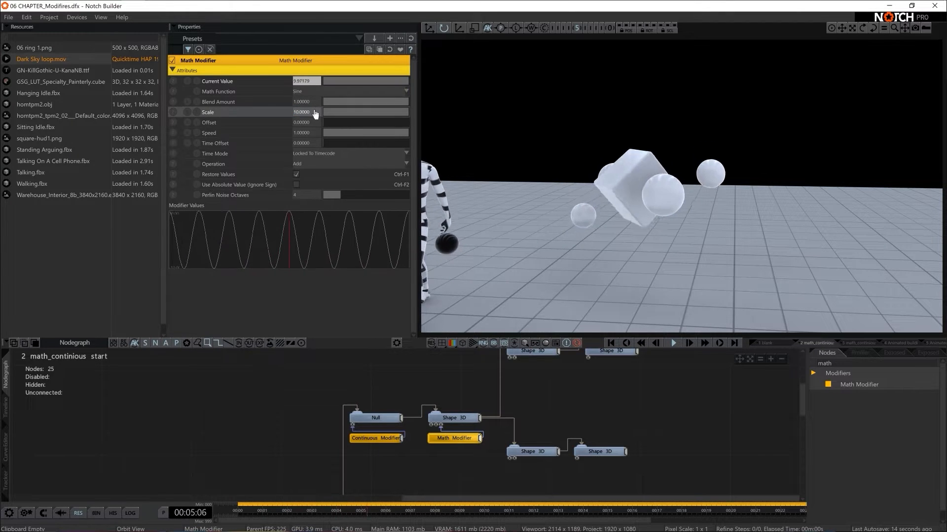
pyautogui.click(314, 112)
pyautogui.write('50')
pyautogui.press('Return')
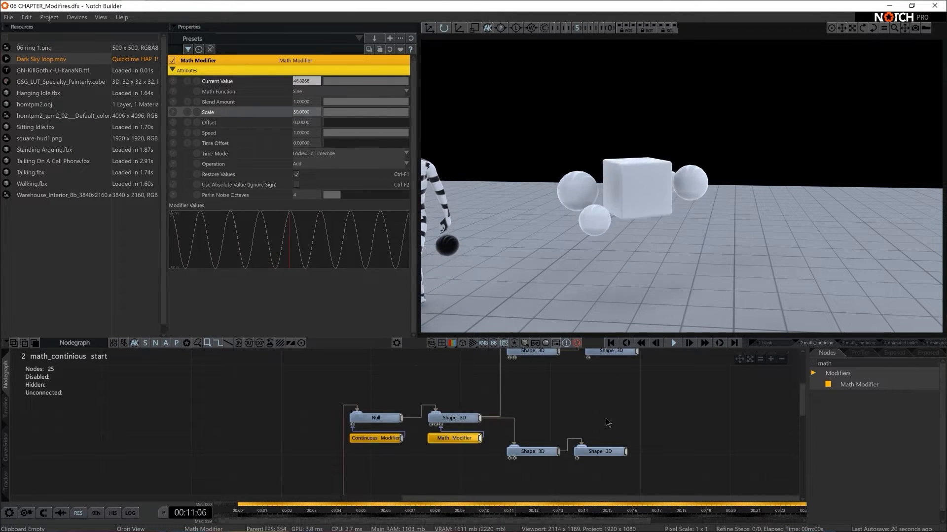
# - Examine the rounded box and its child sphere nodes, and play the scene to check how the spheres follow the box's motion
pyautogui.click(451, 416)
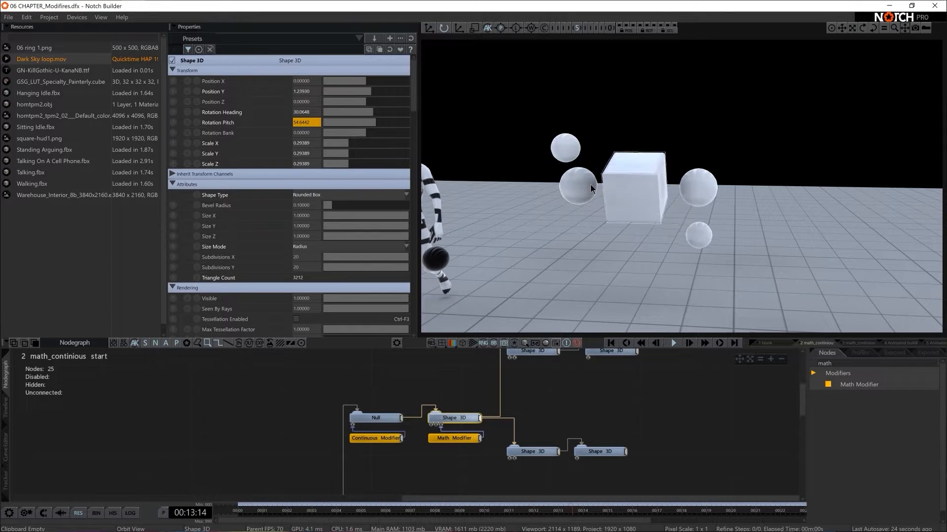
pyautogui.moveTo(543, 416); pyautogui.dragTo(538, 432, button='middle')
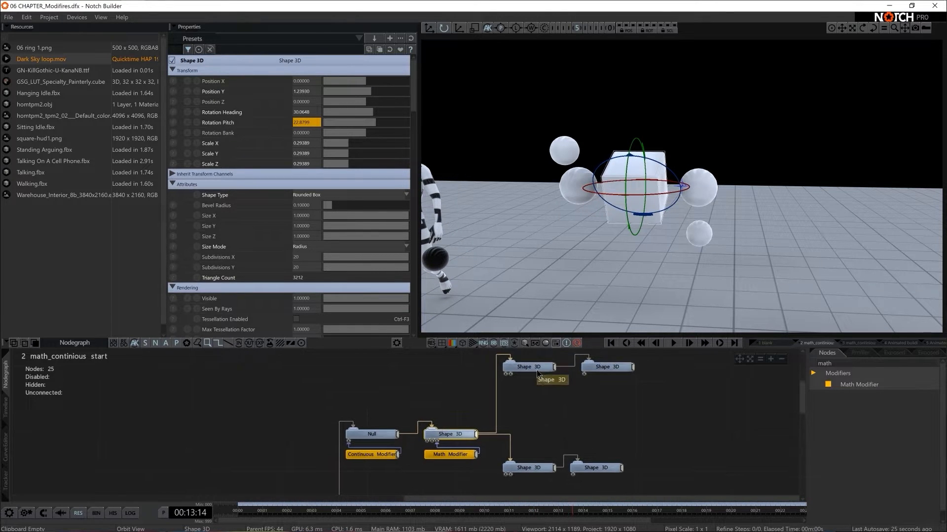
pyautogui.click(533, 469)
pyautogui.click(597, 468)
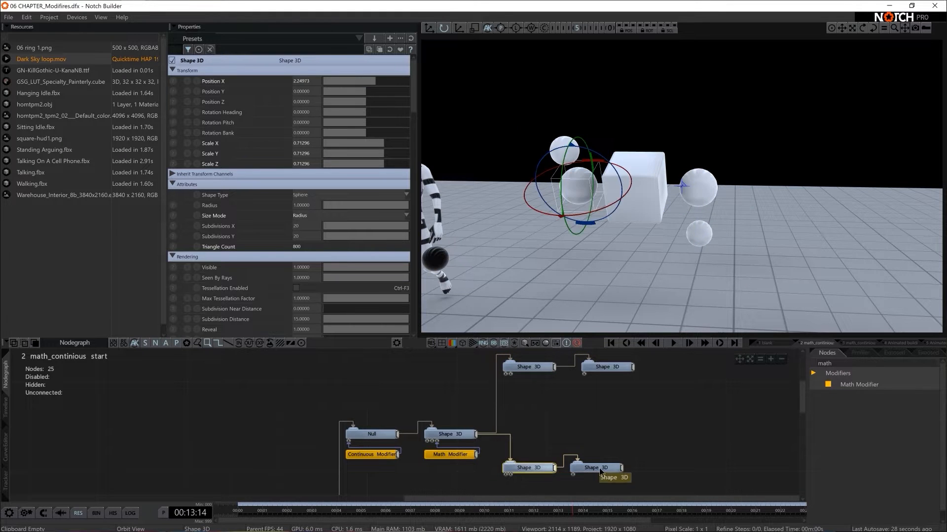
pyautogui.press('space')
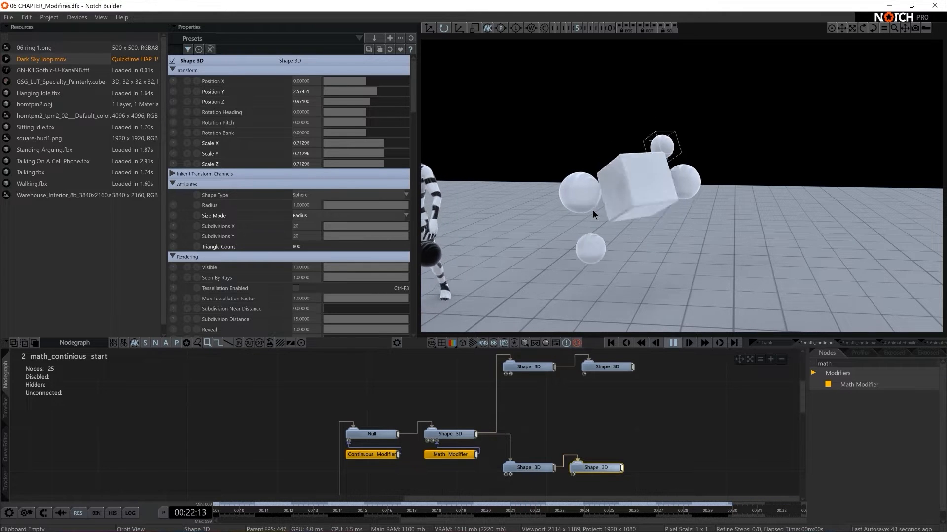
pyautogui.press('space')
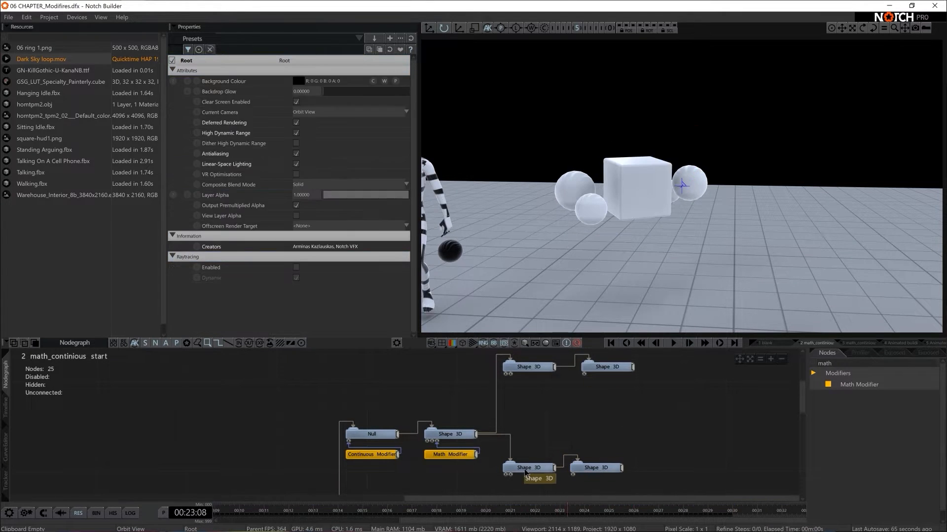
# - Add a second Math Modifier and link it to the Rotation Bank of both spheres parented directly to the rounded box
pyautogui.click(524, 468)
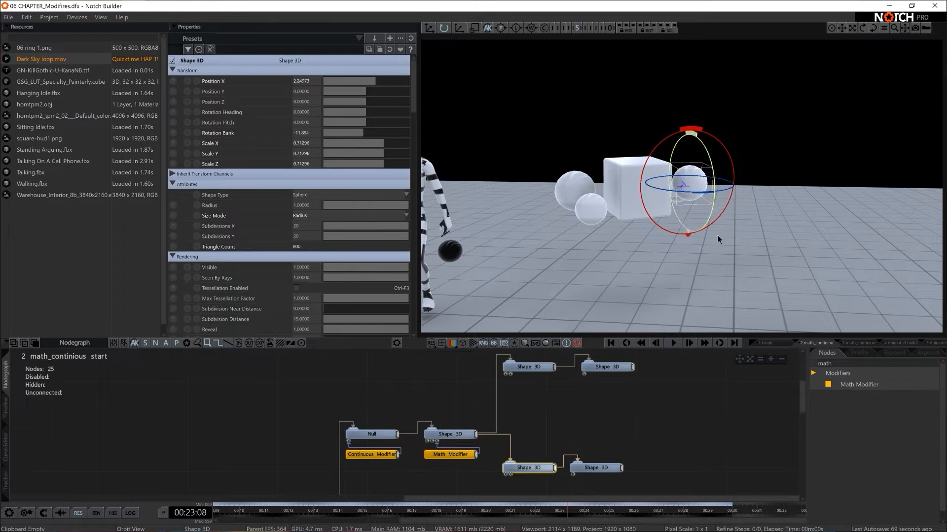
pyautogui.moveTo(555, 398); pyautogui.dragTo(543, 398)
pyautogui.click(529, 368)
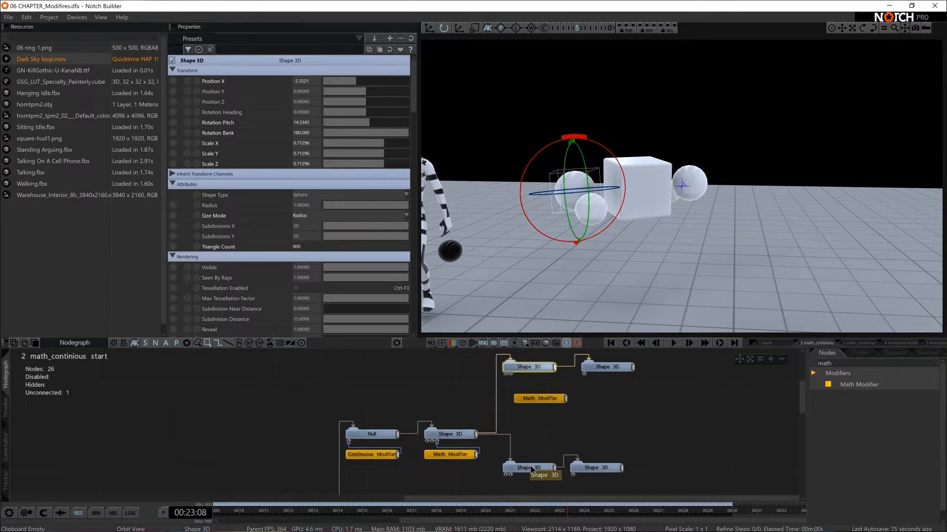
pyautogui.moveTo(546, 400); pyautogui.dragTo(580, 406)
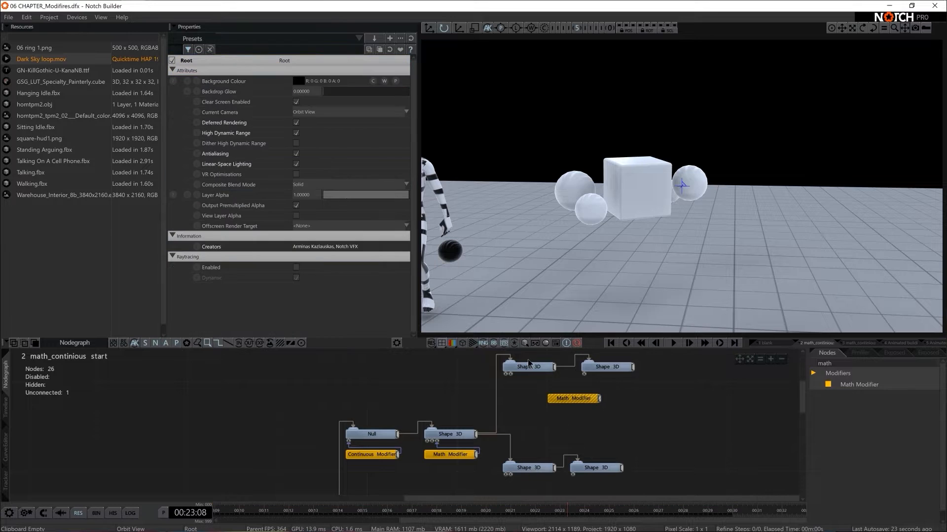
pyautogui.moveTo(529, 355); pyautogui.dragTo(535, 478)
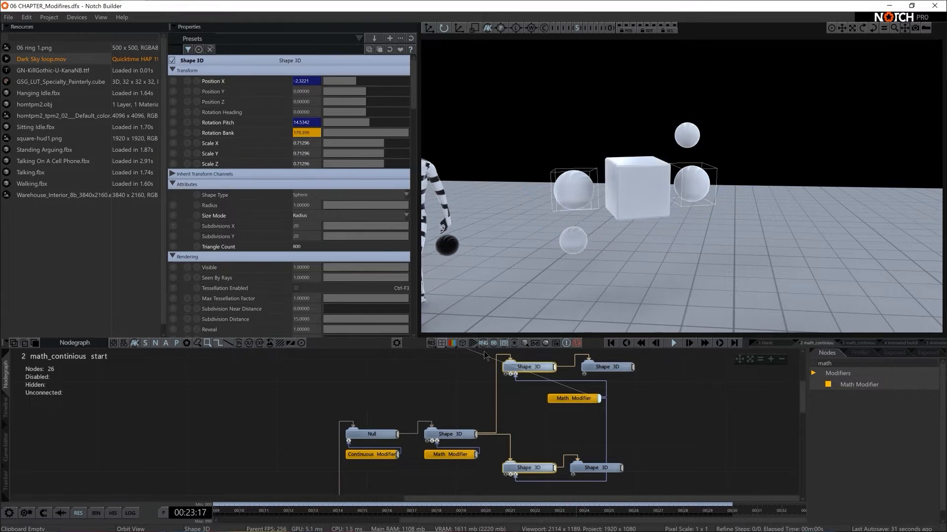
pyautogui.moveTo(580, 402); pyautogui.dragTo(524, 413)
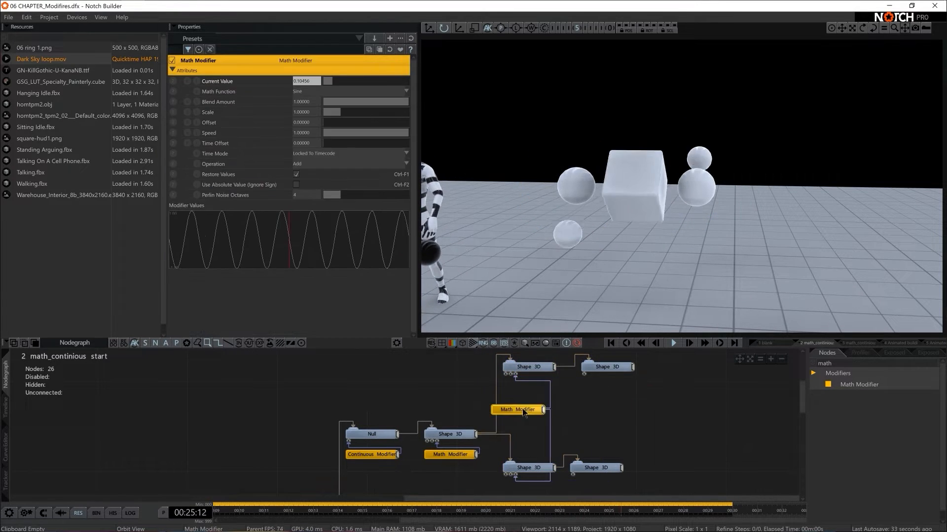
# - Try a Scale of 50 on the Math Modifier shared by the two spheres, and settle on 30
pyautogui.doubleClick(313, 112)
pyautogui.write('50')
pyautogui.press('Return')
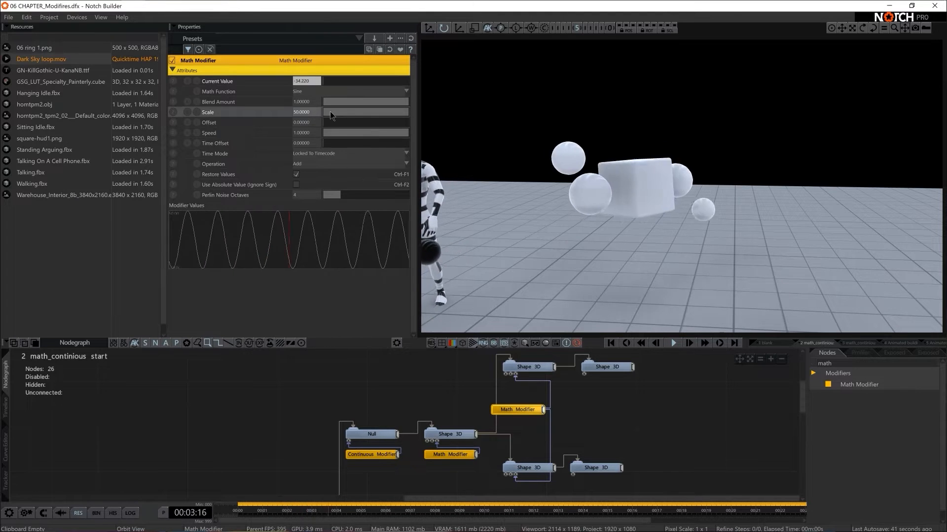
pyautogui.click(305, 112)
pyautogui.write('30')
pyautogui.press('Return')
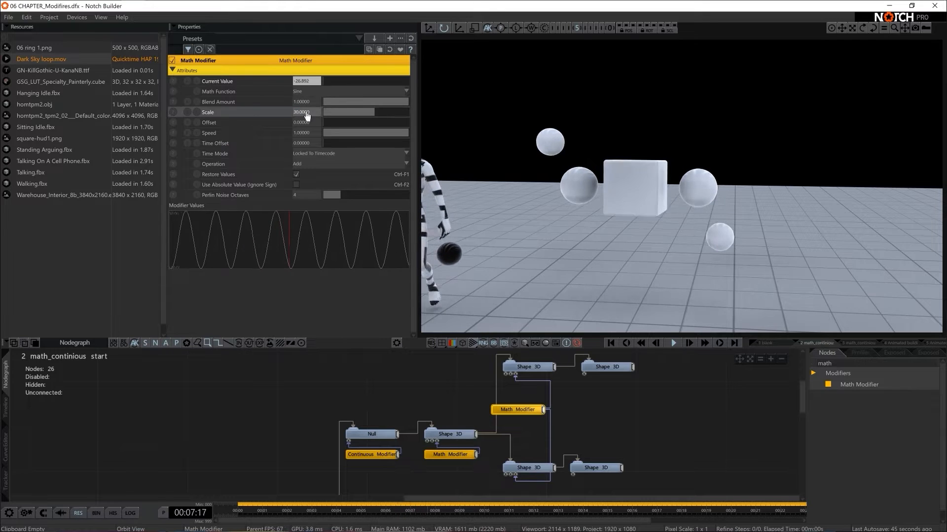
# - Try Speeds of about 0.15 and 0.55 on the two spheres' Math Modifier, and settle on 0.5
pyautogui.click(336, 134)
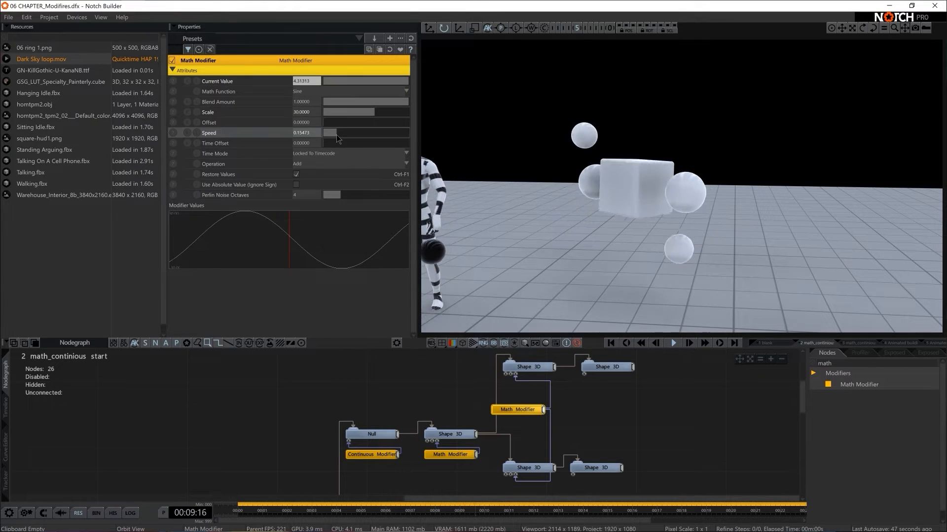
pyautogui.moveTo(334, 135); pyautogui.dragTo(371, 132)
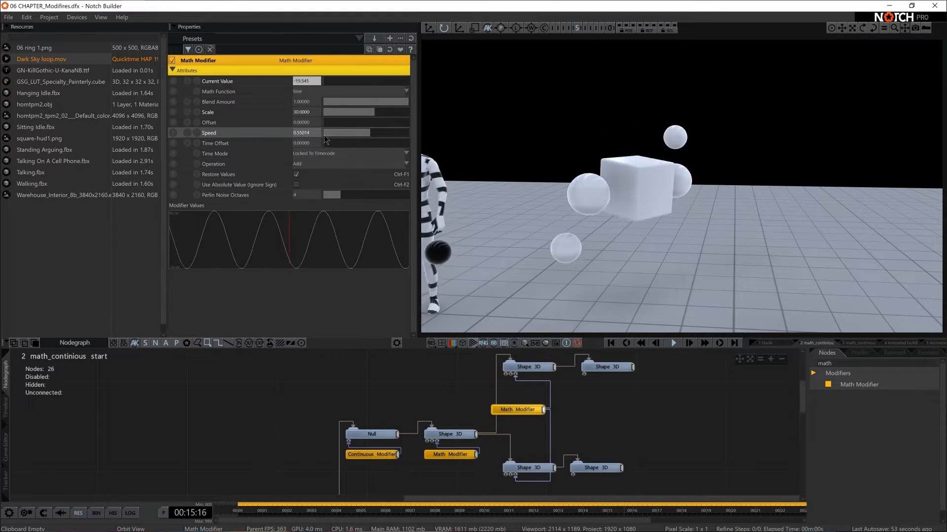
pyautogui.doubleClick(306, 132)
pyautogui.write('0.5')
pyautogui.press('Return')
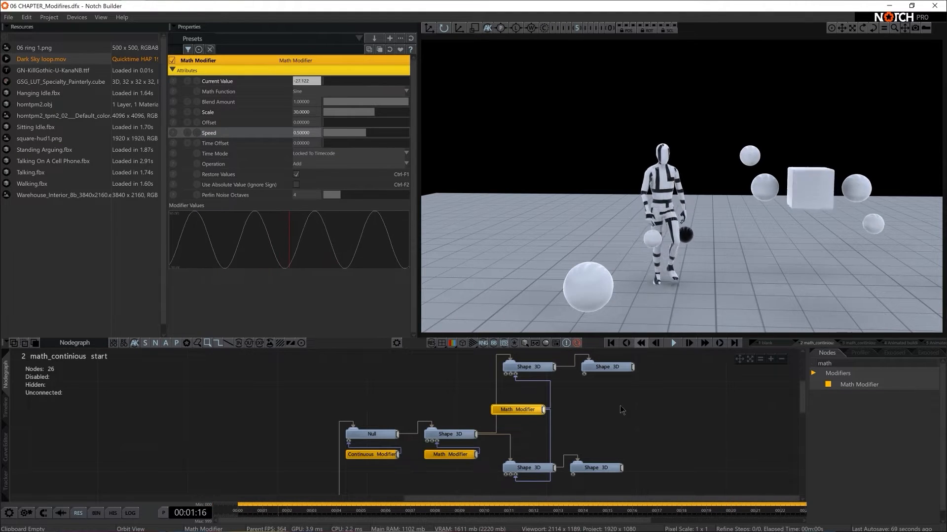
# - Rotate the floor plane to a Rotation Heading of about -14.6, and resume playback of the scene
pyautogui.scroll(-5, 644, 410)
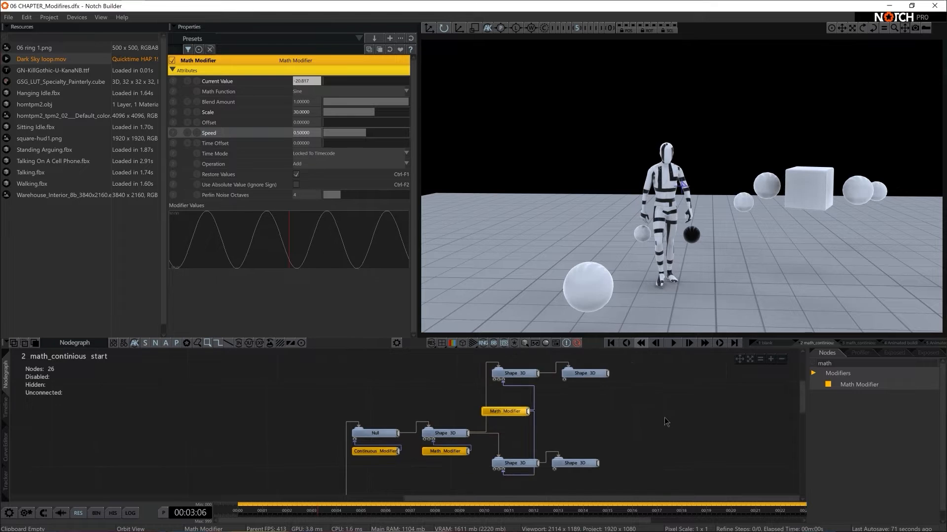
pyautogui.scroll(-5, 647, 409)
pyautogui.moveTo(570, 422); pyautogui.dragTo(610, 339, button='middle')
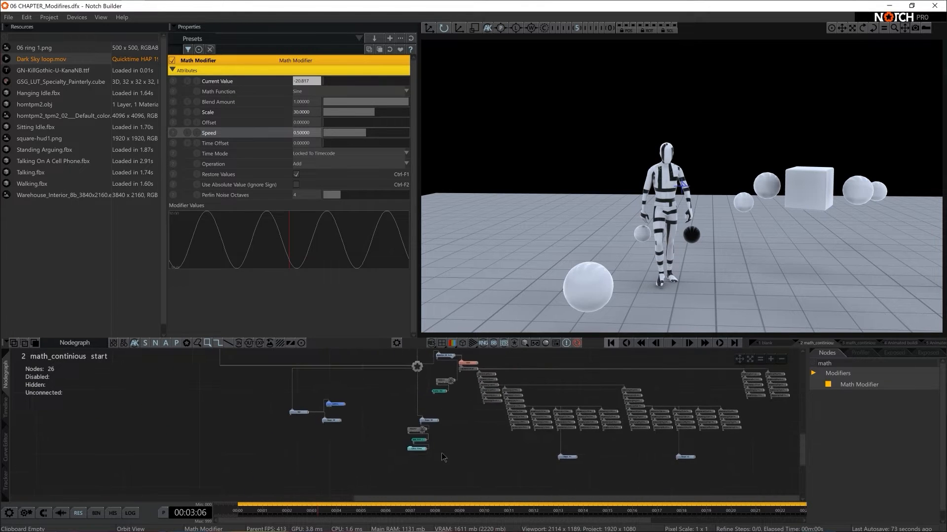
pyautogui.scroll(8, 442, 453)
pyautogui.moveTo(569, 437); pyautogui.dragTo(514, 449, button='middle')
pyautogui.click(496, 419)
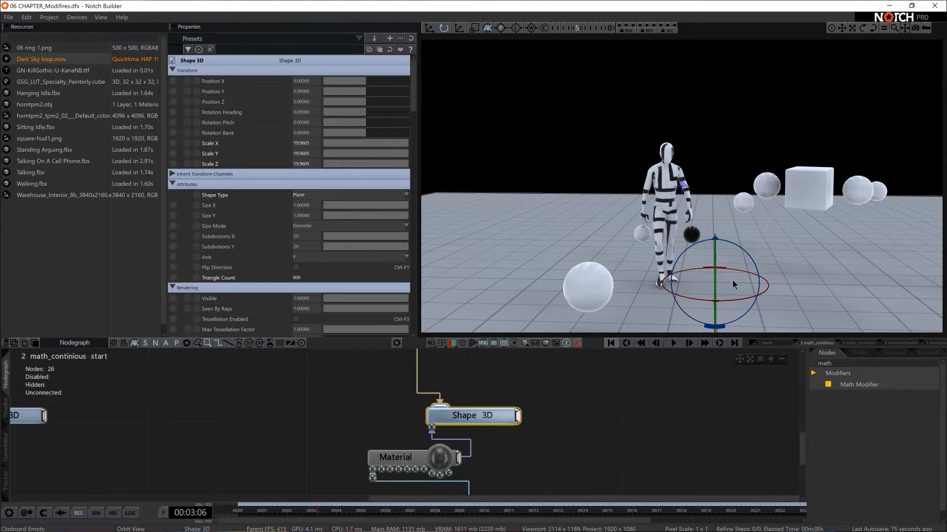
pyautogui.moveTo(738, 298); pyautogui.dragTo(754, 297)
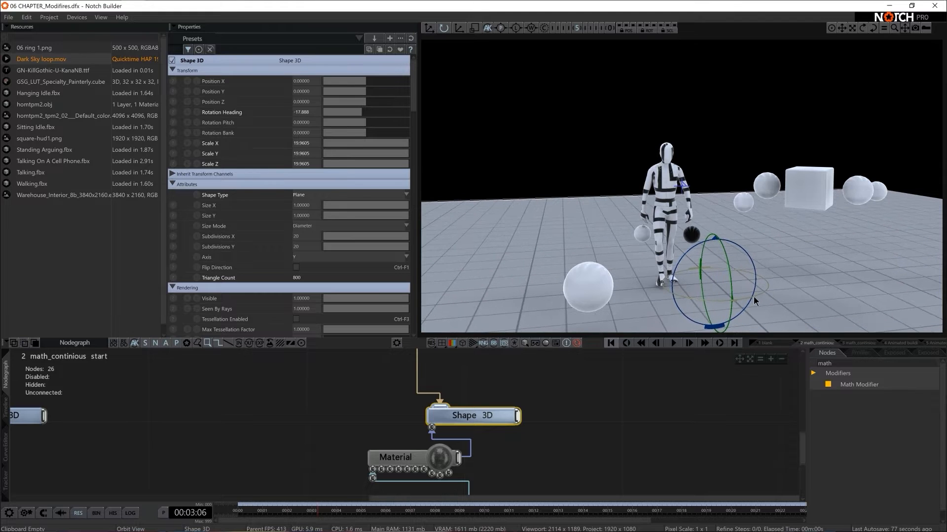
pyautogui.press('space')
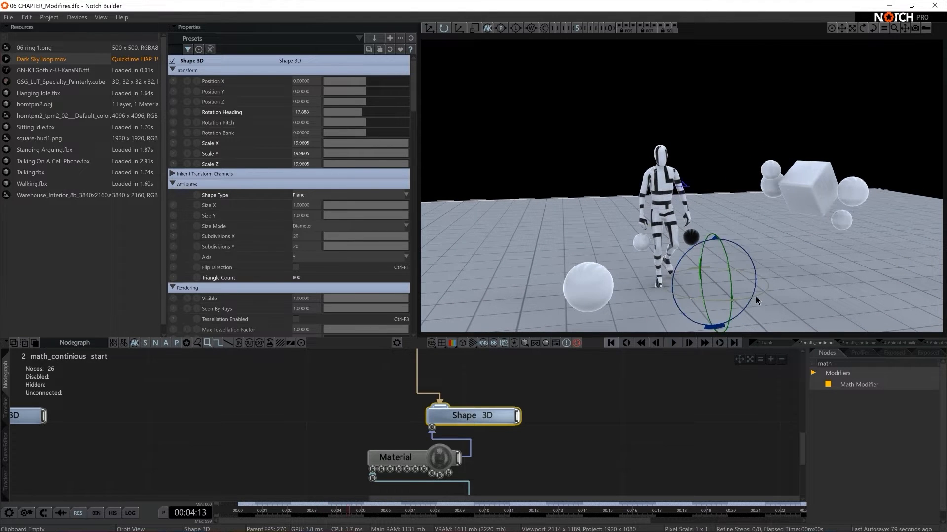
pyautogui.moveTo(755, 297); pyautogui.dragTo(752, 297)
pyautogui.press('space')
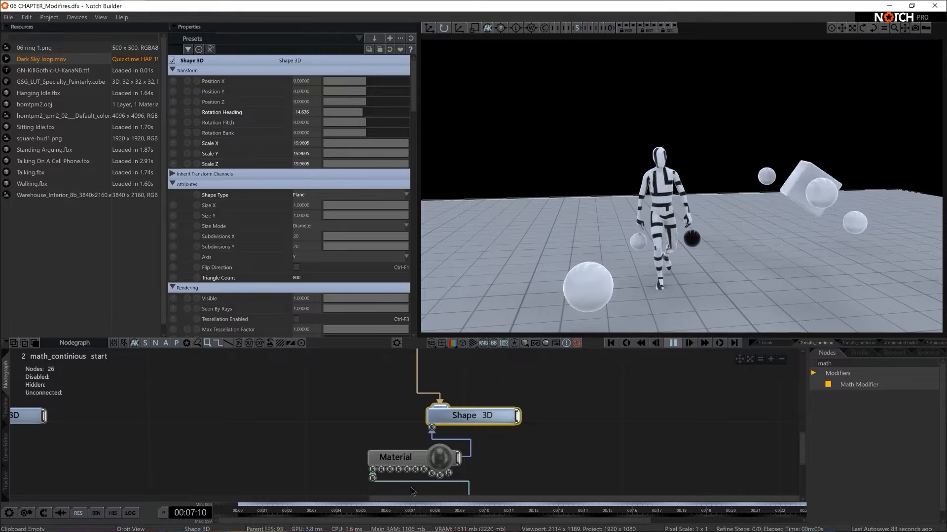
# - Select the floor plane's Material and try a UV Offset Y of about 0.28, returning it to 0
pyautogui.moveTo(585, 493); pyautogui.dragTo(492, 444, button='middle')
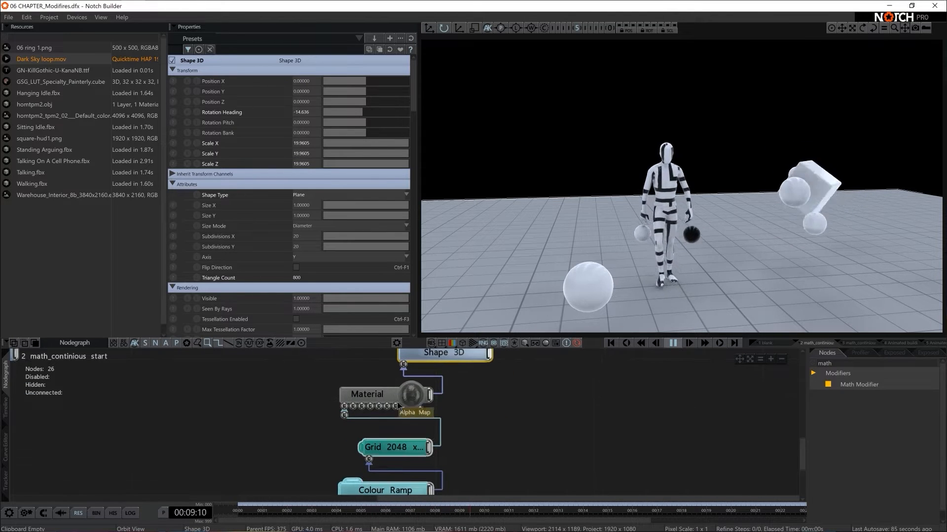
pyautogui.click(398, 401)
pyautogui.scroll(-10, 415, 87)
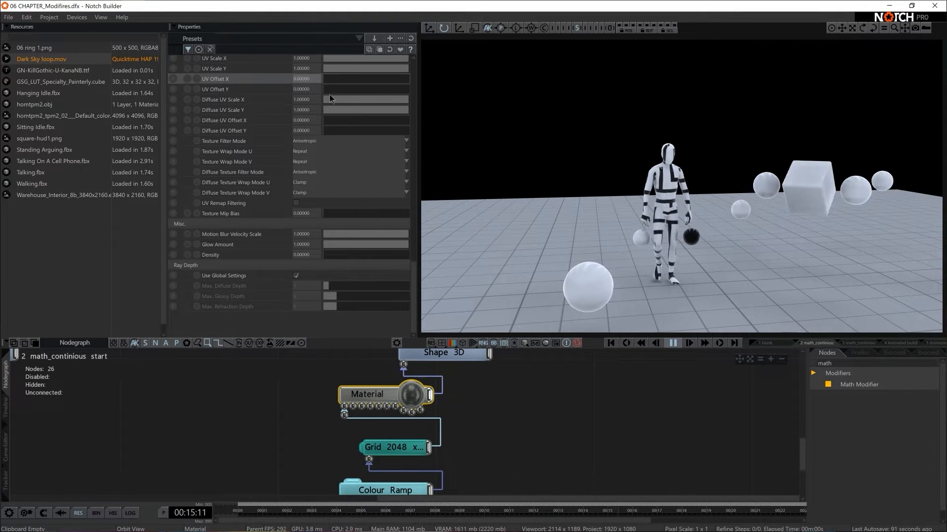
pyautogui.click(347, 90)
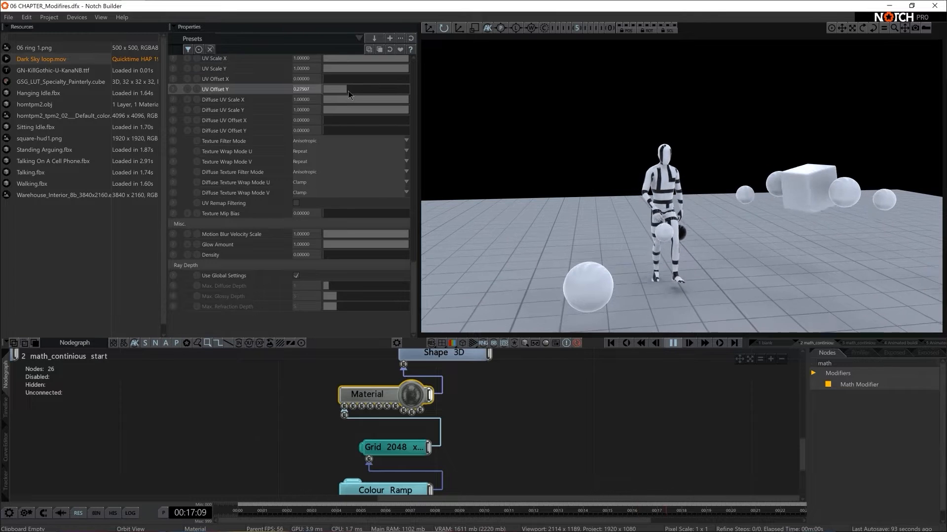
pyautogui.moveTo(348, 90); pyautogui.dragTo(340, 101)
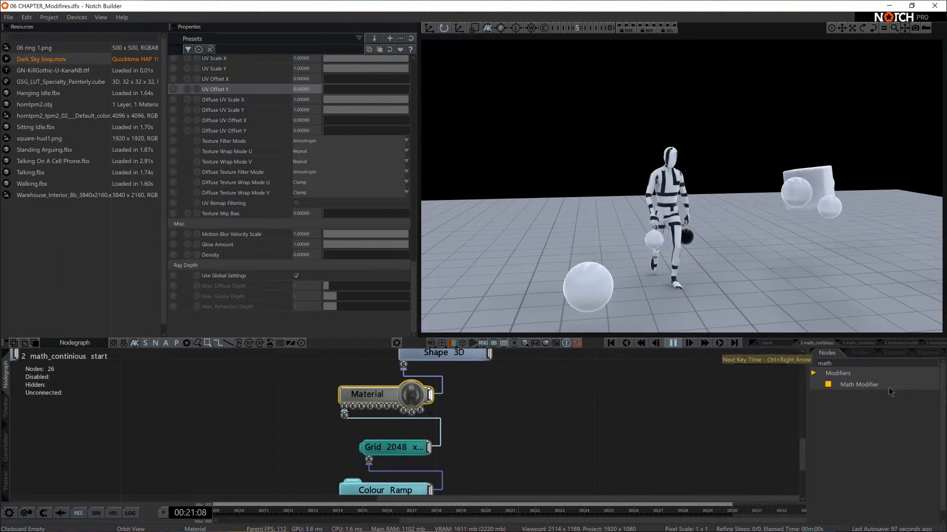
# - Add a Continuous Modifier and link it to the UV Offset Y of the floor's Material
pyautogui.press('BackSpace')
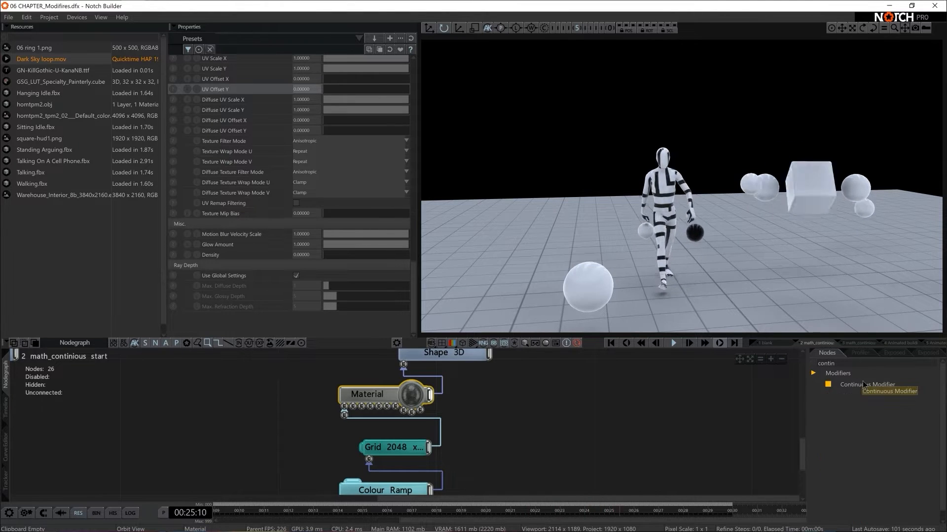
pyautogui.moveTo(864, 385); pyautogui.dragTo(735, 429)
pyautogui.moveTo(501, 448); pyautogui.dragTo(499, 461)
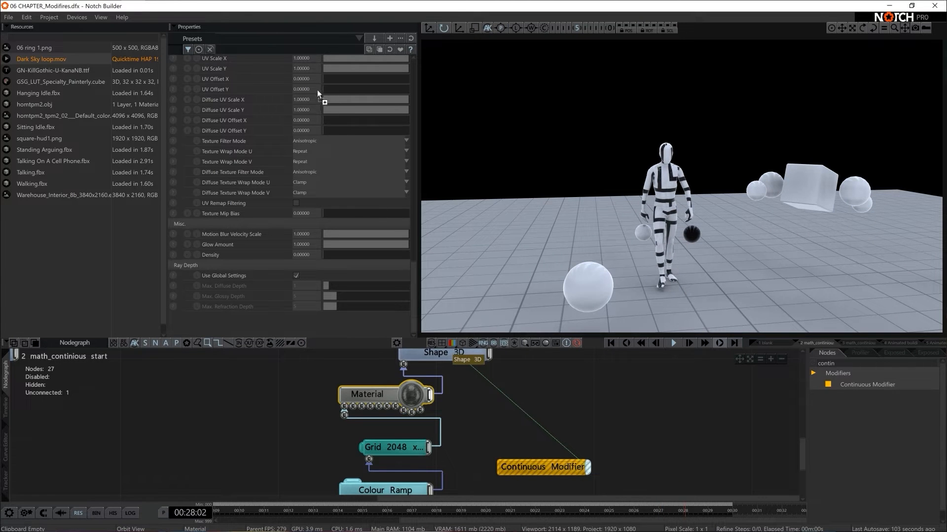
pyautogui.moveTo(318, 89); pyautogui.dragTo(312, 89)
# - Try a Speed of 0.5 on the floor material's Continuous Modifier, and settle on 0.05
pyautogui.click(542, 467)
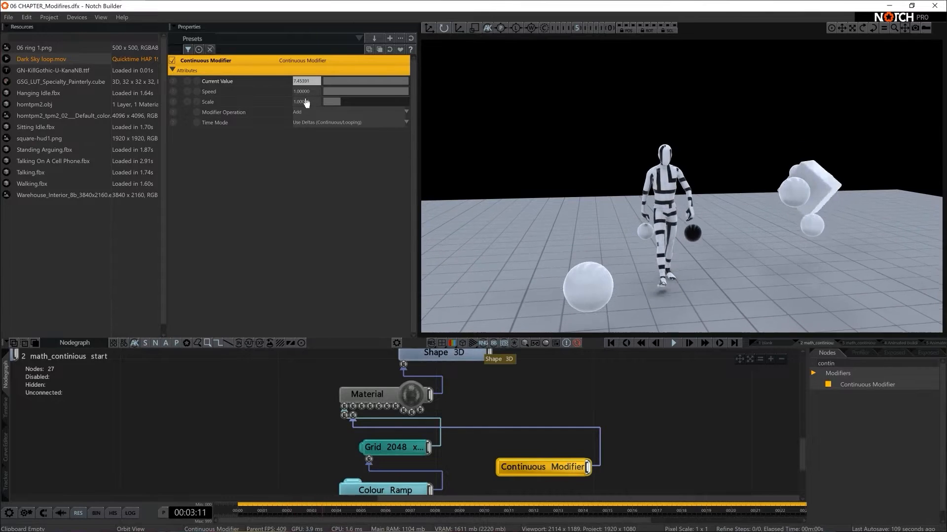
pyautogui.doubleClick(306, 92)
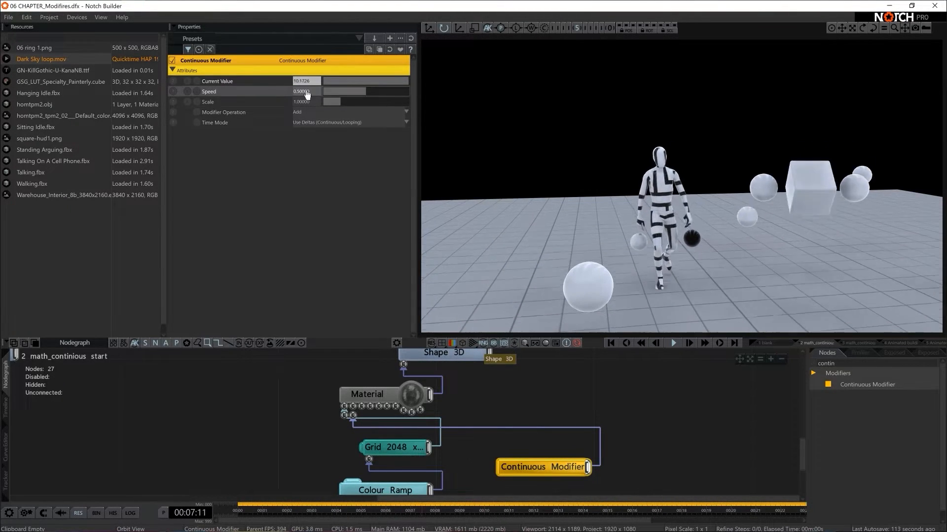
pyautogui.doubleClick(307, 92)
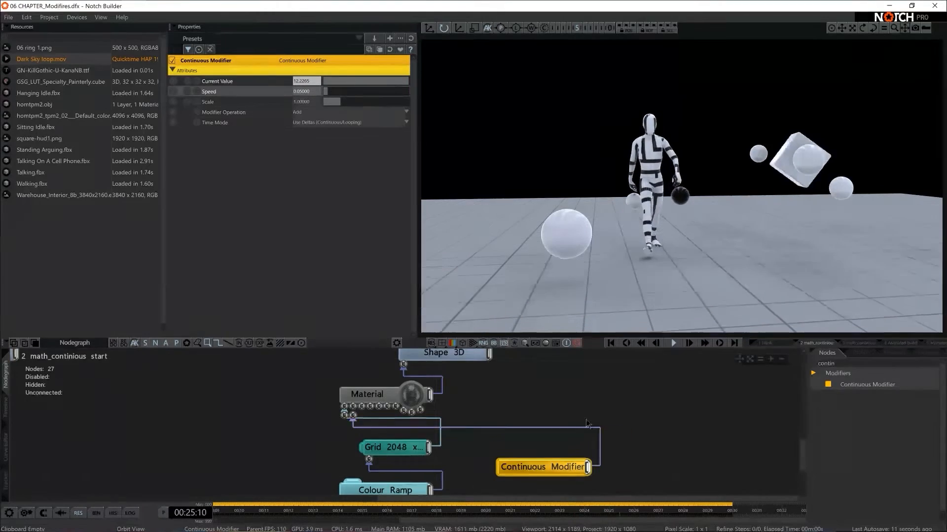
# - Set the Thickness of the Truchet node feeding the character's Material to about 0.35
pyautogui.scroll(-3, 592, 419)
pyautogui.moveTo(677, 405); pyautogui.dragTo(549, 495, button='middle')
pyautogui.press('space')
pyautogui.scroll(5, 480, 436)
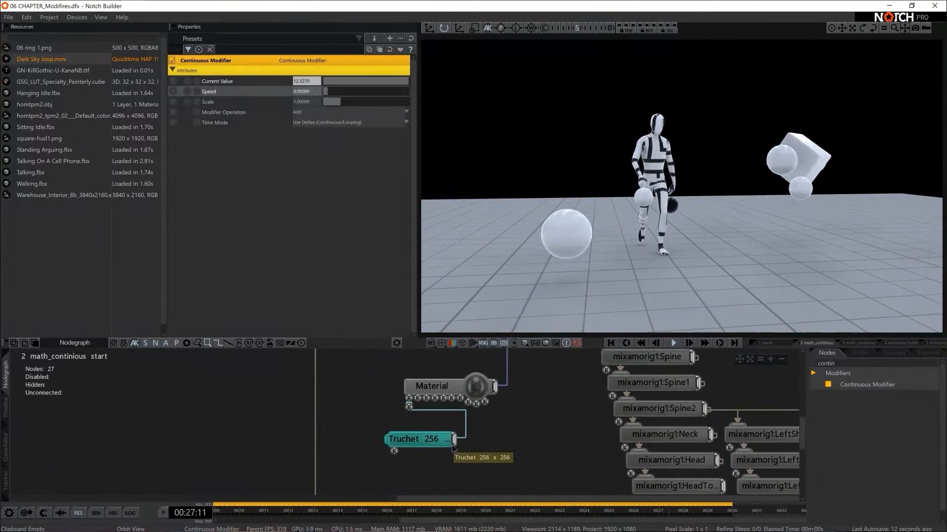
pyautogui.click(454, 437)
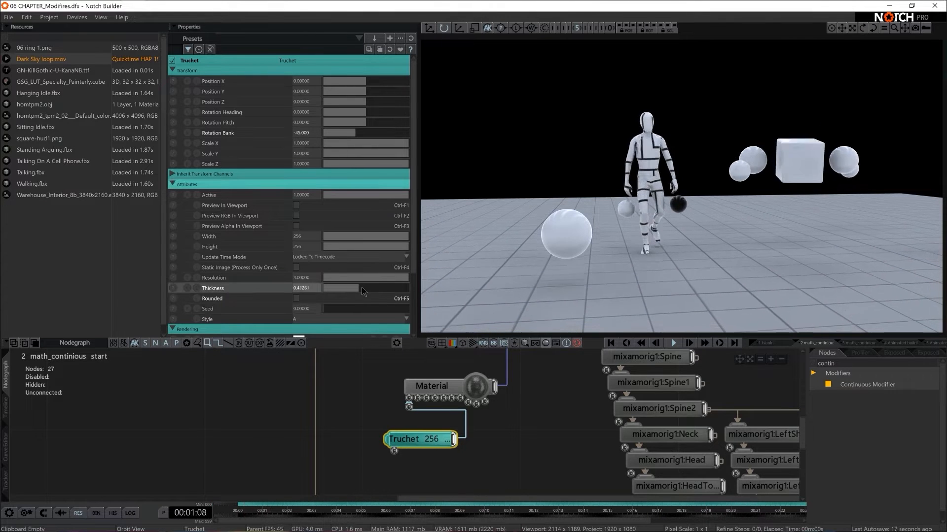
pyautogui.moveTo(363, 290)
pyautogui.mouseDown()
pyautogui.moveTo(340, 292)
pyautogui.moveTo(354, 292)
pyautogui.mouseUp()
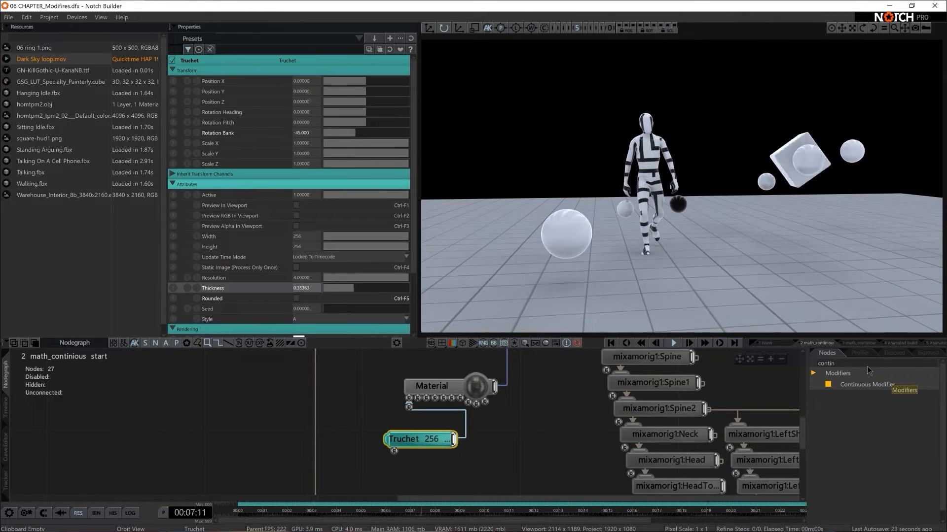
# - Add a Math Modifier and link it to the Thickness of the character's Truchet texture
pyautogui.press('BackSpace')
pyautogui.press('BackSpace')
pyautogui.press('BackSpace')
pyautogui.press('BackSpace')
pyautogui.press('BackSpace')
pyautogui.press('BackSpace')
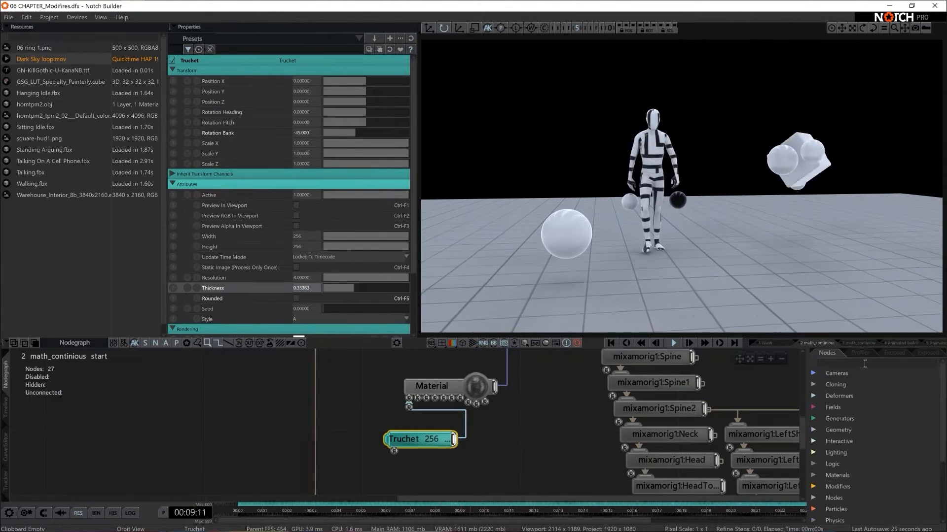
pyautogui.write('math')
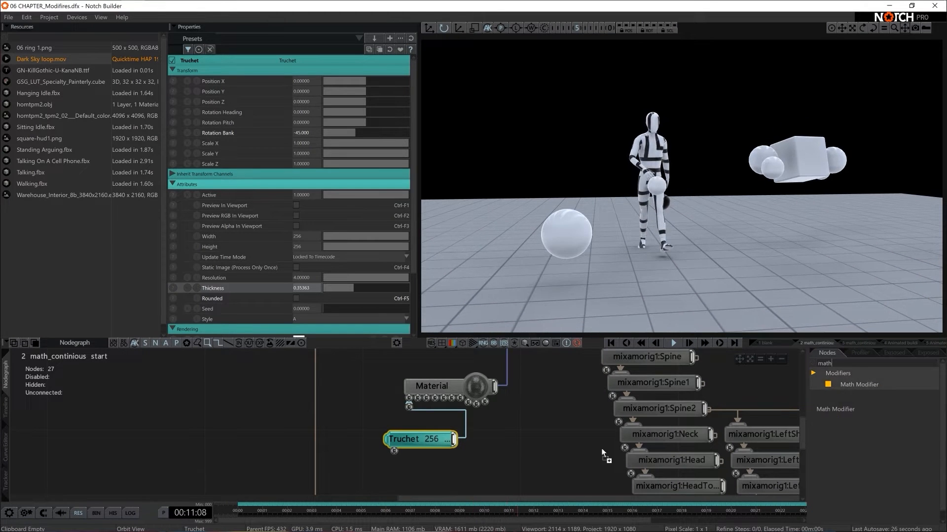
pyautogui.moveTo(369, 461); pyautogui.dragTo(371, 474)
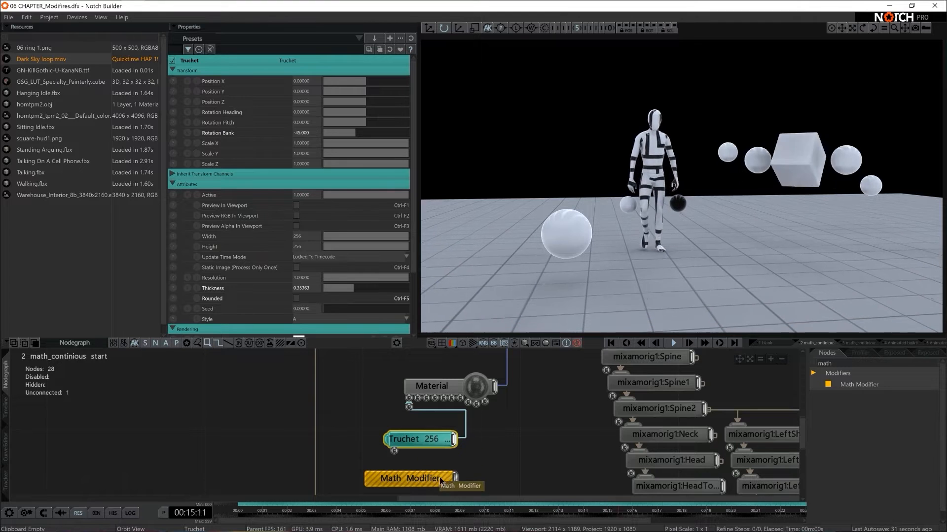
pyautogui.moveTo(310, 288); pyautogui.dragTo(309, 287)
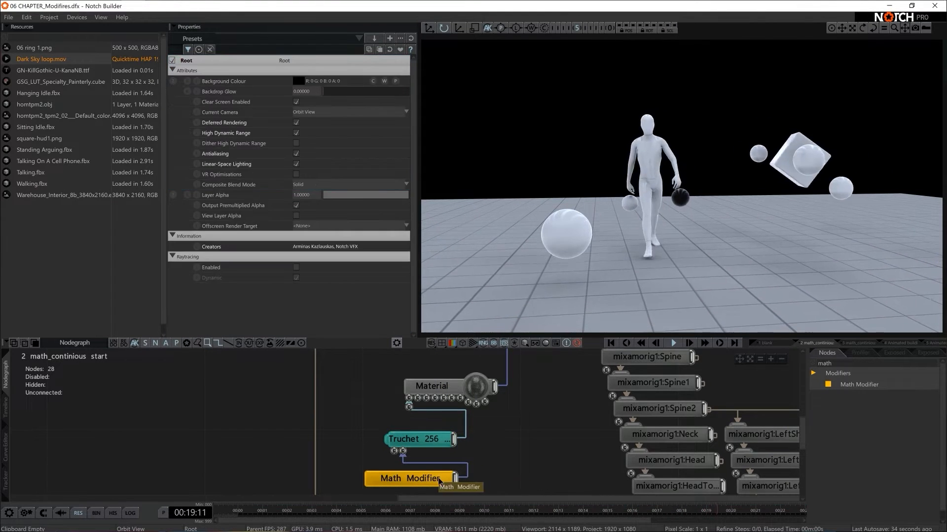
# - Set the Truchet's Math Modifier to a Scale of 0.1 and a Speed of about 0.1
pyautogui.click(409, 478)
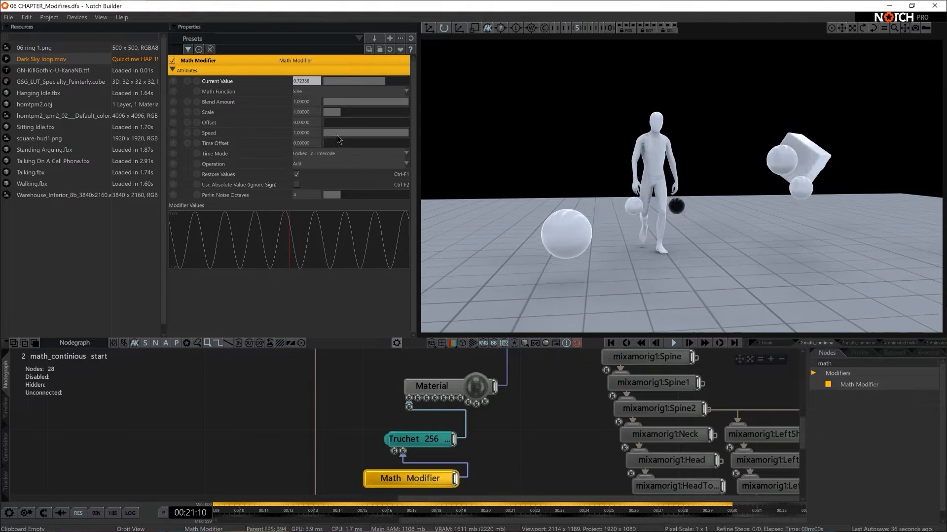
pyautogui.moveTo(341, 112); pyautogui.dragTo(336, 117)
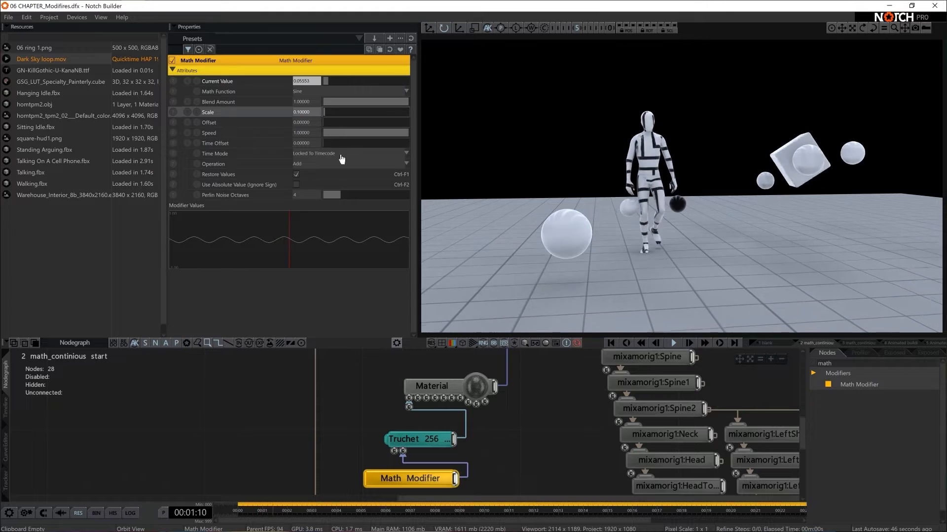
pyautogui.click(333, 131)
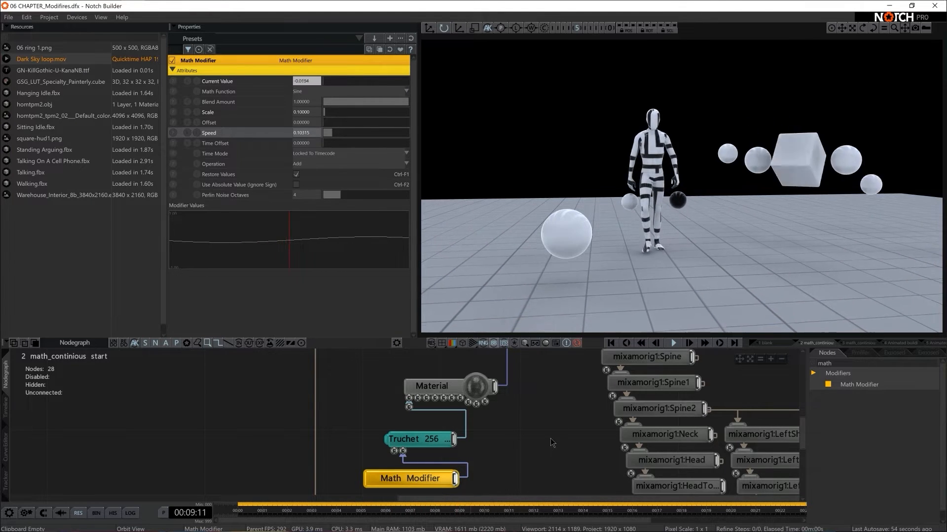
# - Pause playback and vary the Rotation Heading of the Null parenting the Camera and a sphere in both directions, checking how the children follow
pyautogui.scroll(-4, 567, 434)
pyautogui.moveTo(550, 403); pyautogui.dragTo(576, 388, button='middle')
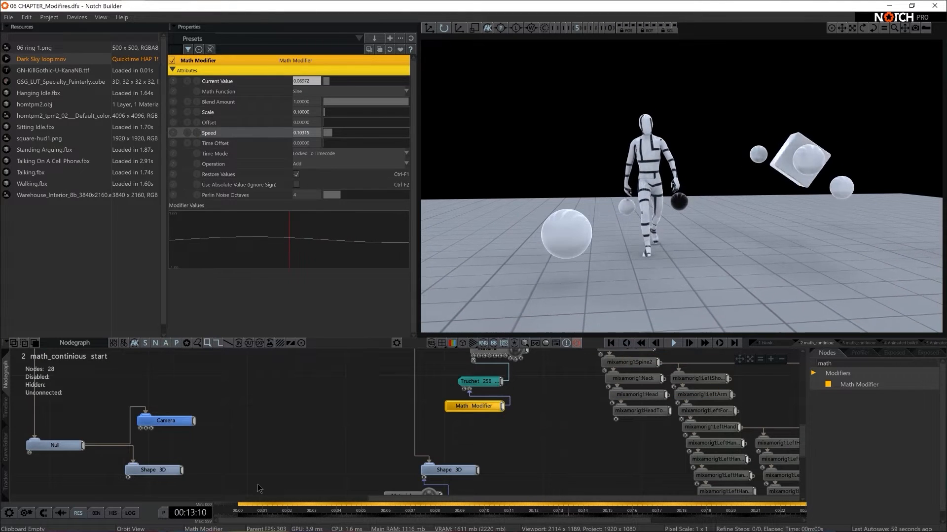
pyautogui.press('space')
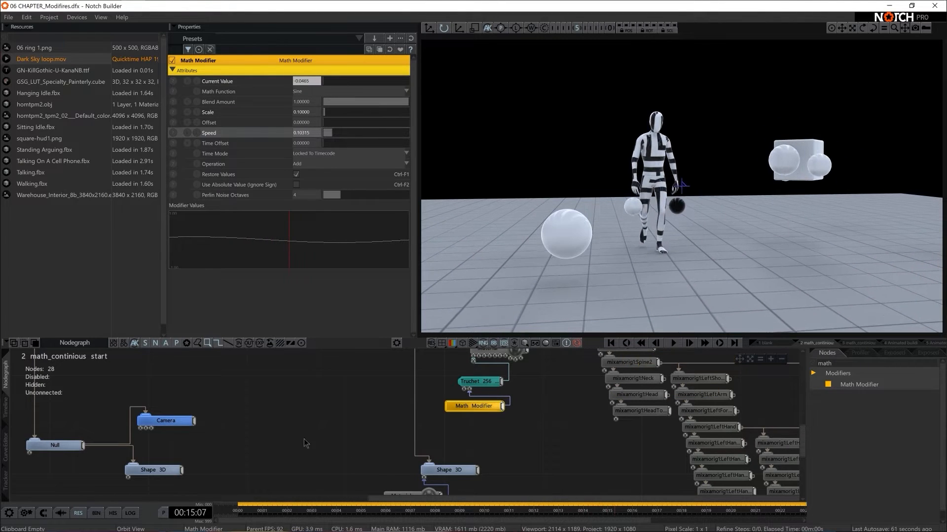
pyautogui.moveTo(305, 443); pyautogui.dragTo(570, 474, button='middle')
pyautogui.scroll(-2, 570, 474)
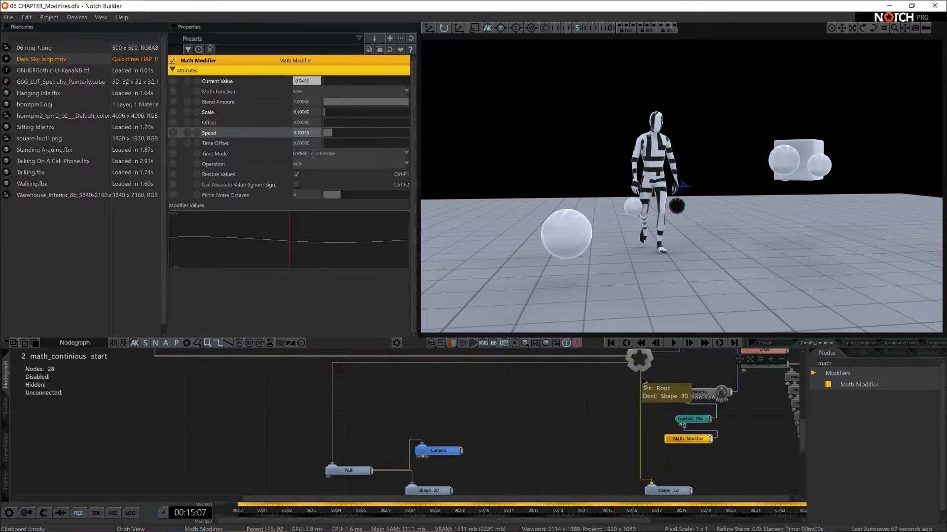
pyautogui.click(434, 490)
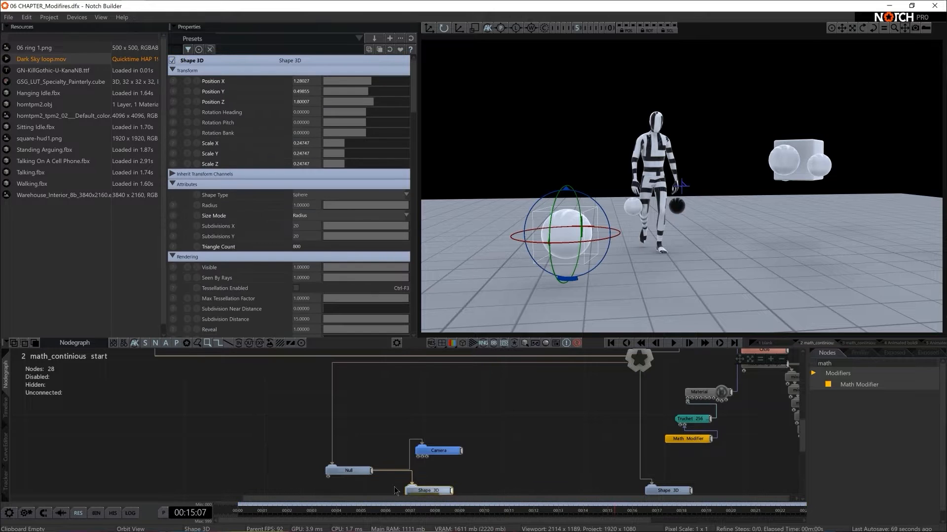
pyautogui.click(350, 471)
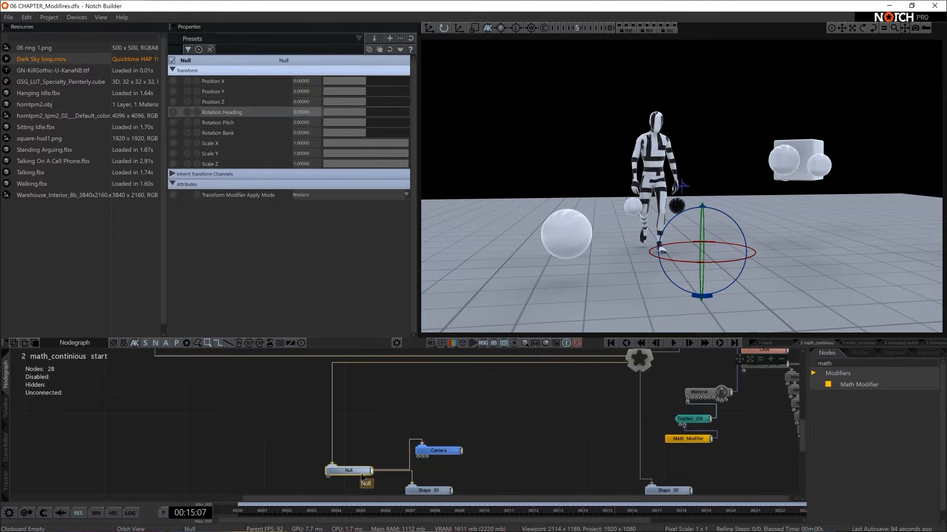
pyautogui.moveTo(363, 115); pyautogui.dragTo(381, 119)
pyautogui.click(439, 451)
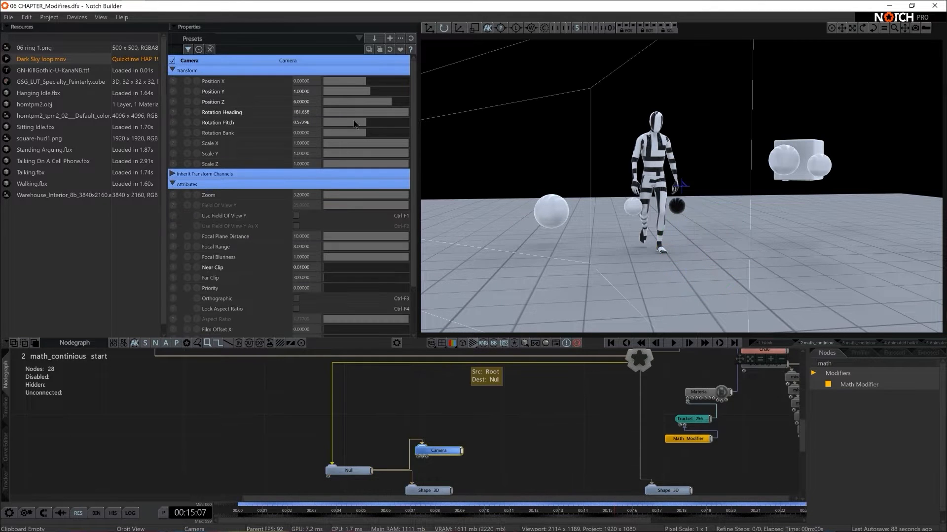
pyautogui.click(349, 472)
pyautogui.moveTo(383, 112); pyautogui.dragTo(345, 114)
pyautogui.click(451, 452)
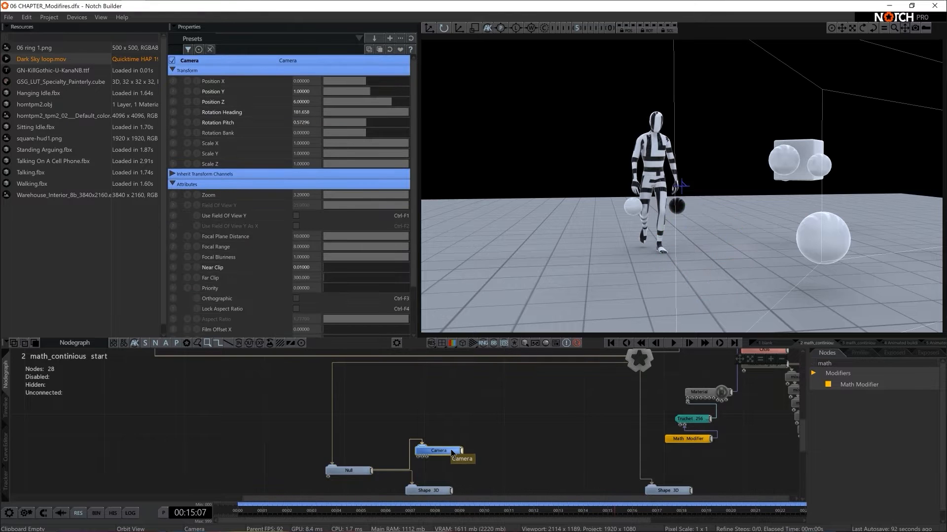
# - Vary the Null's Rotation Heading in a wide orbit view of the scene, examining how its child Camera swings around the character
pyautogui.scroll(-5, 844, 254)
pyautogui.moveTo(753, 243); pyautogui.dragTo(736, 319, button='middle')
pyautogui.press('f')
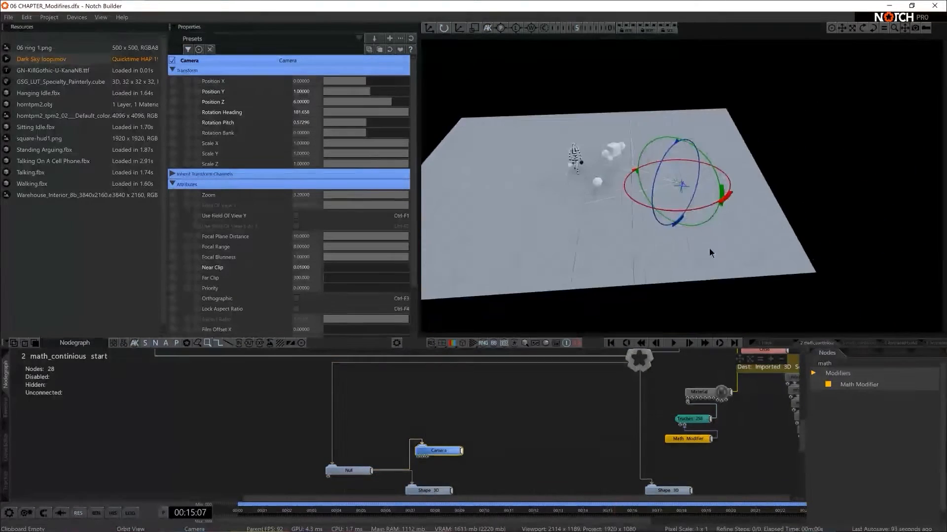
pyautogui.moveTo(709, 248); pyautogui.dragTo(705, 291, button='middle')
pyautogui.click(350, 472)
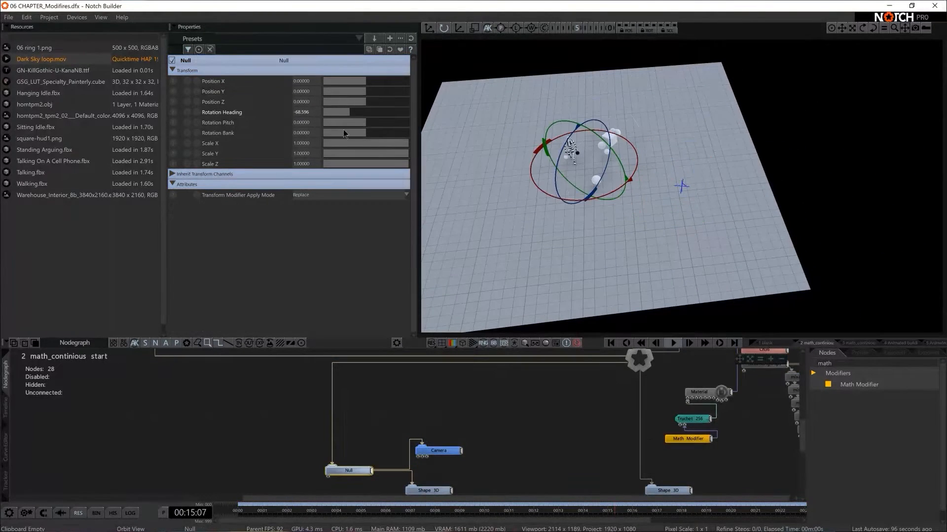
pyautogui.moveTo(357, 112); pyautogui.dragTo(380, 113)
pyautogui.click(438, 451)
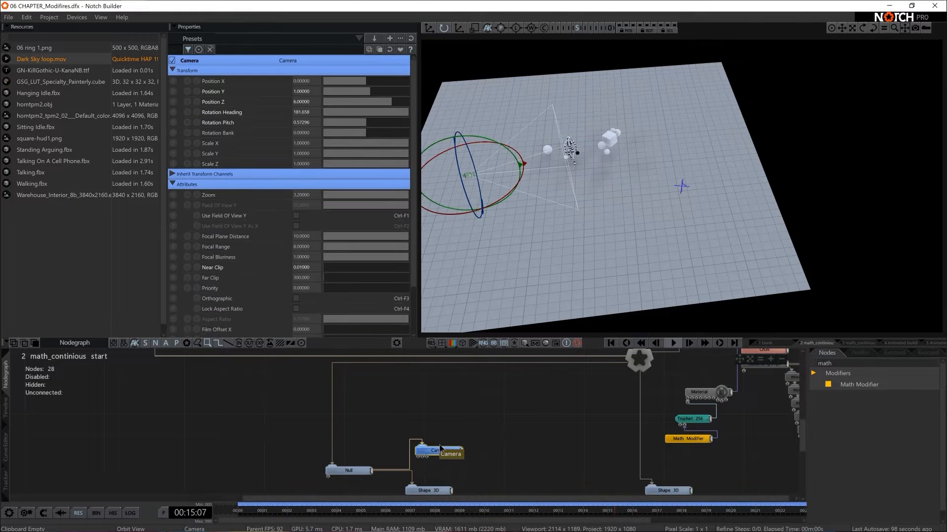
# - Add a Continuous Modifier and link it to the Rotation Heading of the Camera's parent Null
pyautogui.moveTo(829, 384); pyautogui.dragTo(826, 383)
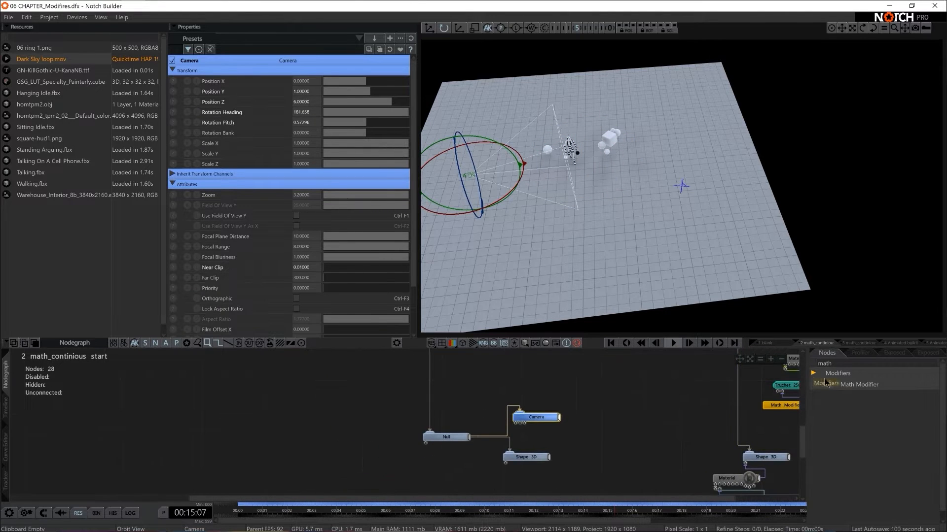
pyautogui.press('BackSpace')
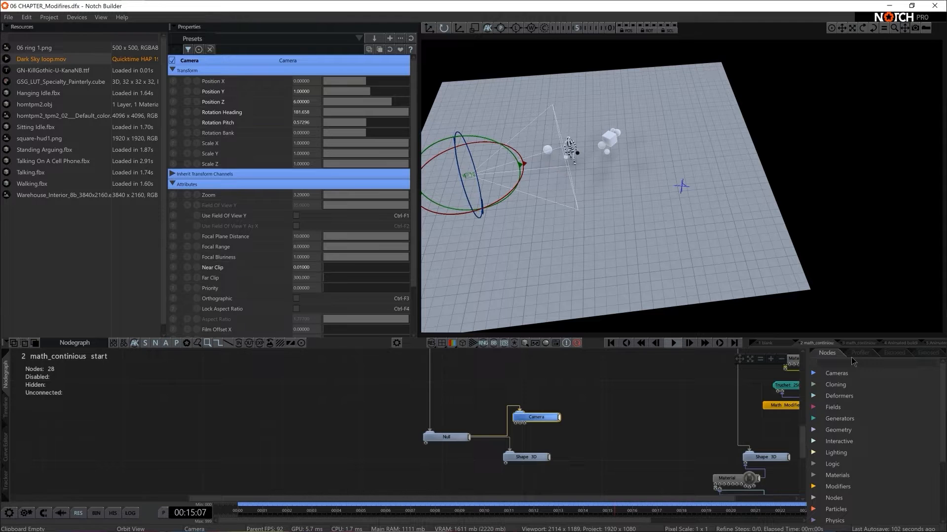
pyautogui.write('contin')
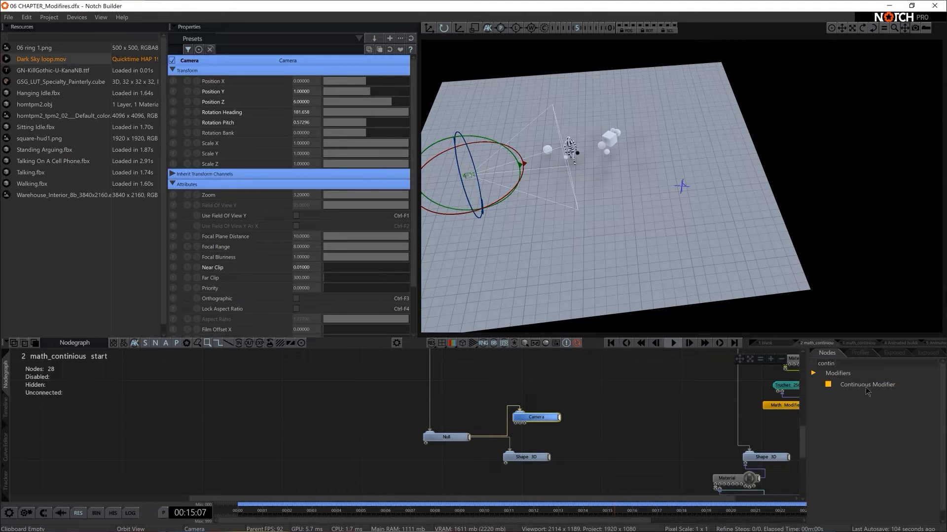
pyautogui.moveTo(867, 391); pyautogui.dragTo(409, 456)
pyautogui.click(446, 437)
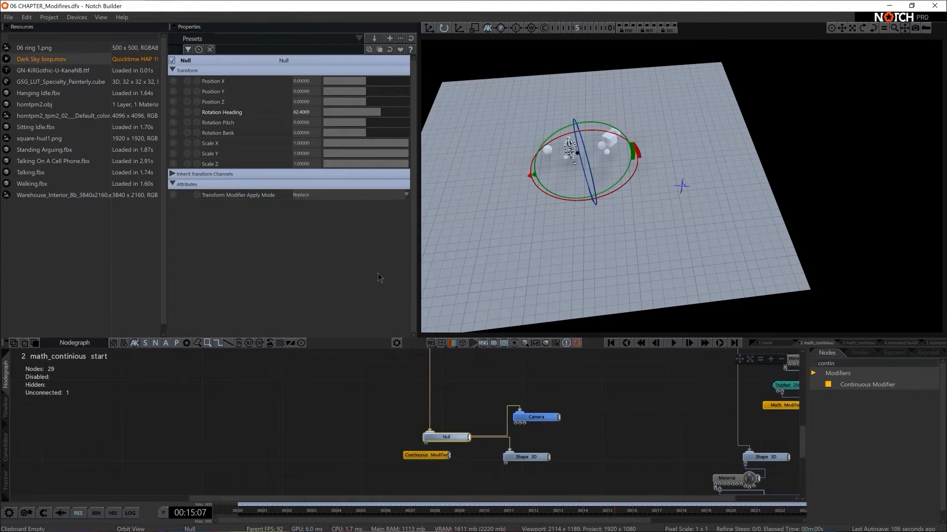
pyautogui.click(302, 115)
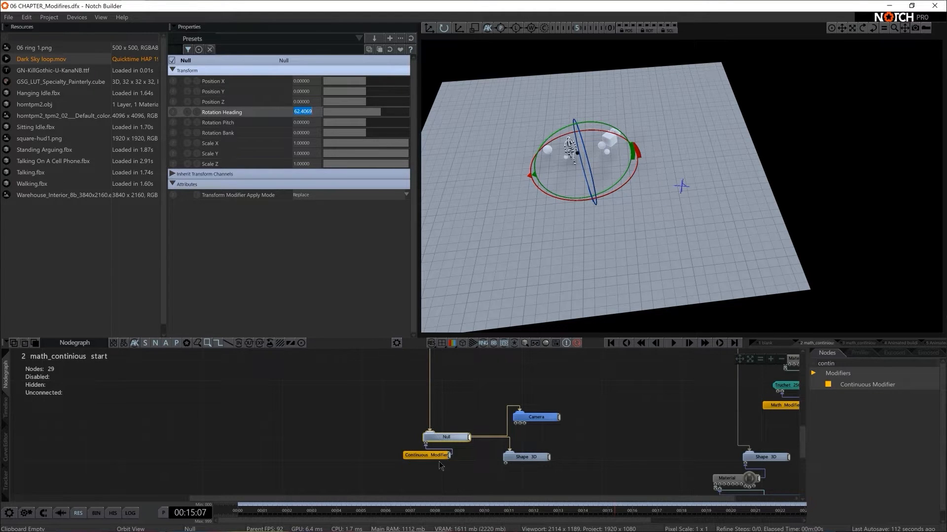
pyautogui.click(370, 407)
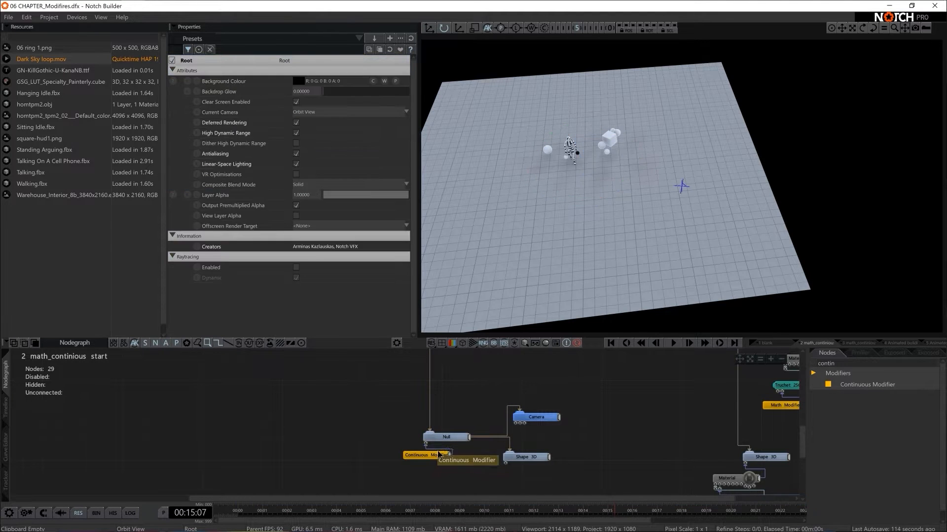
# - Reset the Null's Rotation Heading to 0
pyautogui.click(442, 435)
pyautogui.click(312, 113)
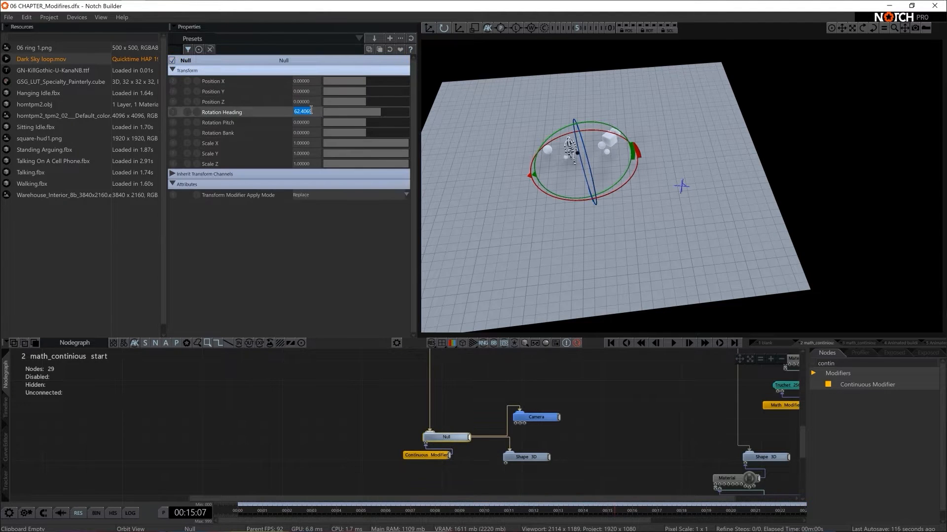
pyautogui.write('0')
pyautogui.press('Return')
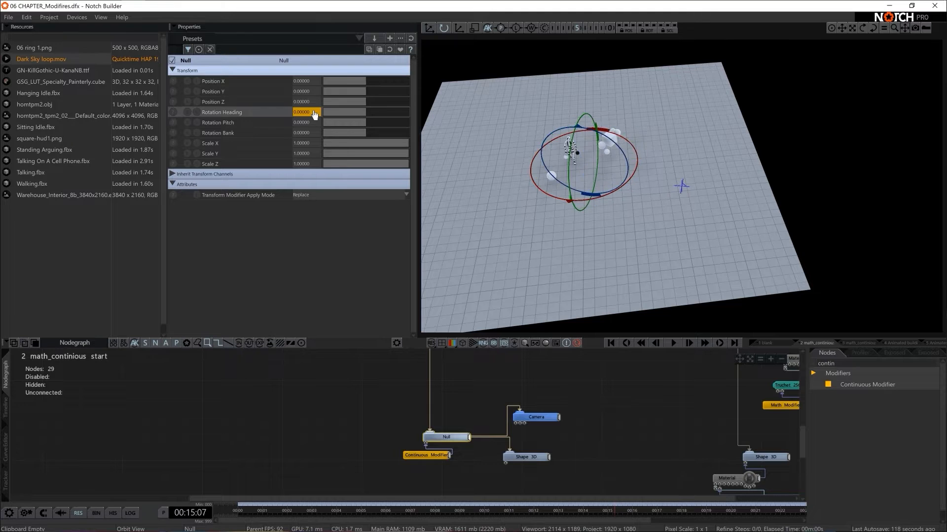
pyautogui.click(351, 413)
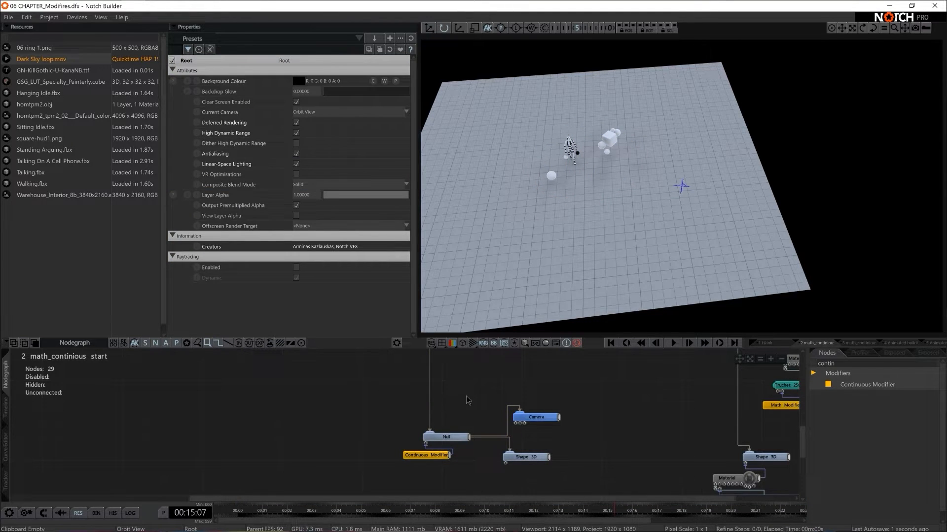
# - Play the scene through the Camera and set the Null's Continuous Modifier to a Speed of 20 with the Subtract operation
pyautogui.press('c')
pyautogui.press('space')
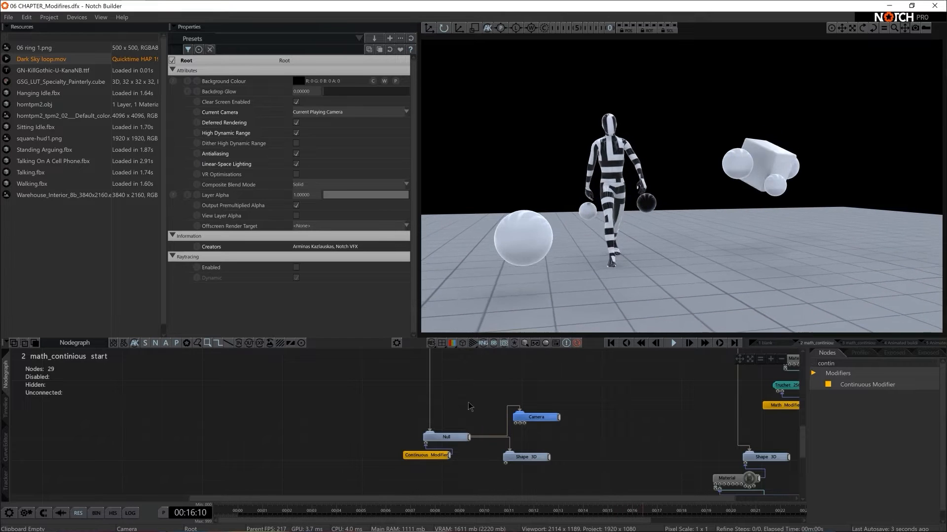
pyautogui.click(425, 455)
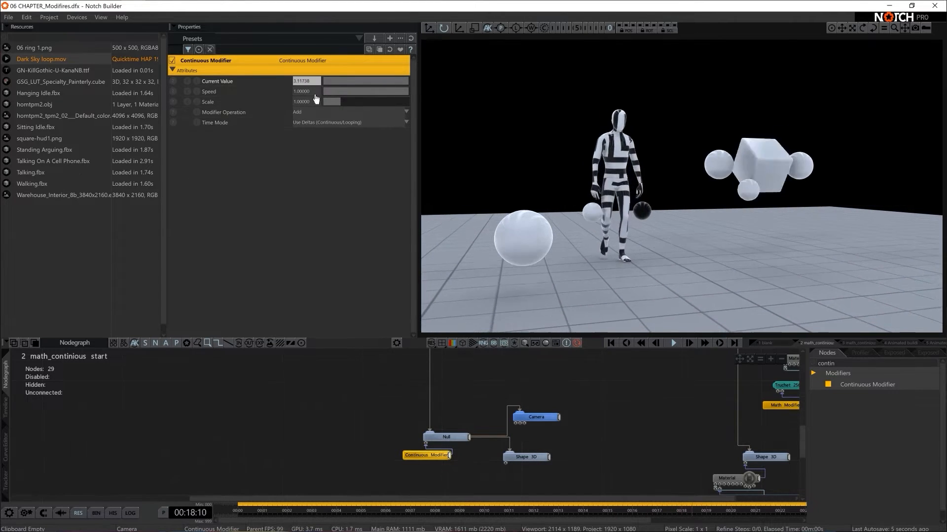
pyautogui.doubleClick(315, 94)
pyautogui.write('20')
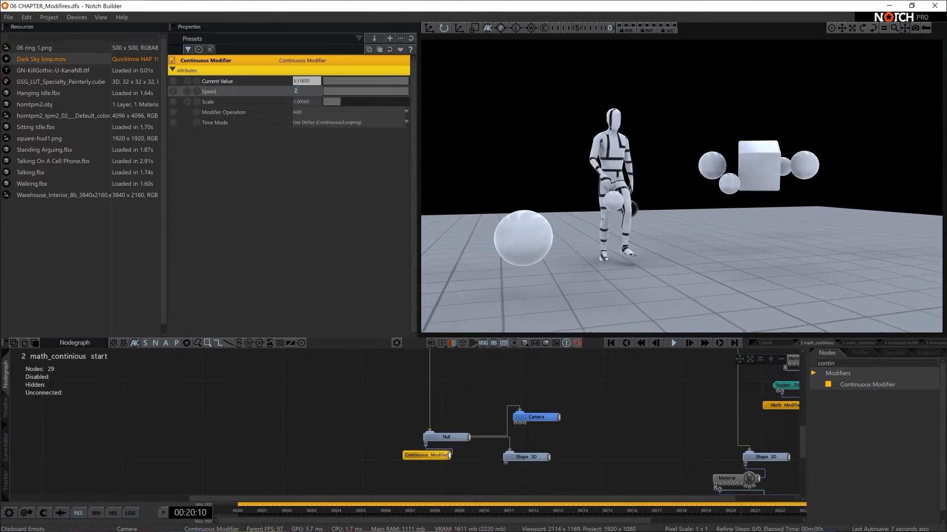
pyautogui.press('Return')
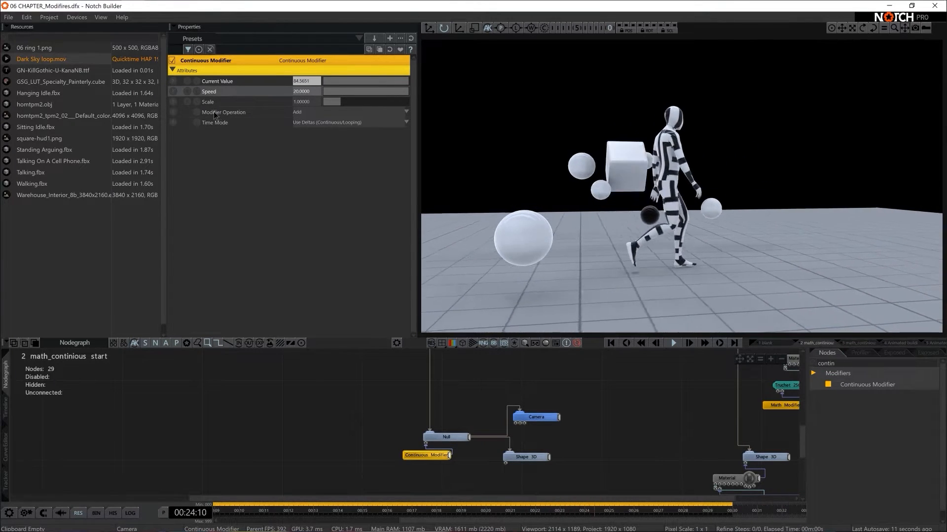
pyautogui.click(298, 112)
pyautogui.click(317, 128)
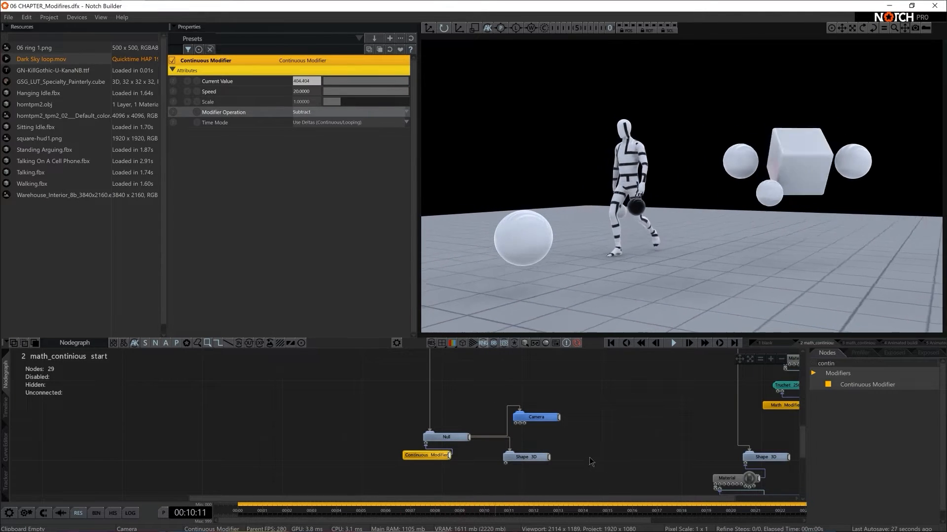
# - Change the floor's Shape 3D type to Circle and set its Subdivisions X to 90
pyautogui.press('o')
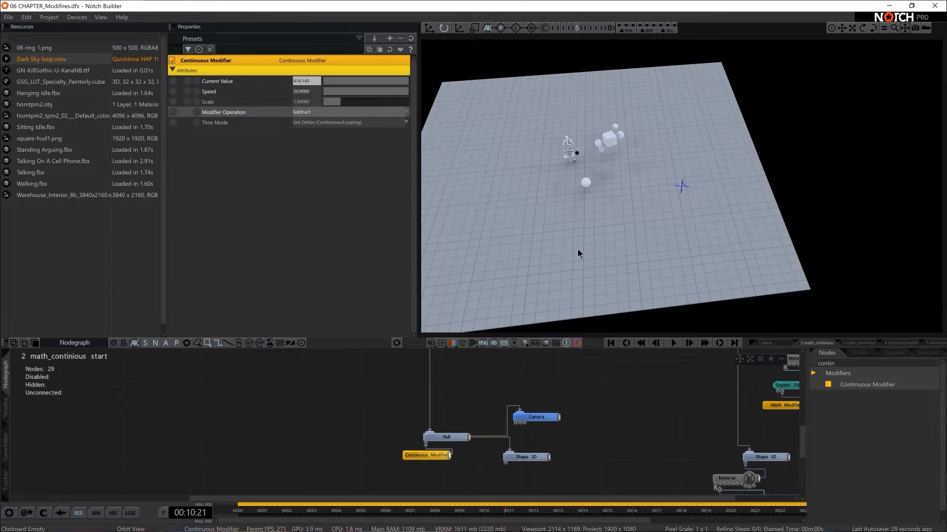
pyautogui.moveTo(578, 250); pyautogui.dragTo(587, 269, button='middle')
pyautogui.scroll(-4, 522, 399)
pyautogui.moveTo(697, 440); pyautogui.dragTo(412, 415, button='middle')
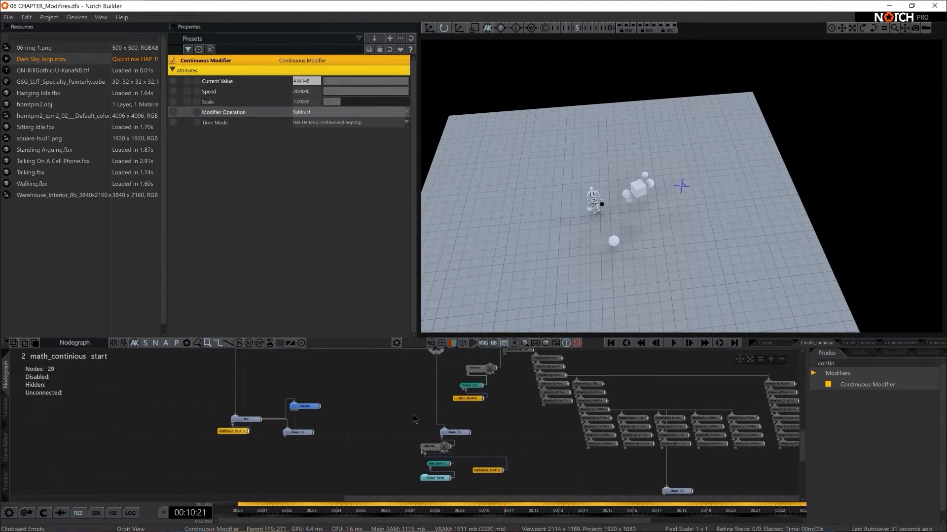
pyautogui.click(463, 433)
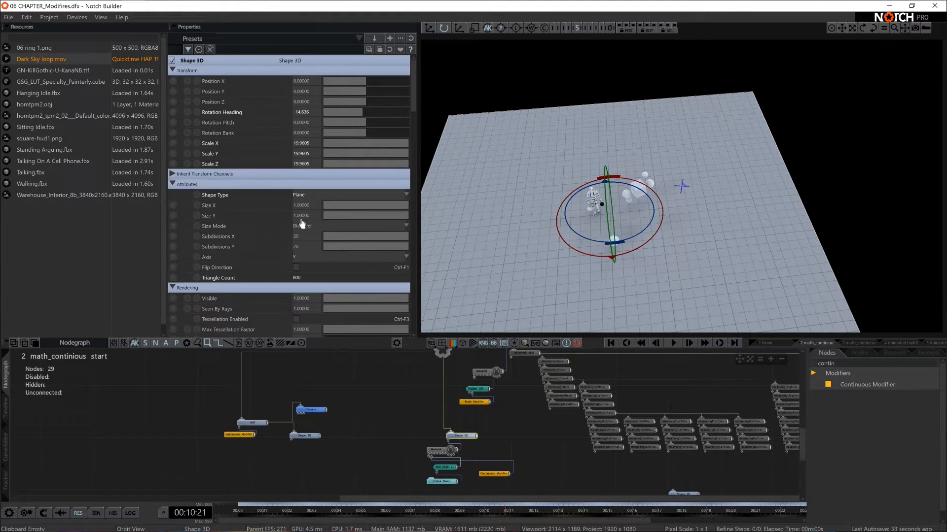
pyautogui.click(316, 196)
pyautogui.click(318, 277)
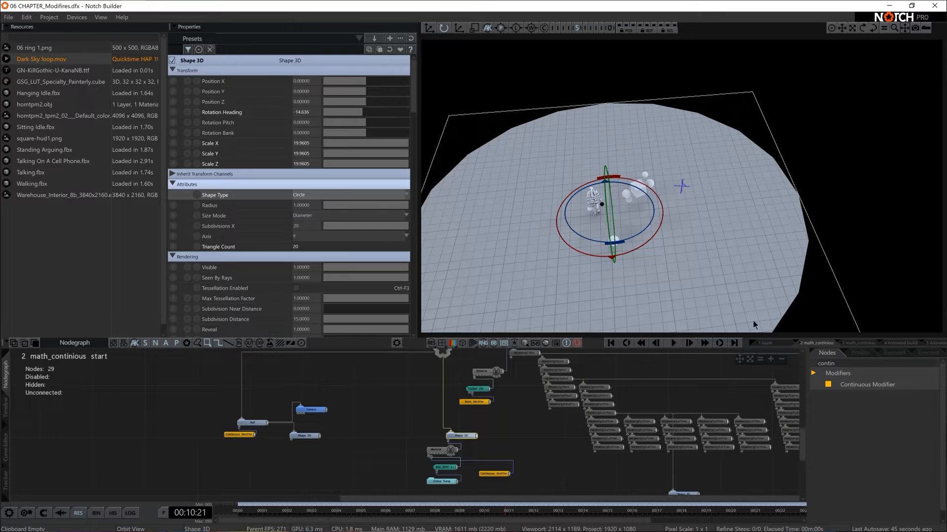
pyautogui.doubleClick(304, 224)
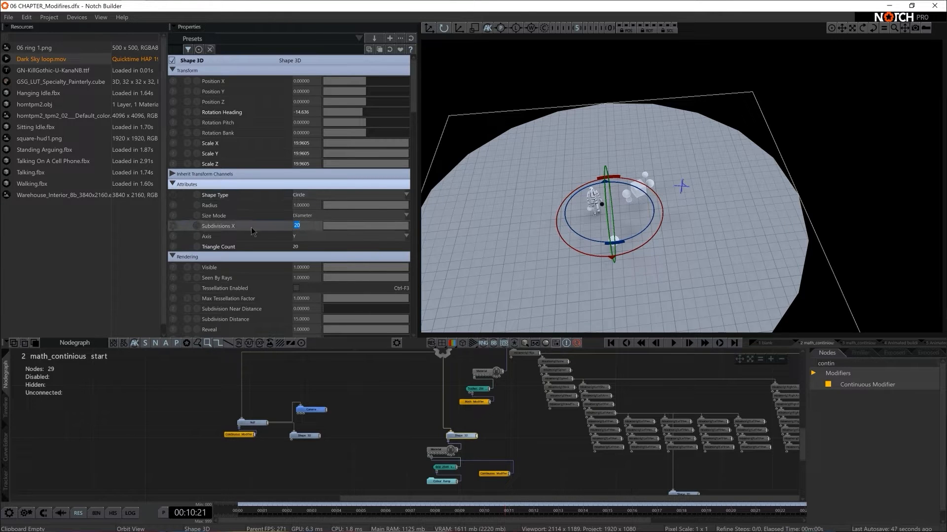
pyautogui.write('90')
pyautogui.press('Return')
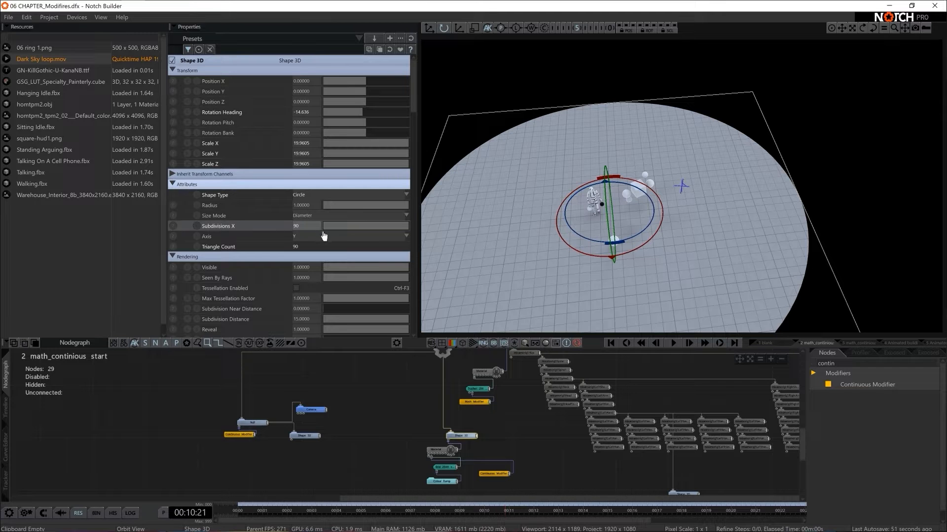
# - Play the scene through the Camera to check the rotating view over the circular floor
pyautogui.press('c')
pyautogui.press('space')
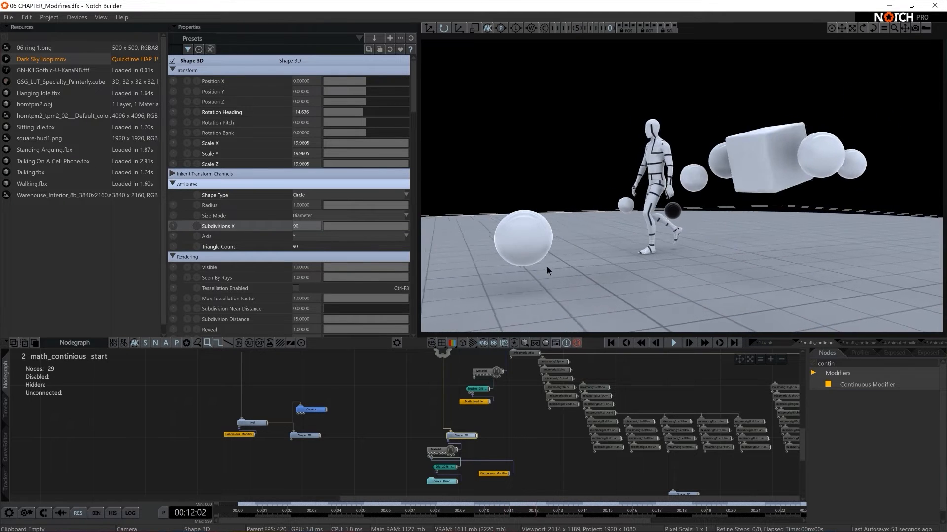
pyautogui.press('space')
pyautogui.press('space')
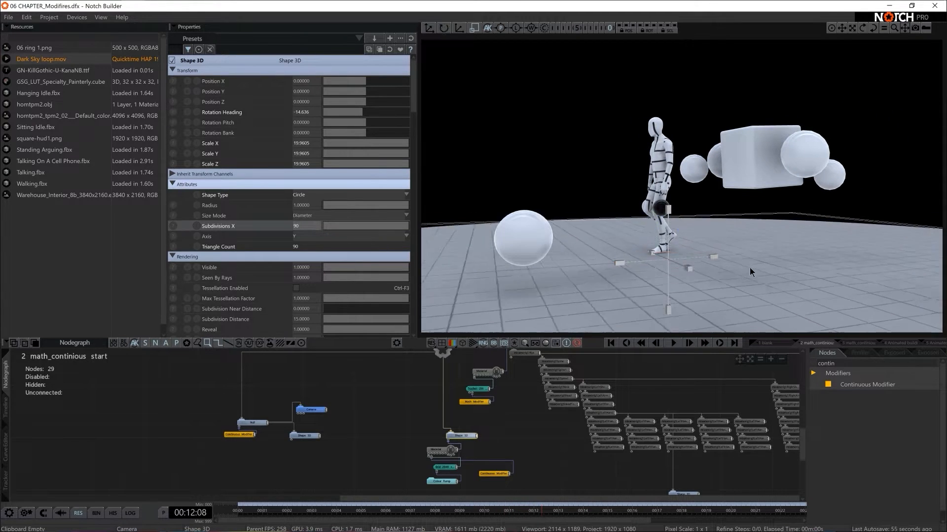
pyautogui.click(529, 430)
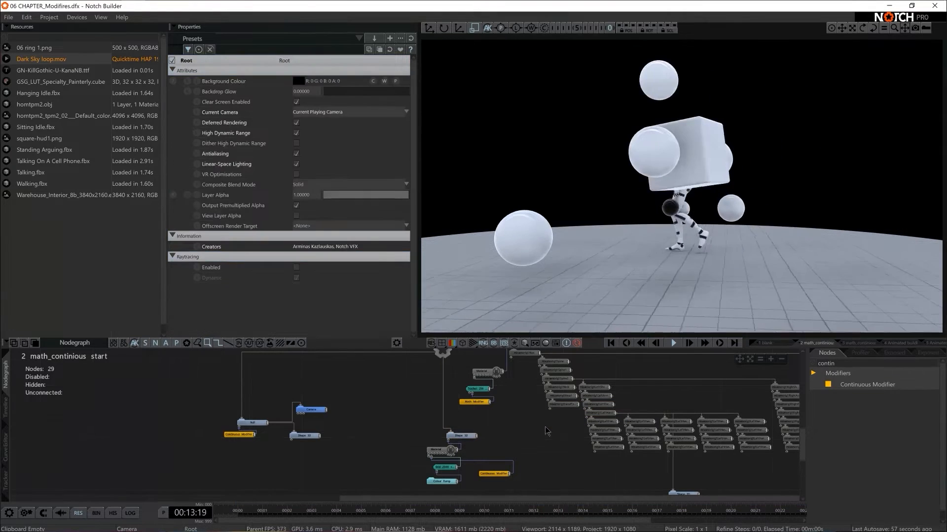
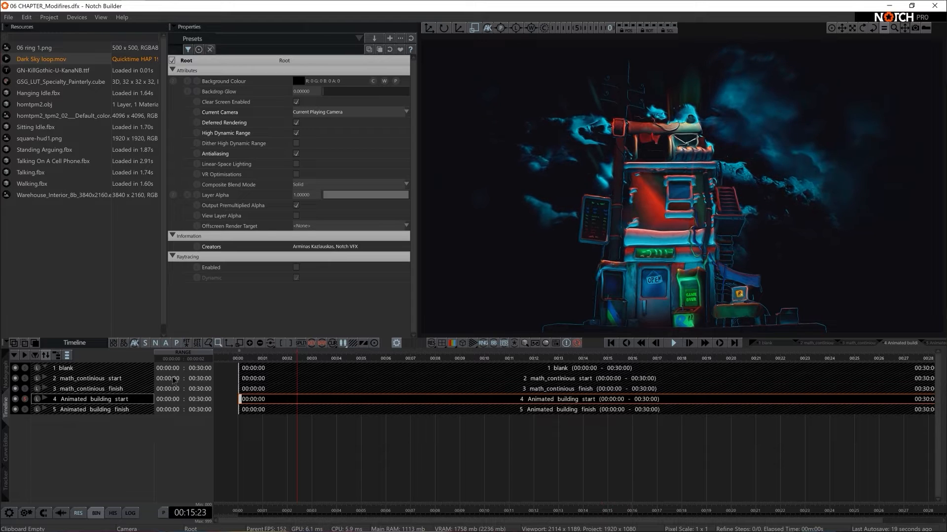
# - Solo the Animated building finish and Animated building start layers alternately to compare them, leaving the start layer soloed
pyautogui.click(26, 411)
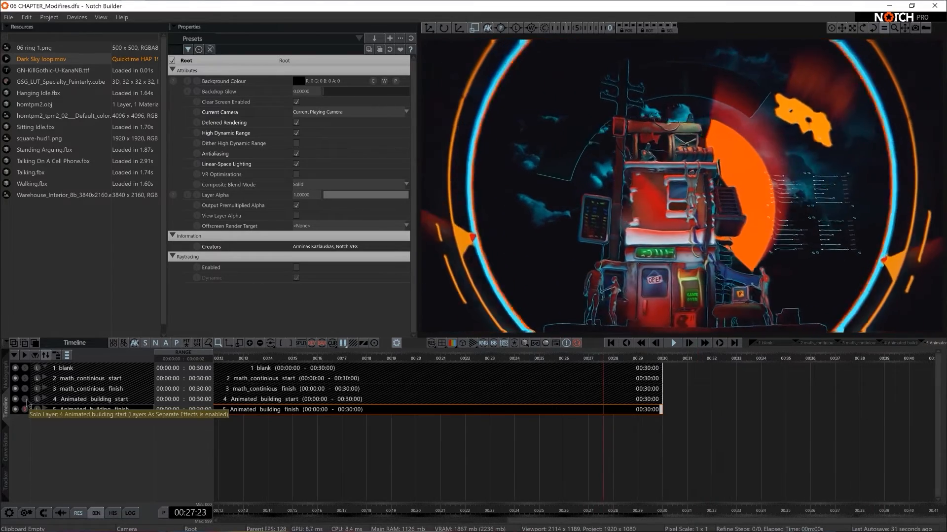
pyautogui.click(26, 400)
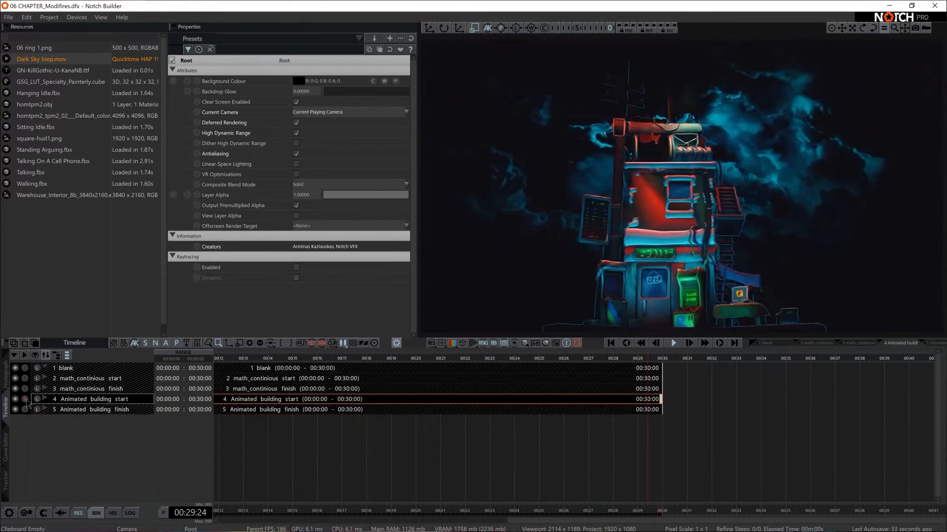
pyautogui.click(25, 410)
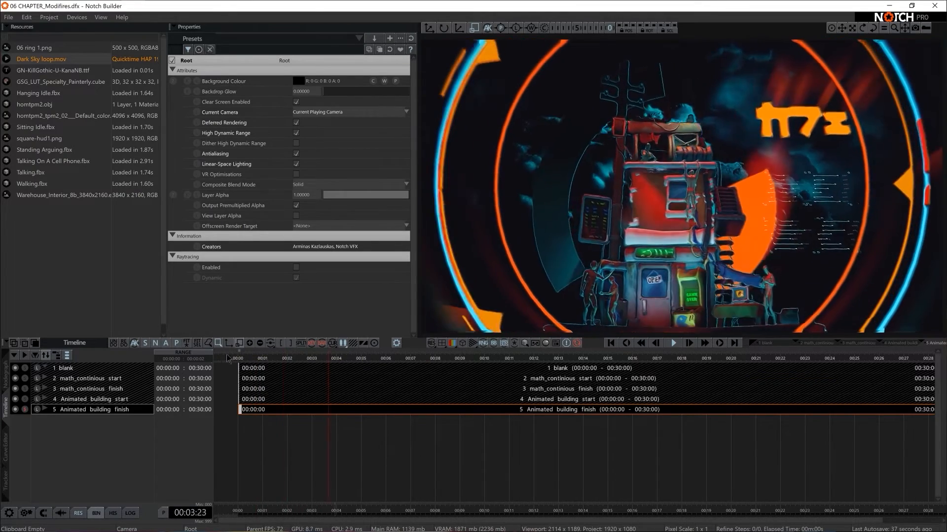
pyautogui.click(25, 399)
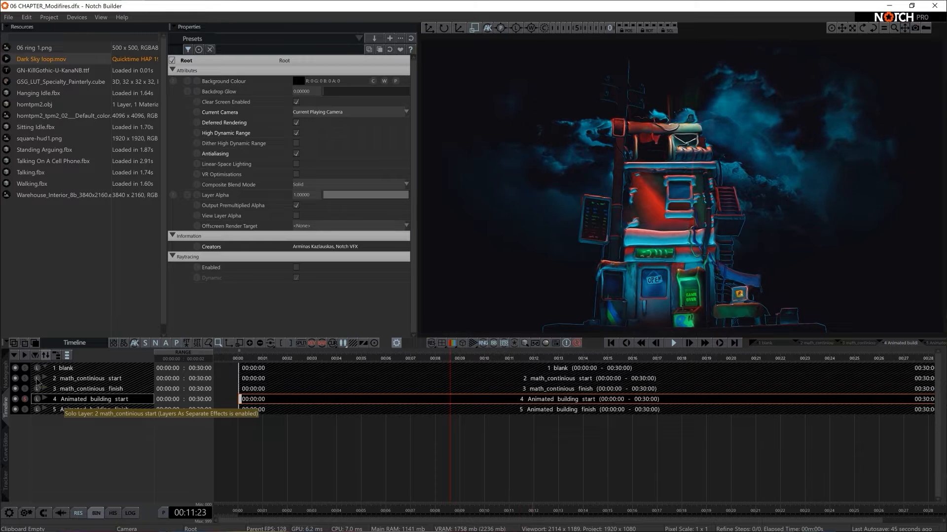
# - Open the Animated building start layer's node graph and examine the sky's Video Source, Colour Correction and Image Plane nodes
pyautogui.click(11, 377)
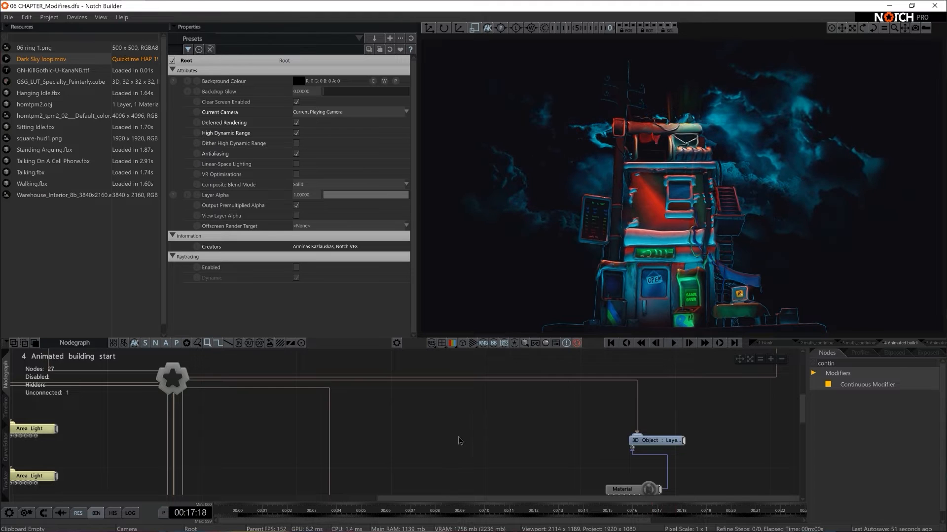
pyautogui.moveTo(471, 437); pyautogui.dragTo(417, 441, button='right')
pyautogui.moveTo(429, 398); pyautogui.dragTo(495, 427, button='middle')
pyautogui.moveTo(495, 426); pyautogui.dragTo(527, 419, button='right')
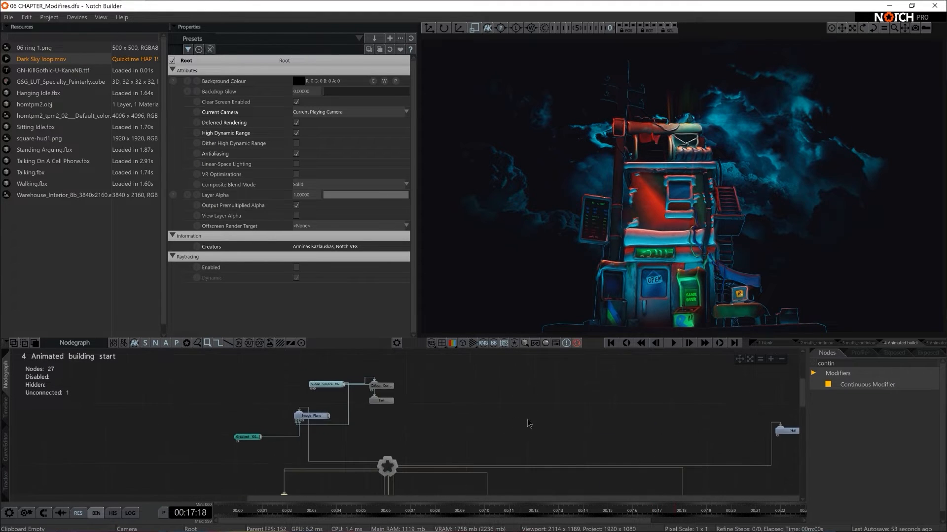
pyautogui.moveTo(427, 403); pyautogui.dragTo(496, 404, button='middle')
pyautogui.moveTo(454, 405); pyautogui.dragTo(307, 448)
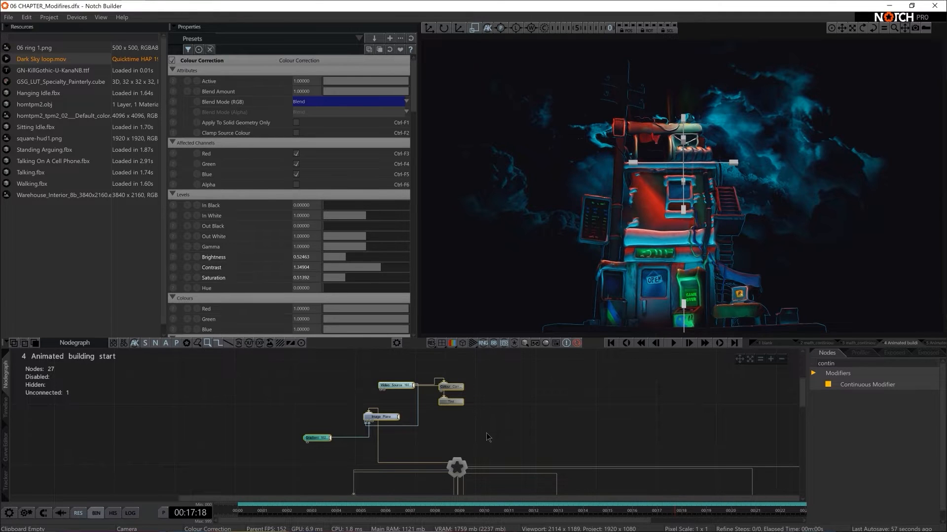
pyautogui.click(375, 417)
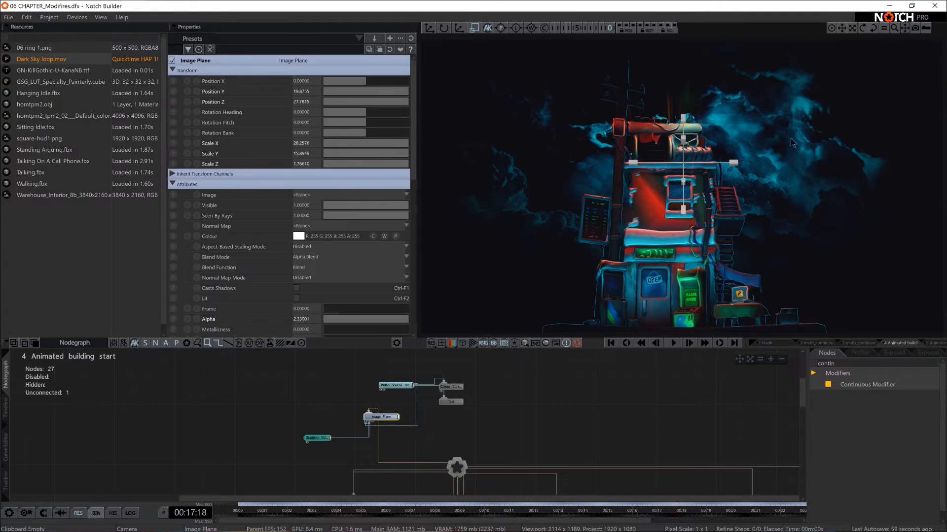
# - Preview the sky's Video Source in the viewport and turn the preview off again
pyautogui.click(400, 386)
pyautogui.click(296, 81)
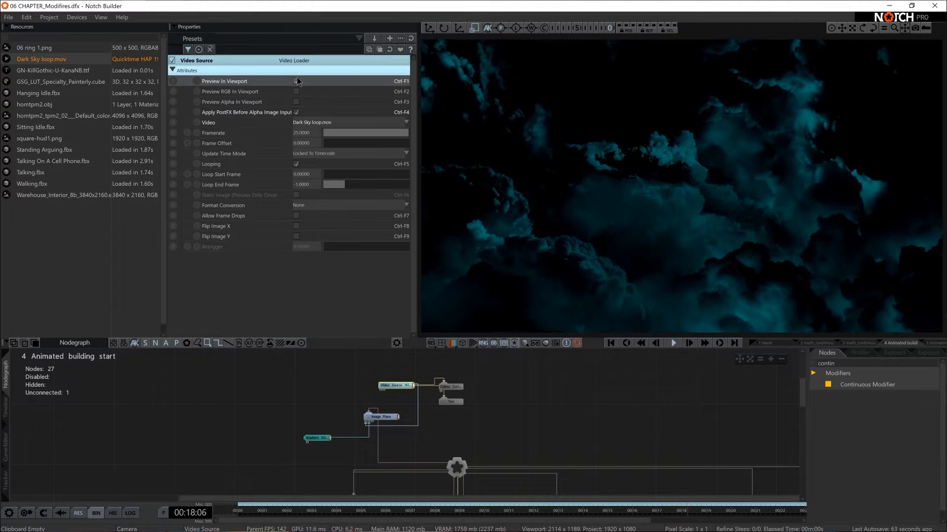
pyautogui.click(296, 81)
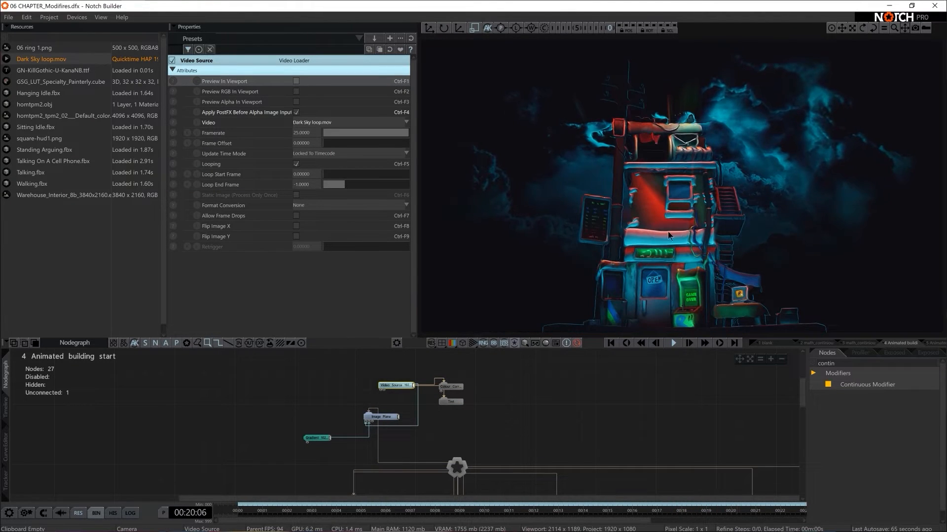
# - Inspect the blue spot Light and its parent Null, and pause playback with the Null selected
pyautogui.scroll(-3, 590, 409)
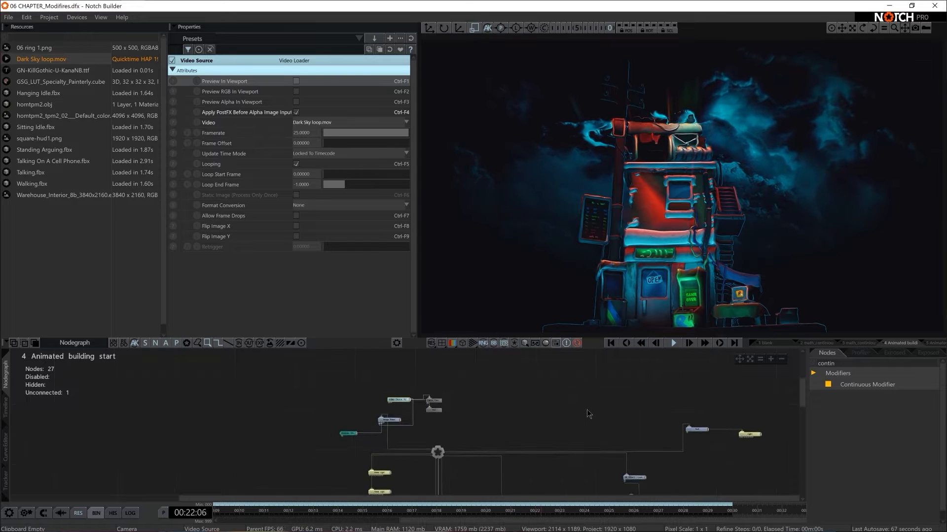
pyautogui.moveTo(587, 410); pyautogui.dragTo(445, 369, button='middle')
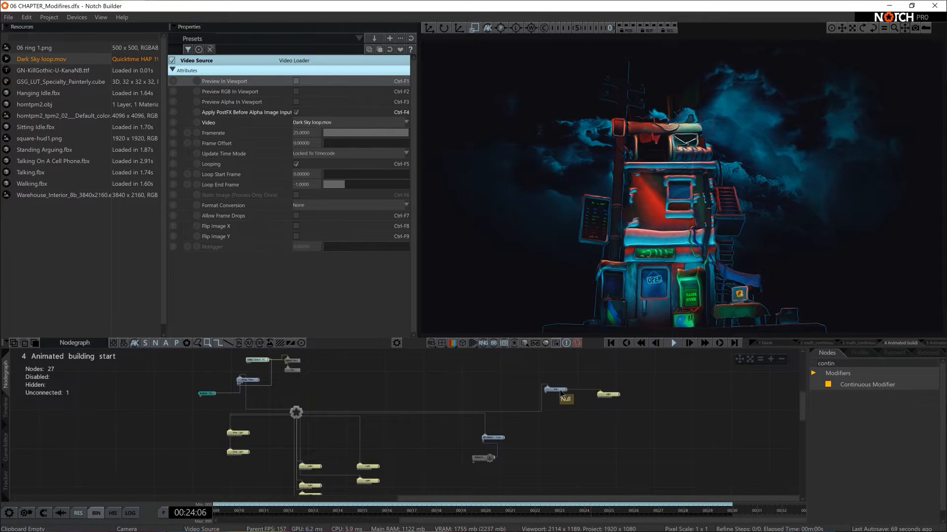
pyautogui.moveTo(555, 371); pyautogui.dragTo(632, 410)
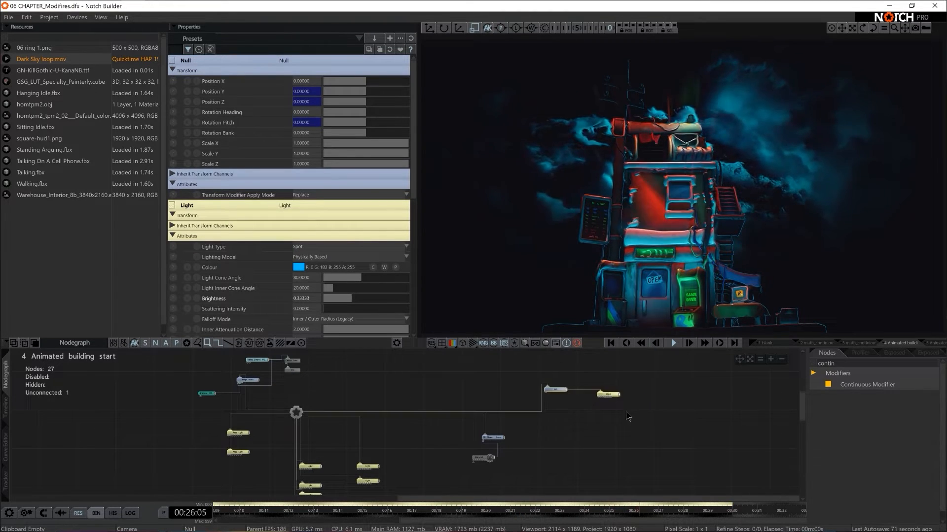
pyautogui.click(563, 400)
pyautogui.click(561, 389)
pyautogui.press('space')
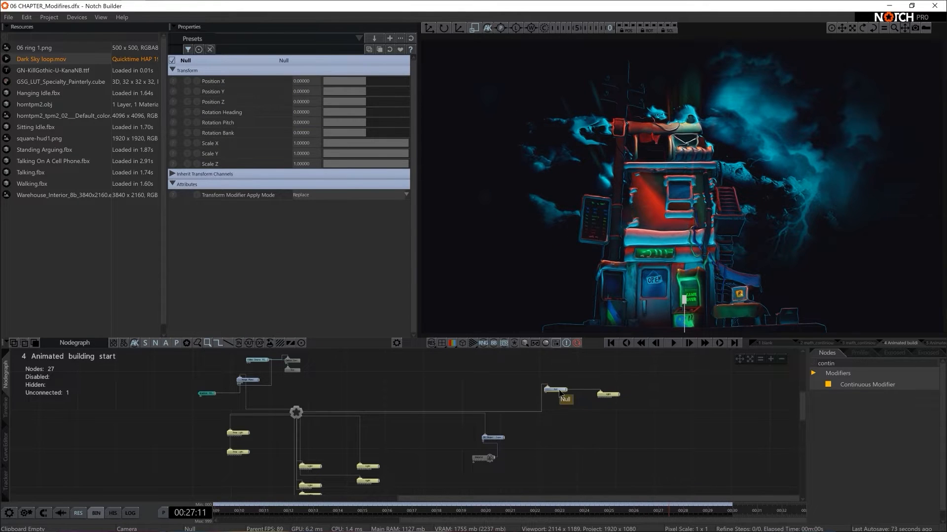
# - Try turning the Light's Null to a Rotation Heading of about -34.6 and undo it
pyautogui.click(563, 384)
pyautogui.click(560, 388)
pyautogui.moveTo(362, 113)
pyautogui.mouseDown()
pyautogui.moveTo(330, 119)
pyautogui.moveTo(357, 121)
pyautogui.mouseUp()
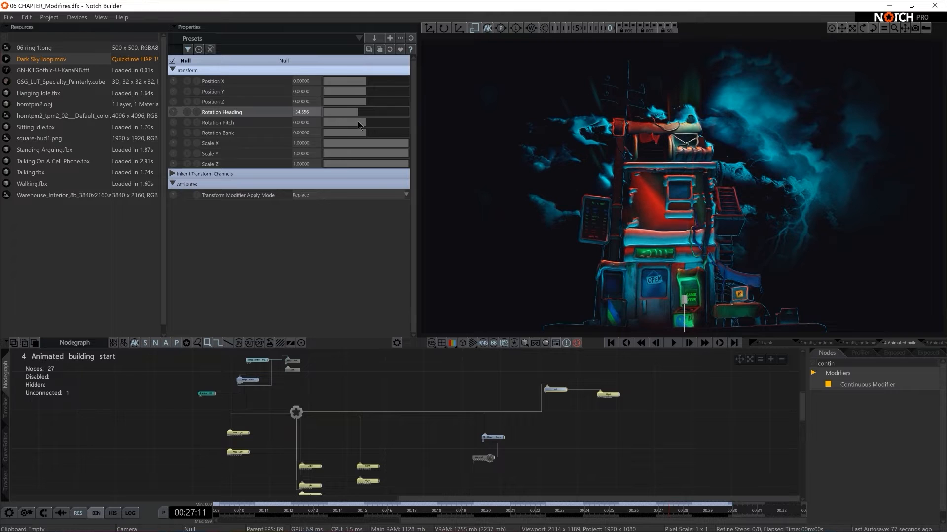
pyautogui.hotkey('ctrl', 'z')
# - Toggle the two Area Lights off and on repeatedly to compare their effect on the building
pyautogui.moveTo(560, 470); pyautogui.dragTo(647, 431, button='middle')
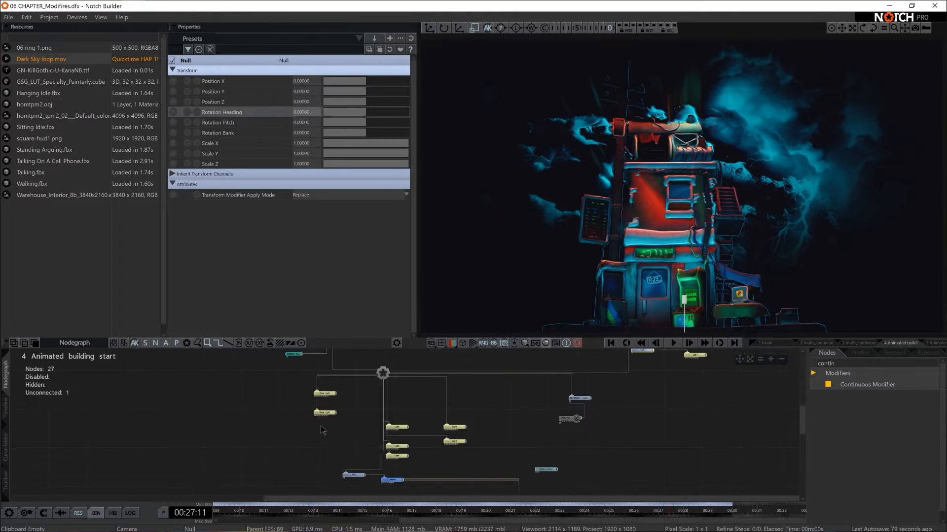
pyautogui.moveTo(320, 430); pyautogui.dragTo(335, 395)
pyautogui.press('d')
pyautogui.press('d')
pyautogui.press('d')
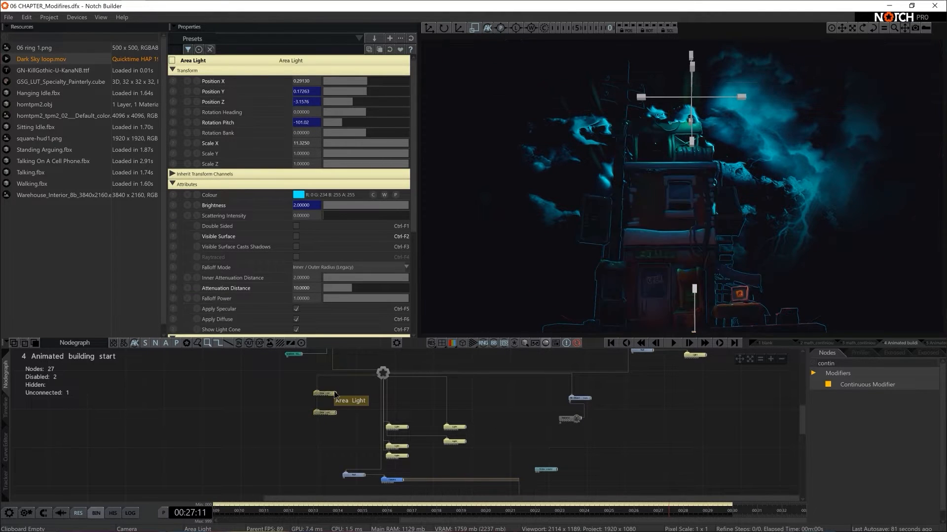
pyautogui.press('d')
pyautogui.press('d')
pyautogui.press('d')
pyautogui.press('d')
pyautogui.press('d')
# - Select the group of spot Lights, then only two of them, to see where they sit around the building
pyautogui.moveTo(379, 425); pyautogui.dragTo(325, 407, button='middle')
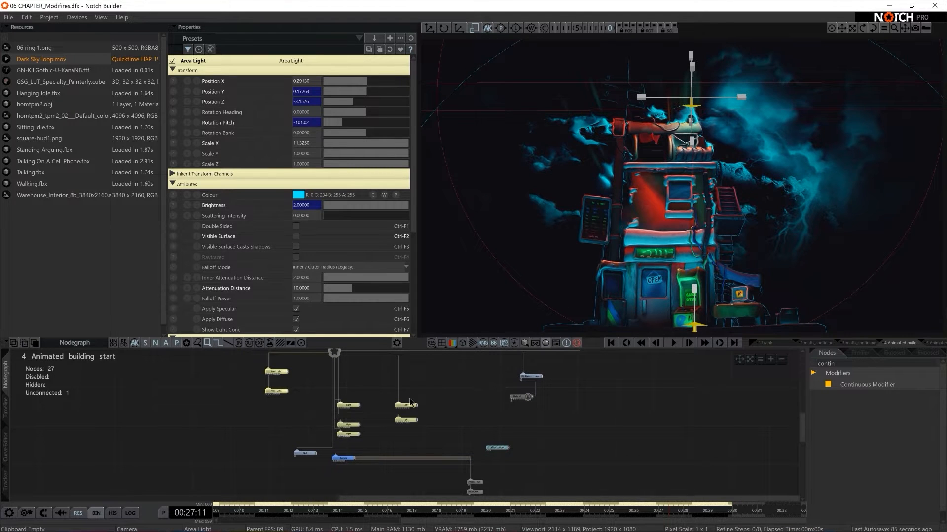
pyautogui.moveTo(437, 391); pyautogui.dragTo(353, 442)
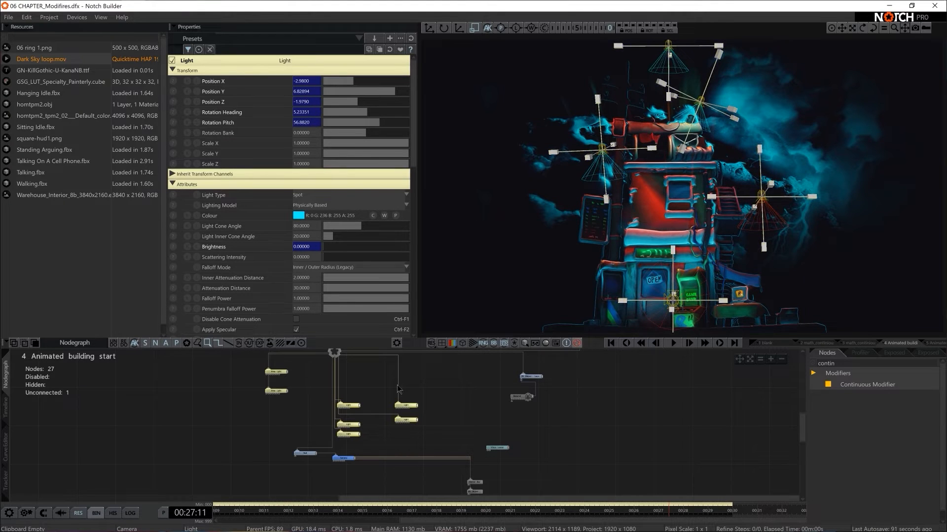
pyautogui.moveTo(441, 392); pyautogui.dragTo(407, 426)
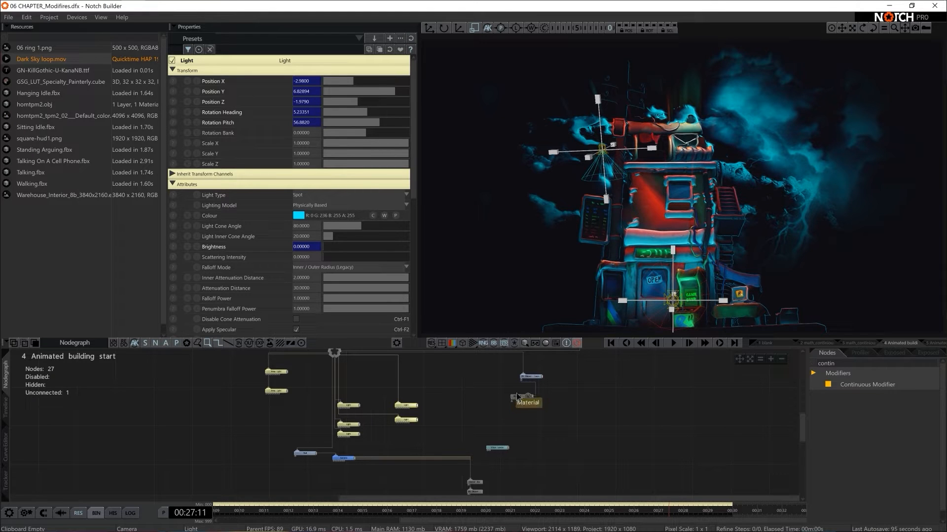
# - Inspect the building's 3D Object and the Colour Texture of its Material
pyautogui.click(531, 377)
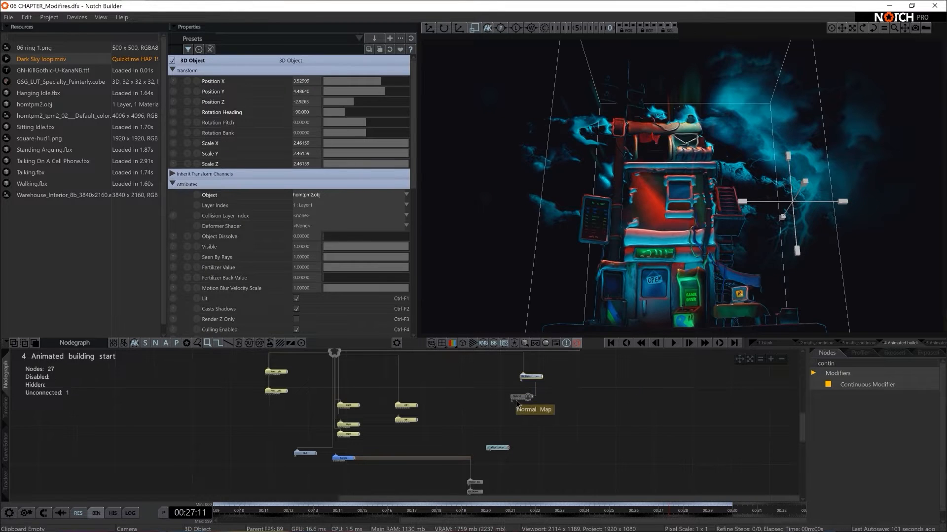
pyautogui.click(520, 398)
pyautogui.scroll(5, 355, 262)
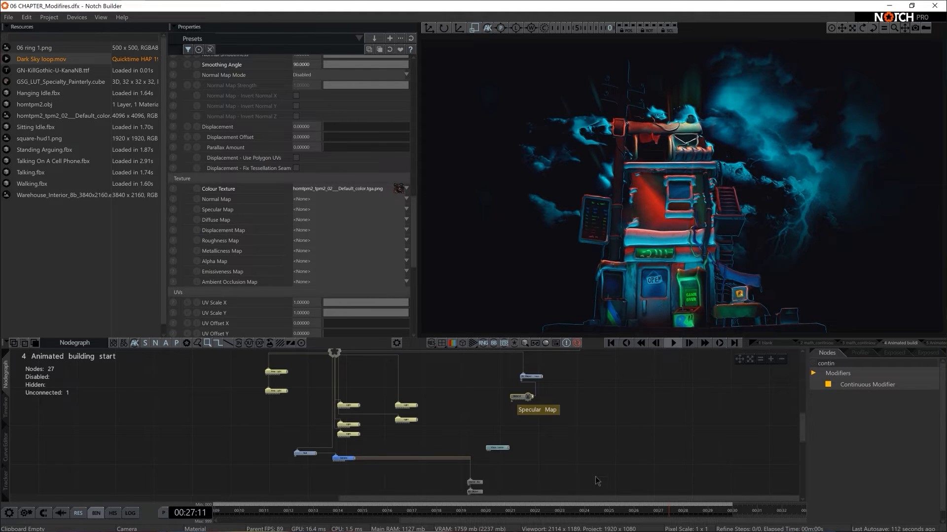
# - Try swinging the camera around the building with the Rotation Heading of its Null
pyautogui.moveTo(597, 481); pyautogui.dragTo(603, 401, button='middle')
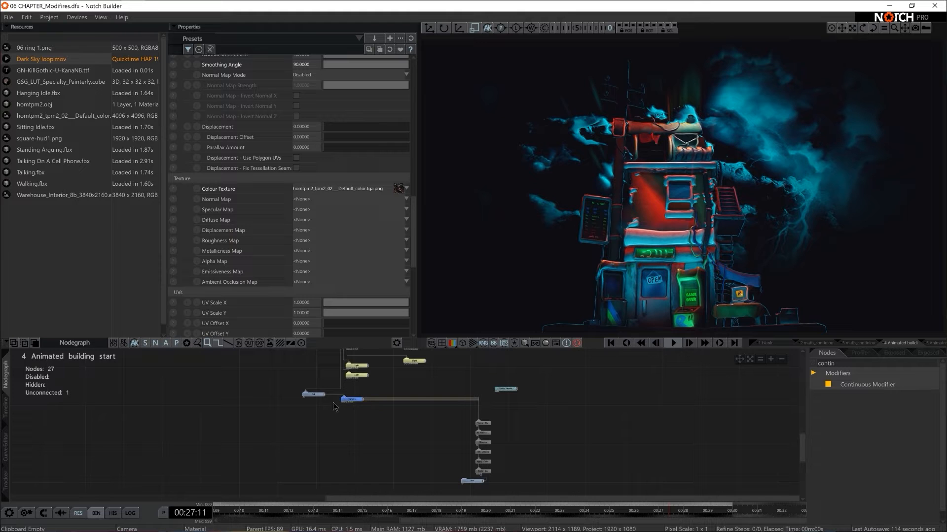
pyautogui.click(316, 396)
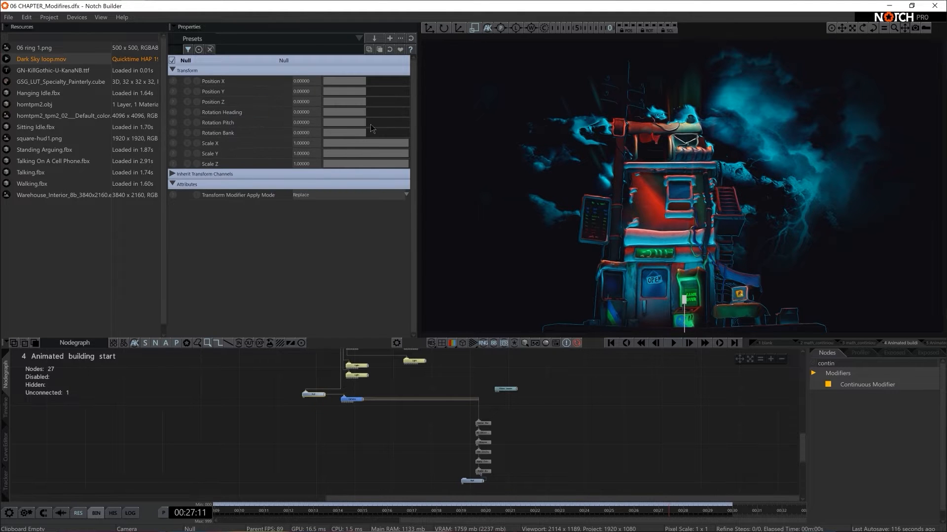
pyautogui.moveTo(369, 112); pyautogui.dragTo(359, 122)
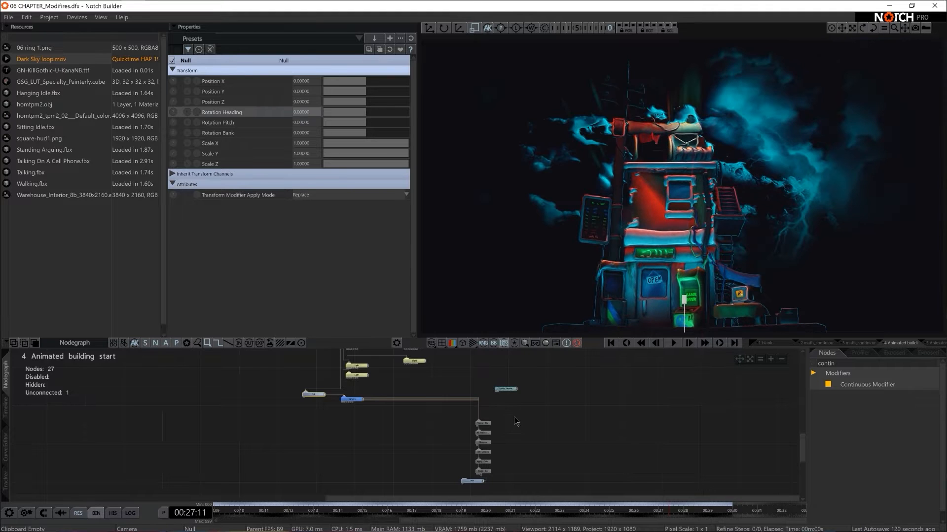
# - Toggle the six post effects, including 3D Object Outline, Sharpen and Film Grading, off and on to compare the look
pyautogui.moveTo(514, 416); pyautogui.dragTo(484, 478)
pyautogui.press('d')
pyautogui.press('d')
pyautogui.press('d')
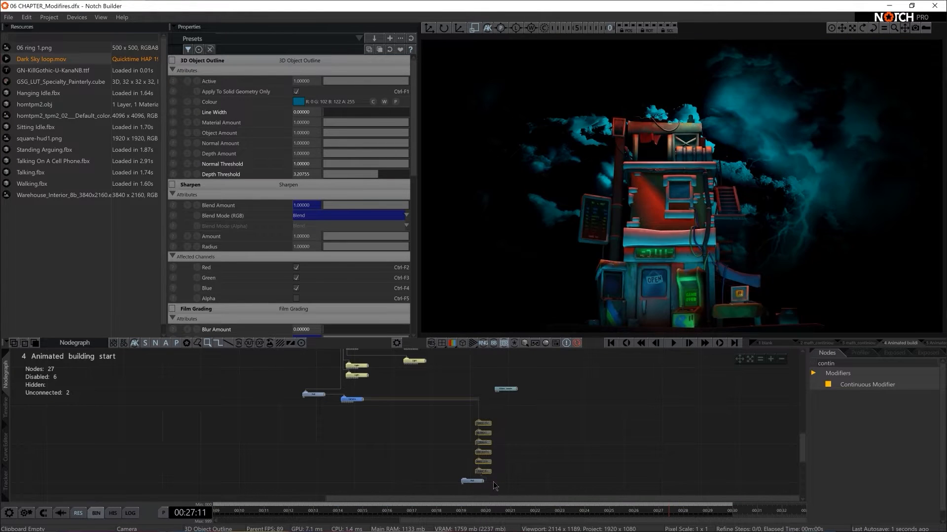
pyautogui.press('d')
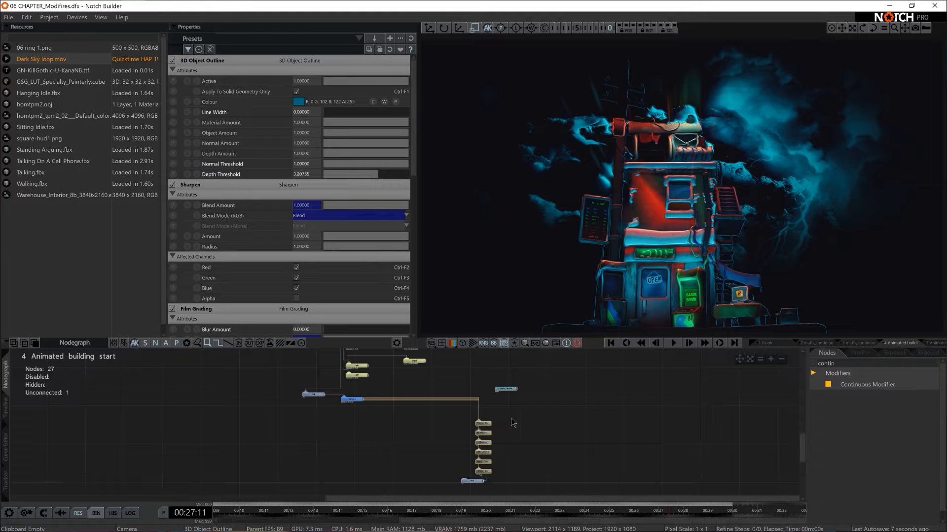
# - Switch the viewport from the Camera to Orbit View and frame the whole building
pyautogui.press('c')
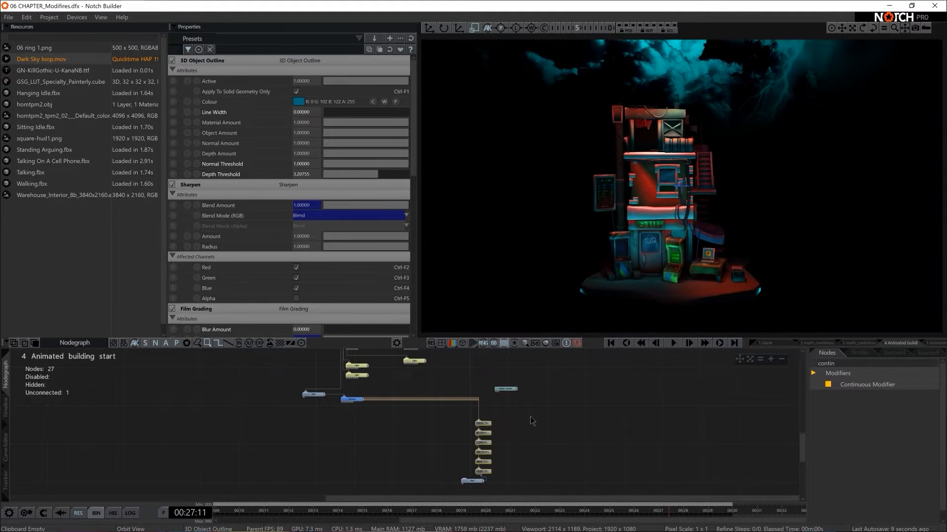
pyautogui.moveTo(761, 260); pyautogui.dragTo(738, 269, button='middle')
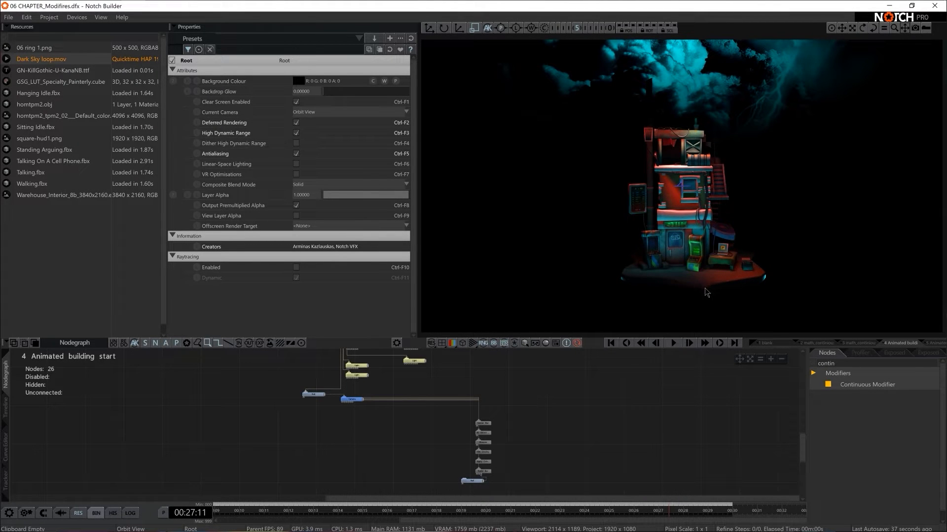
# - Move the two Area Light nodes next to the spot Light nodes in the node graph
pyautogui.moveTo(434, 346); pyautogui.dragTo(453, 455, button='middle')
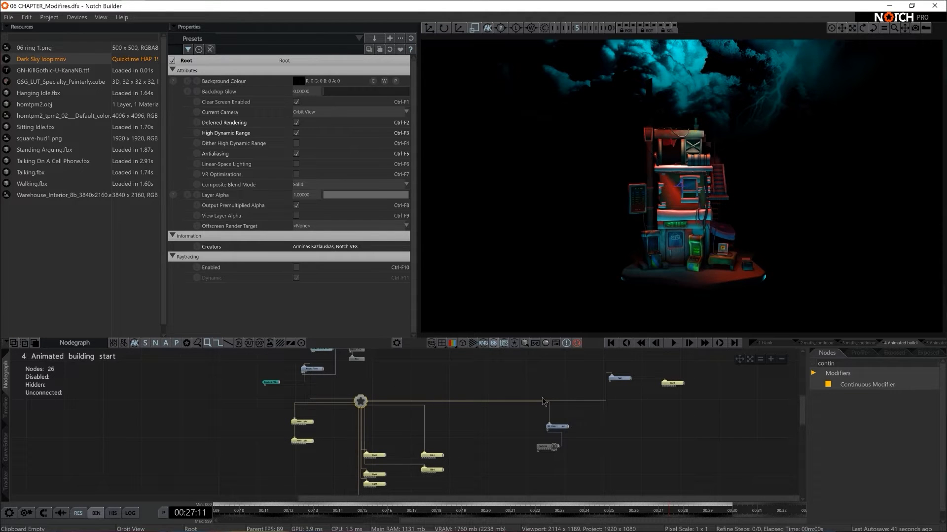
pyautogui.moveTo(397, 443); pyautogui.dragTo(399, 423, button='middle')
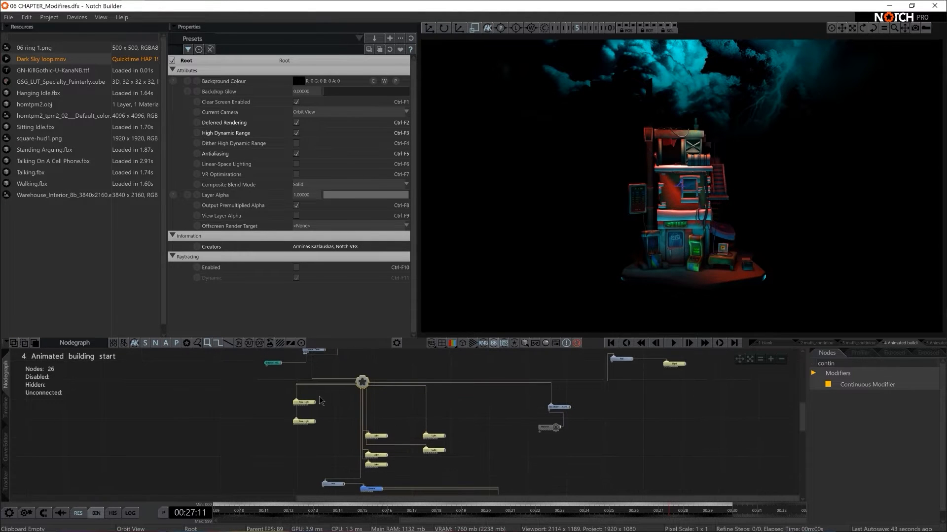
pyautogui.click(306, 422)
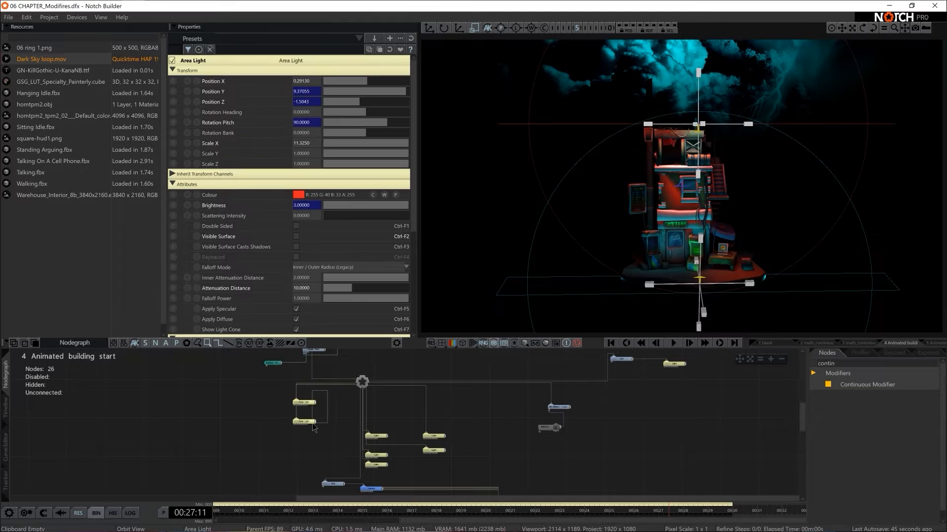
pyautogui.moveTo(314, 423); pyautogui.dragTo(319, 456)
pyautogui.moveTo(329, 391); pyautogui.dragTo(327, 436)
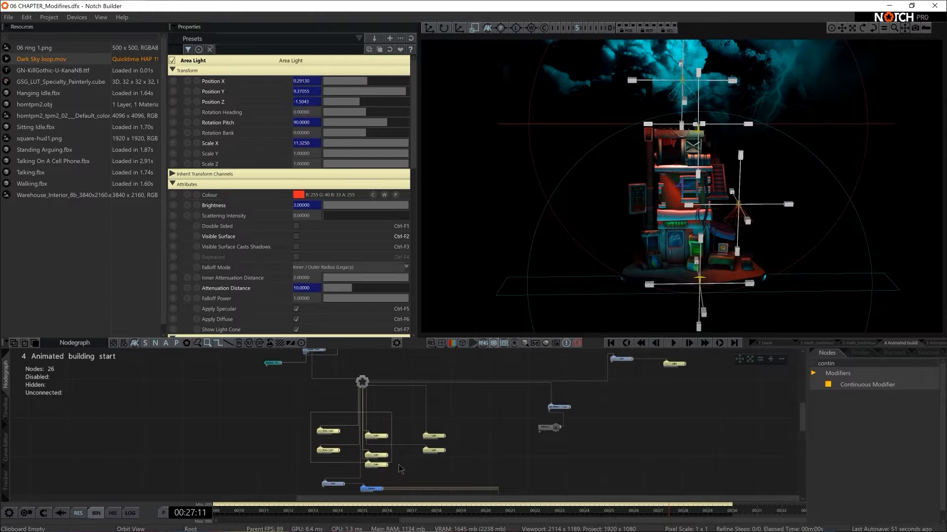
# - Disable the two Area Lights and the five spot Lights grouped beside them
pyautogui.moveTo(327, 452); pyautogui.dragTo(449, 475)
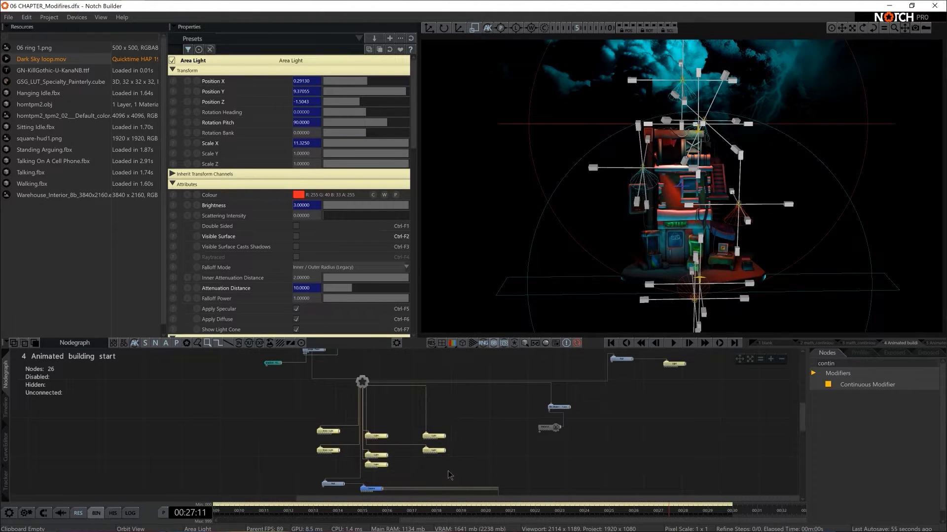
pyautogui.press('e')
pyautogui.click(483, 449)
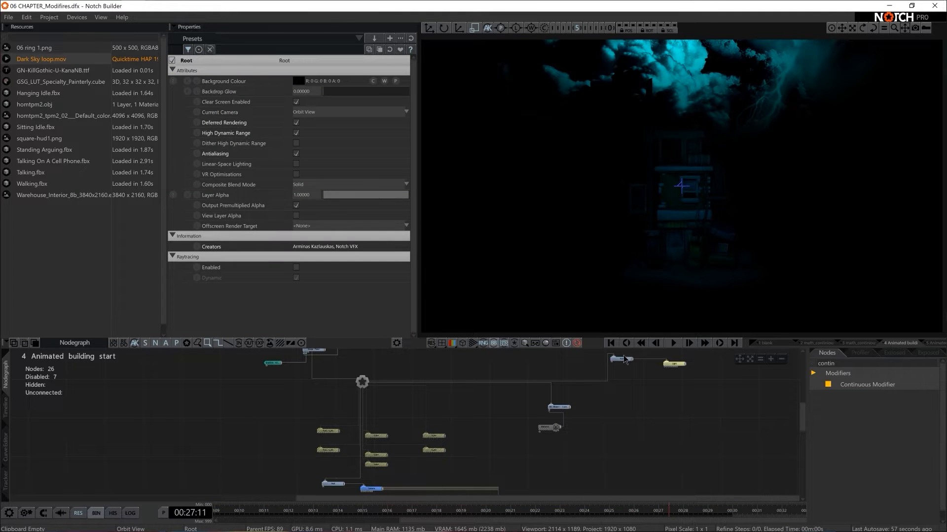
# - Turn the Null that carries the remaining blue Light to a Rotation Heading of about -7.7
pyautogui.click(622, 360)
pyautogui.moveTo(371, 112); pyautogui.dragTo(355, 127)
pyautogui.scroll(4, 562, 395)
pyautogui.moveTo(599, 408); pyautogui.dragTo(399, 493, button='middle')
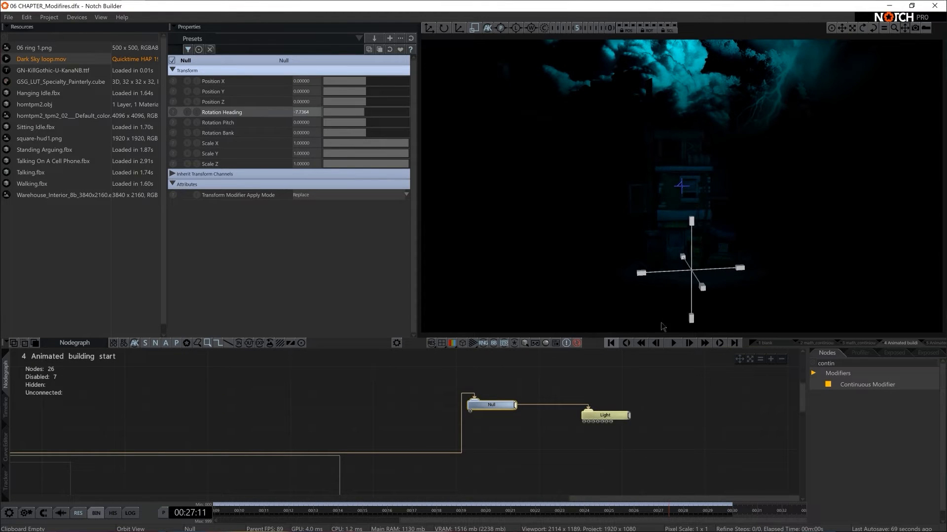
# - Add a Continuous Modifier below the Null and connect it to the Null's Rotation Heading
pyautogui.moveTo(858, 392); pyautogui.dragTo(537, 439)
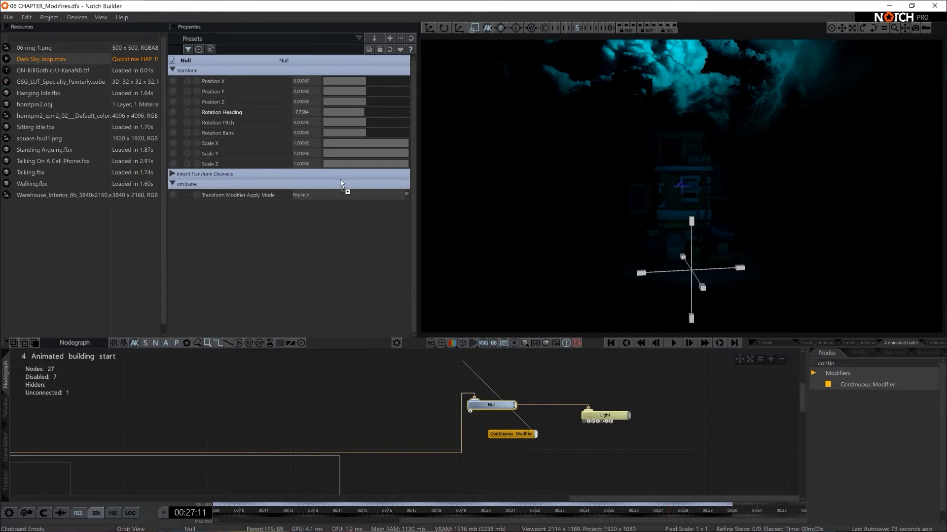
pyautogui.moveTo(303, 126); pyautogui.dragTo(304, 113)
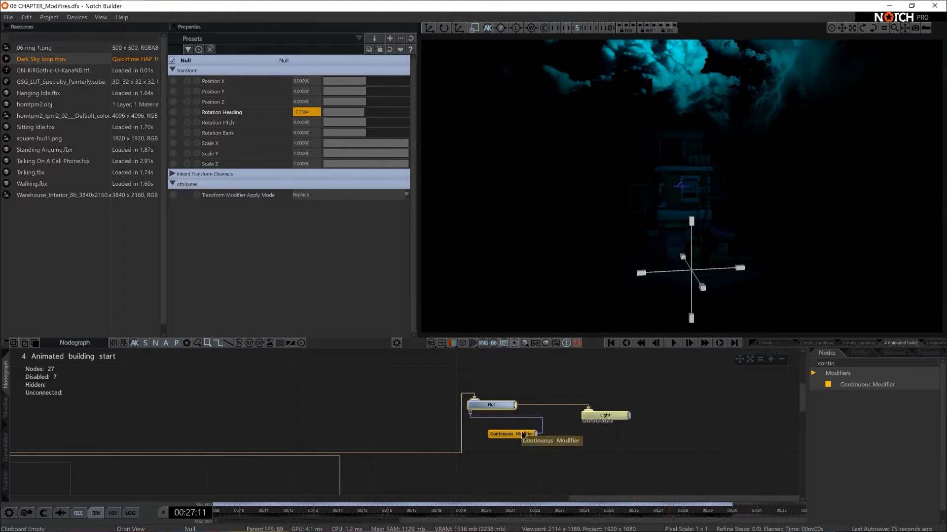
pyautogui.moveTo(513, 433); pyautogui.dragTo(503, 434)
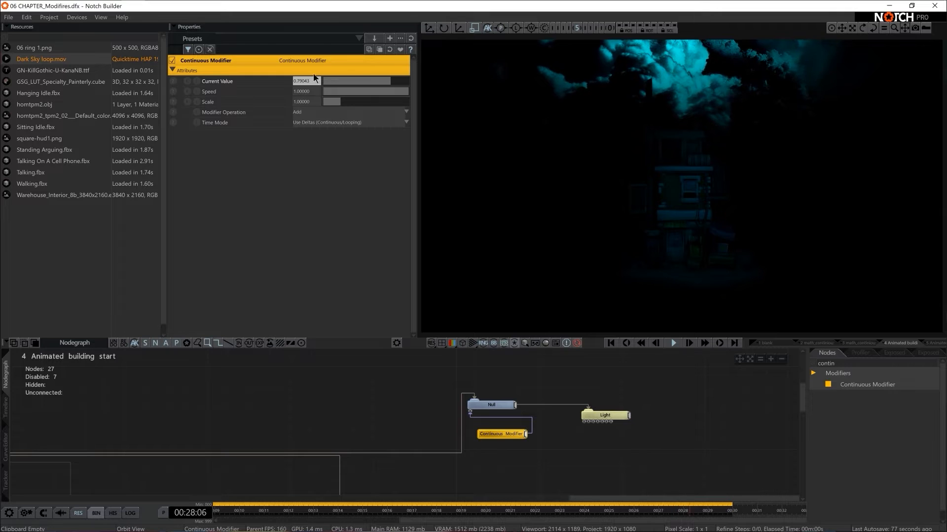
# - Set the Continuous Modifier's Speed to 15 and then raise it to 30
pyautogui.click(310, 92)
pyautogui.write('15')
pyautogui.press('Return')
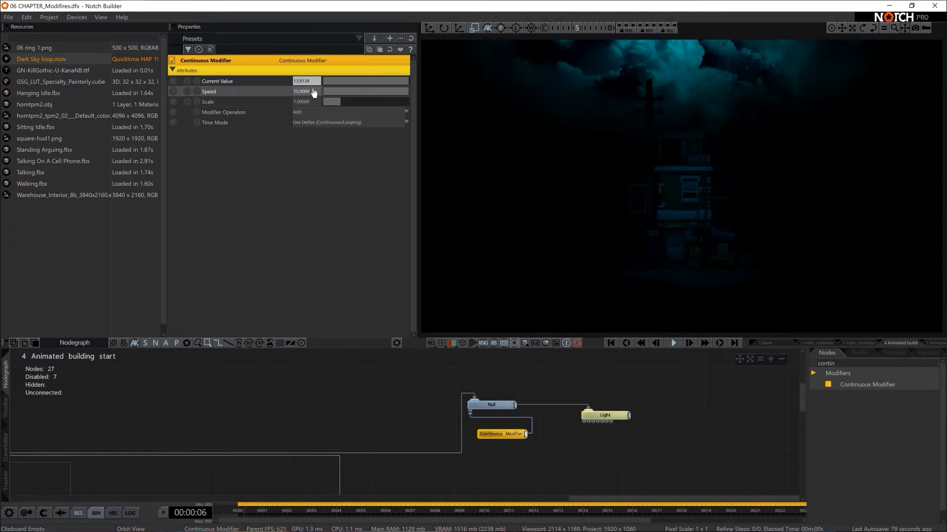
pyautogui.click(310, 92)
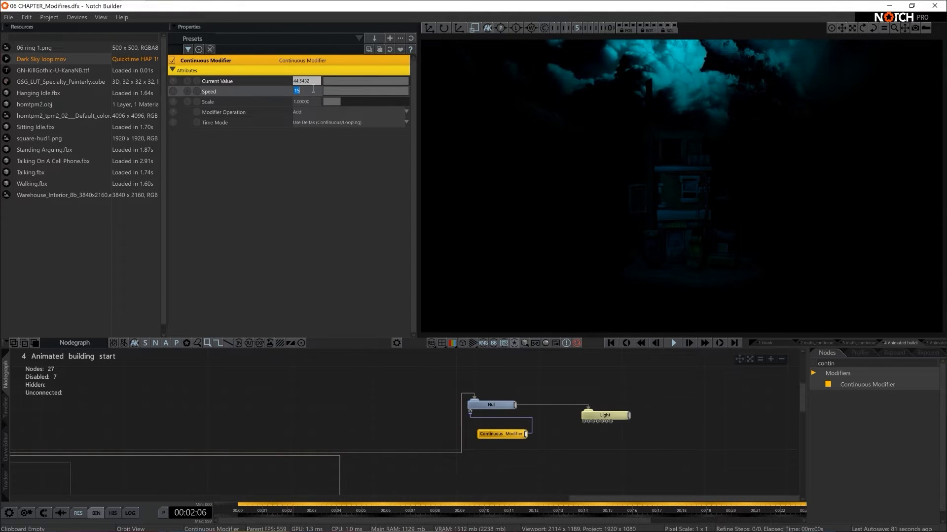
pyautogui.write('30')
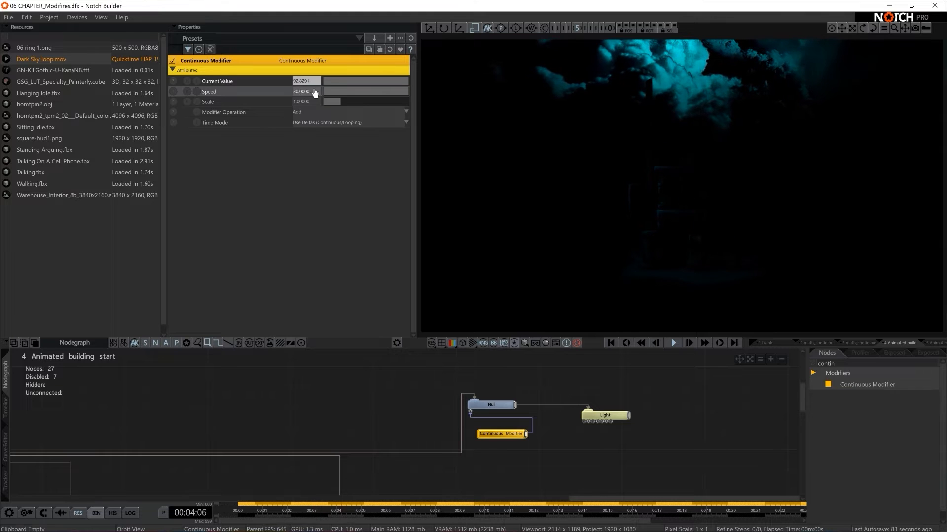
pyautogui.press('Return')
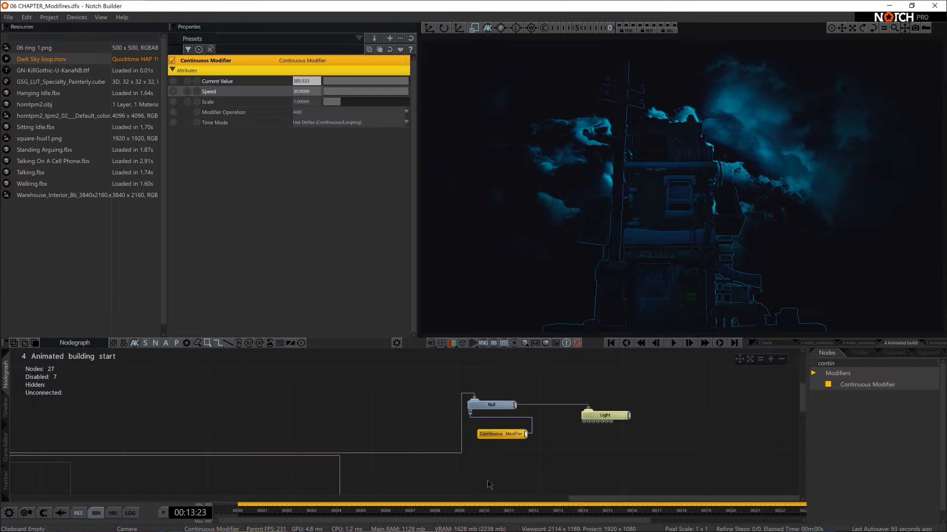
# - Move the two disabled Area Lights away from the group of disabled Lights in the node graph
pyautogui.scroll(-2, 487, 485)
pyautogui.moveTo(487, 485); pyautogui.dragTo(602, 398, button='middle')
pyautogui.moveTo(411, 452); pyautogui.dragTo(635, 414, button='middle')
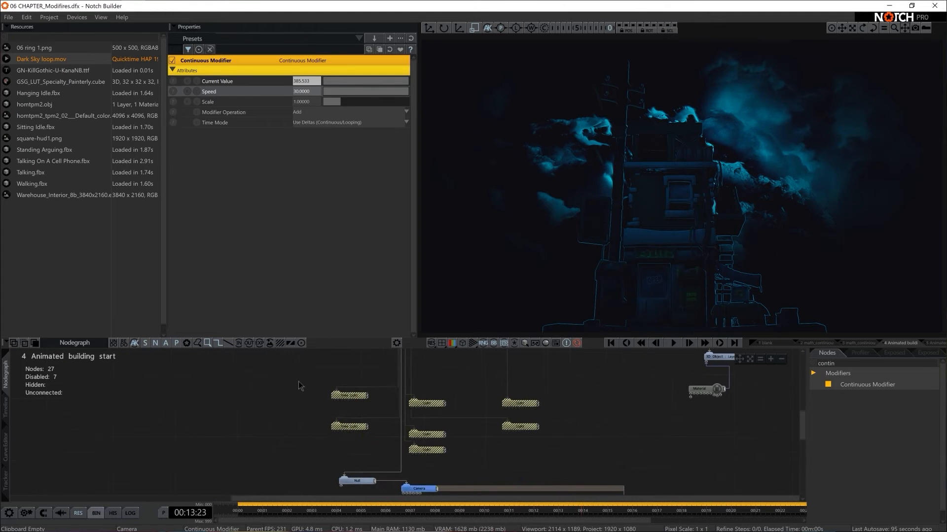
pyautogui.moveTo(298, 383); pyautogui.dragTo(302, 433)
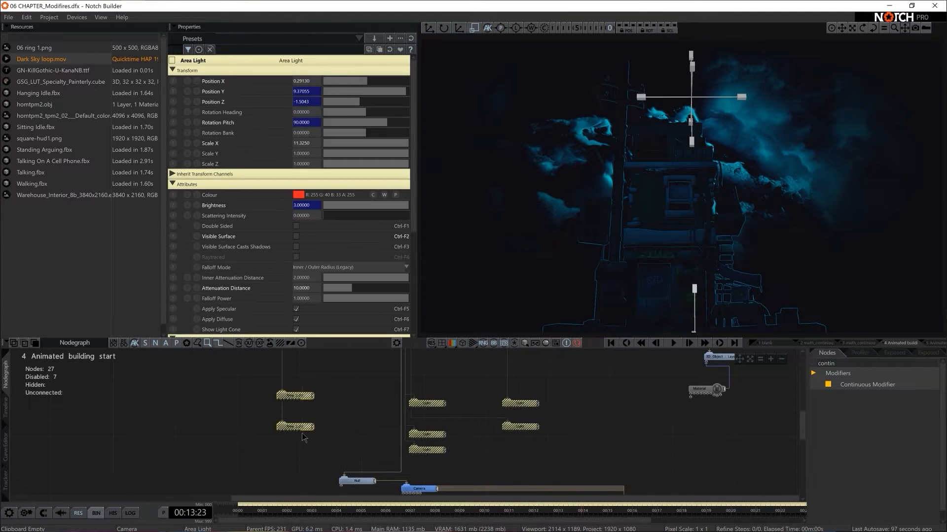
# - Enable both the red and the cyan Area Light, toggling the red one to compare its effect on the building
pyautogui.press('d')
pyautogui.click(299, 434)
pyautogui.moveTo(331, 384); pyautogui.dragTo(297, 433)
pyautogui.press('d')
pyautogui.press('d')
pyautogui.click(348, 421)
pyautogui.click(309, 396)
pyautogui.press('d')
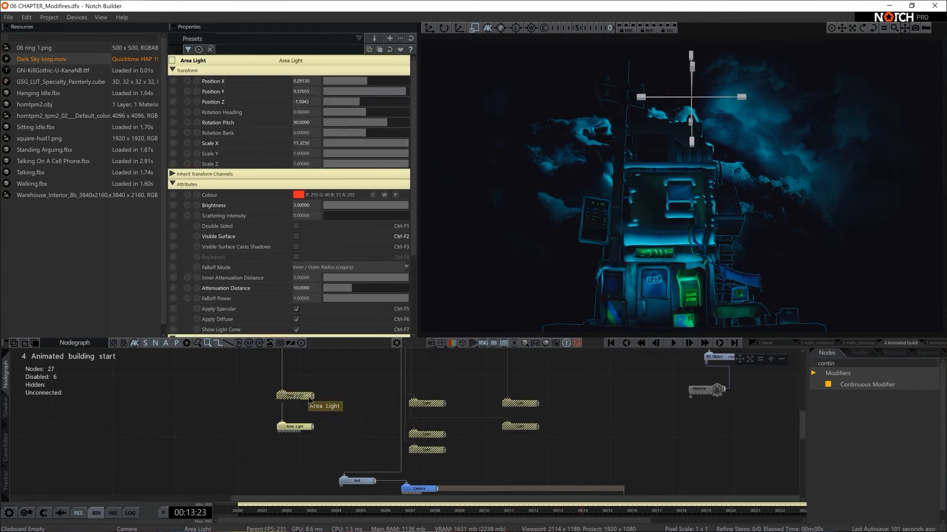
pyautogui.press('d')
pyautogui.click(302, 426)
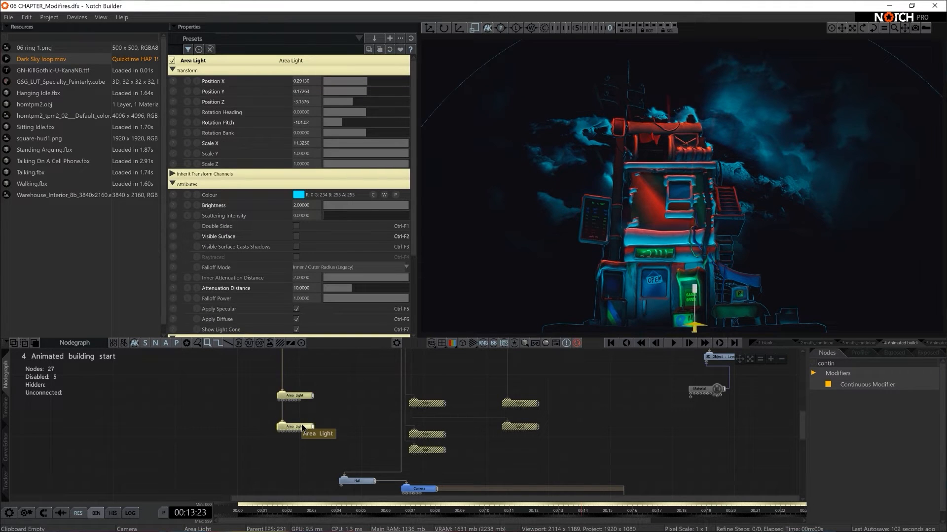
pyautogui.click(307, 395)
pyautogui.press('d')
pyautogui.press('d')
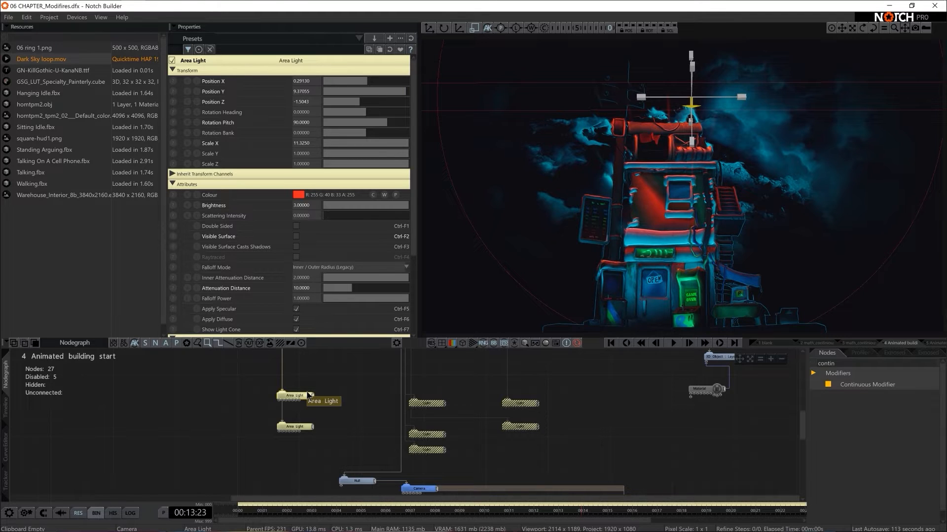
# - Add a Math Modifier to the graph and place it beside the two Area Lights
pyautogui.write('amth')
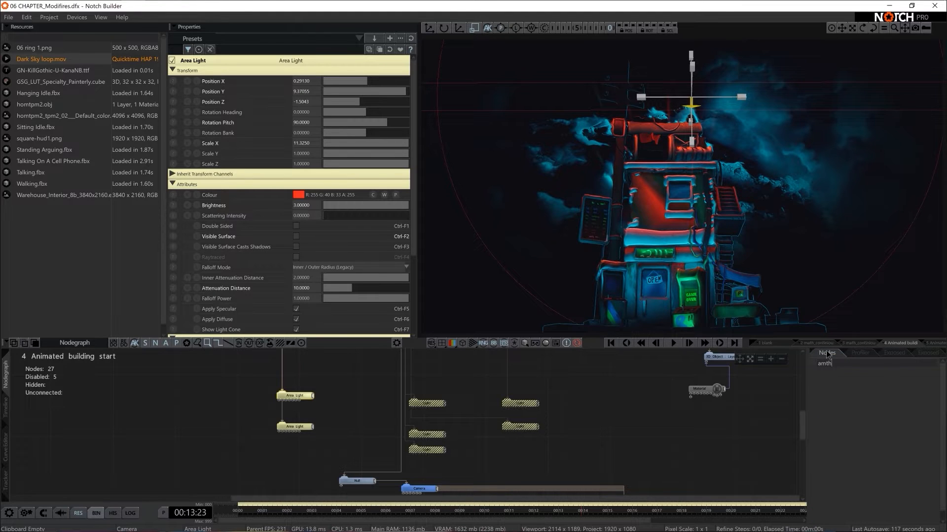
pyautogui.press('BackSpace')
pyautogui.press('BackSpace')
pyautogui.press('BackSpace')
pyautogui.press('BackSpace')
pyautogui.write('math')
pyautogui.moveTo(859, 384); pyautogui.dragTo(217, 386)
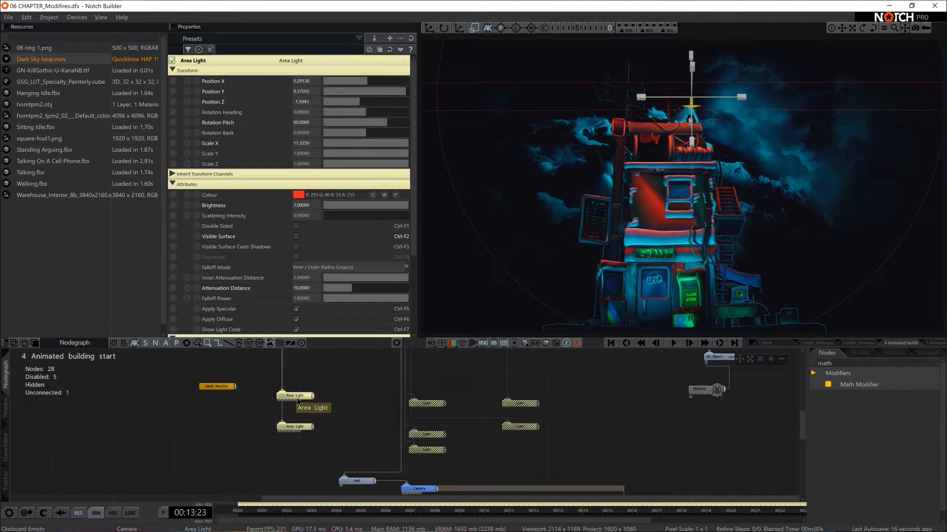
pyautogui.click(304, 206)
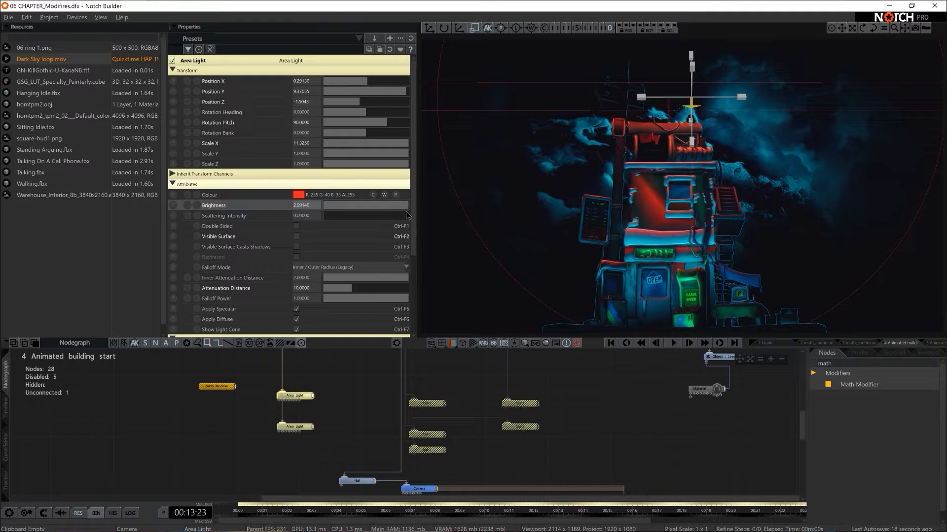
pyautogui.click(292, 427)
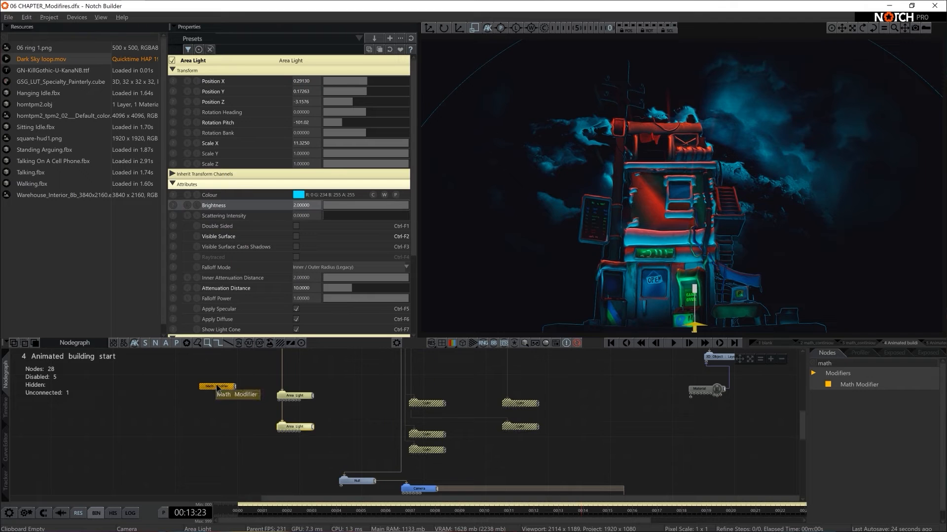
pyautogui.moveTo(220, 386); pyautogui.dragTo(251, 410)
# - Set the red Area Light's Brightness to 0 and connect the Math Modifier to that Brightness
pyautogui.click(310, 397)
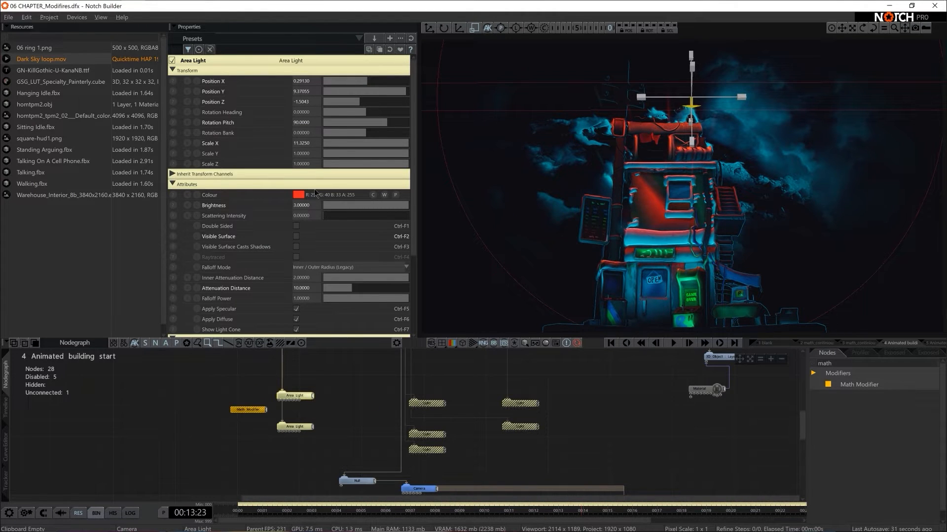
pyautogui.click(307, 205)
pyautogui.write('0')
pyautogui.press('Return')
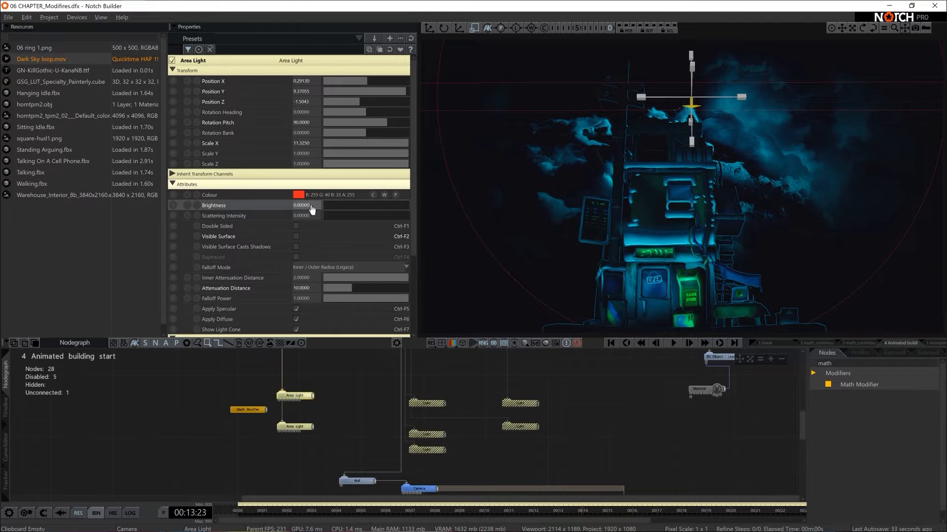
pyautogui.moveTo(266, 409); pyautogui.dragTo(286, 237)
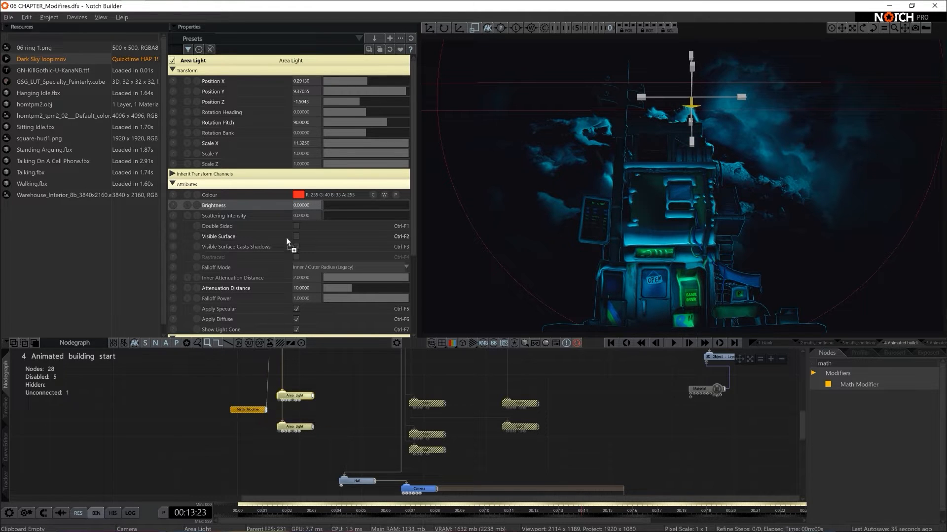
pyautogui.moveTo(308, 204); pyautogui.dragTo(307, 205)
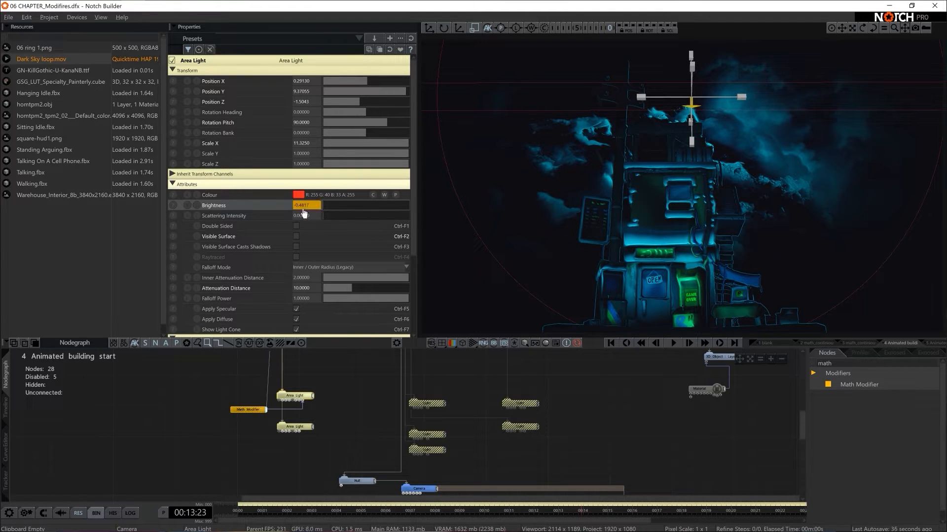
pyautogui.click(257, 421)
pyautogui.click(288, 396)
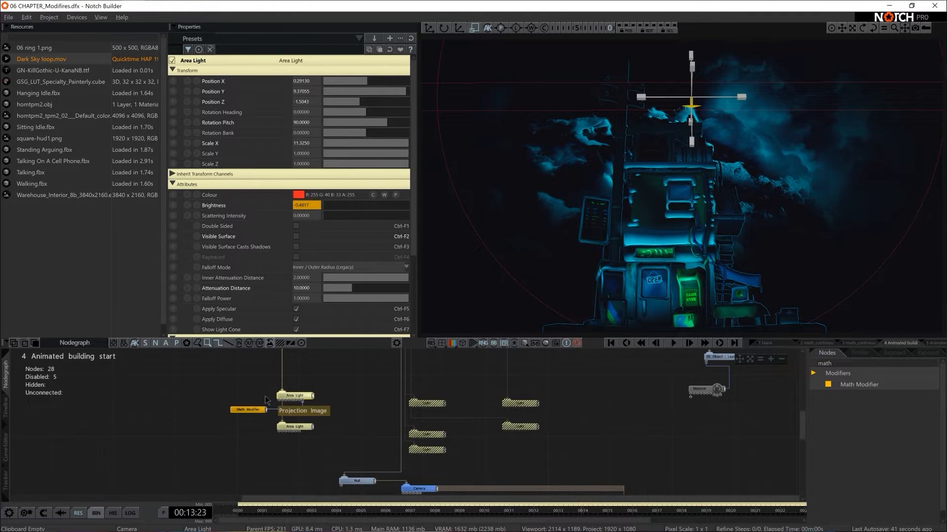
# - Set the Math Modifier's Scale to 3 and its Speed to 0.5
pyautogui.click(249, 410)
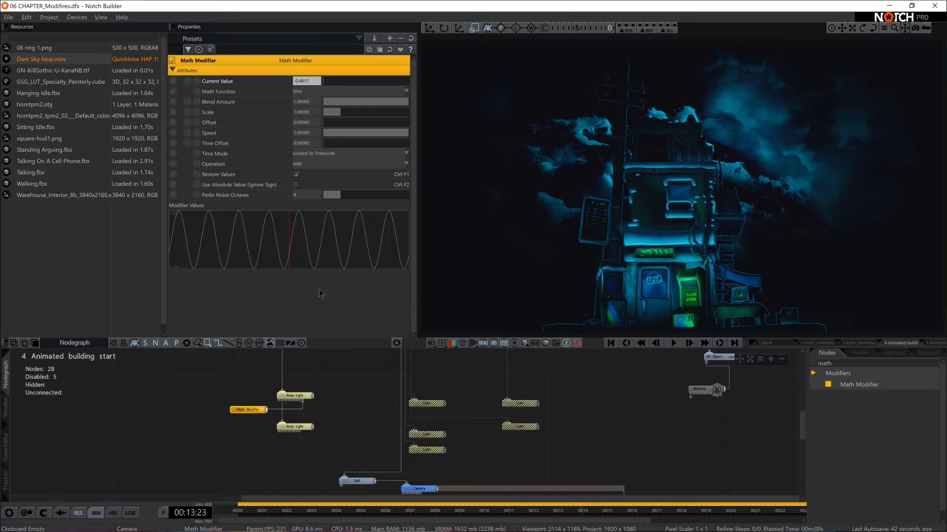
pyautogui.doubleClick(302, 113)
pyautogui.write('3')
pyautogui.press('Return')
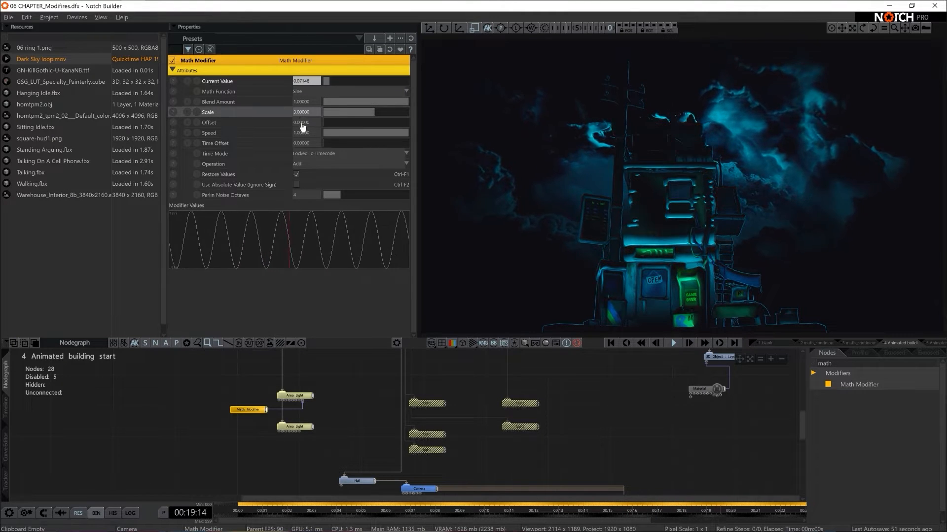
pyautogui.click(320, 134)
pyautogui.write('1.5')
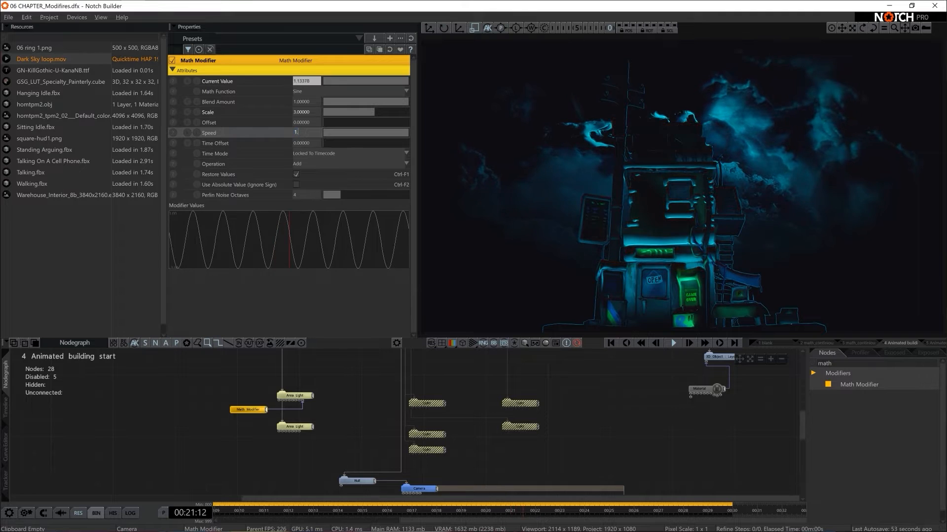
pyautogui.press('BackSpace')
pyautogui.press('BackSpace')
pyautogui.press('BackSpace')
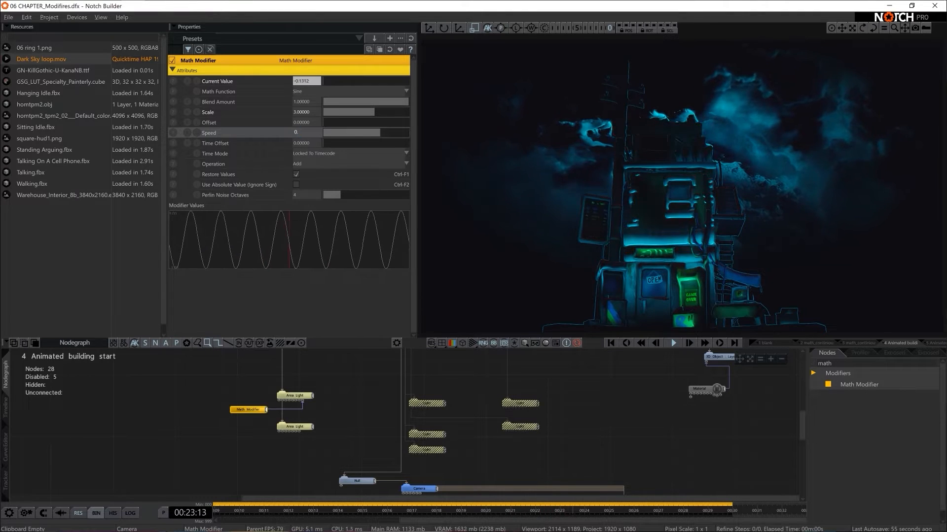
pyautogui.write('0.5')
pyautogui.press('Return')
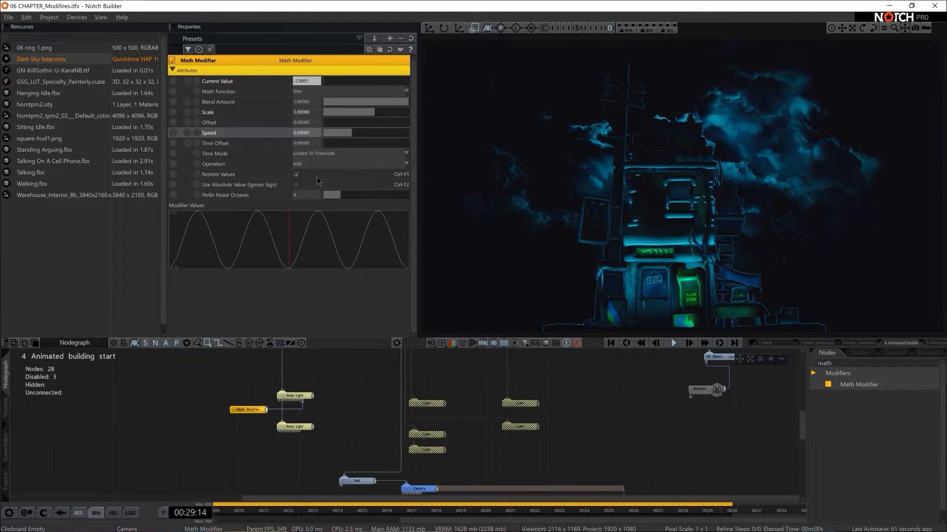
# - Duplicate the Math Modifier and place the copy next to the cyan Area Light
pyautogui.moveTo(345, 414); pyautogui.dragTo(414, 405, button='middle')
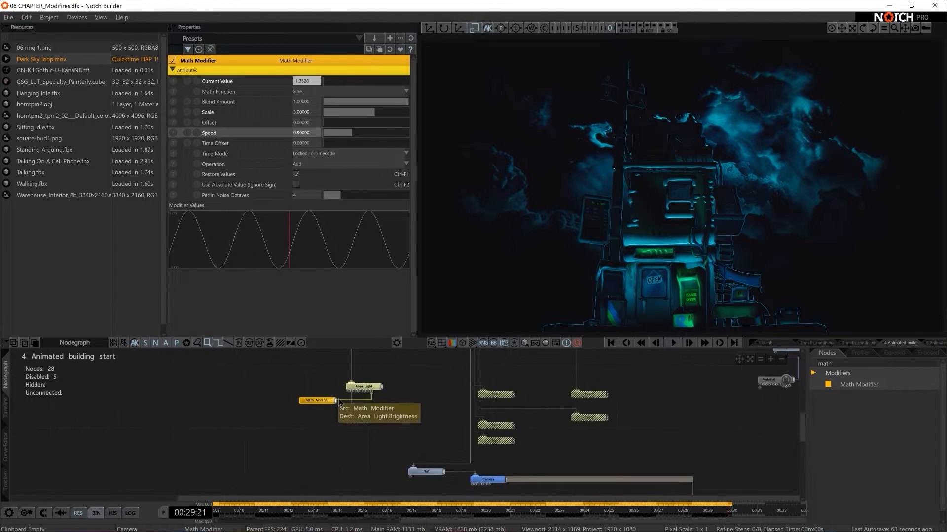
pyautogui.moveTo(318, 403); pyautogui.dragTo(303, 403)
pyautogui.hotkey('ctrl', 'c')
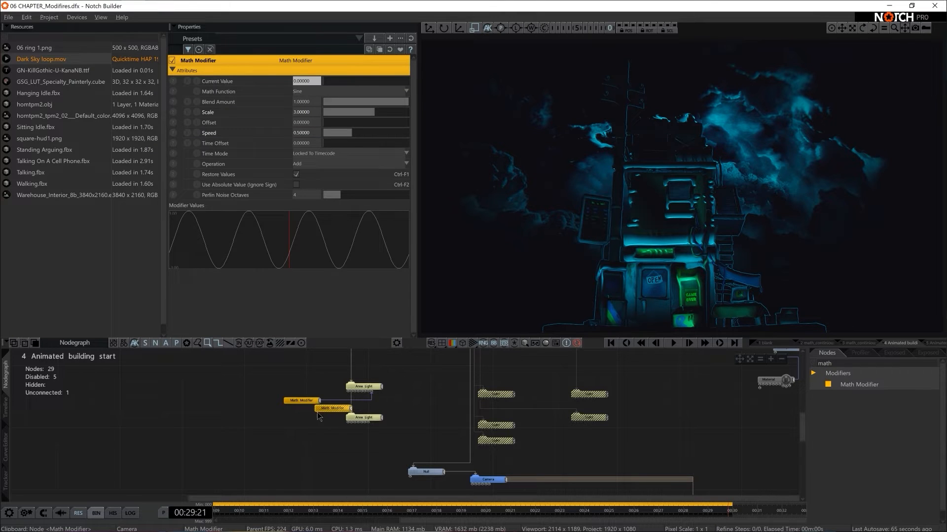
pyautogui.hotkey('ctrl', 'v')
# - Set the cyan Area Light's Brightness to 0 and connect the copied Math Modifier to it
pyautogui.click(361, 418)
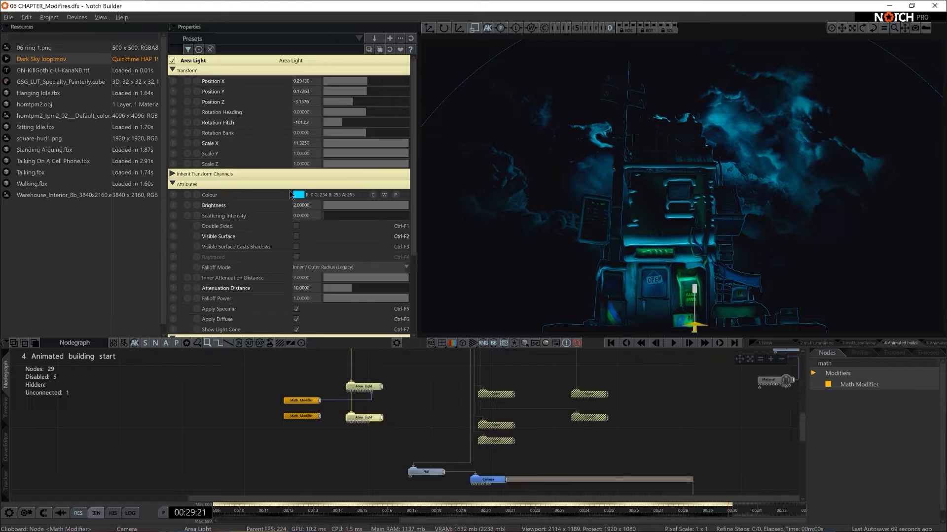
pyautogui.click(301, 207)
pyautogui.write('0')
pyautogui.press('Return')
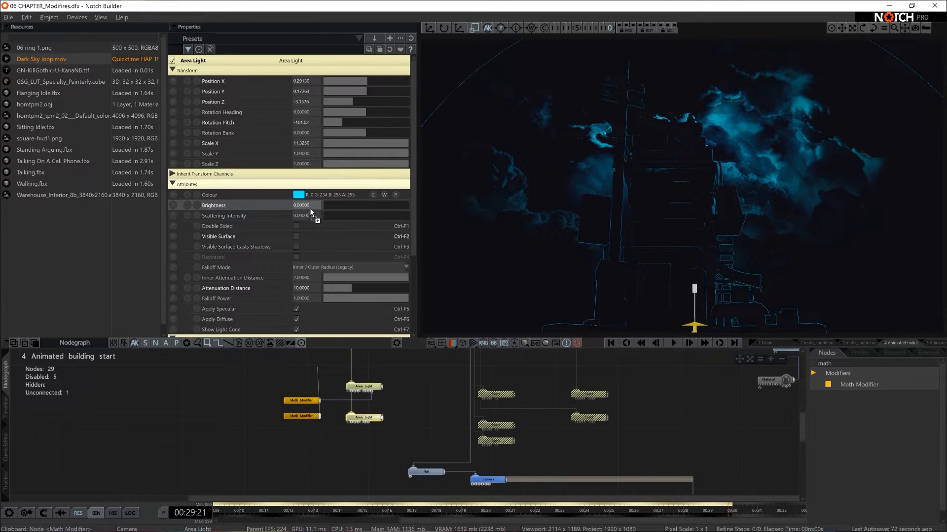
# - Set the copied Math Modifier's Scale to 2 and move it slightly below the cyan Area Light
pyautogui.click(312, 400)
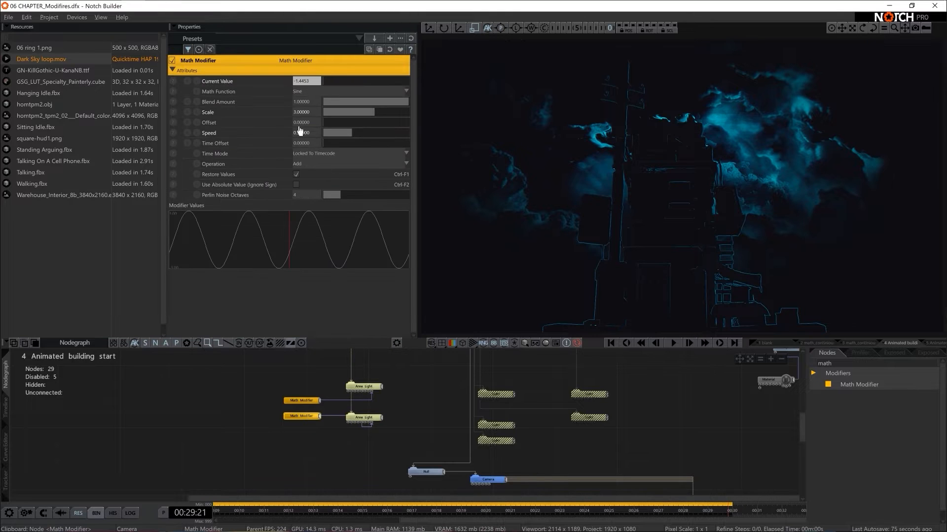
pyautogui.click(306, 111)
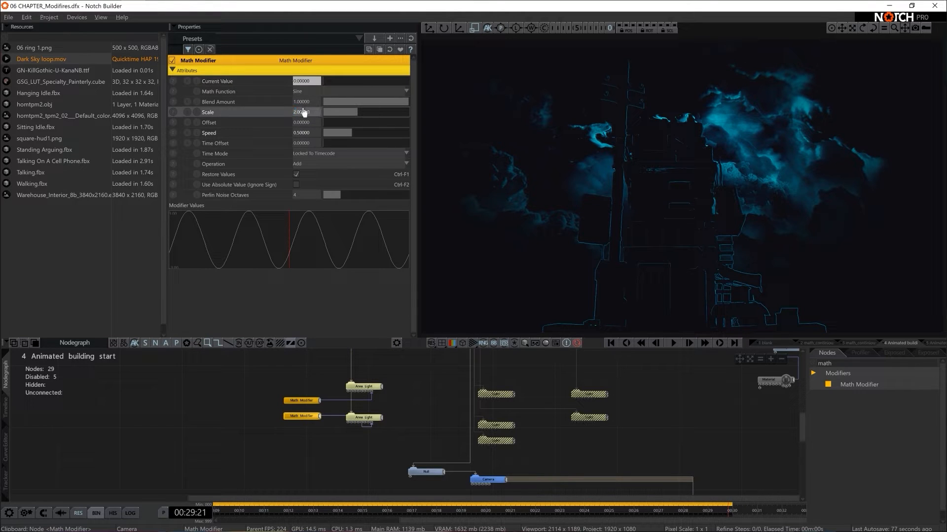
pyautogui.click(364, 419)
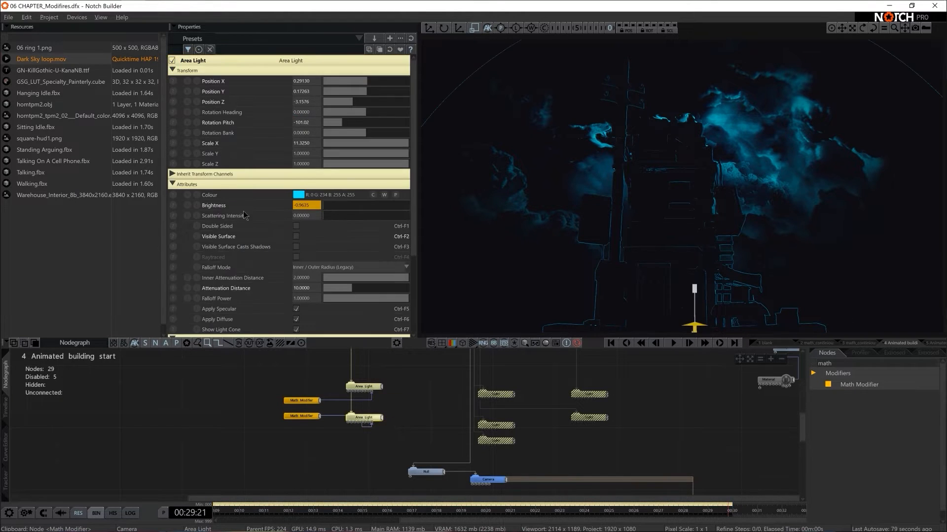
pyautogui.click(308, 416)
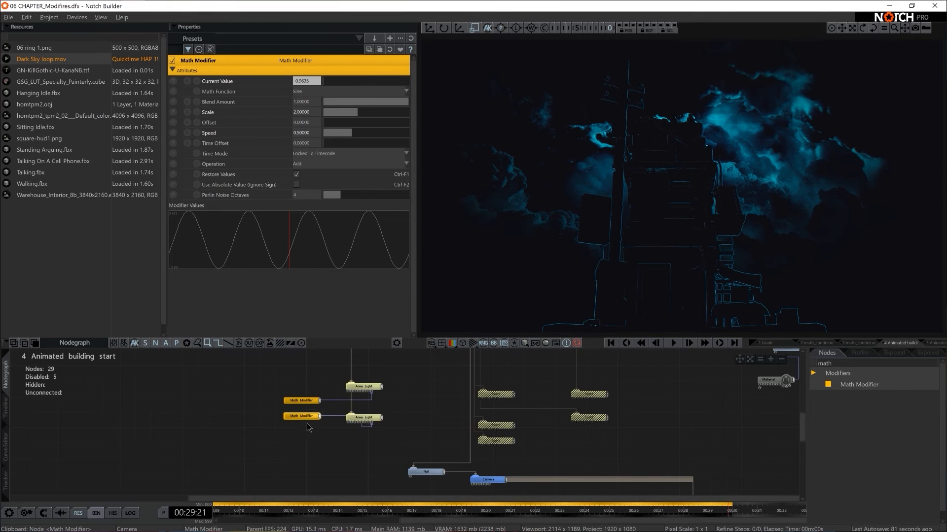
pyautogui.click(336, 424)
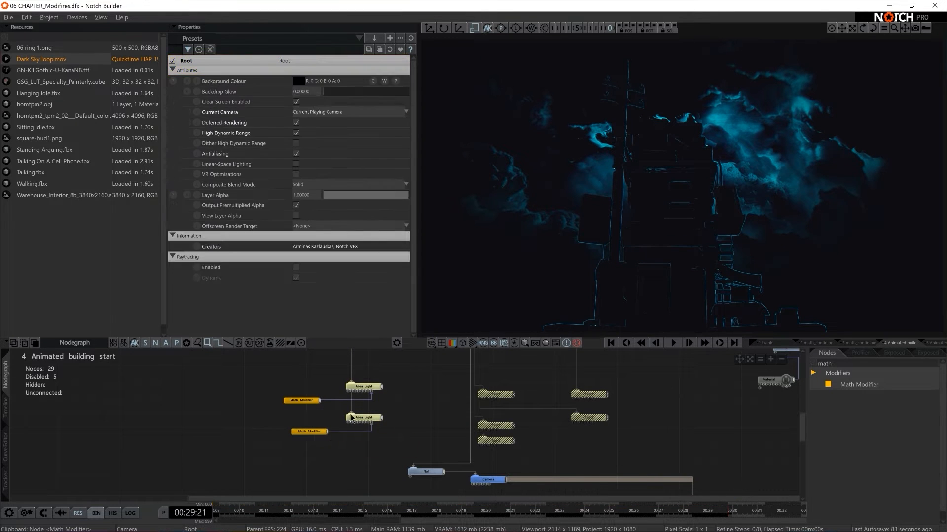
# - Try the Cosine math function on the cyan light's Math Modifier and switch it back to Sine
pyautogui.click(319, 433)
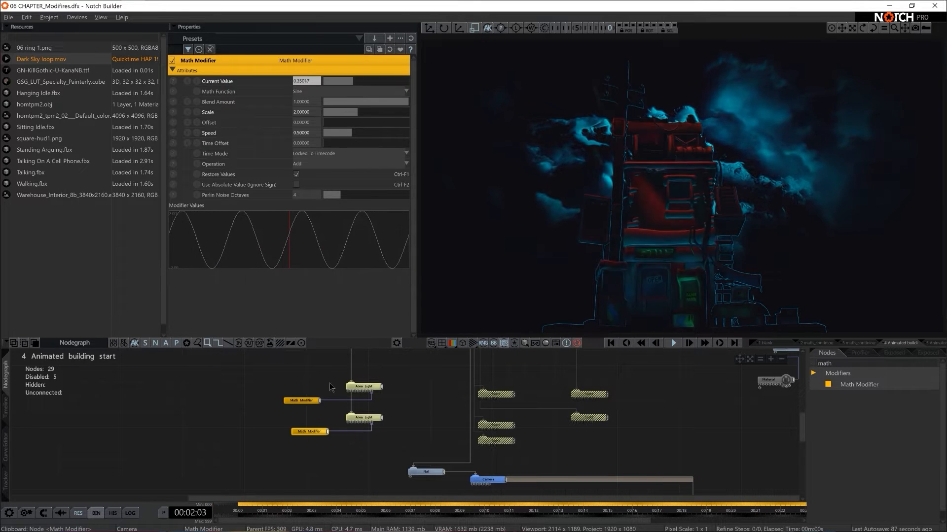
pyautogui.click(315, 91)
pyautogui.click(313, 106)
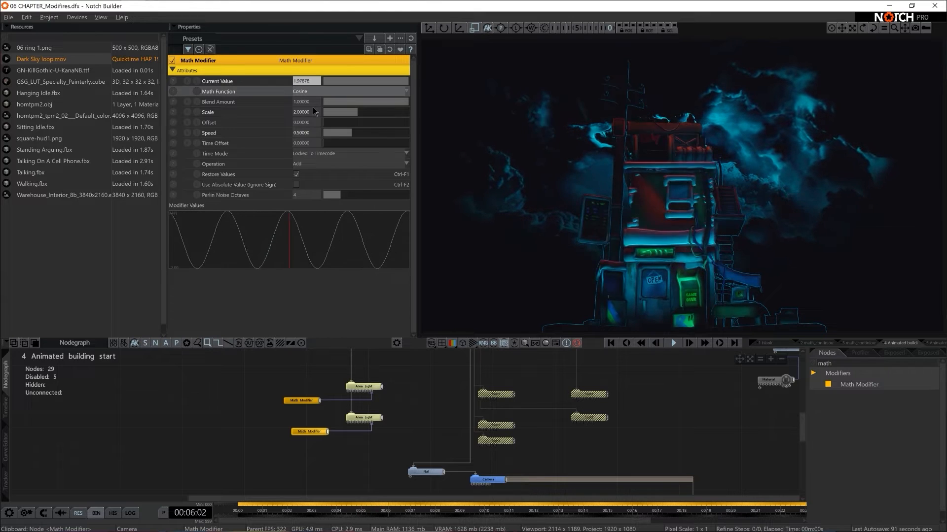
pyautogui.click(306, 91)
pyautogui.click(304, 97)
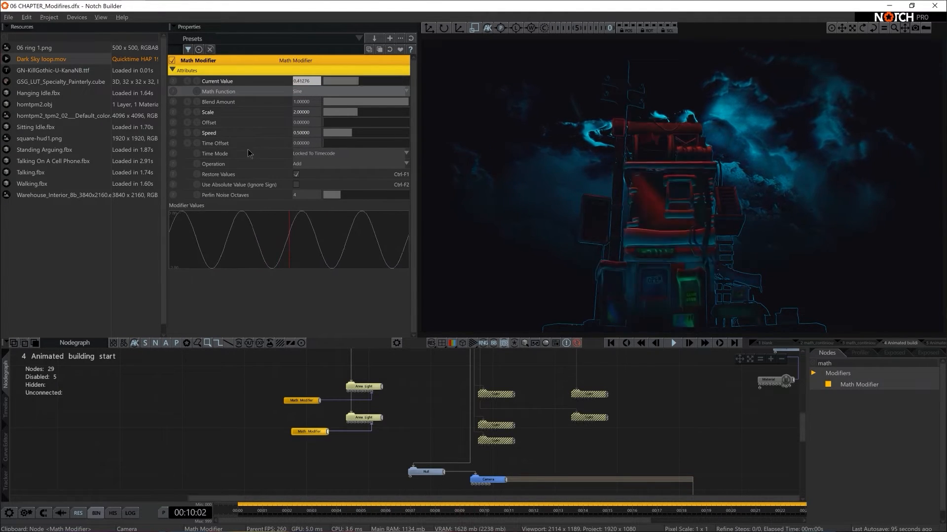
# - Set the cyan light's Math Modifier Time Offset to 0.25, raise it to 0.5, and align the node under the first modifier
pyautogui.doubleClick(308, 143)
pyautogui.write('.25')
pyautogui.press('Return')
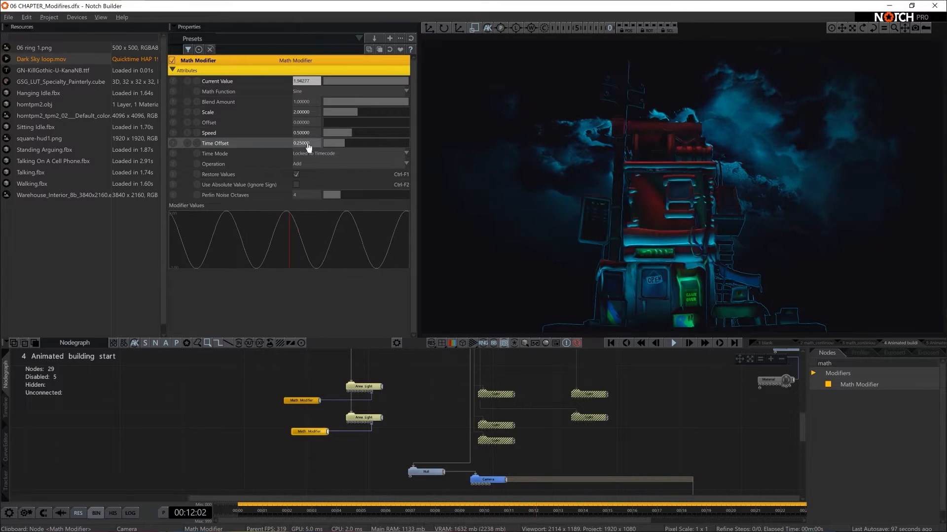
pyautogui.write('.5')
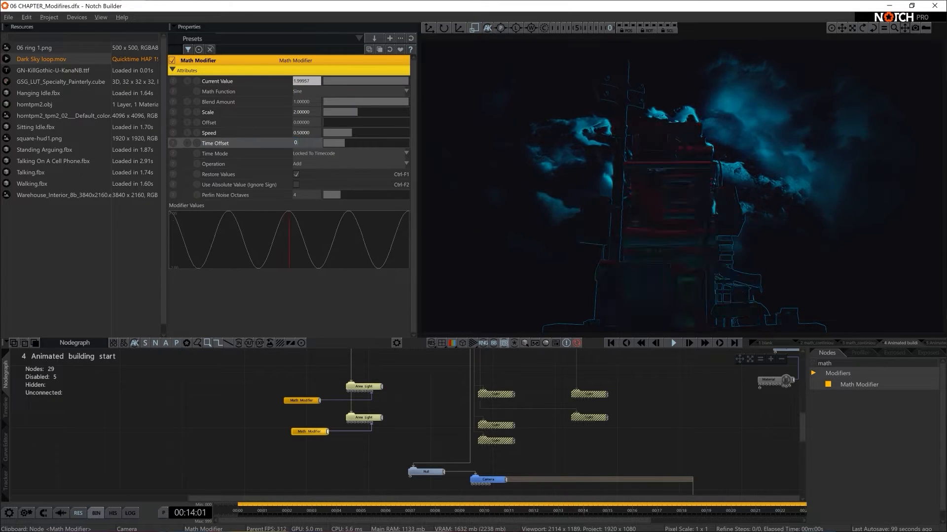
pyautogui.press('Return')
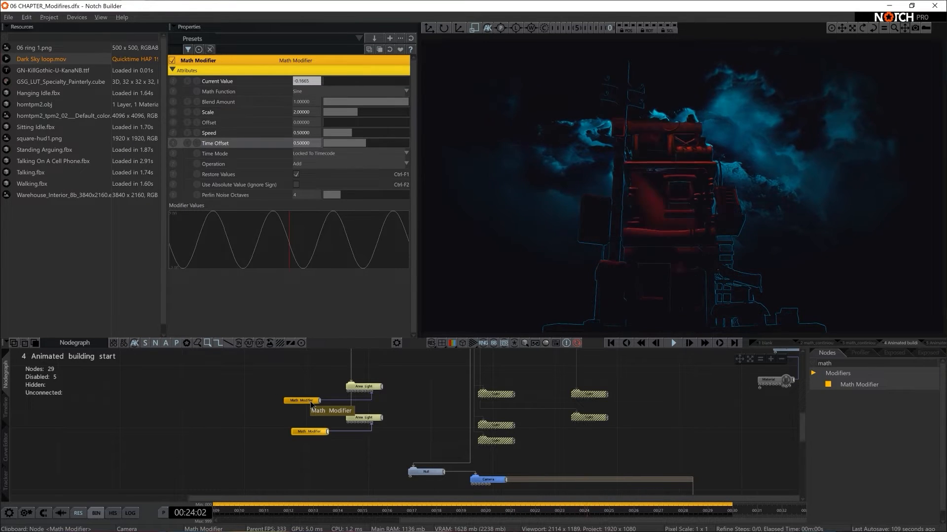
pyautogui.moveTo(318, 432); pyautogui.dragTo(310, 431)
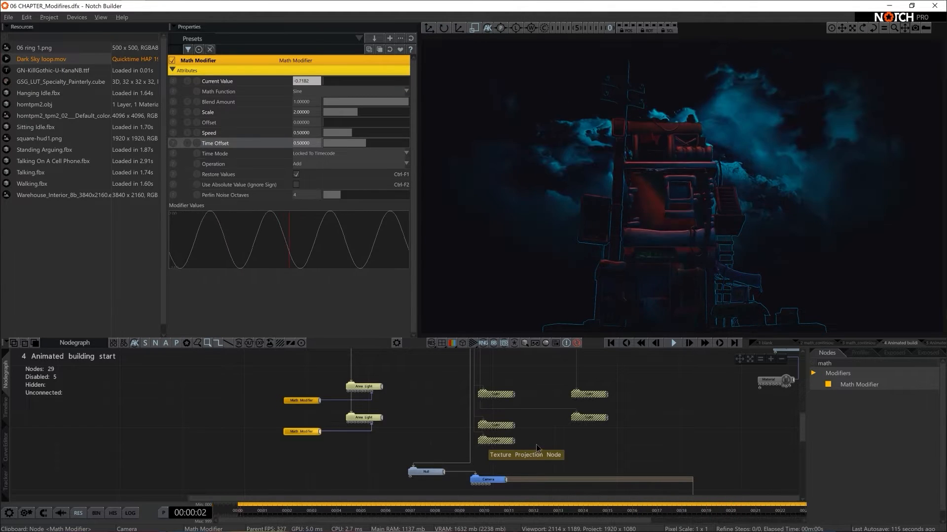
# - Enable the pair of Light nodes beside the other disabled lights and turn off both Area Lights
pyautogui.moveTo(563, 424); pyautogui.dragTo(480, 415, button='middle')
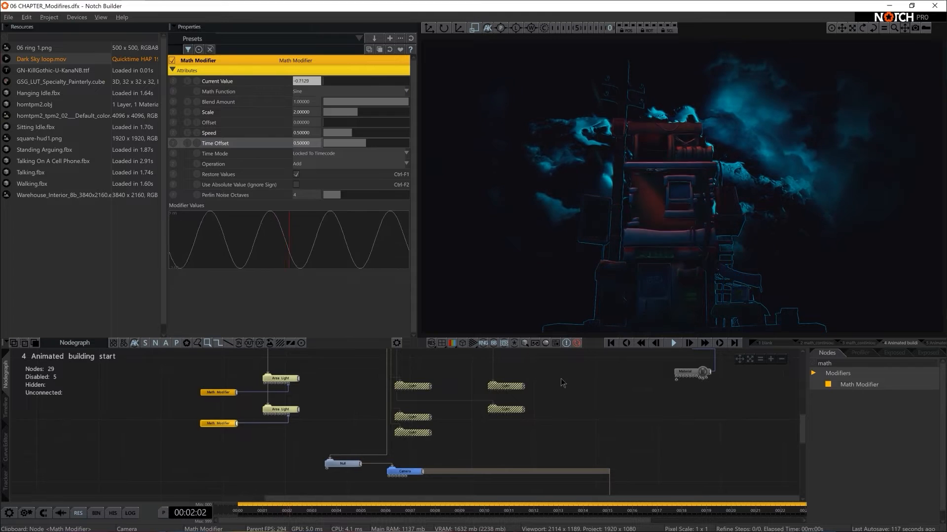
pyautogui.moveTo(562, 379); pyautogui.dragTo(512, 422)
pyautogui.hotkey('ctrl', 'e')
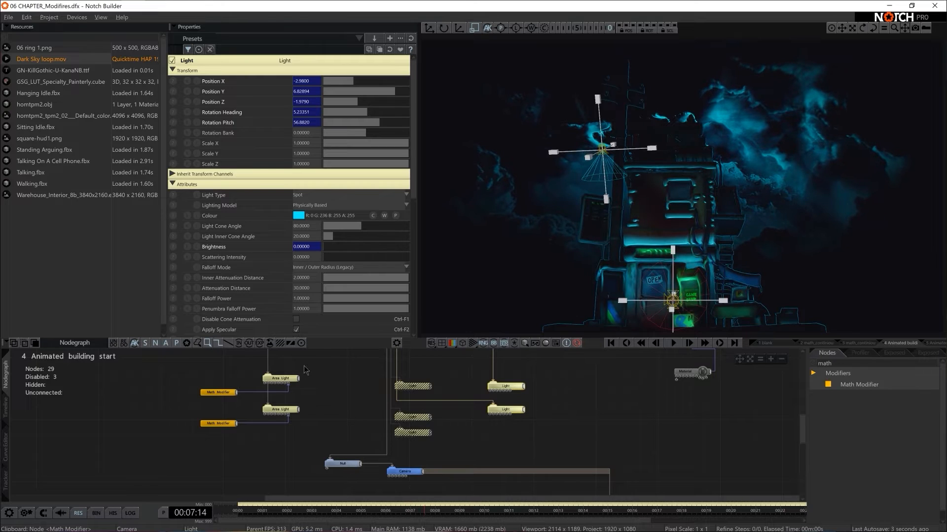
pyautogui.click(283, 409)
pyautogui.press('d')
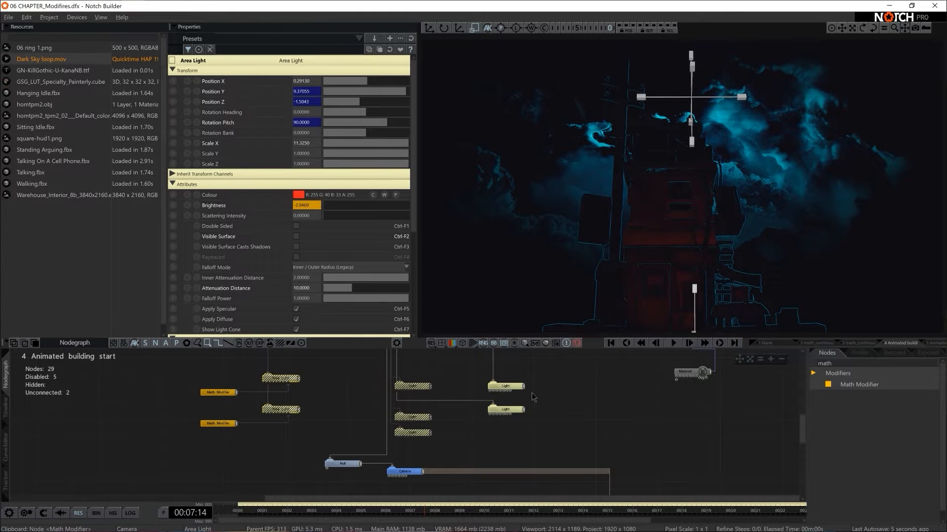
# - Enable the three remaining disabled Light nodes above the Camera and deselect them
pyautogui.click(515, 410)
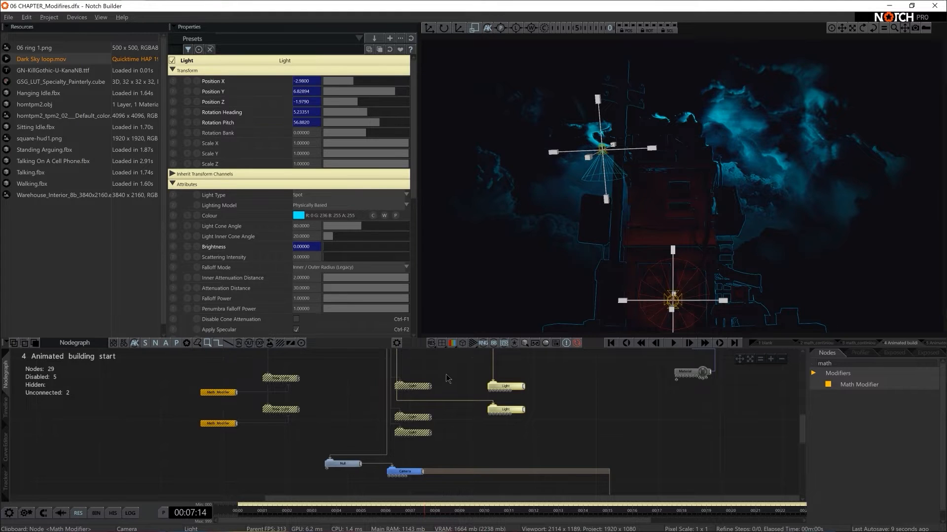
pyautogui.moveTo(446, 374); pyautogui.dragTo(418, 433)
pyautogui.press('d')
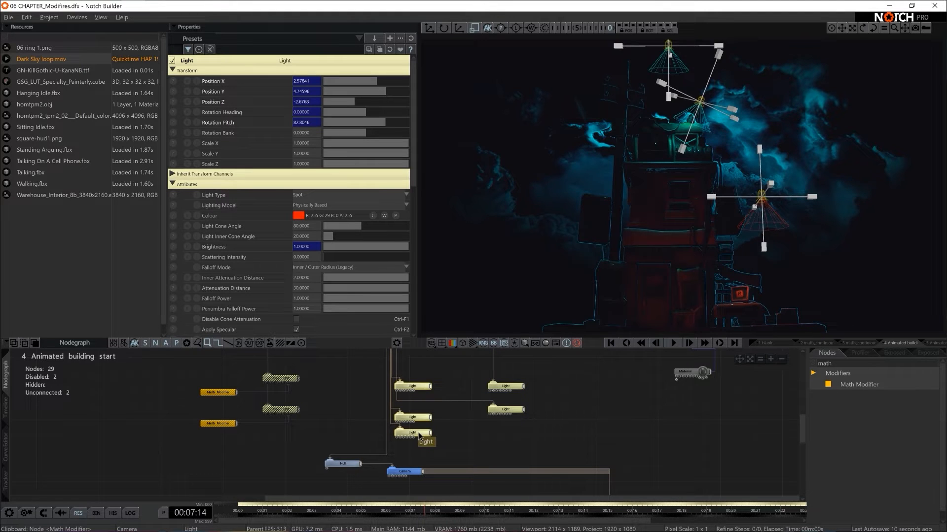
pyautogui.click(451, 432)
pyautogui.moveTo(450, 374); pyautogui.dragTo(418, 438)
pyautogui.click(330, 377)
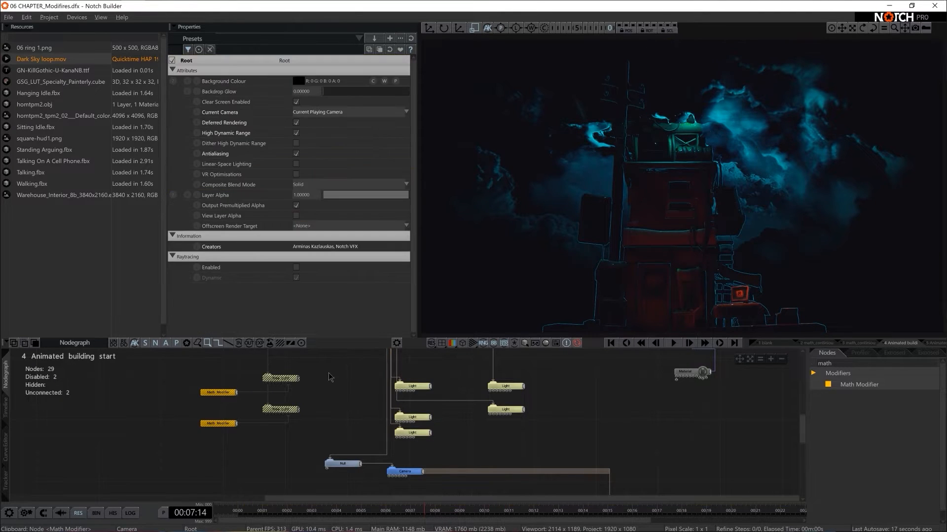
# - Re-enable both Area Lights and play the timeline
pyautogui.moveTo(329, 373); pyautogui.dragTo(288, 414)
pyautogui.press('d')
pyautogui.press('space')
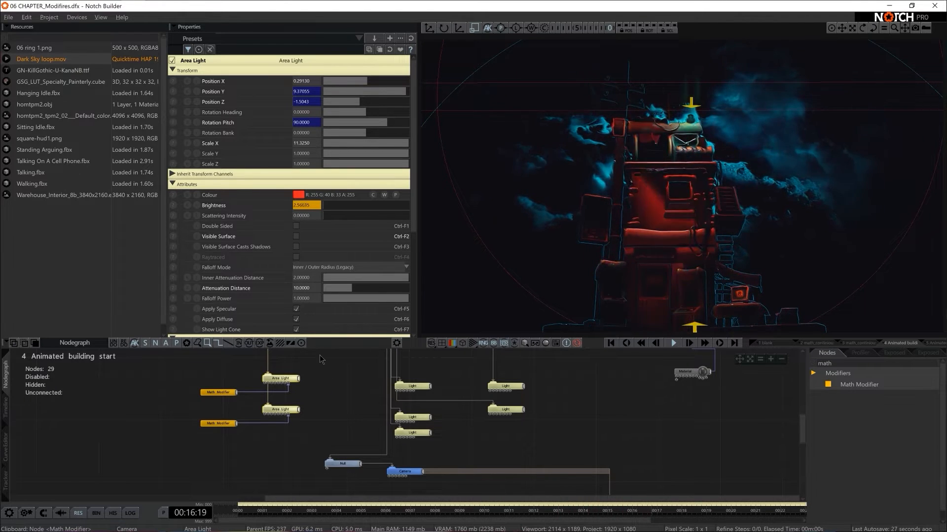
# - Try a Scale of 1 on the red Area Light's Math Modifier and undo the change
pyautogui.click(219, 392)
pyautogui.doubleClick(300, 112)
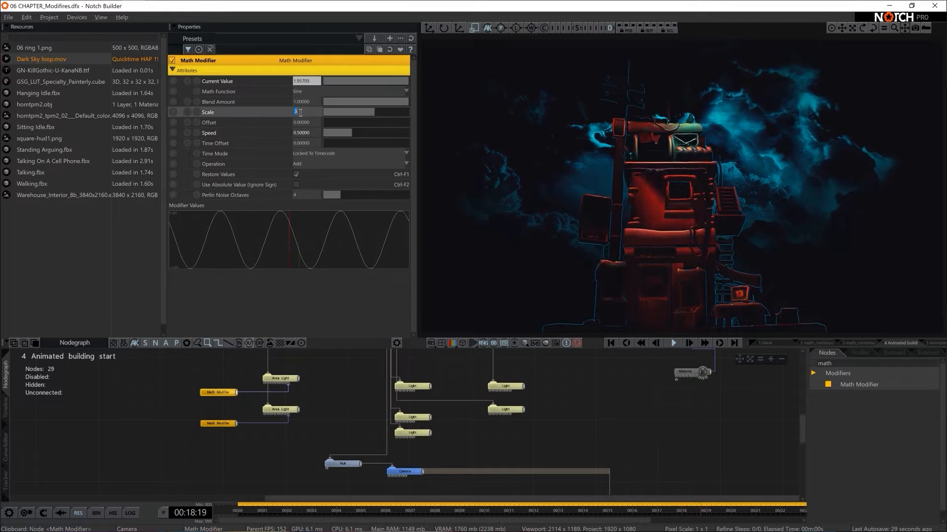
pyautogui.write('1')
pyautogui.press('Return')
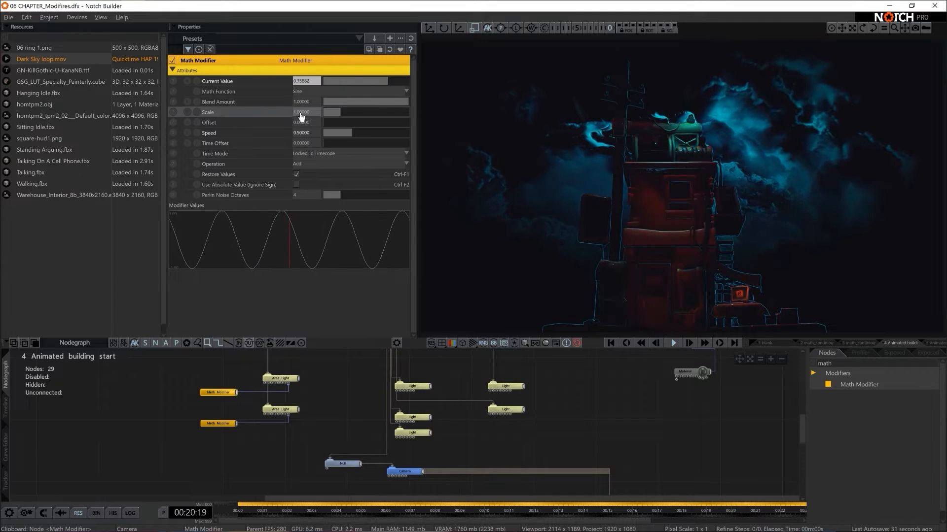
pyautogui.hotkey('ctrl', 'z')
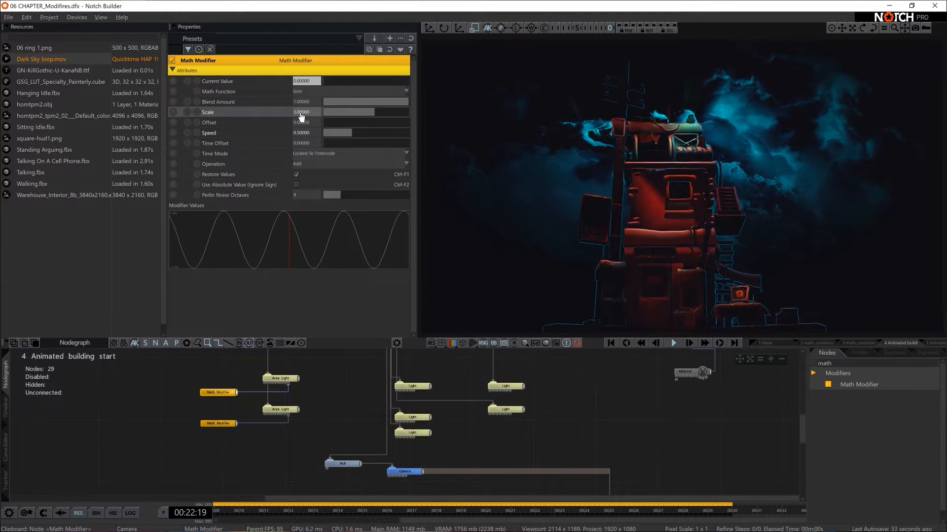
# - Set the Speed of the red Area Light's Math Modifier to 0.2
pyautogui.doubleClick(314, 132)
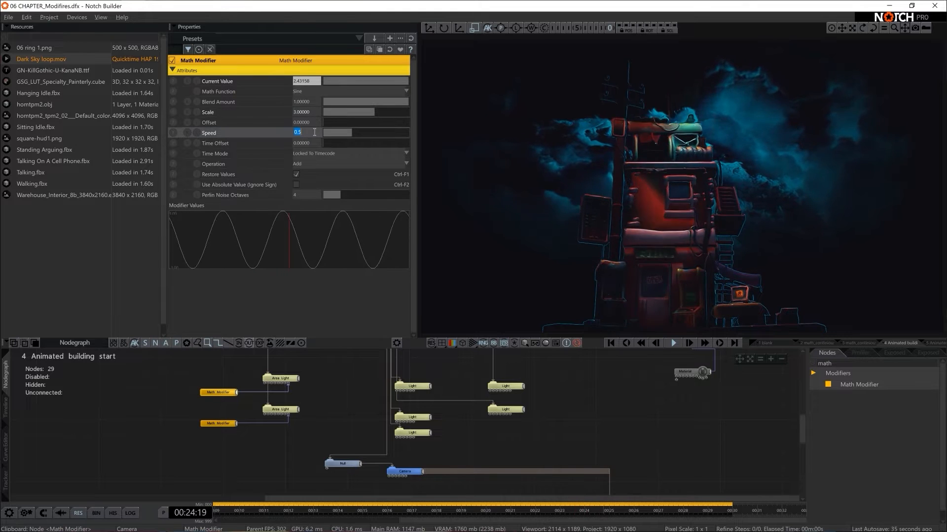
pyautogui.write('0.2')
pyautogui.press('Return')
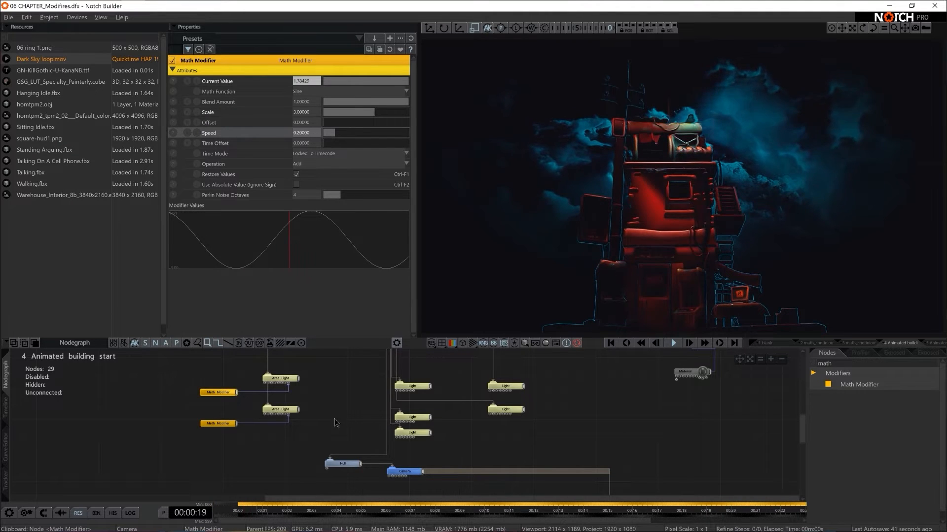
# - Set the Speed of the cyan Area Light's Math Modifier to 0.2
pyautogui.click(284, 409)
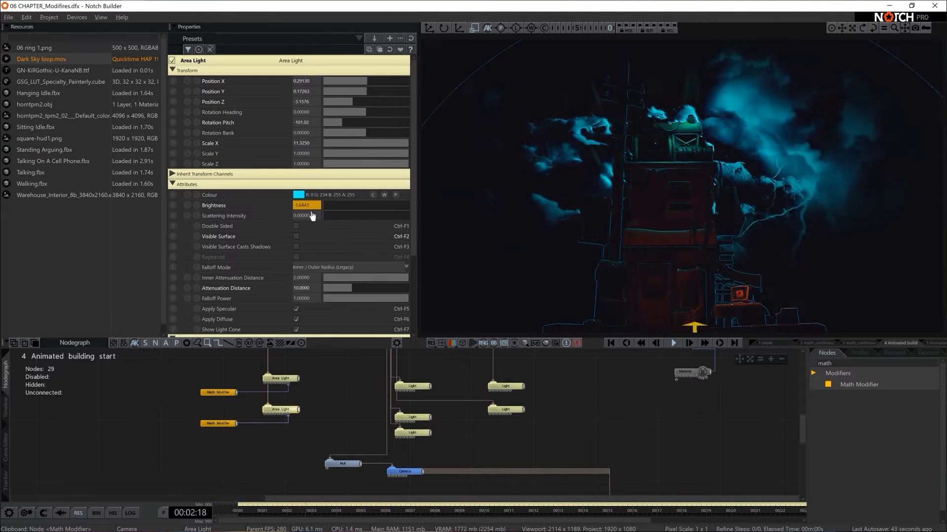
pyautogui.click(218, 424)
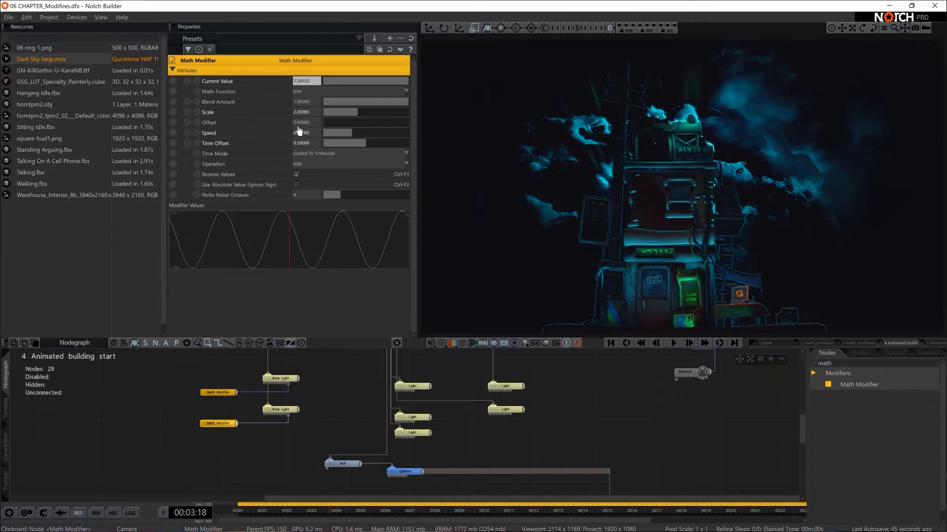
pyautogui.click(309, 113)
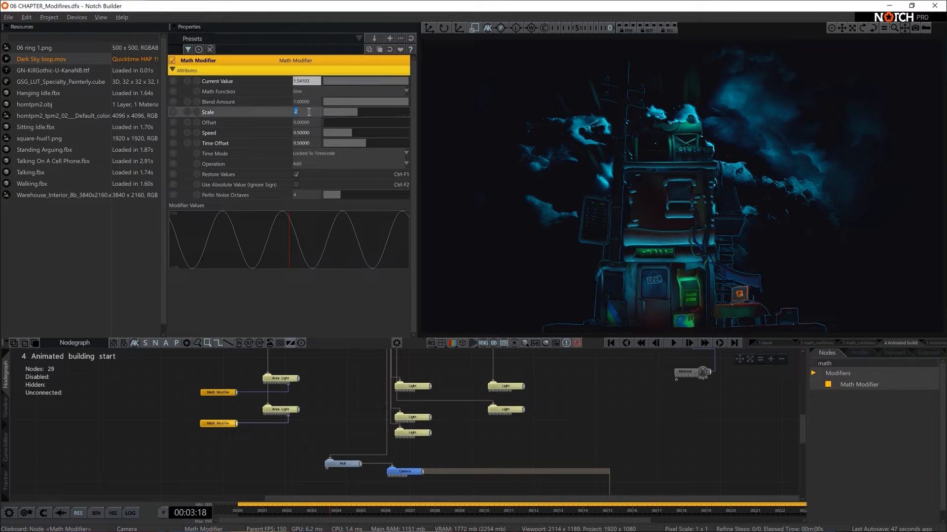
pyautogui.click(306, 132)
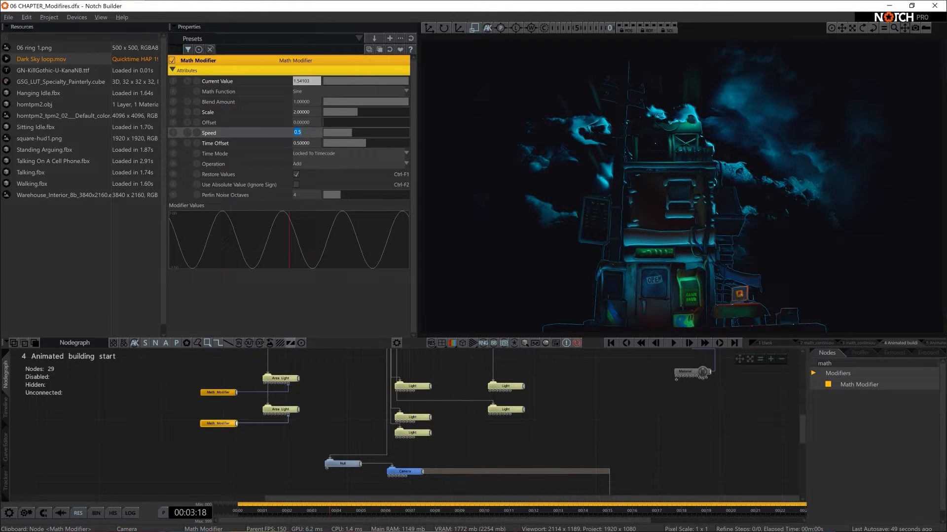
pyautogui.write('0.2')
pyautogui.press('Return')
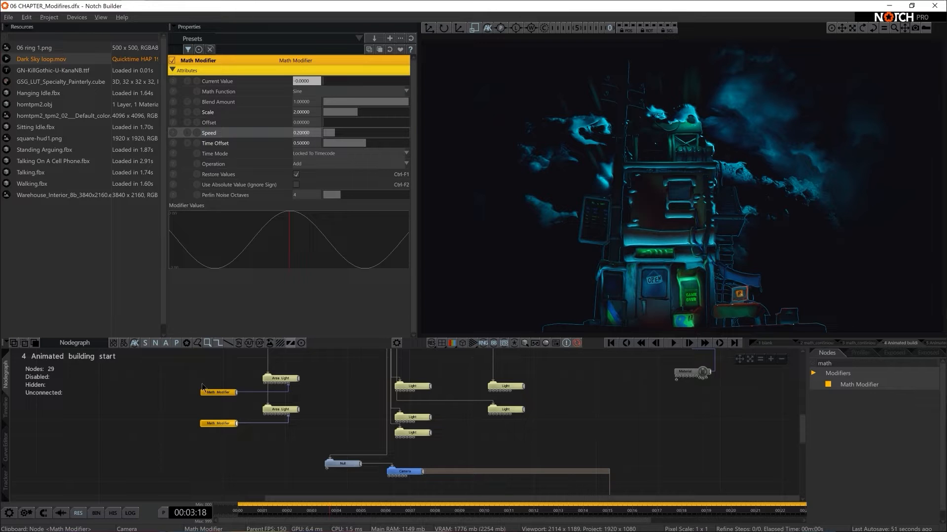
# - Turn on Use Absolute Value (Ignore Sign) for both Math Modifiers together
pyautogui.keyDown('shift'); pyautogui.click(218, 423); pyautogui.keyUp('shift')
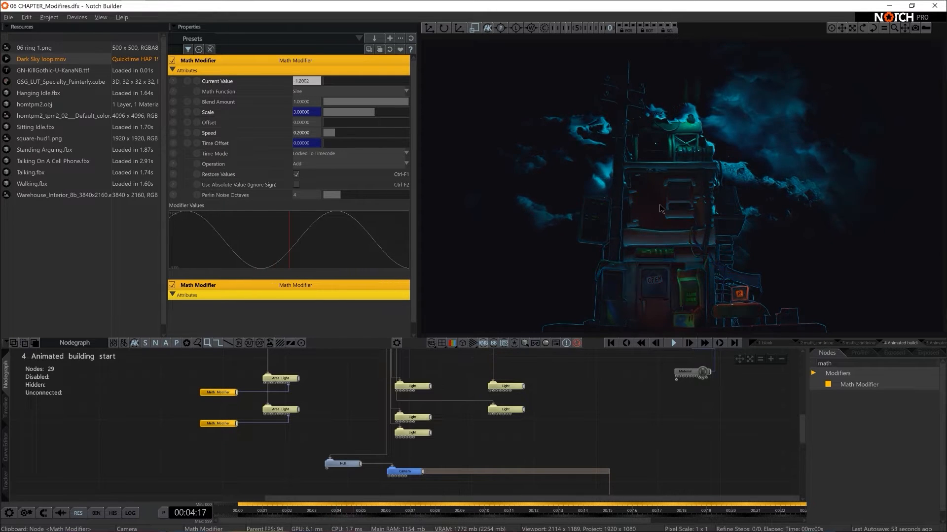
pyautogui.click(296, 185)
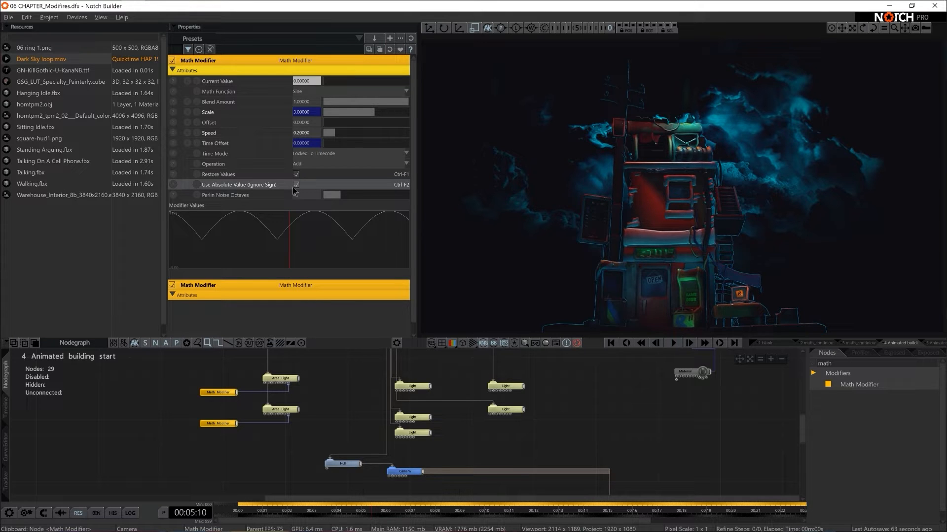
pyautogui.click(153, 426)
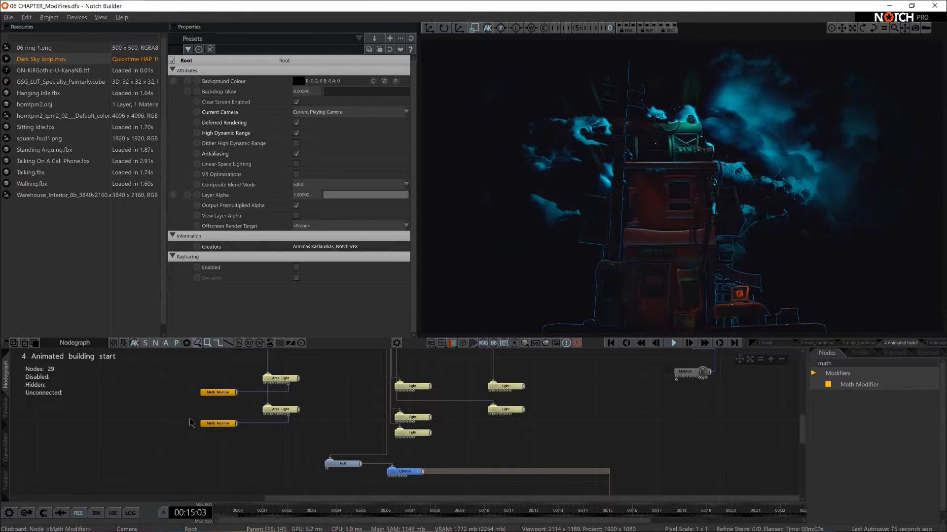
# - Try the Random Noise function on the cyan light's Math Modifier with Speed at about 0.11
pyautogui.click(282, 410)
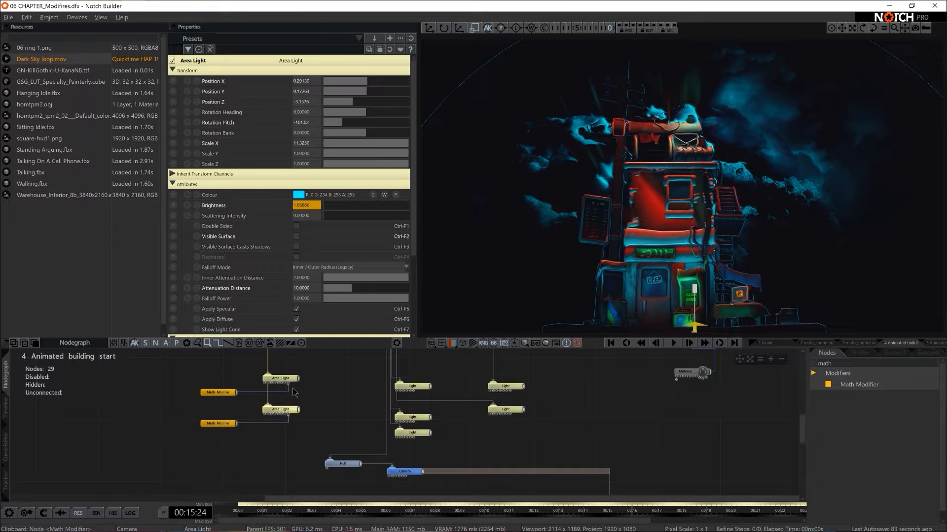
pyautogui.click(223, 424)
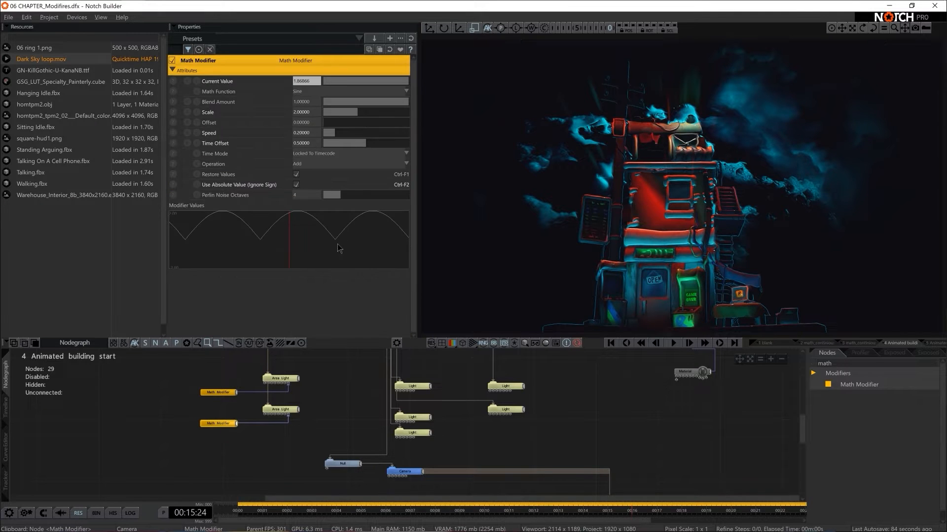
pyautogui.click(301, 92)
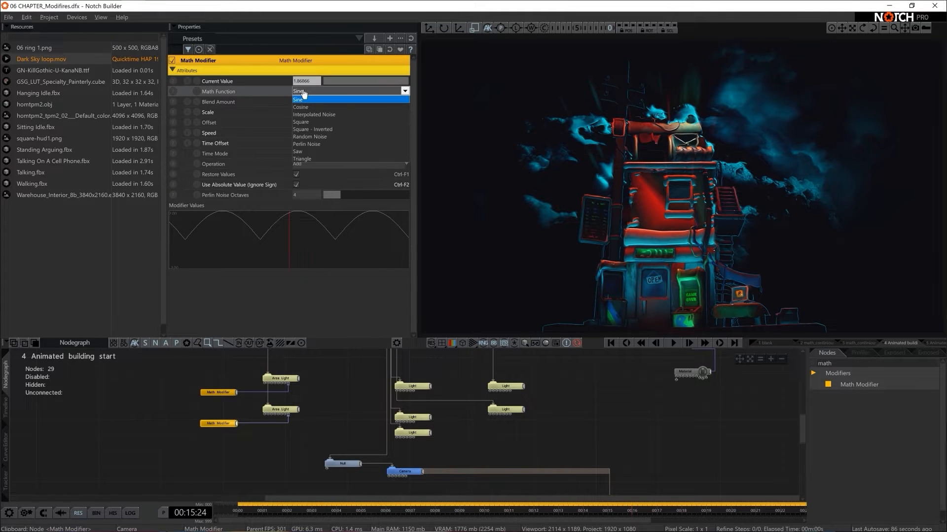
pyautogui.click(315, 137)
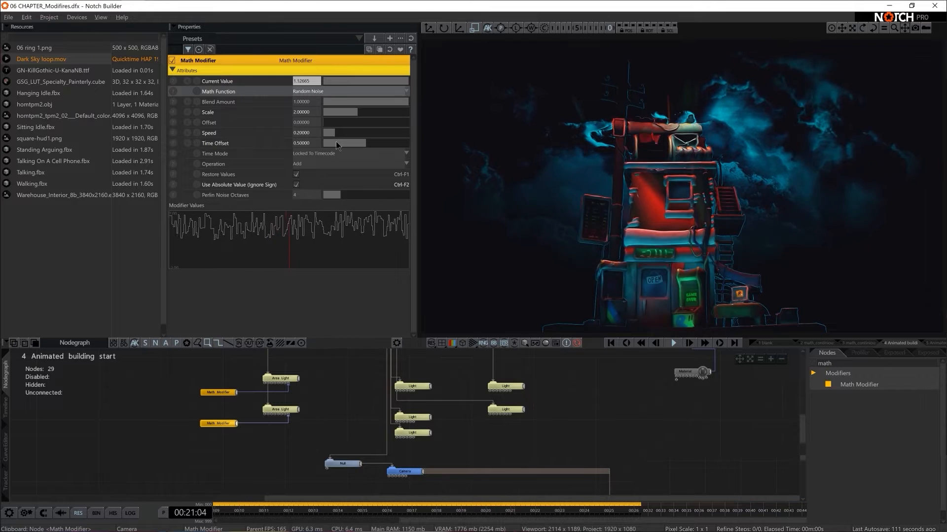
pyautogui.moveTo(335, 133); pyautogui.dragTo(329, 133)
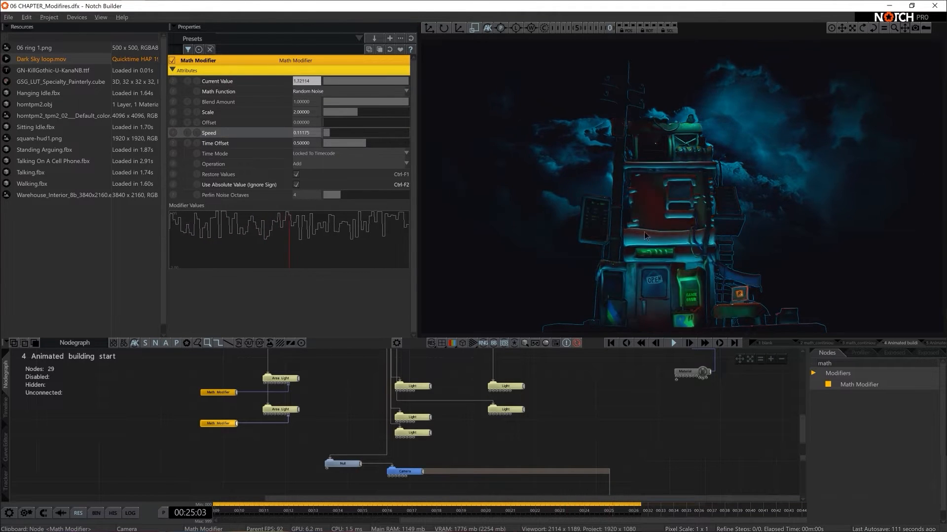
# - Change the cyan light's Math Modifier function to Perlin Noise with a Speed of about 0.39
pyautogui.click(327, 92)
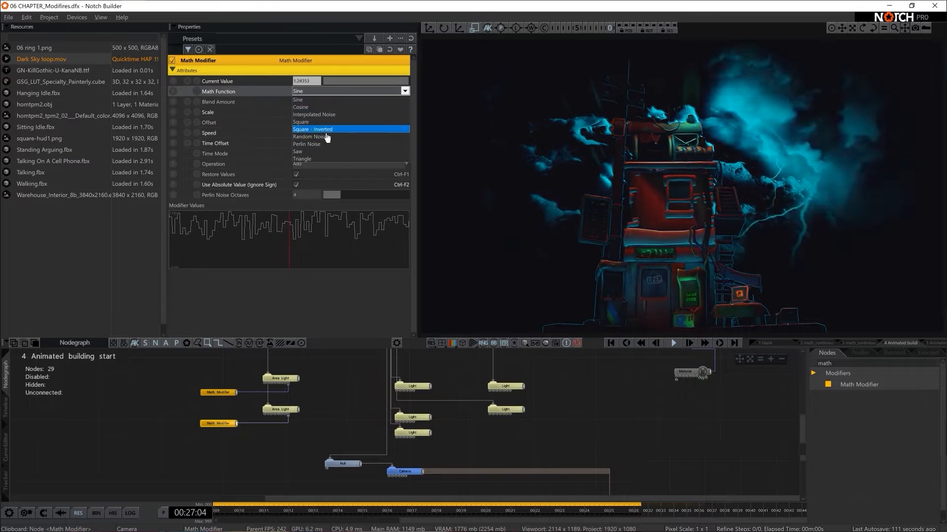
pyautogui.click(324, 143)
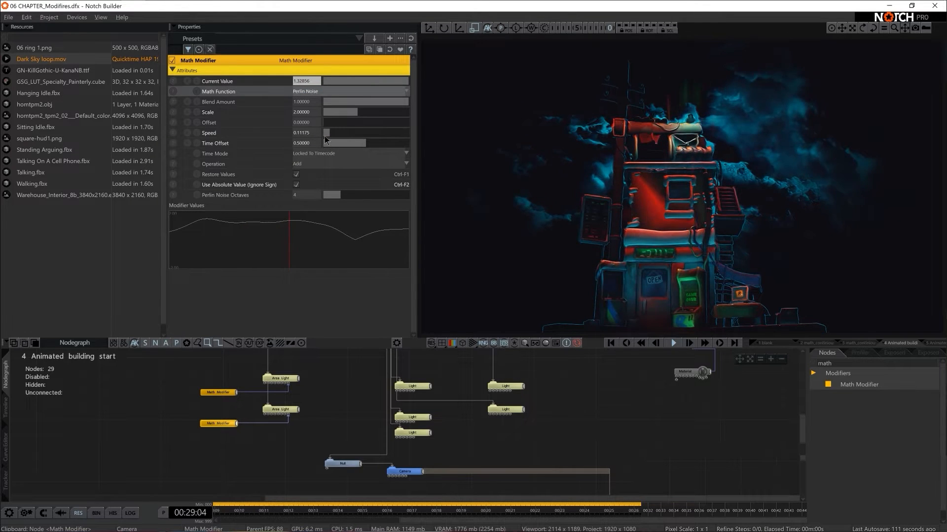
pyautogui.moveTo(328, 133); pyautogui.dragTo(346, 135)
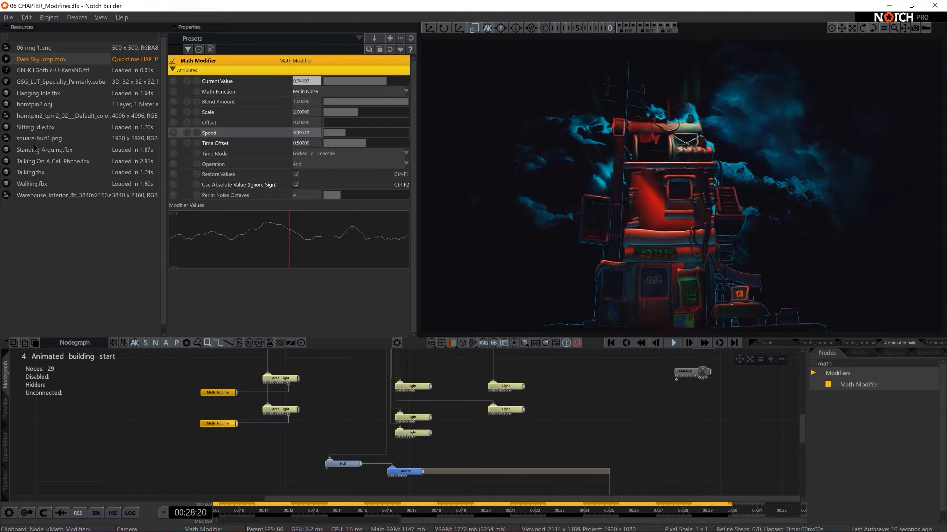
# - Add Talking.fbx to the node graph as an Imported 3D Scene, move it near the Root, and connect it to the Root
pyautogui.moveTo(609, 415); pyautogui.dragTo(605, 416)
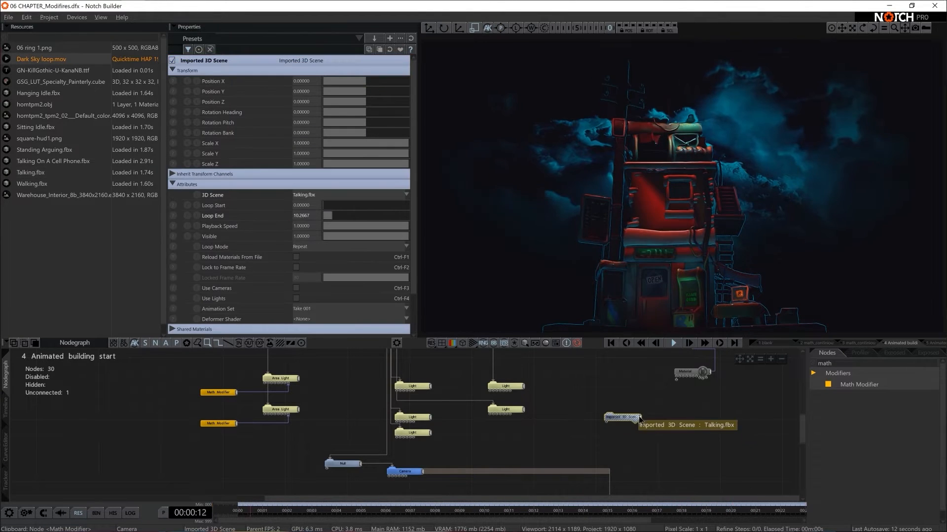
pyautogui.scroll(-2, 678, 426)
pyautogui.moveTo(678, 427); pyautogui.dragTo(614, 484, button='middle')
pyautogui.moveTo(499, 479); pyautogui.dragTo(425, 357)
pyautogui.moveTo(344, 388); pyautogui.dragTo(424, 358)
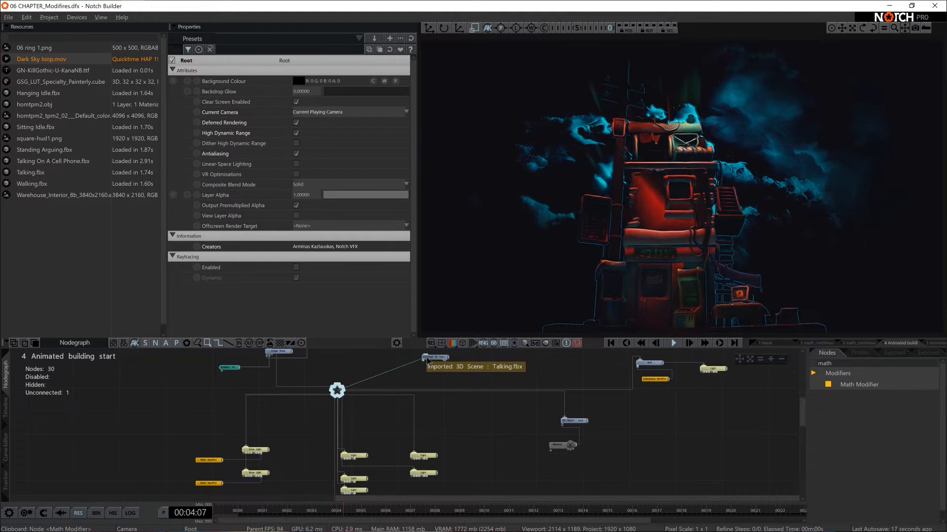
# - Place the Talking.fbx figure beside the building's base at about X -3.76, Y 0.70, Z -1.37, with a Rotation Heading of about 164
pyautogui.click(434, 357)
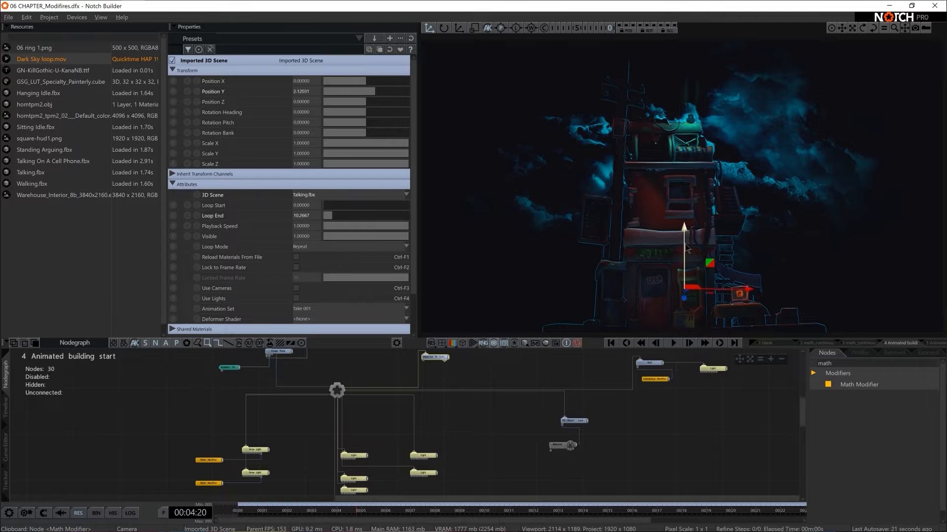
pyautogui.moveTo(692, 237); pyautogui.dragTo(685, 255)
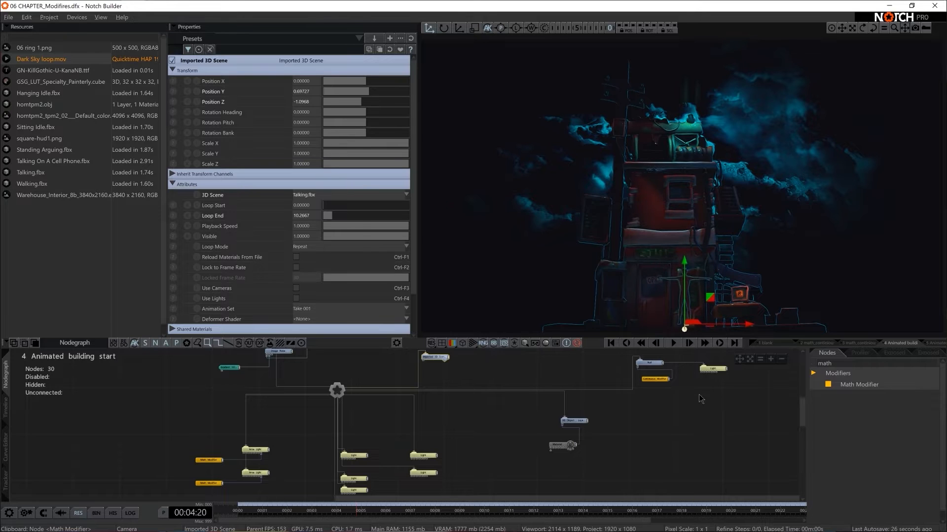
pyautogui.moveTo(728, 320); pyautogui.dragTo(653, 324)
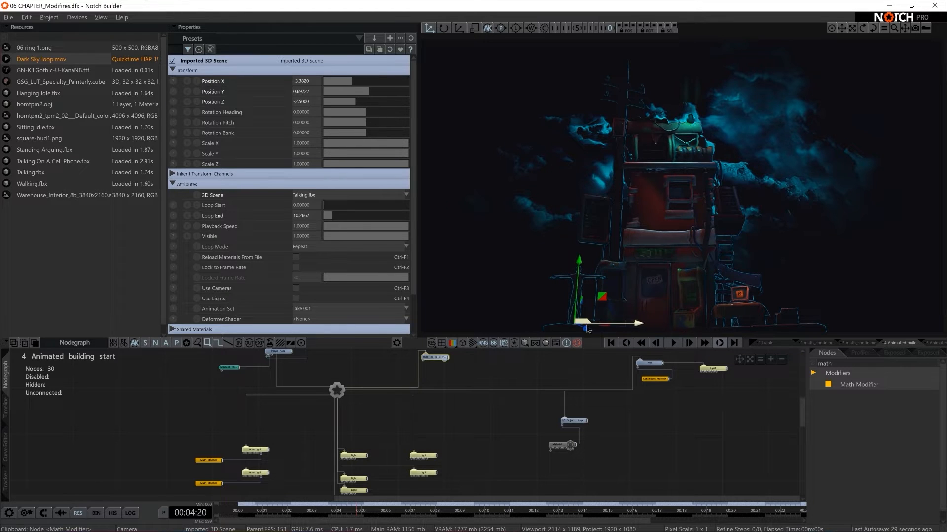
pyautogui.moveTo(587, 325); pyautogui.dragTo(459, 317)
pyautogui.press('e')
# - Set the Talking.fbx scene's Animation Set to mixamo.com
pyautogui.scroll(-1, 315, 225)
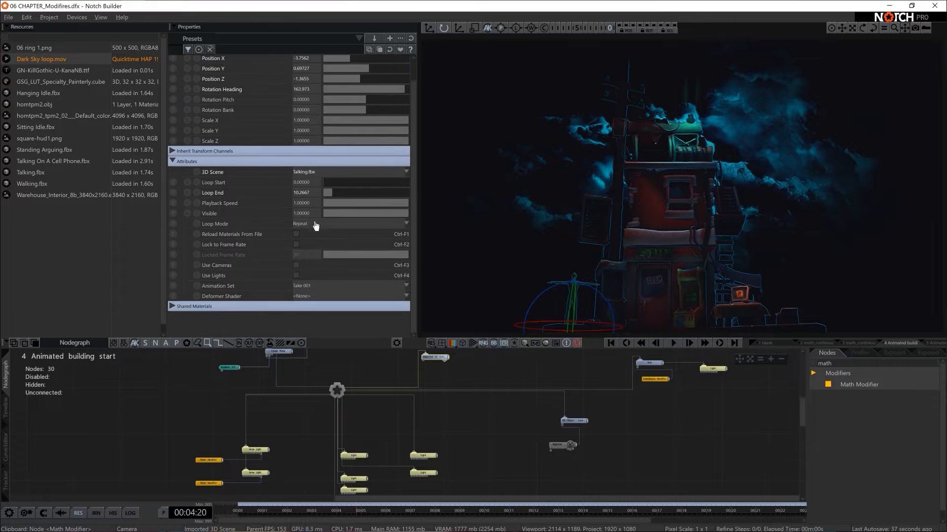
pyautogui.click(302, 286)
pyautogui.click(310, 306)
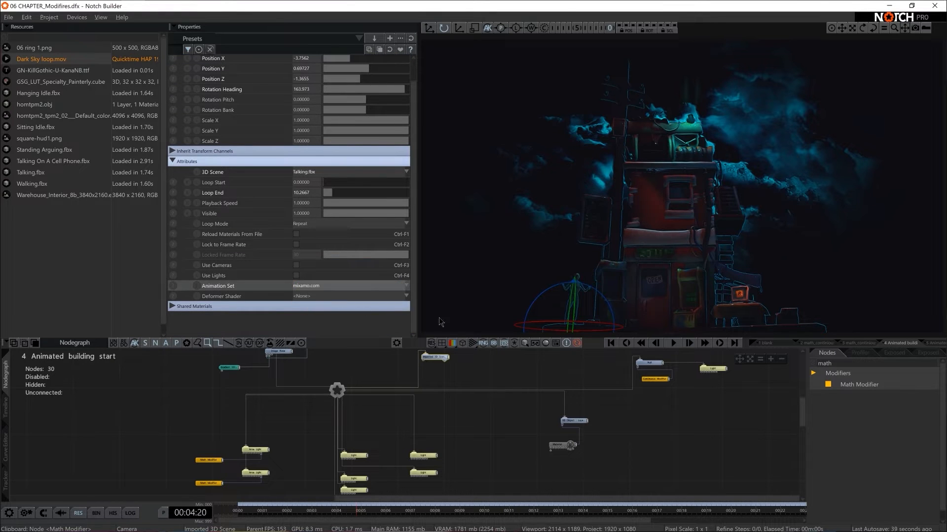
# - Rotate the Talking.fbx figure beside the building to a Rotation Heading of about 123 and pause the playback
pyautogui.click(577, 324)
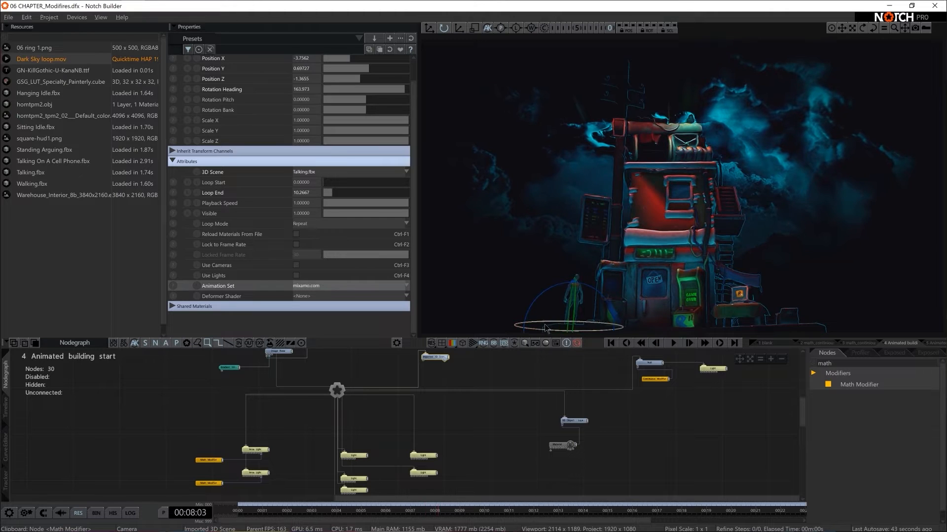
pyautogui.moveTo(545, 325); pyautogui.dragTo(579, 324)
pyautogui.press('space')
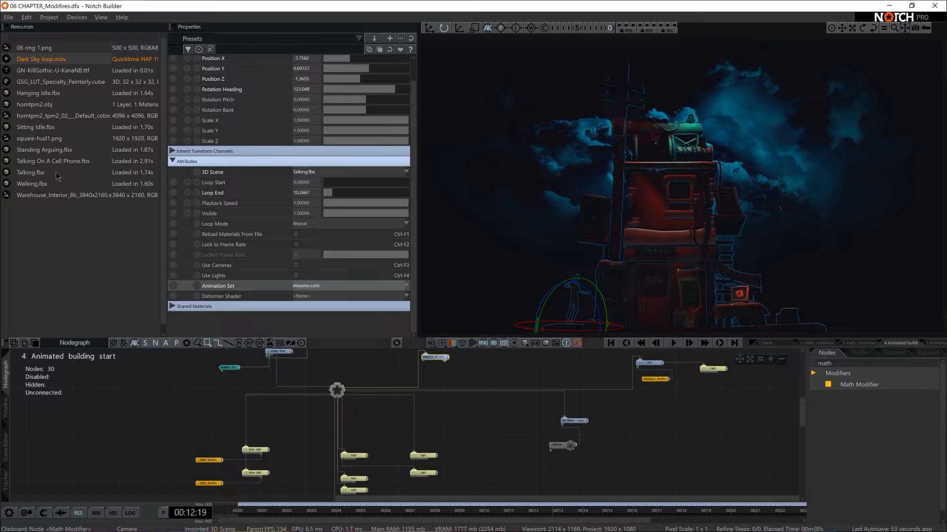
# - Add Talking On A Cell Phone.fbx to the node graph, connected to the Root, and move it beside the building's base at about X -4.07, Y 0.79
pyautogui.moveTo(46, 162); pyautogui.dragTo(486, 433)
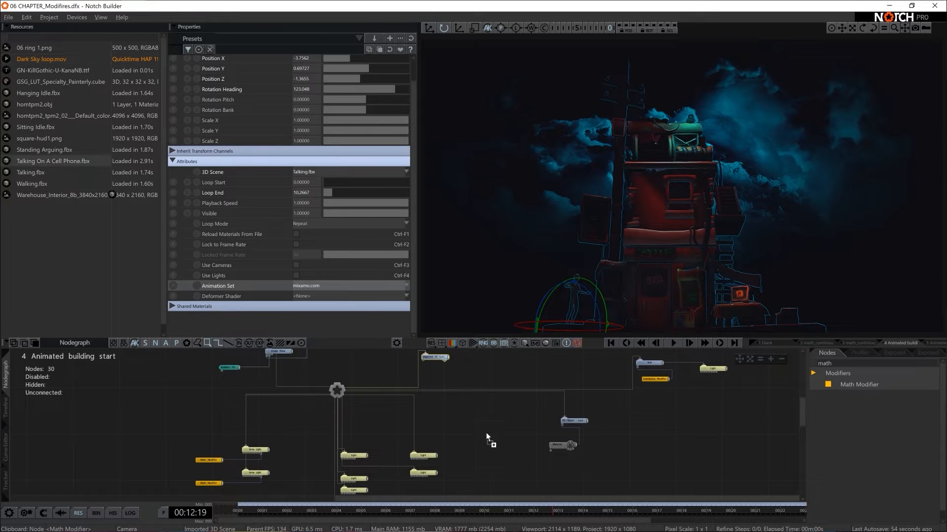
pyautogui.moveTo(475, 374)
pyautogui.mouseDown()
pyautogui.moveTo(458, 360)
pyautogui.moveTo(467, 358)
pyautogui.mouseUp()
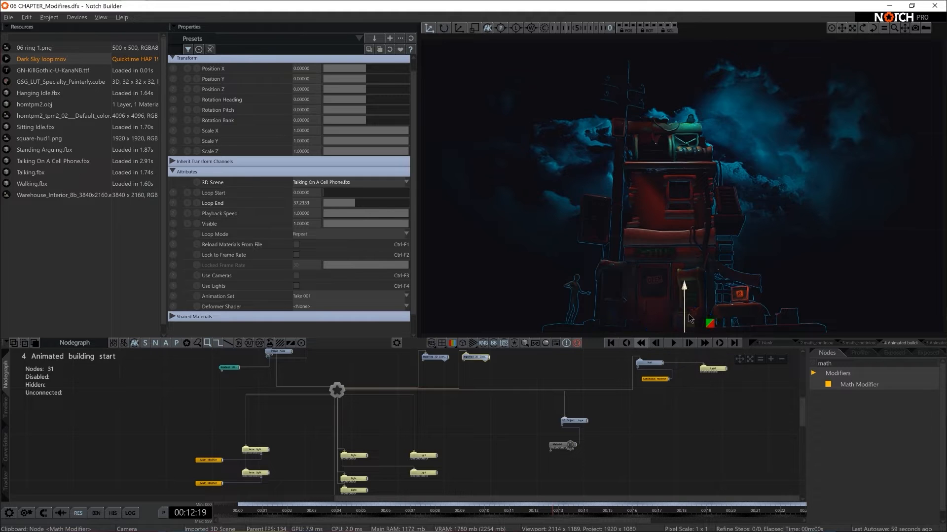
pyautogui.moveTo(722, 324); pyautogui.dragTo(614, 323)
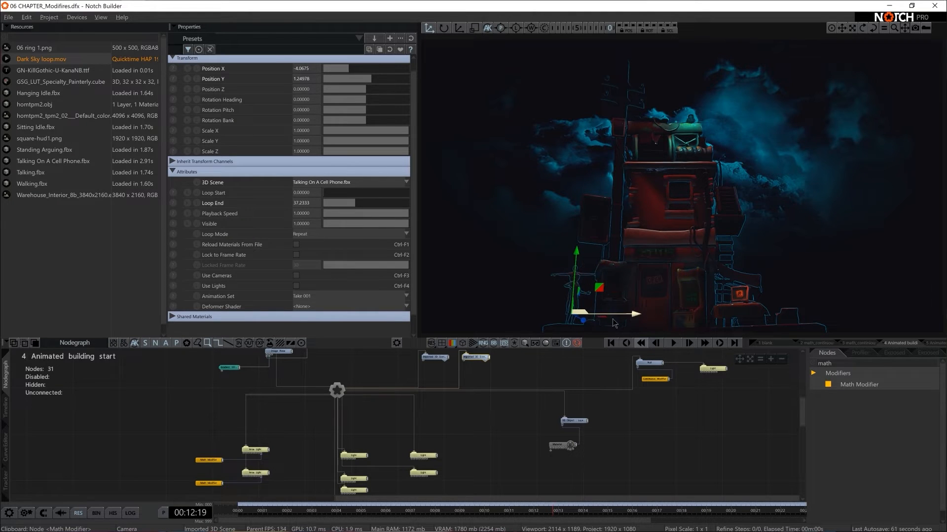
pyautogui.moveTo(575, 257); pyautogui.dragTo(577, 266)
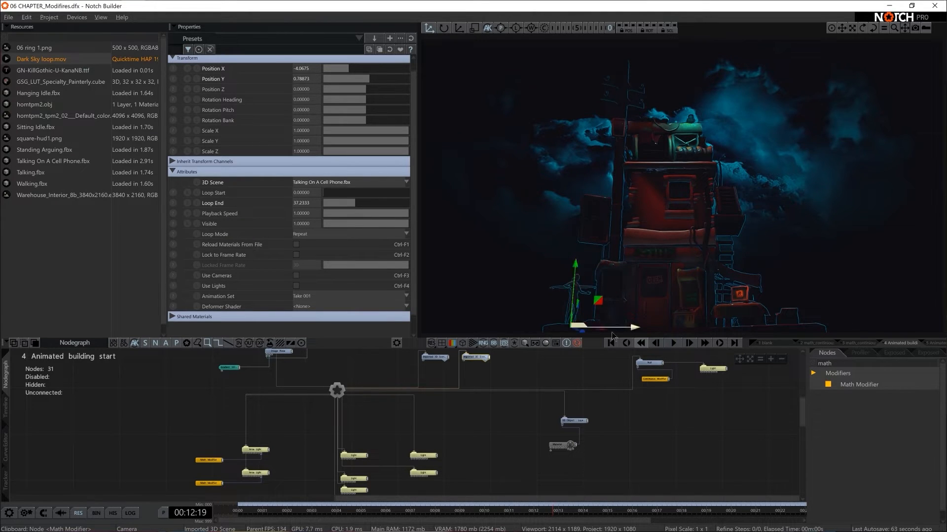
# - Move the Talking On A Cell Phone character to about X -3.15, Y 0.65, Z -1.64 and set its animation set to mixamo.com
pyautogui.moveTo(615, 326); pyautogui.dragTo(574, 291)
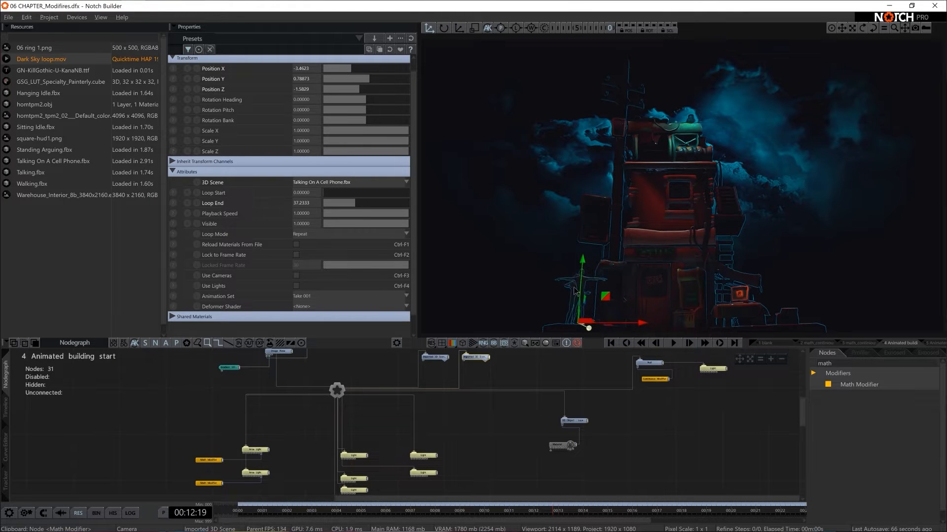
pyautogui.moveTo(609, 323); pyautogui.dragTo(618, 324)
pyautogui.moveTo(589, 271); pyautogui.dragTo(589, 273)
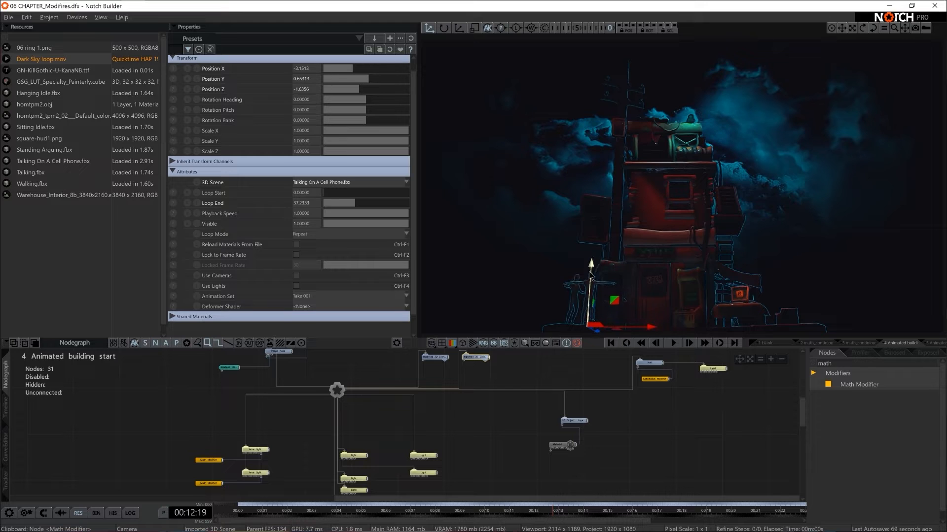
pyautogui.click(325, 296)
pyautogui.click(315, 315)
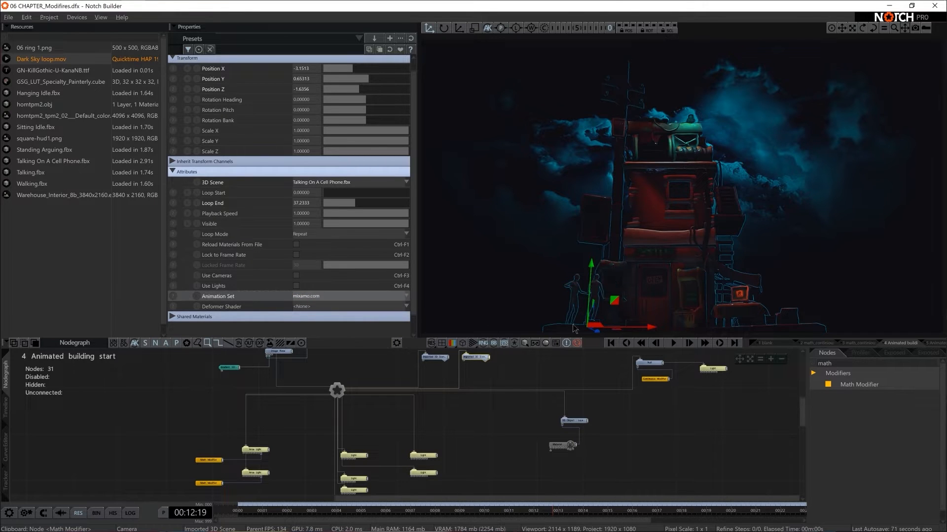
# - Turn the phone-talking character to a heading of about -126 and shift it to about X -2.91
pyautogui.press('e')
pyautogui.moveTo(580, 331); pyautogui.dragTo(671, 334)
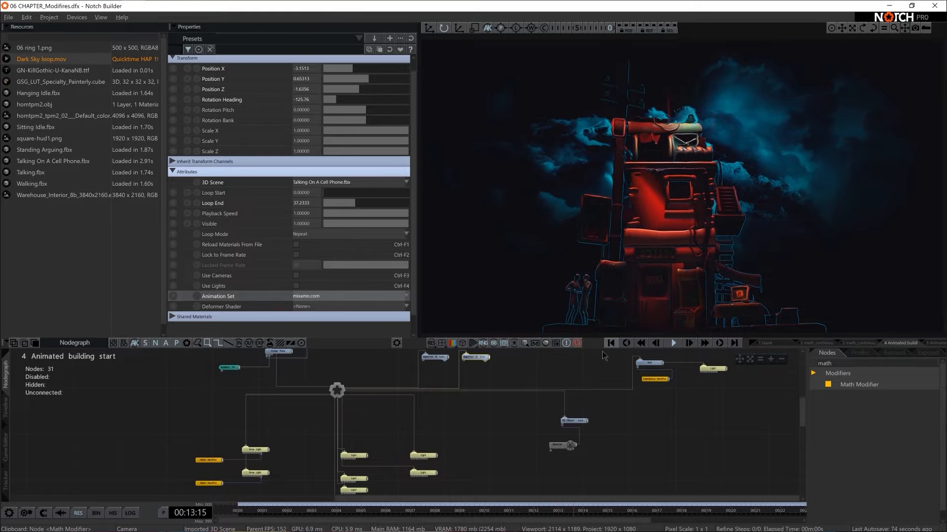
pyautogui.press('w')
pyautogui.moveTo(620, 327); pyautogui.dragTo(640, 327)
pyautogui.press('space')
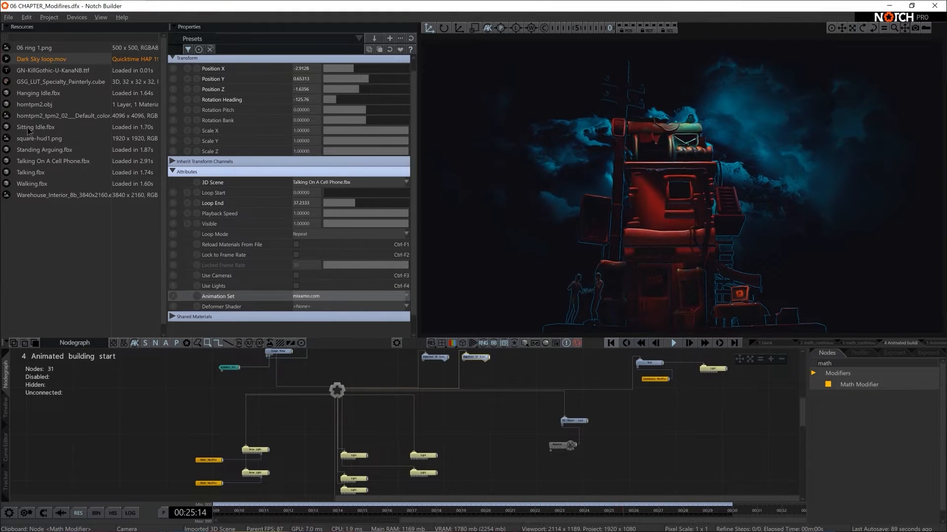
# - Add Sitting Idle.fbx to the node graph and connect it to the Root node
pyautogui.moveTo(28, 127); pyautogui.dragTo(637, 409)
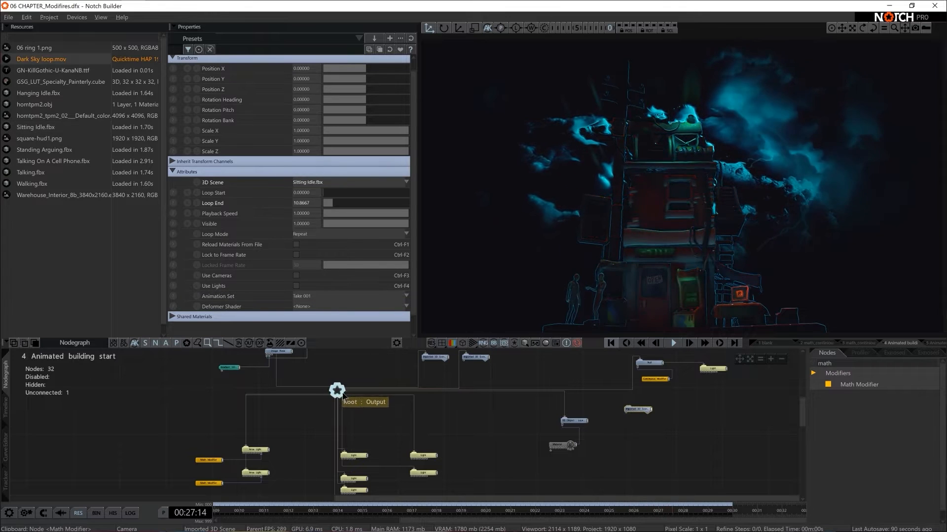
pyautogui.moveTo(340, 392); pyautogui.dragTo(631, 409)
pyautogui.press('space')
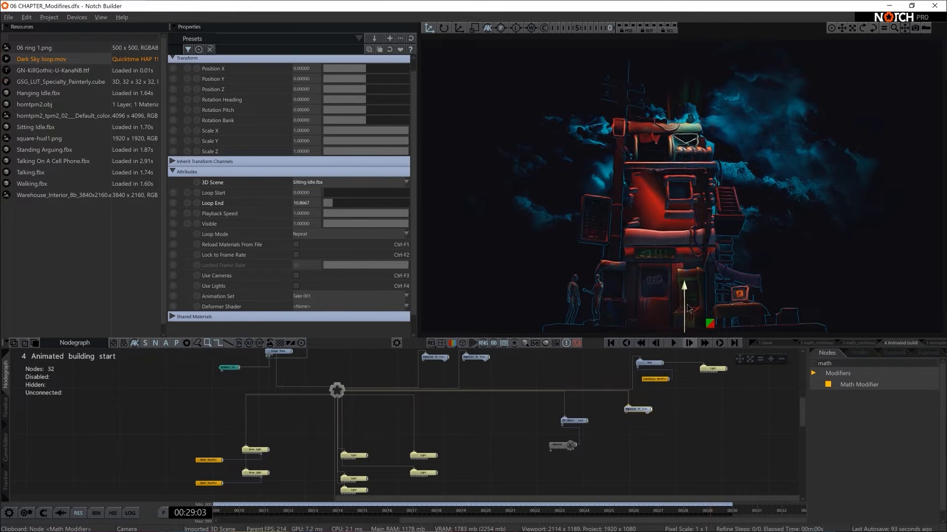
# - Raise the sitting character to about Y 3.94, Z -3.23 and set its animation set to mixamo.com
pyautogui.moveTo(682, 296); pyautogui.dragTo(675, 192)
pyautogui.moveTo(684, 255); pyautogui.dragTo(684, 217)
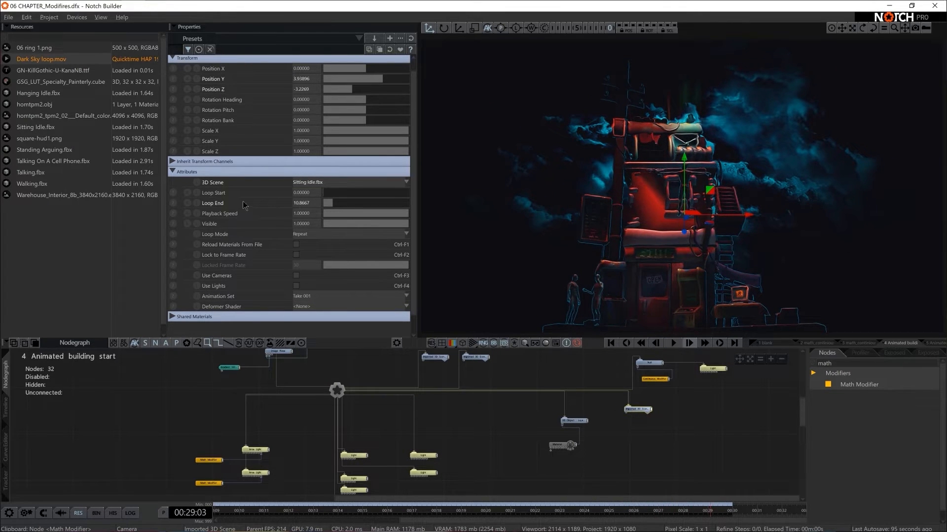
pyautogui.click(353, 296)
pyautogui.click(367, 294)
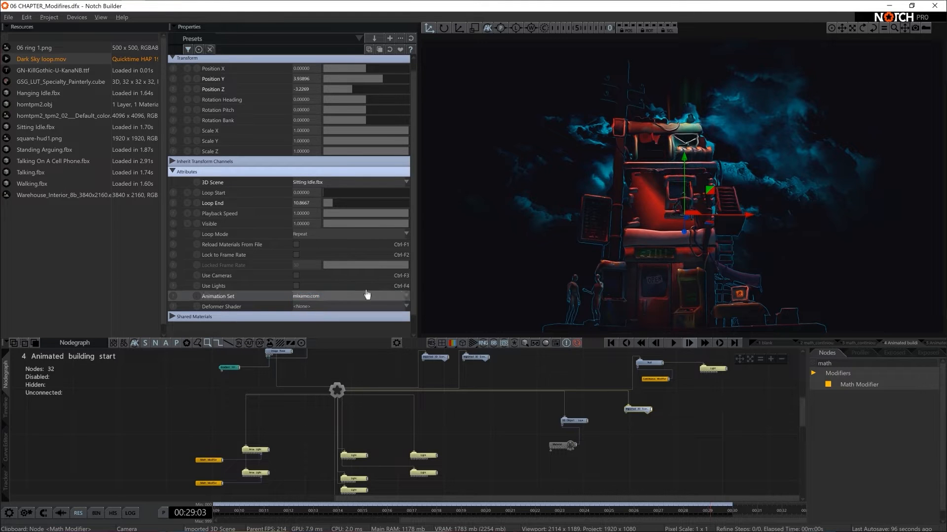
# - Turn the sitting character to a heading of about -153 and place it on the upper ledge at about X -1.27, Y 6.89, Z -0.19
pyautogui.press('e')
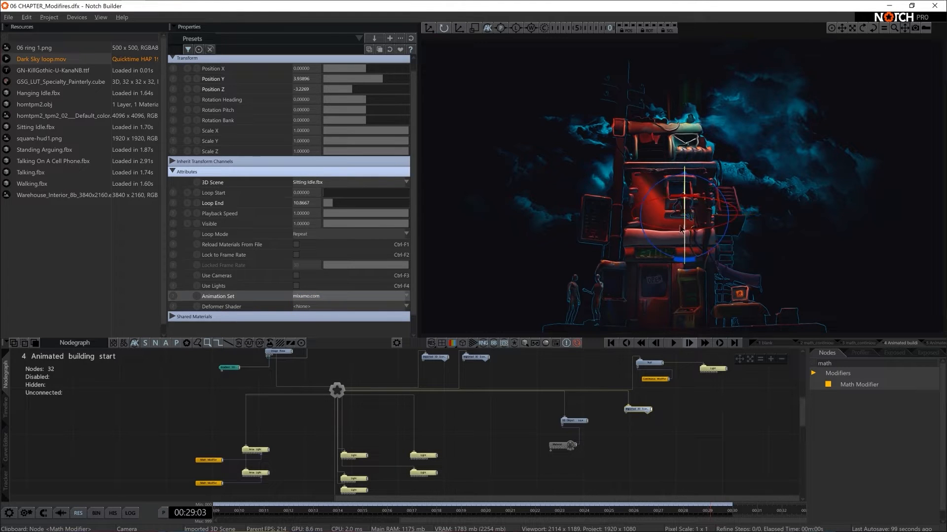
pyautogui.moveTo(736, 213); pyautogui.dragTo(784, 217)
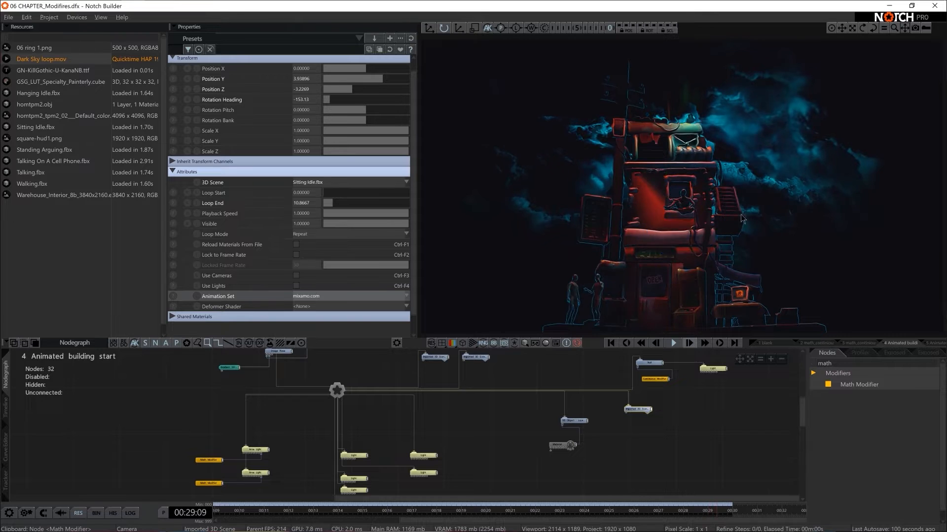
pyautogui.press('w')
pyautogui.moveTo(682, 188); pyautogui.dragTo(680, 97)
pyautogui.moveTo(727, 149); pyautogui.dragTo(685, 258)
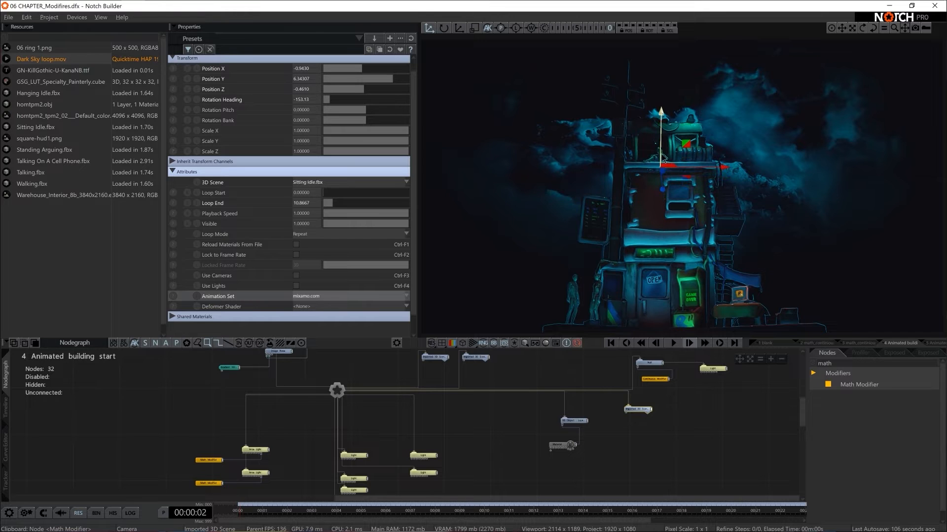
pyautogui.moveTo(700, 171); pyautogui.dragTo(658, 176)
pyautogui.press('space')
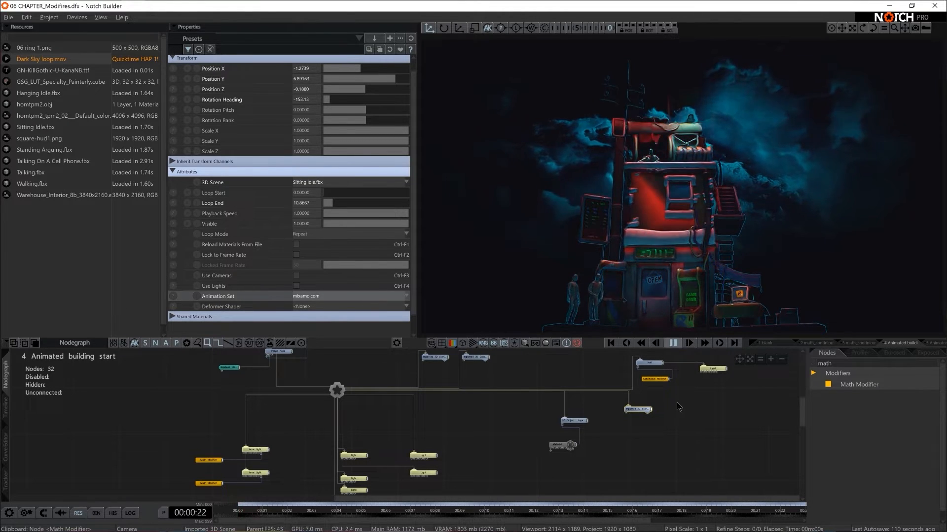
pyautogui.click(675, 409)
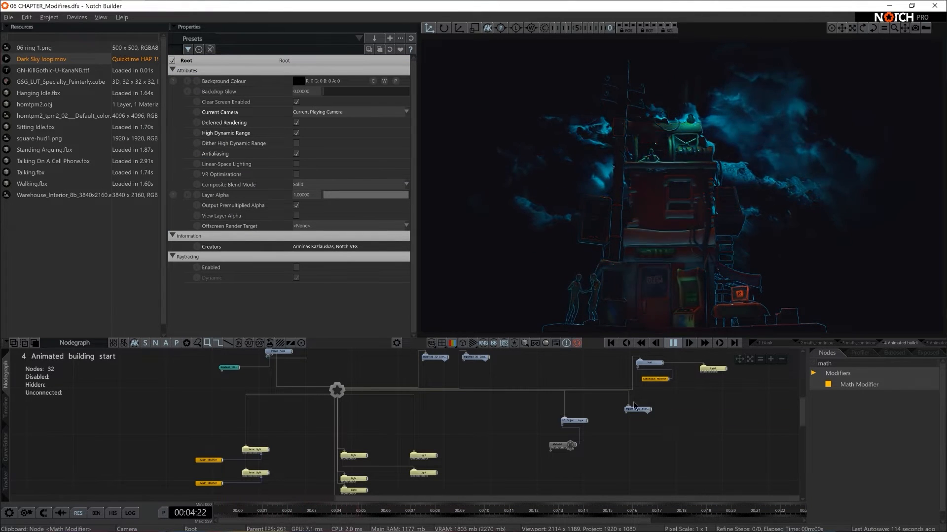
pyautogui.press('space')
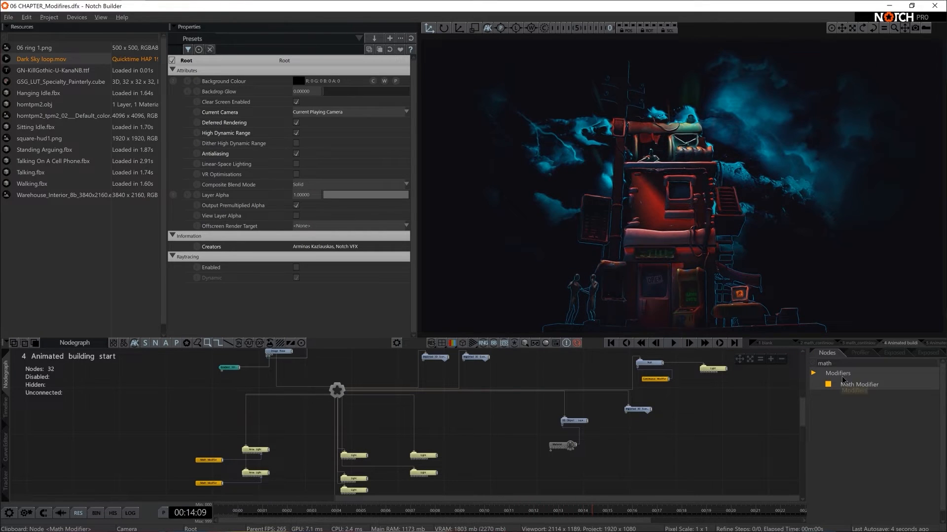
# - Add a Shape 3D node to the graph and connect it to the Root node
pyautogui.write('shape')
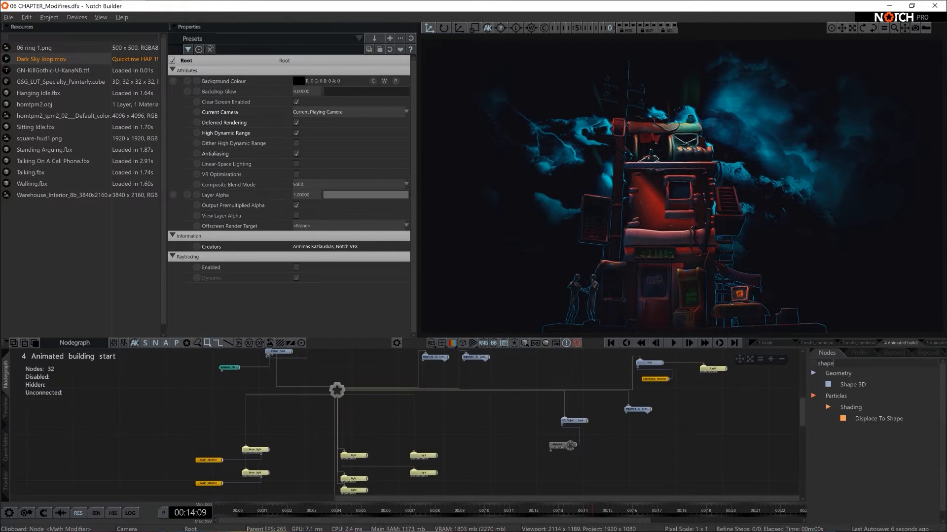
pyautogui.moveTo(852, 385); pyautogui.dragTo(487, 410)
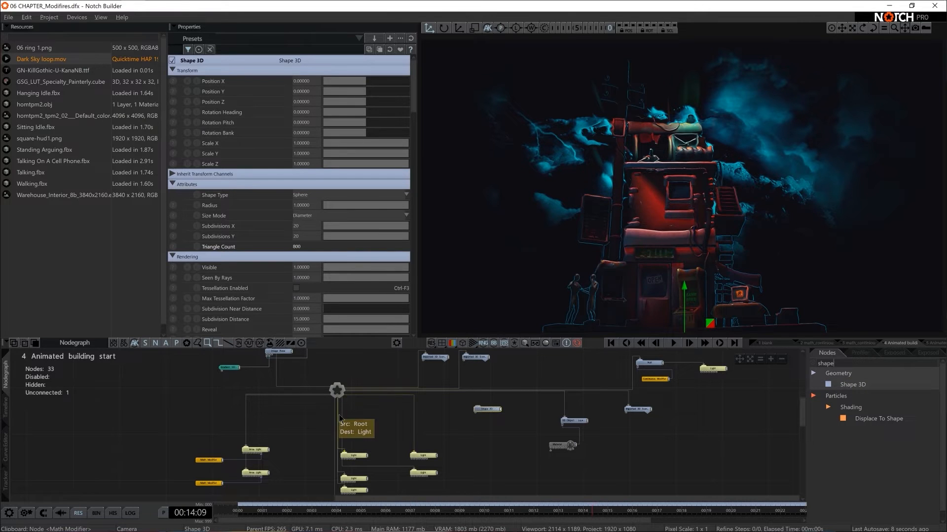
pyautogui.moveTo(338, 392); pyautogui.dragTo(493, 410)
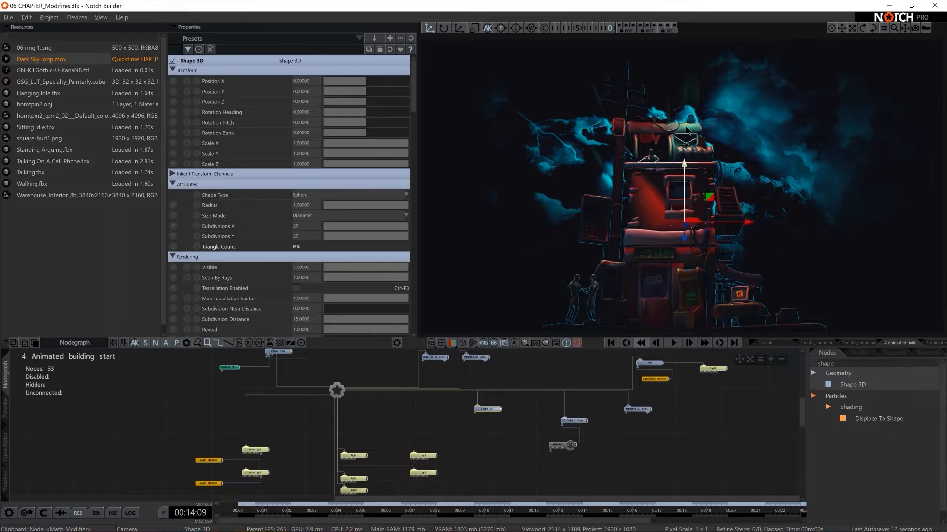
# - Move the Shape 3D to about Y 6.78, Z -3.63 and scale it uniformly to about 4.79
pyautogui.moveTo(686, 129); pyautogui.dragTo(685, 112)
pyautogui.moveTo(684, 197); pyautogui.dragTo(684, 153)
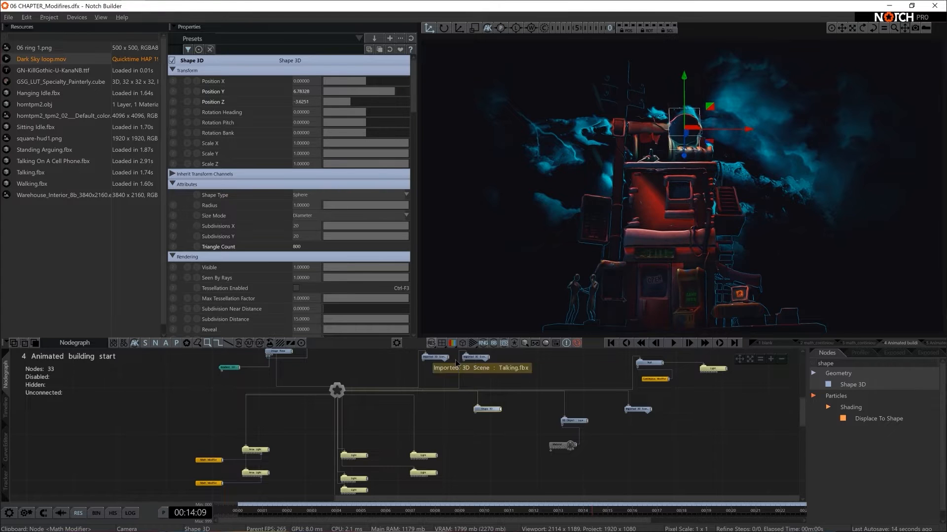
pyautogui.press('r')
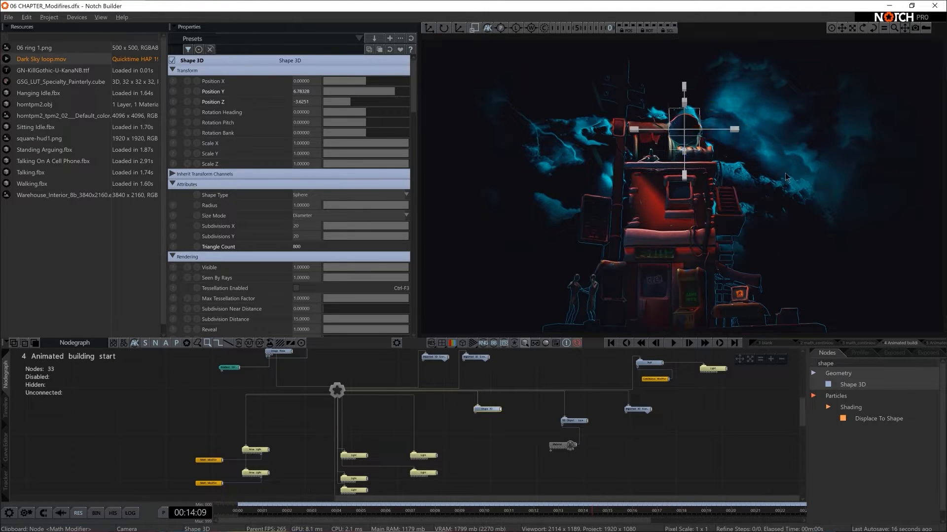
pyautogui.moveTo(784, 173); pyautogui.dragTo(870, 173)
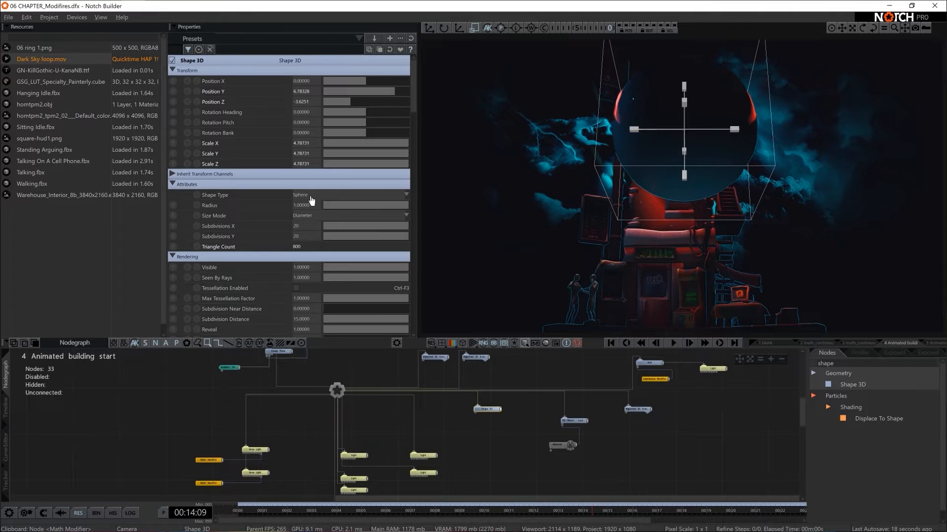
# - Change the Shape 3D's shape type to Ring and set its axis to Z
pyautogui.click(312, 195)
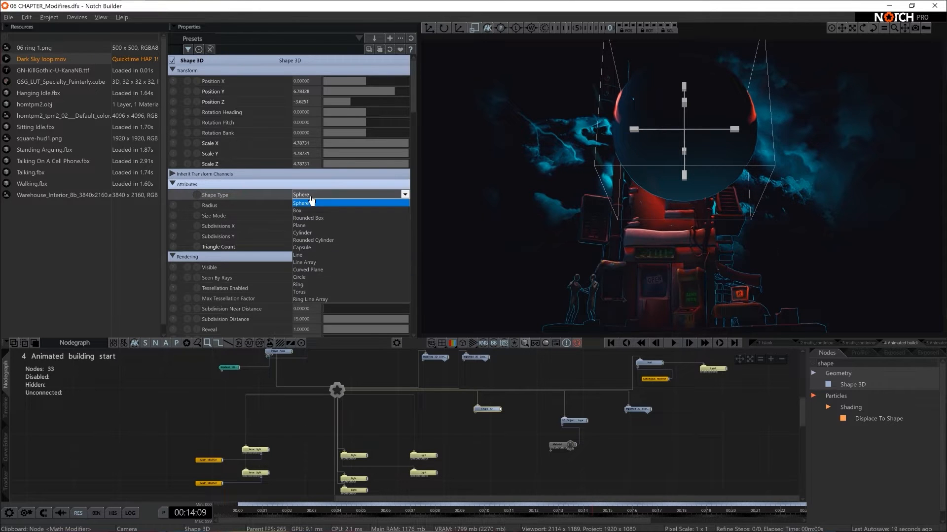
pyautogui.click(311, 284)
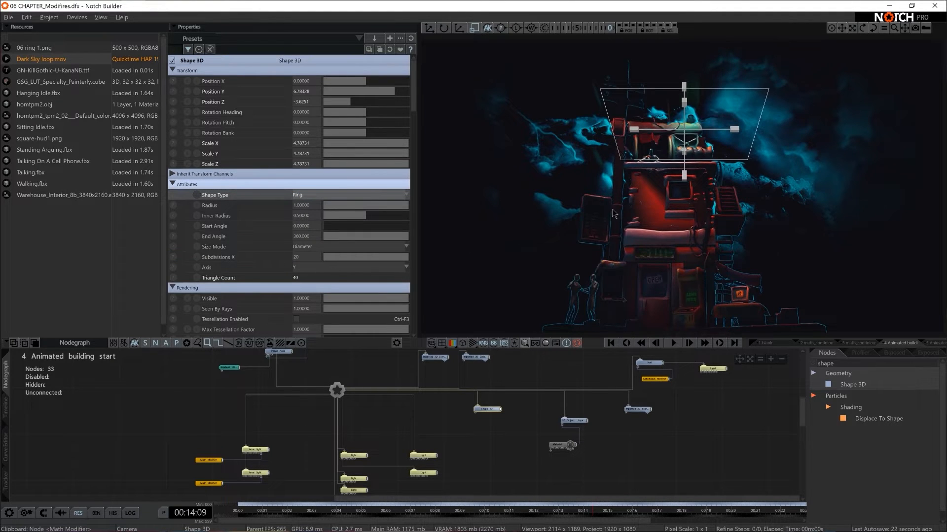
pyautogui.click(326, 267)
pyautogui.click(315, 291)
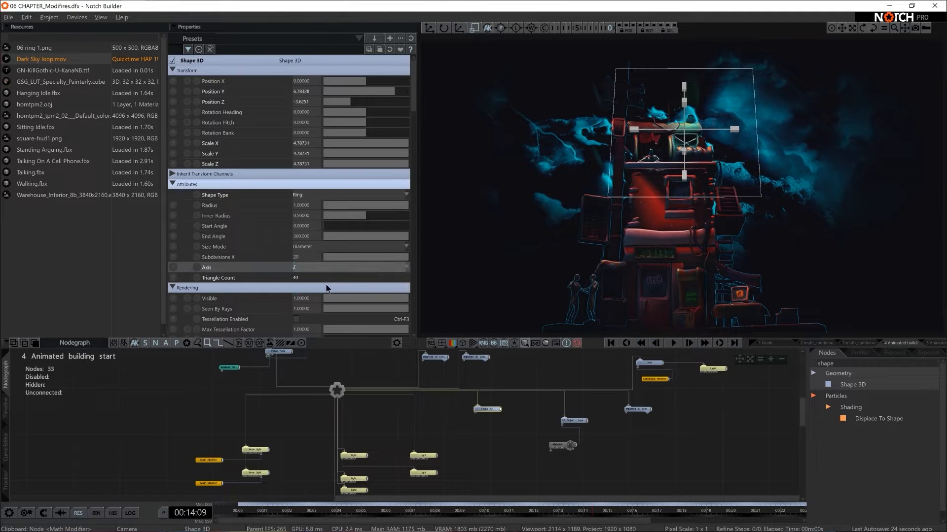
pyautogui.click(308, 271)
pyautogui.click(305, 275)
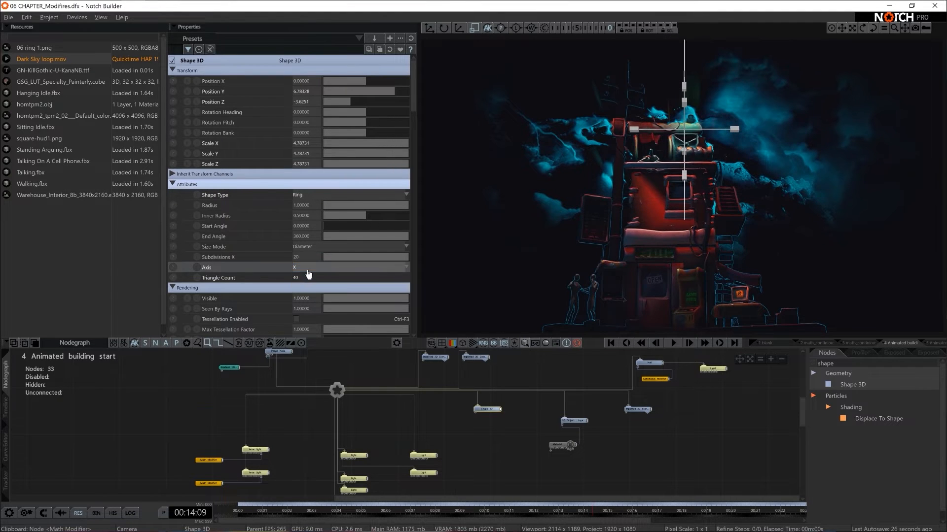
pyautogui.click(306, 269)
pyautogui.click(311, 290)
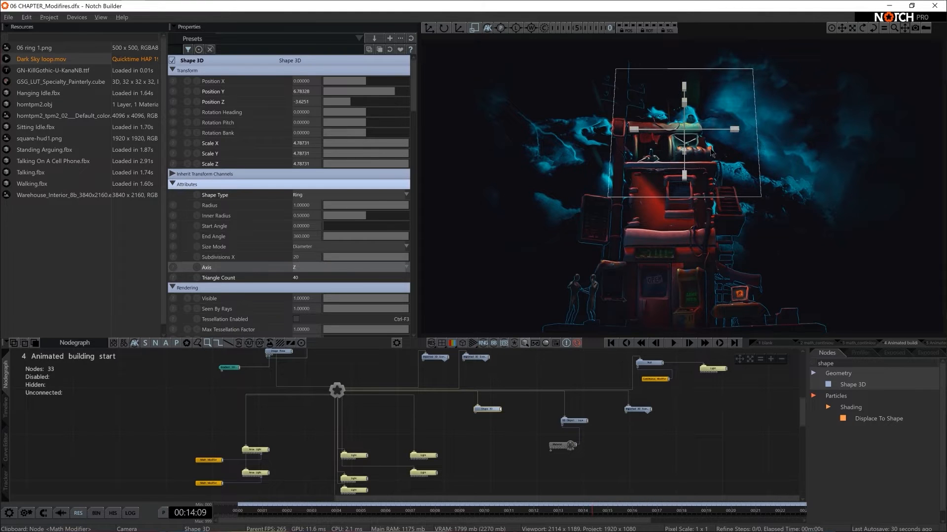
# - Rotate the ring to a heading of -180 and push it back in depth to about Z 2.1
pyautogui.press('e')
pyautogui.moveTo(633, 126); pyautogui.dragTo(794, 134)
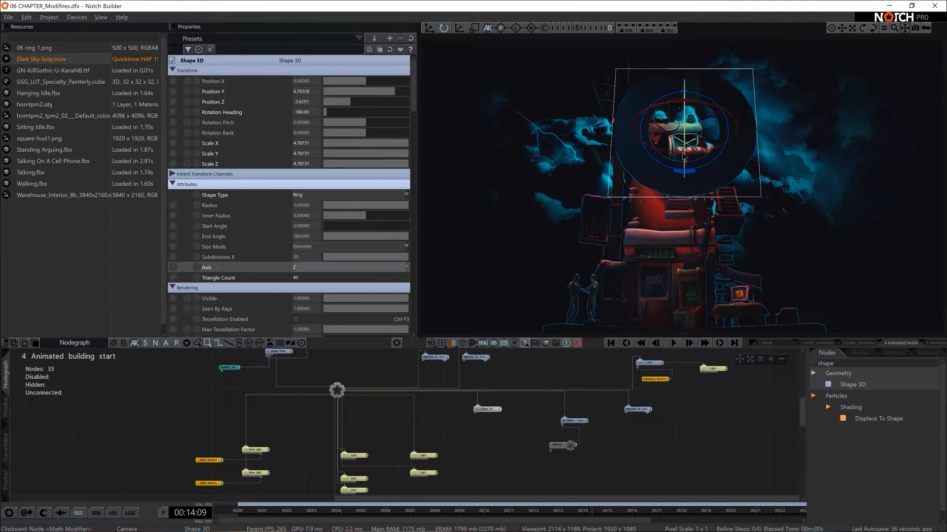
pyautogui.press('w')
pyautogui.moveTo(683, 159); pyautogui.dragTo(681, 322)
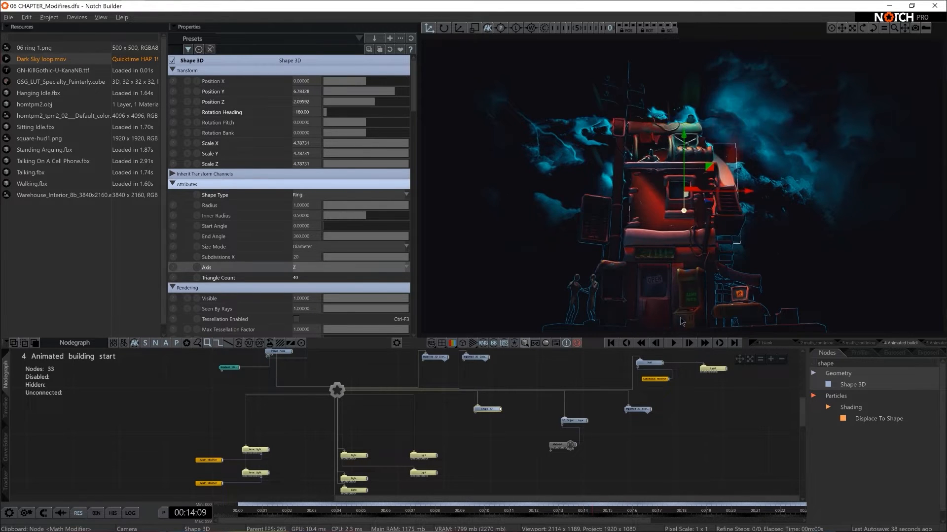
# - Shift the ring to about X -0.57 and scale it uniformly to about 14.5 so it surrounds the building
pyautogui.moveTo(747, 193); pyautogui.dragTo(506, 208)
pyautogui.press('r')
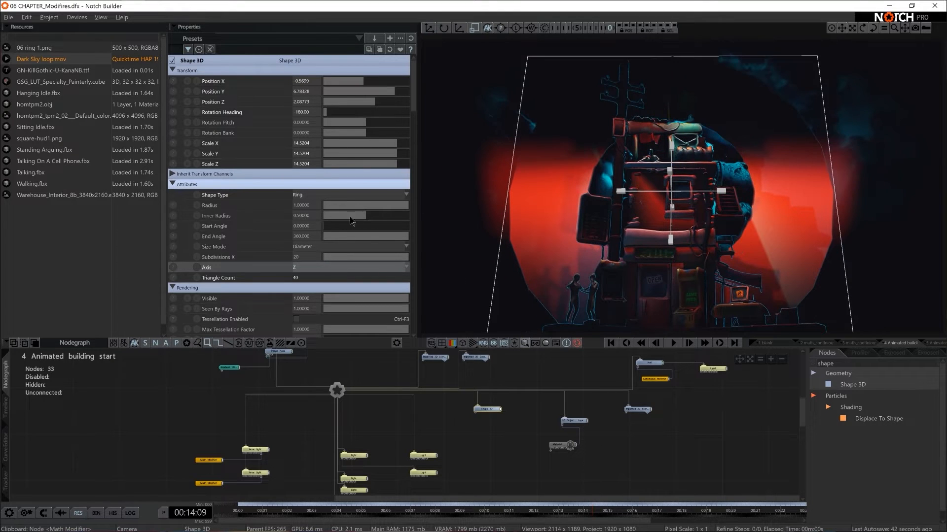
# - Set the ring's inner radius to about 0.89, its start angle to about 147.5 and Subdivisions X to 90
pyautogui.moveTo(350, 217); pyautogui.dragTo(401, 218)
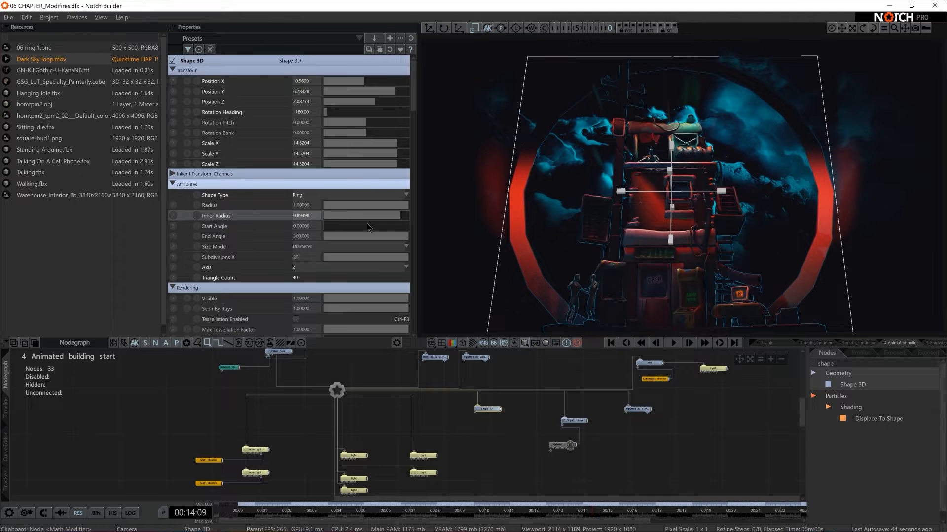
pyautogui.moveTo(324, 226); pyautogui.dragTo(348, 228)
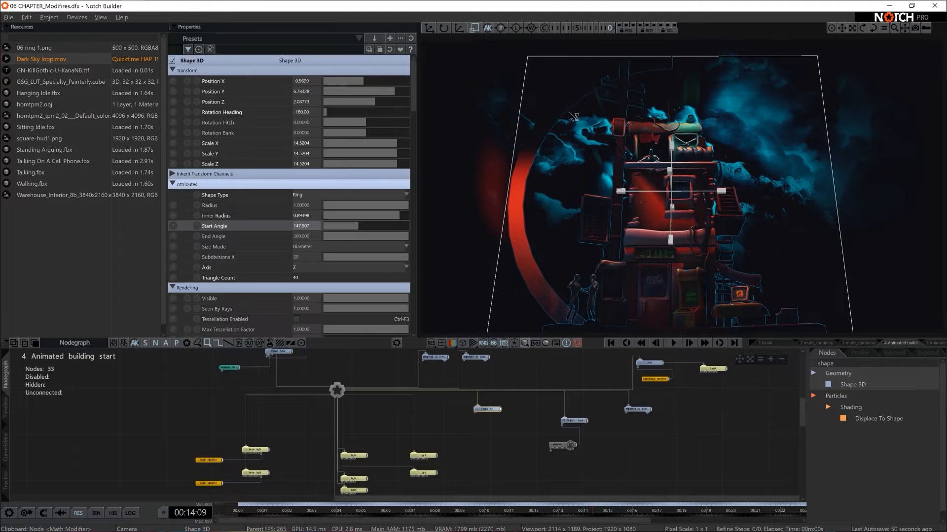
pyautogui.click(304, 255)
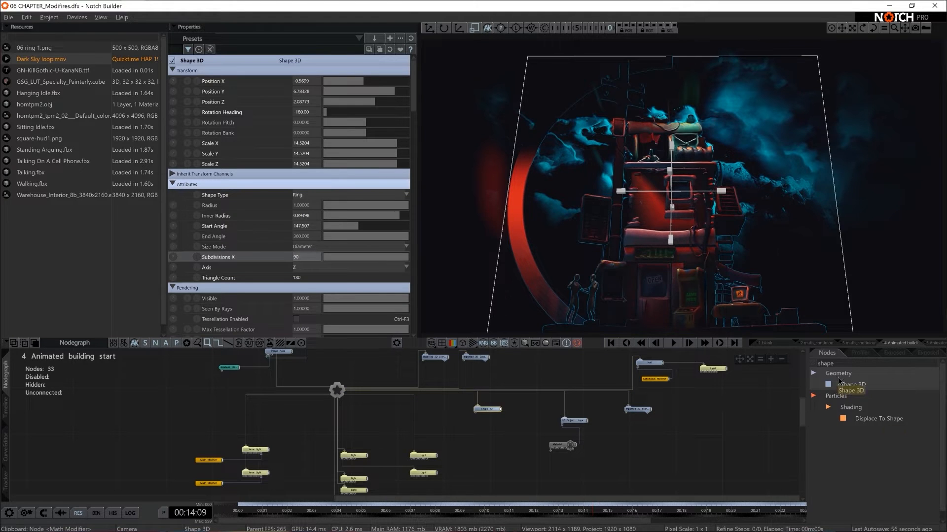
# - Add a Material node and connect it to the ring's Shape 3D node
pyautogui.write('mater')
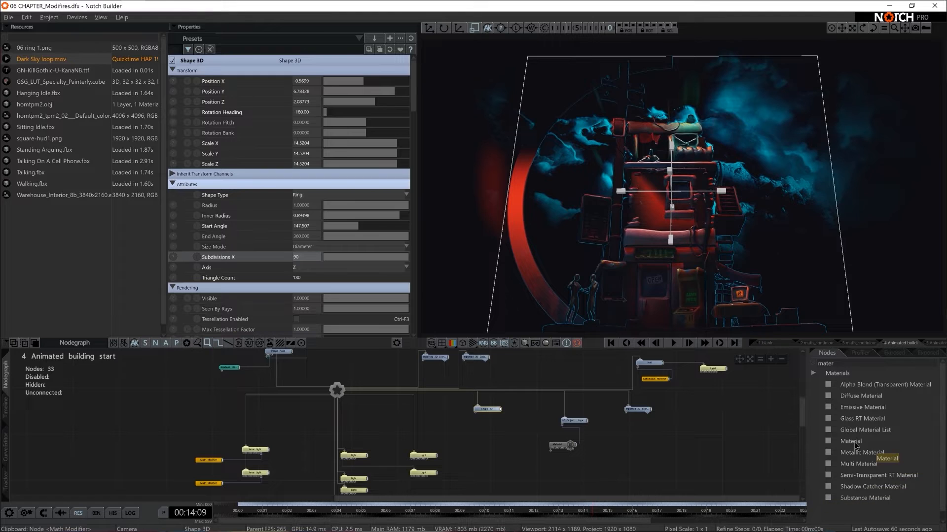
pyautogui.moveTo(854, 442); pyautogui.dragTo(551, 469)
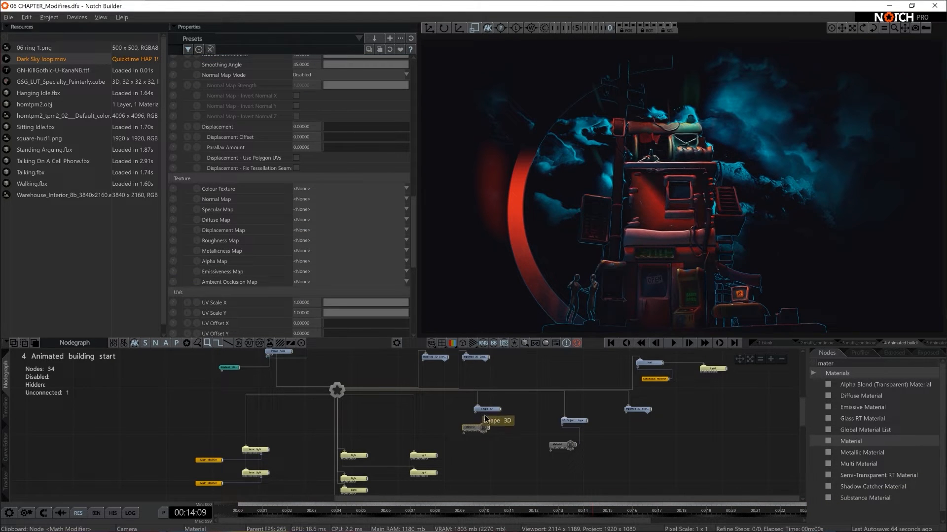
pyautogui.moveTo(488, 427); pyautogui.dragTo(476, 414)
# - Set the ring material's Emissiveness to about 0.43 and its Colour to orange (R 255, G 149, B 0)
pyautogui.click(480, 429)
pyautogui.scroll(-2, 333, 188)
pyautogui.scroll(8, 332, 194)
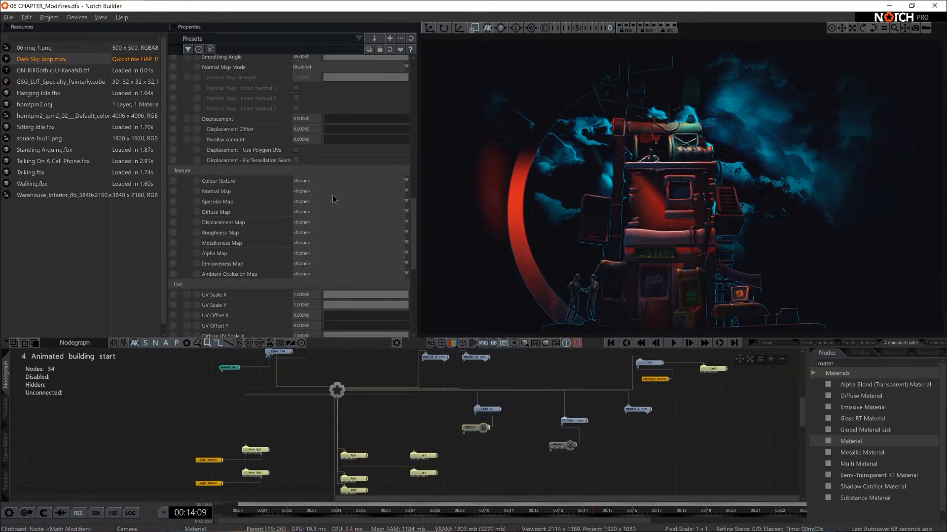
pyautogui.scroll(6, 332, 196)
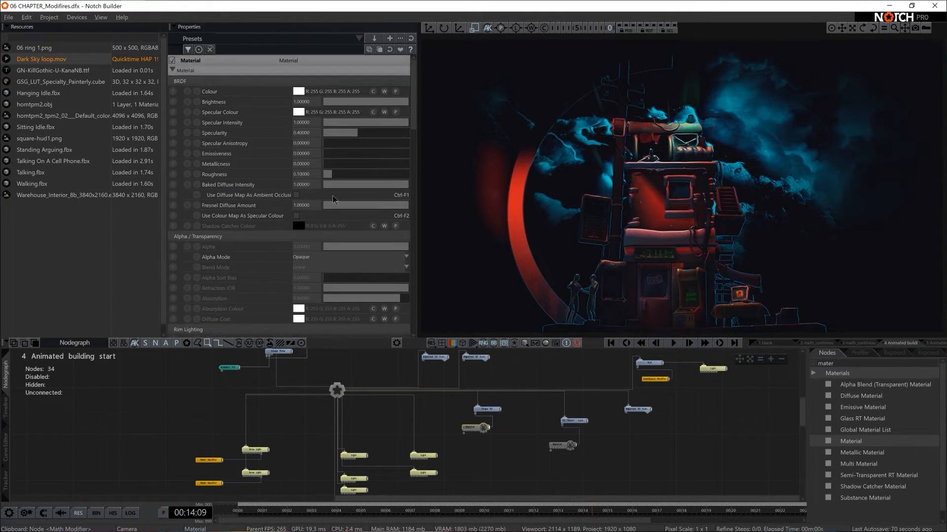
pyautogui.moveTo(328, 154); pyautogui.dragTo(358, 170)
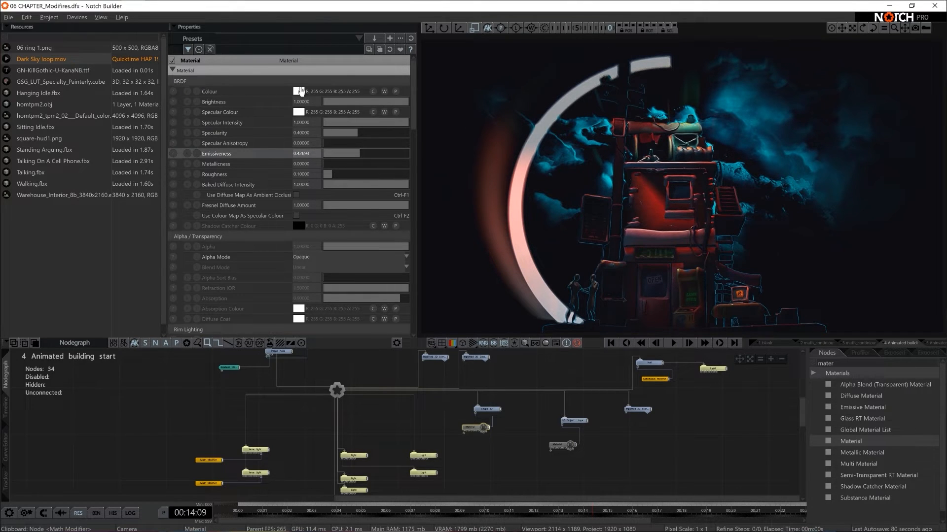
pyautogui.click(299, 91)
pyautogui.moveTo(201, 116); pyautogui.dragTo(233, 98)
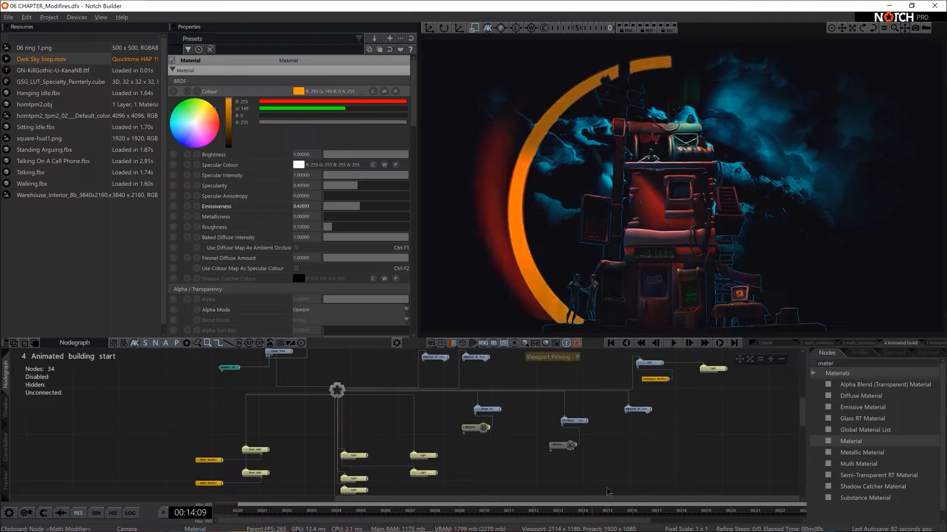
# - Rotate the ring behind the building to a bank of about 10.8
pyautogui.click(486, 409)
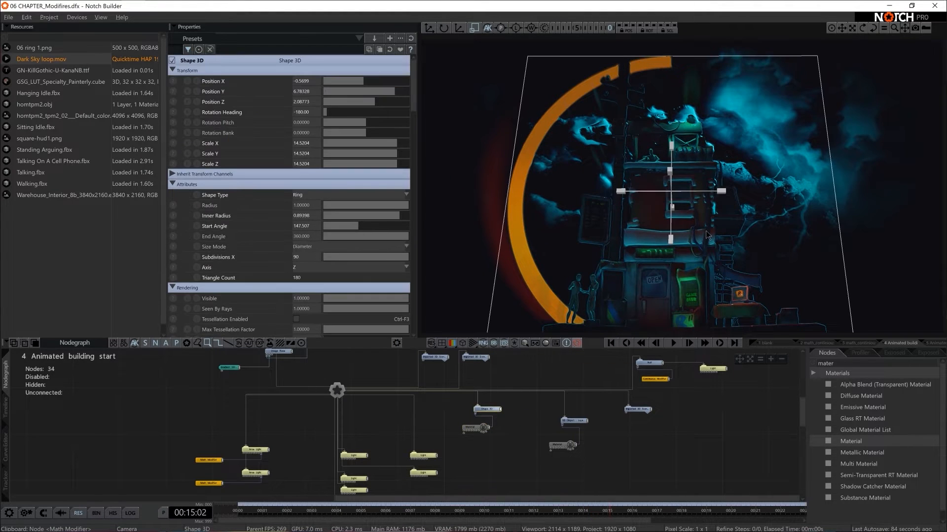
pyautogui.press('e')
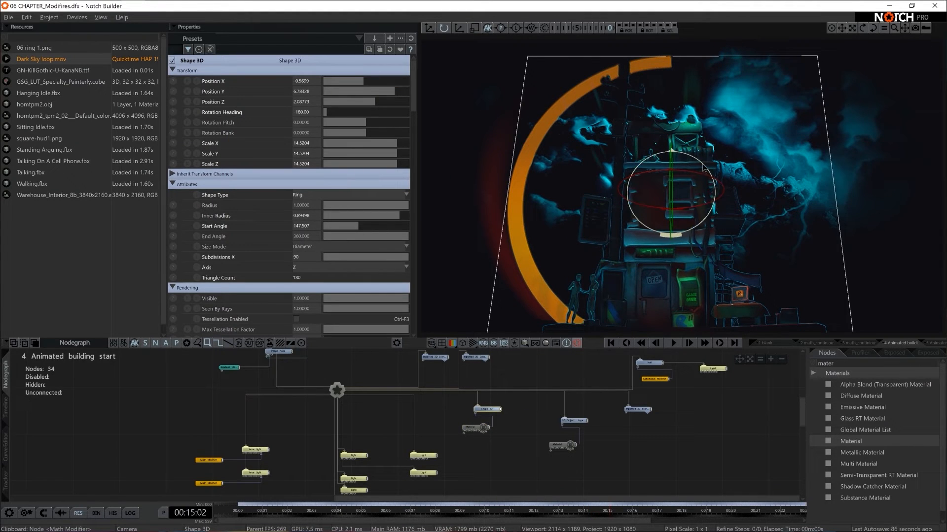
pyautogui.moveTo(713, 209); pyautogui.dragTo(780, 340)
# - Add a Continuous Modifier, connect it to the ring's Rotation Bank, and set its Speed to 20
pyautogui.write('contin')
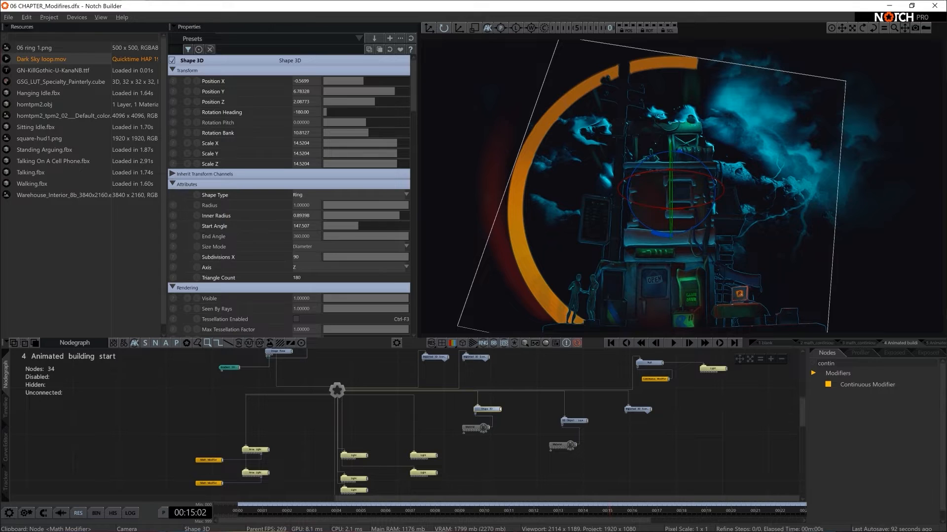
pyautogui.moveTo(867, 389); pyautogui.dragTo(499, 451)
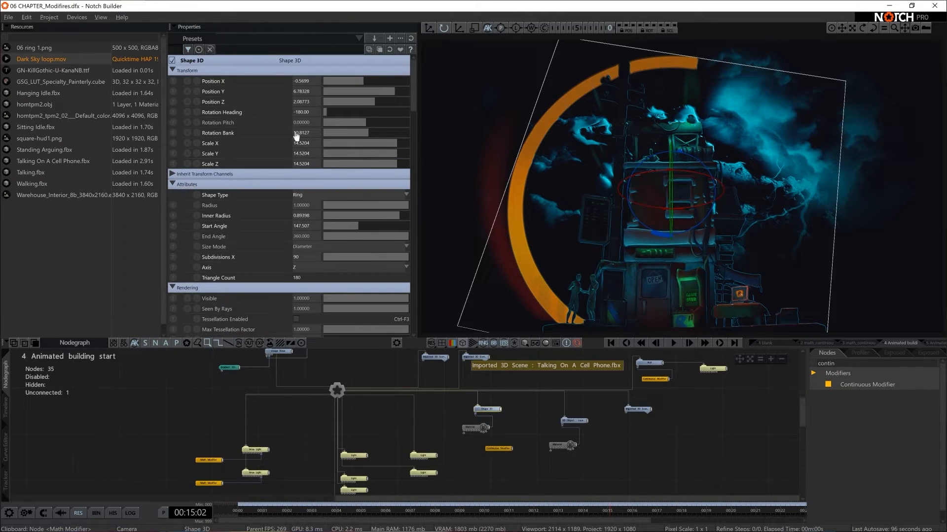
pyautogui.moveTo(511, 450); pyautogui.dragTo(355, 280)
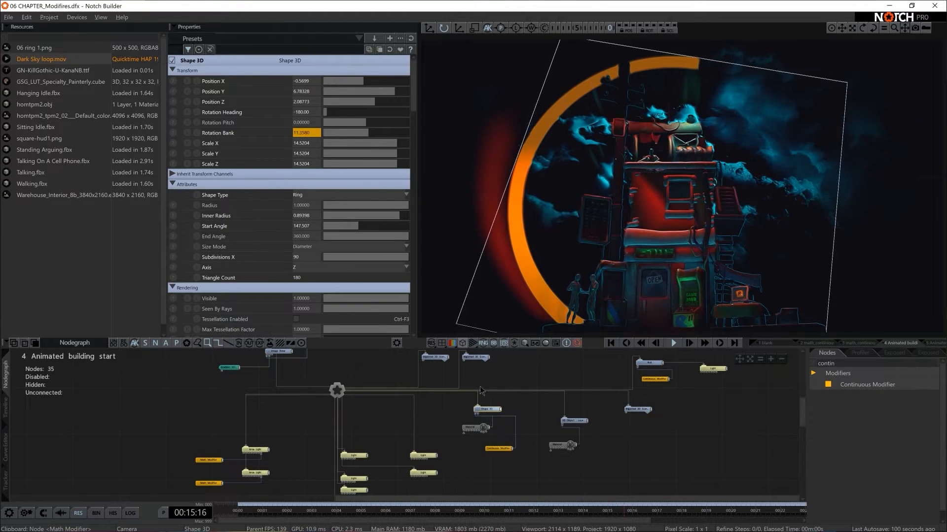
pyautogui.moveTo(499, 449); pyautogui.dragTo(450, 422)
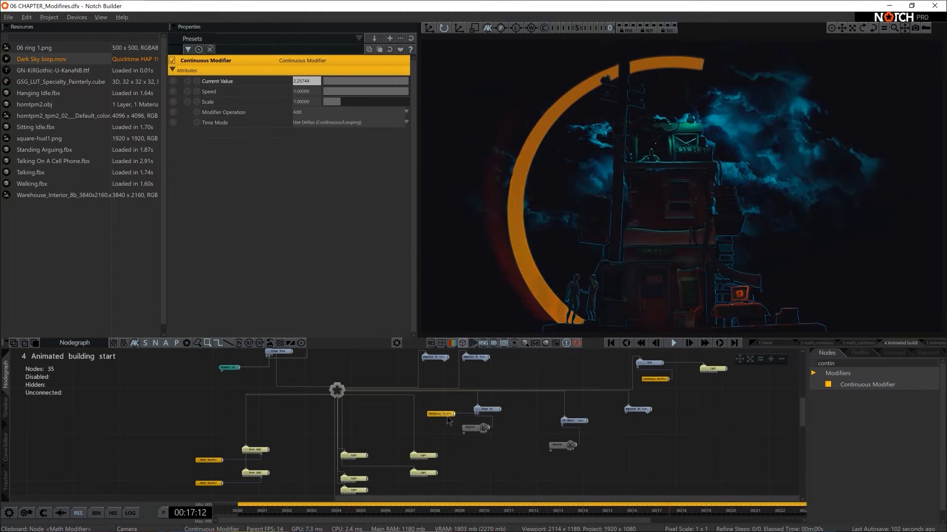
pyautogui.click(308, 92)
pyautogui.write('20')
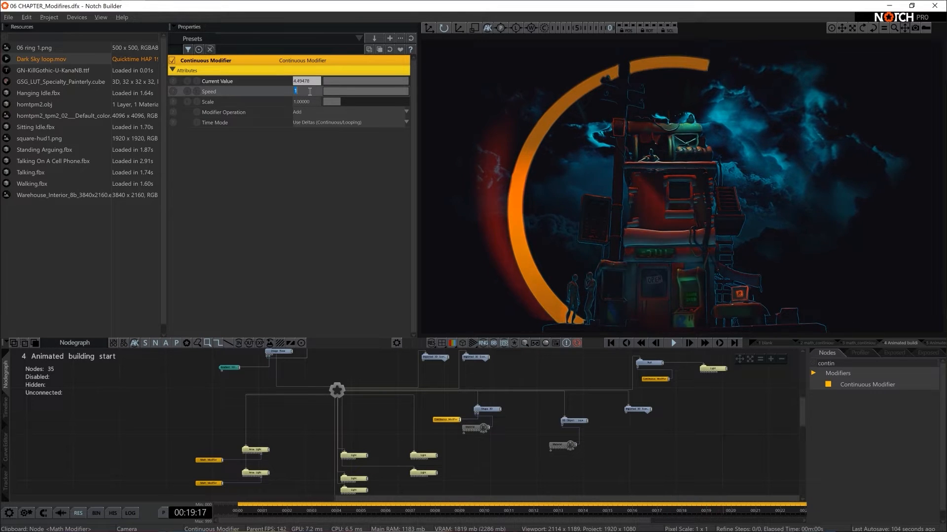
pyautogui.press('Return')
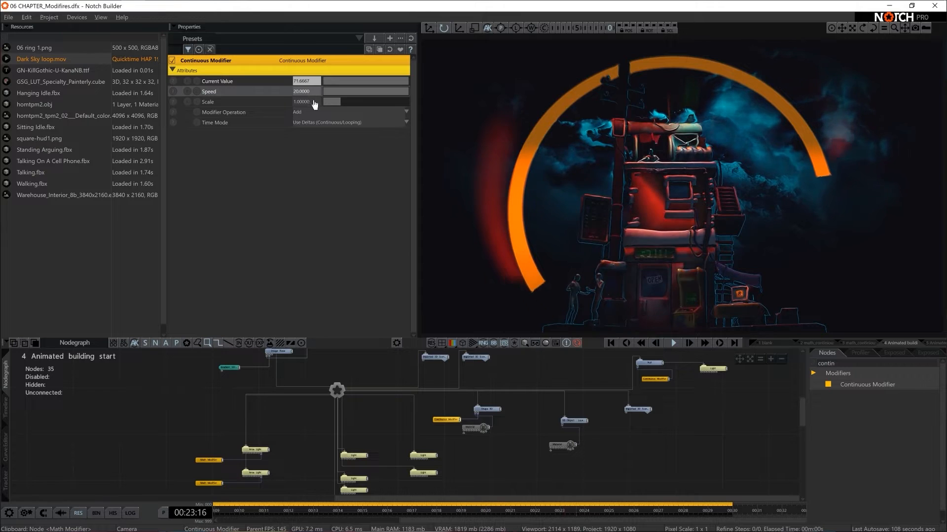
# - Tidy the ring's Material and Continuous Modifier nodes, then duplicate the ring's Shape 3D node and connect the copy to the Root
pyautogui.scroll(2, 490, 460)
pyautogui.scroll(2, 459, 409)
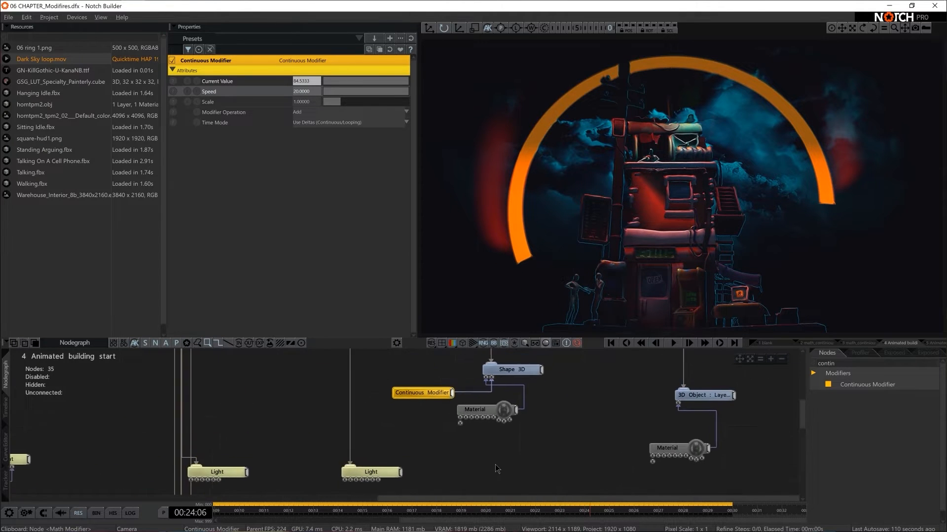
pyautogui.click(434, 425)
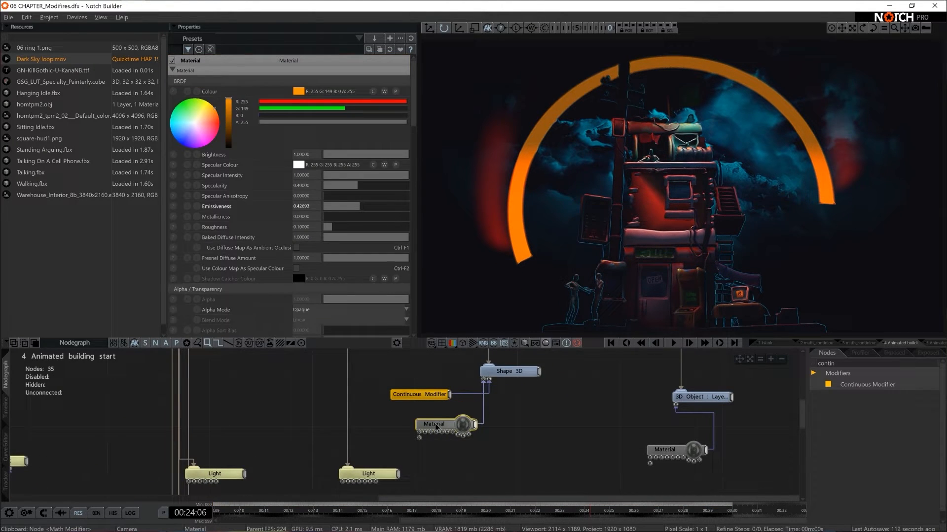
pyautogui.click(436, 395)
pyautogui.click(514, 368)
pyautogui.hotkey('ctrl', 'c')
pyautogui.hotkey('ctrl', 'v')
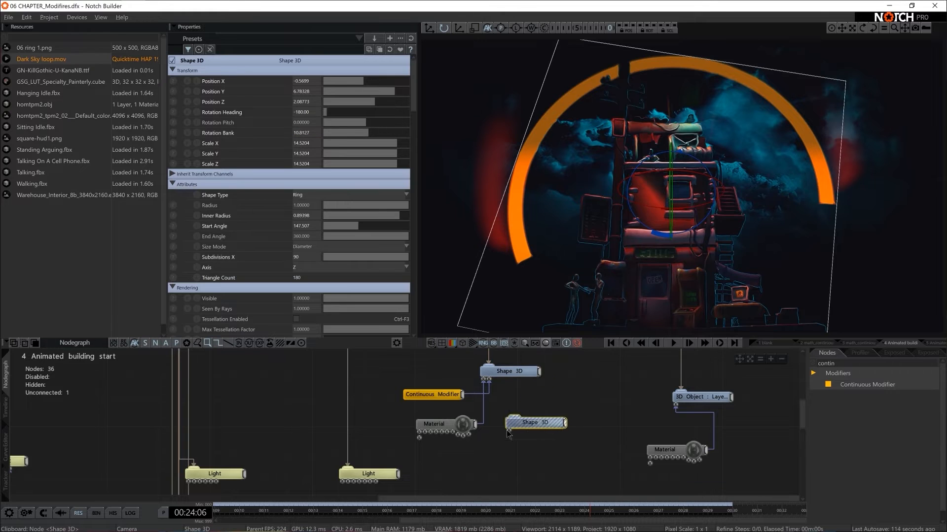
pyautogui.click(493, 439)
pyautogui.scroll(-3, 545, 416)
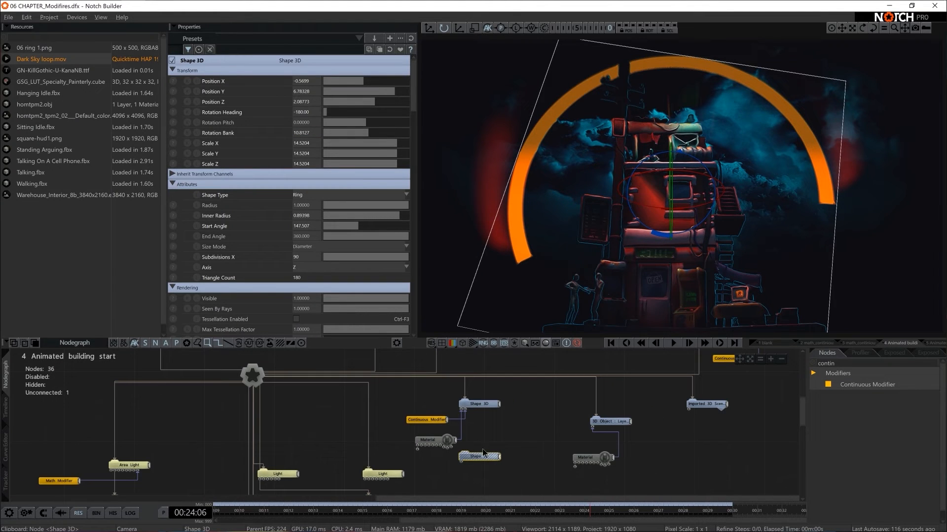
pyautogui.moveTo(264, 387); pyautogui.dragTo(463, 452)
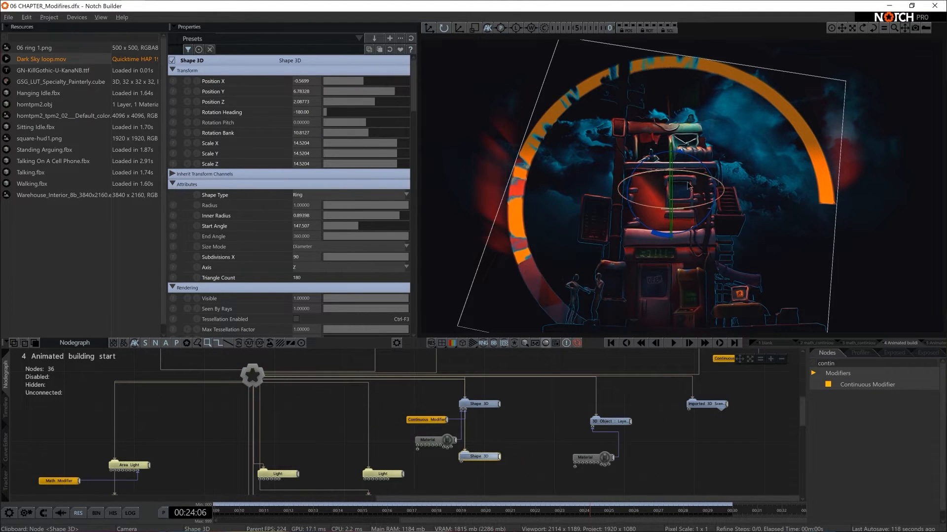
# - Scale the duplicated ring uniformly to about 11.3 and set its Inner Radius to about 0.54
pyautogui.press('r')
pyautogui.moveTo(705, 187); pyautogui.dragTo(687, 200)
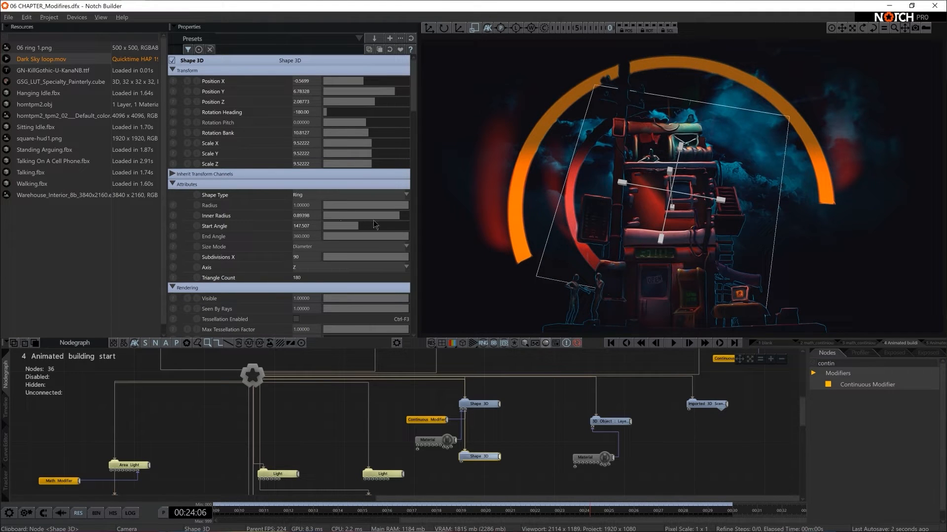
pyautogui.moveTo(389, 221); pyautogui.dragTo(376, 220)
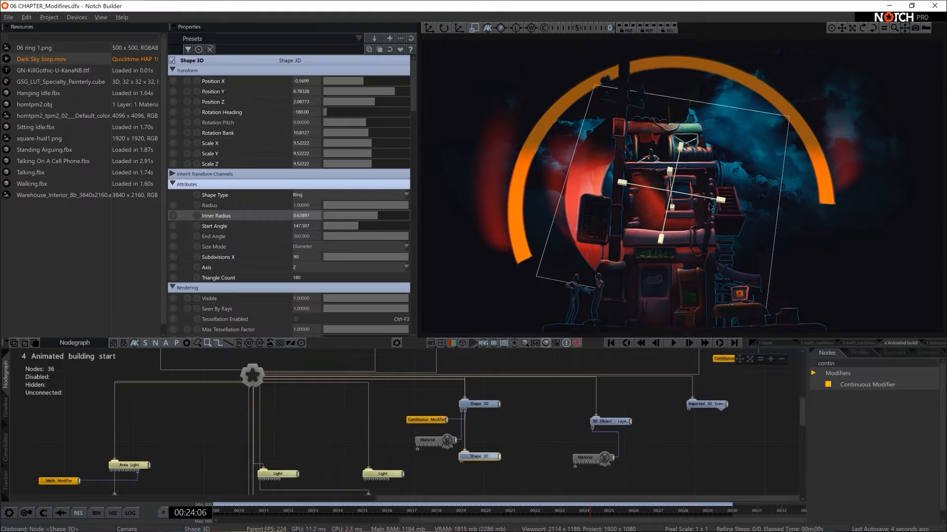
pyautogui.moveTo(720, 201); pyautogui.dragTo(712, 211)
pyautogui.moveTo(366, 218); pyautogui.dragTo(361, 218)
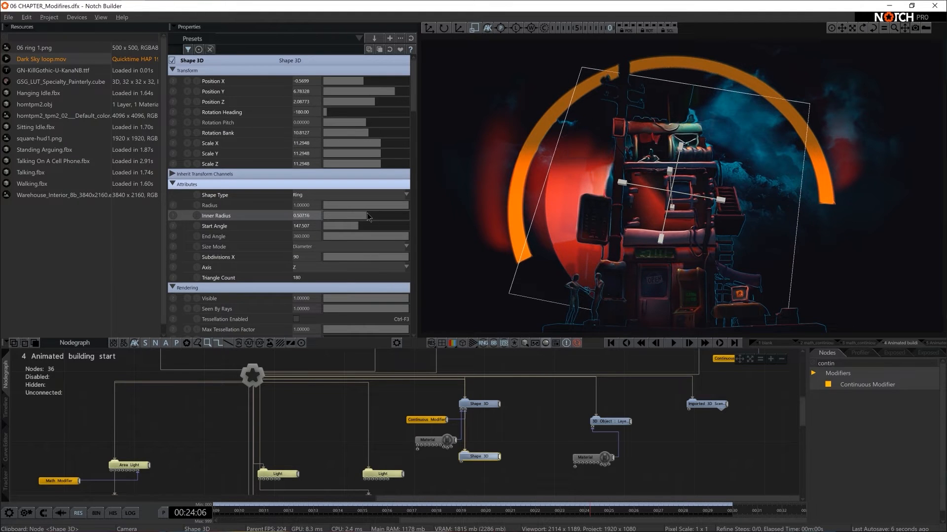
# - Connect a duplicate of the orange Material node to the smaller ring and set its Colour to red (R 255, G 0, B 42)
pyautogui.moveTo(444, 443); pyautogui.dragTo(427, 436)
pyautogui.hotkey('ctrl', 'c')
pyautogui.hotkey('ctrl', 'v')
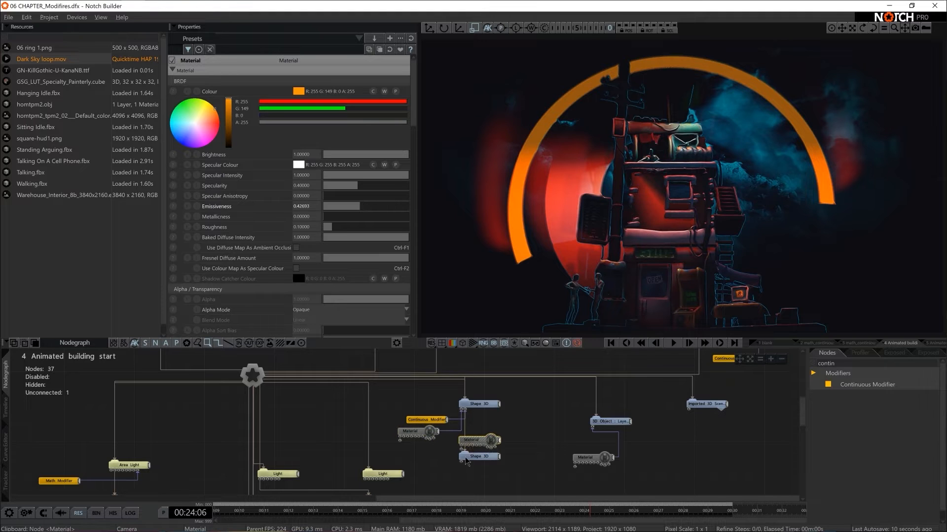
pyautogui.moveTo(495, 441); pyautogui.dragTo(461, 462)
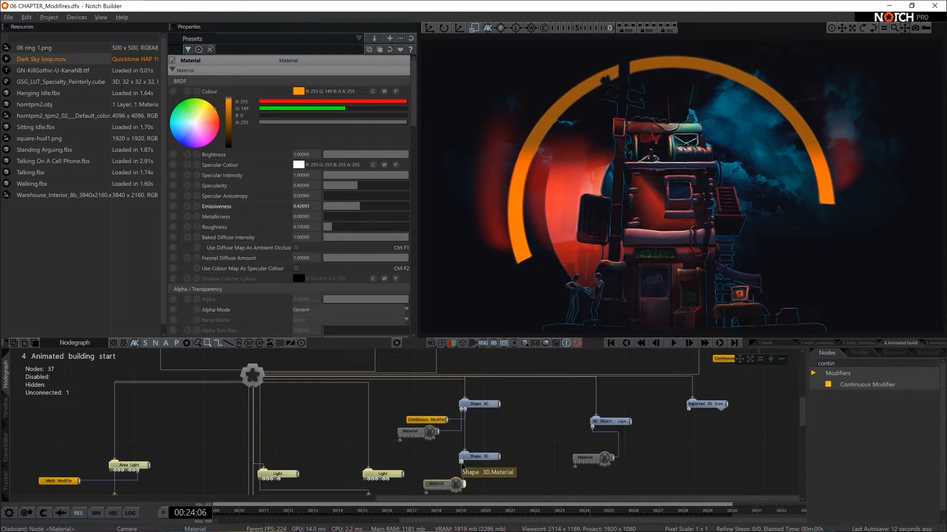
pyautogui.moveTo(465, 464); pyautogui.dragTo(477, 446, button='middle')
pyautogui.moveTo(455, 468); pyautogui.dragTo(500, 439)
pyautogui.click(460, 464)
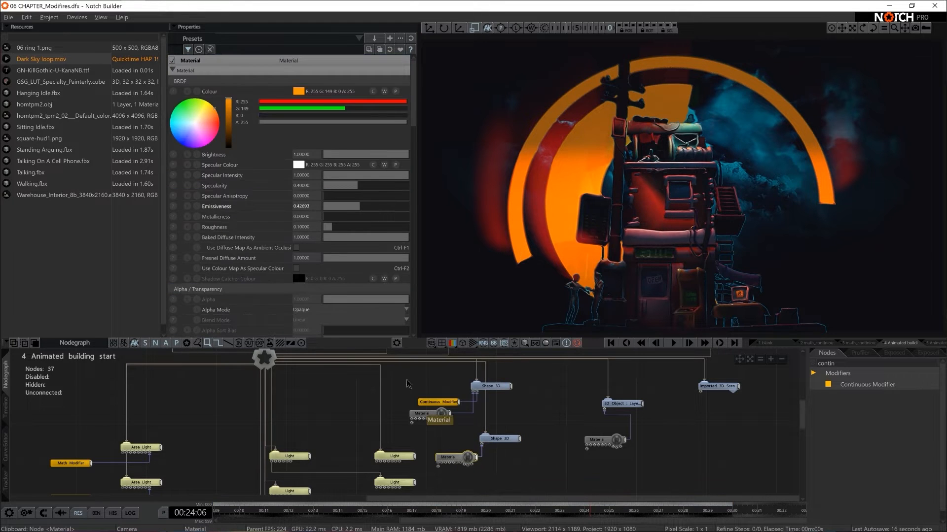
pyautogui.moveTo(202, 124)
pyautogui.mouseDown()
pyautogui.moveTo(153, 120)
pyautogui.moveTo(151, 151)
pyautogui.moveTo(252, 165)
pyautogui.mouseUp()
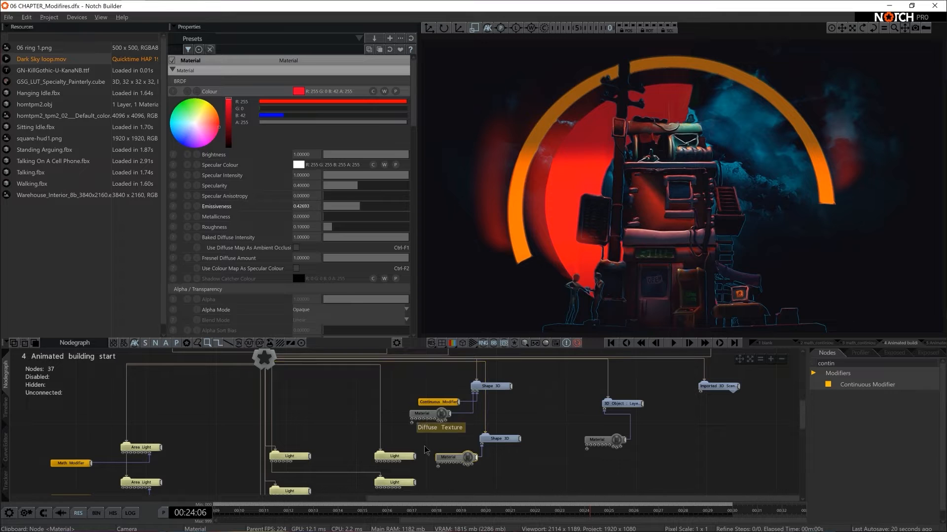
# - Duplicate the first ring's Continuous Modifier node and place the copy below the smaller ring's Material node
pyautogui.moveTo(449, 402); pyautogui.dragTo(466, 482)
pyautogui.hotkey('ctrl', 'c')
pyautogui.hotkey('ctrl', 'v')
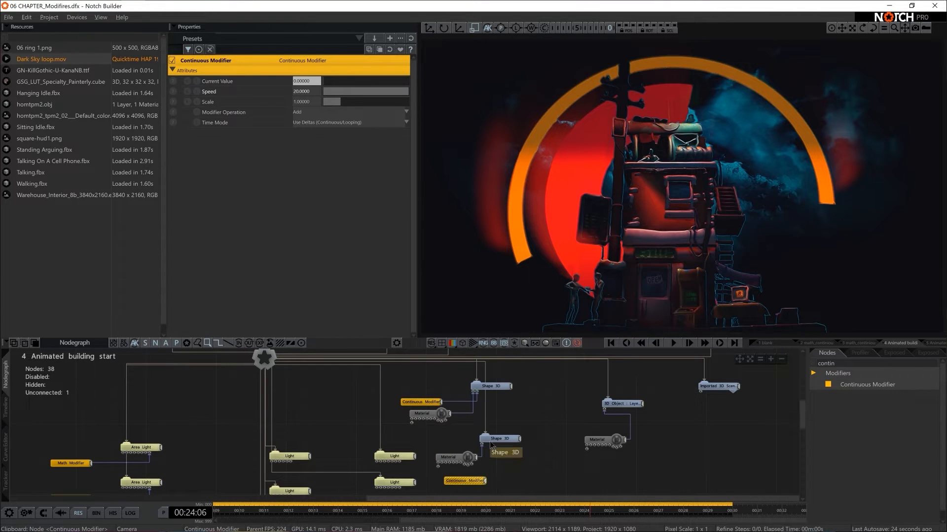
# - Set the smaller ring's Rotation Bank to about -95.4 and connect the duplicated Continuous Modifier to that property
pyautogui.click(502, 438)
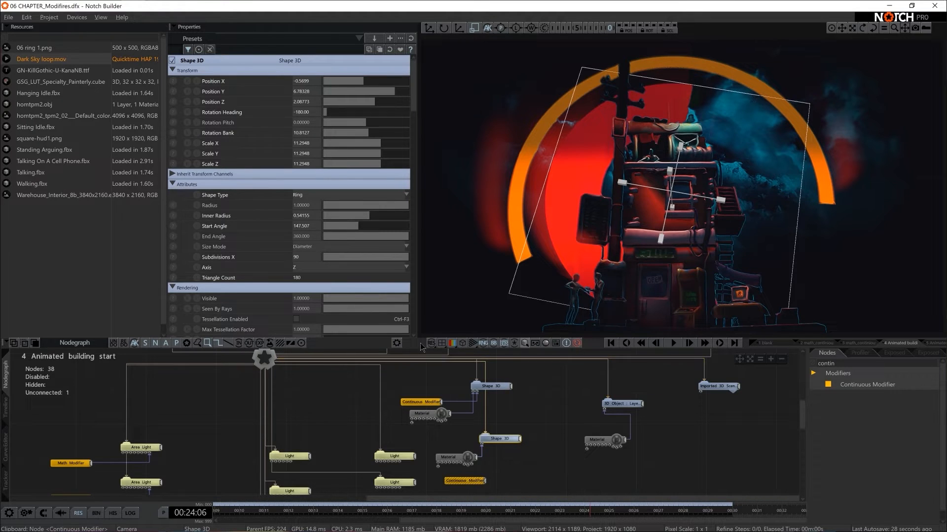
pyautogui.moveTo(364, 133); pyautogui.dragTo(447, 330)
pyautogui.moveTo(365, 133); pyautogui.dragTo(343, 135)
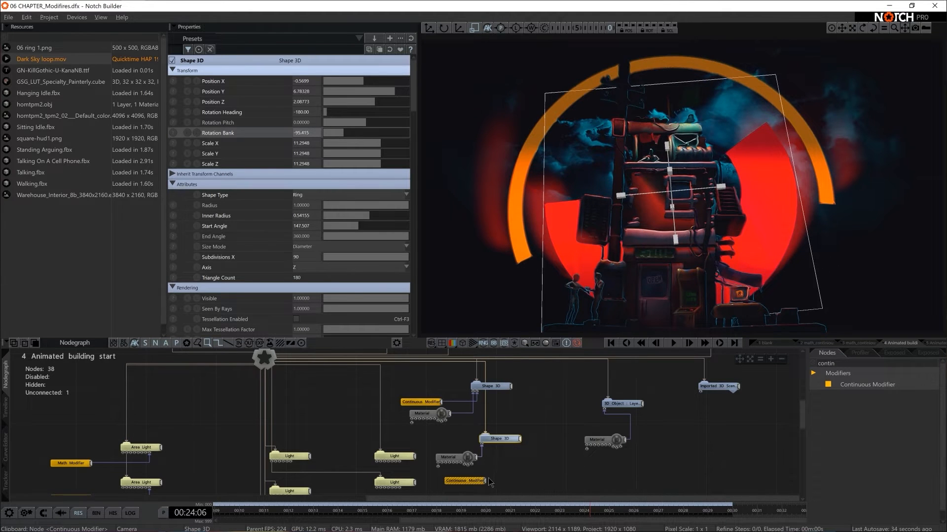
pyautogui.moveTo(487, 481); pyautogui.dragTo(312, 184)
pyautogui.moveTo(308, 134); pyautogui.dragTo(310, 137)
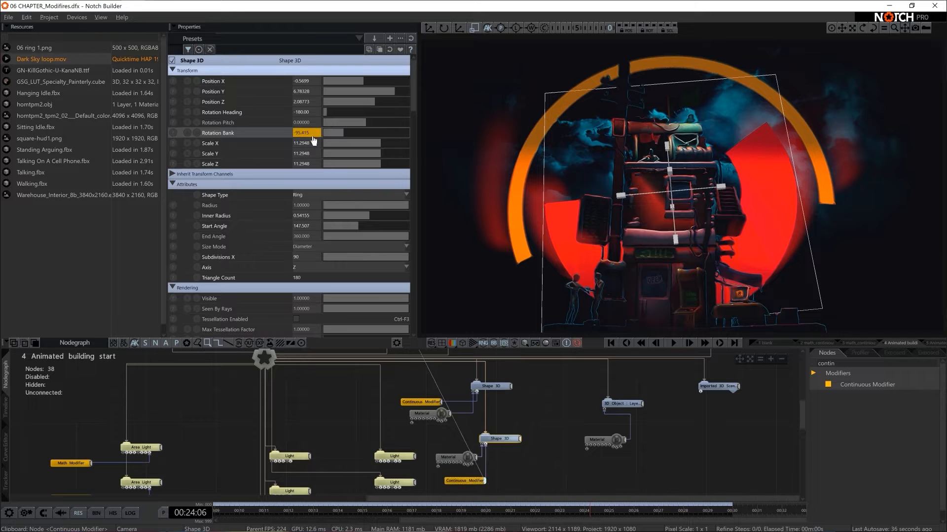
# - Set the smaller ring's Continuous Modifier to the Subtract operation with a Speed of 25
pyautogui.click(465, 481)
pyautogui.click(307, 116)
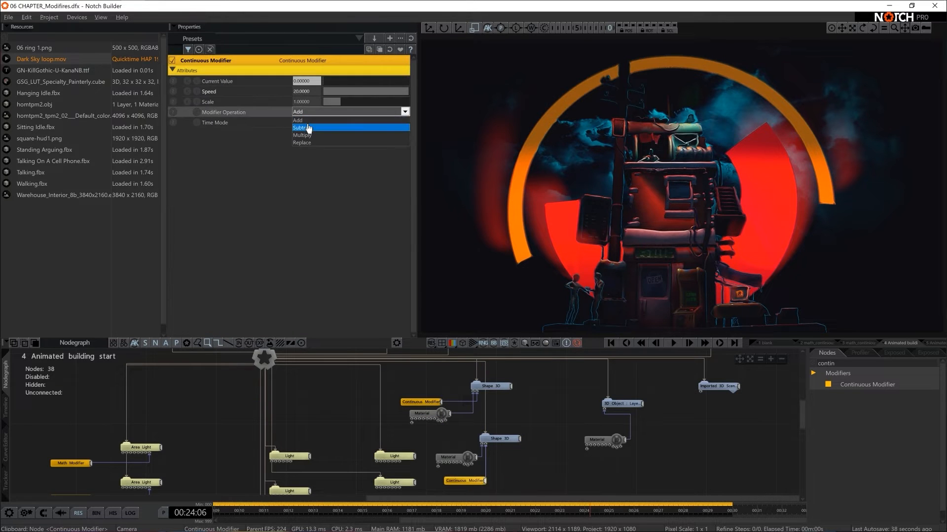
pyautogui.click(303, 127)
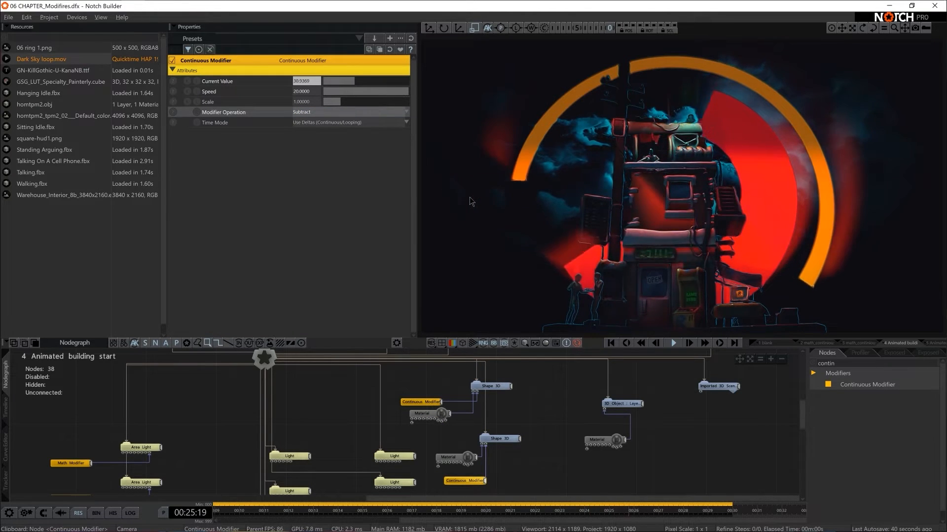
pyautogui.doubleClick(303, 91)
pyautogui.write('25')
pyautogui.press('Return')
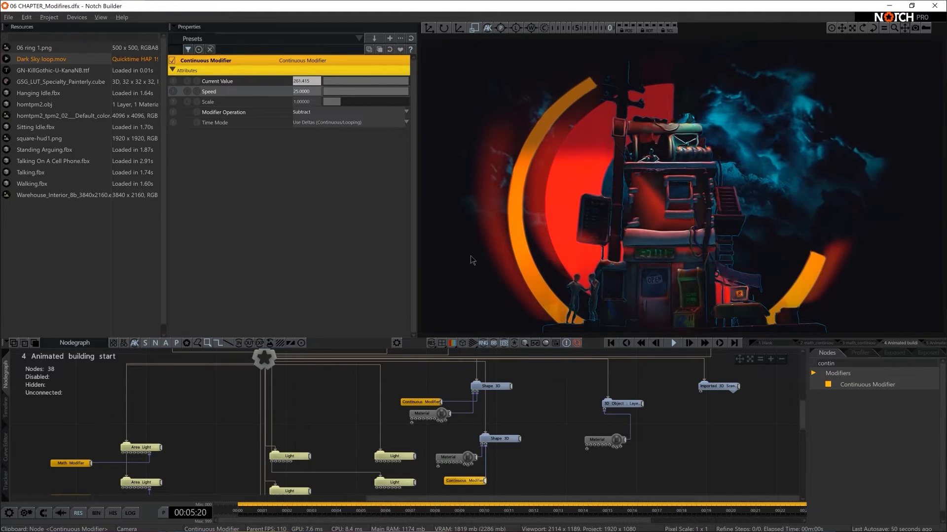
# - Examine the chain of effect nodes under the camera, toggling them off and back on to compare the scene
pyautogui.click(555, 461)
pyautogui.scroll(-1, 552, 460)
pyautogui.moveTo(552, 460); pyautogui.dragTo(581, 389, button='middle')
pyautogui.scroll(-2, 587, 418)
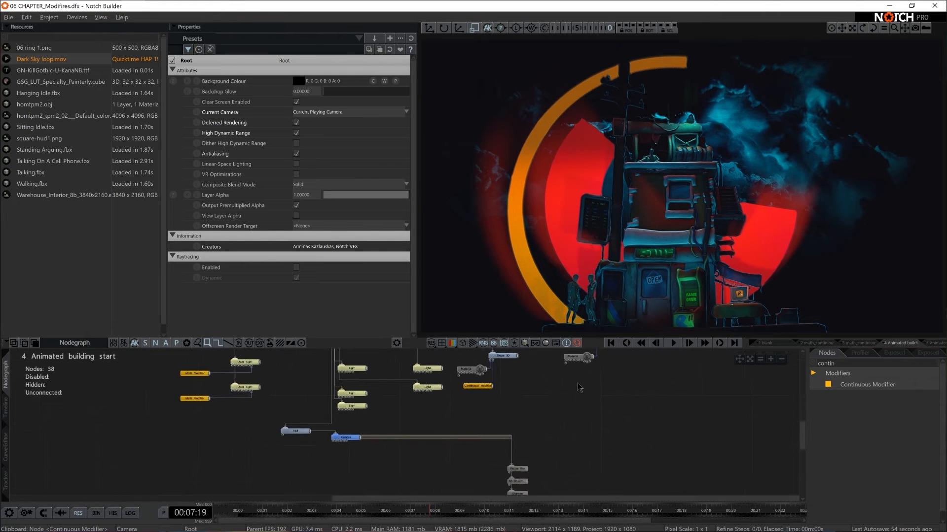
pyautogui.moveTo(581, 433); pyautogui.dragTo(564, 393, button='middle')
pyautogui.moveTo(533, 391); pyautogui.dragTo(501, 464)
pyautogui.press('d')
pyautogui.press('d')
pyautogui.click(569, 445)
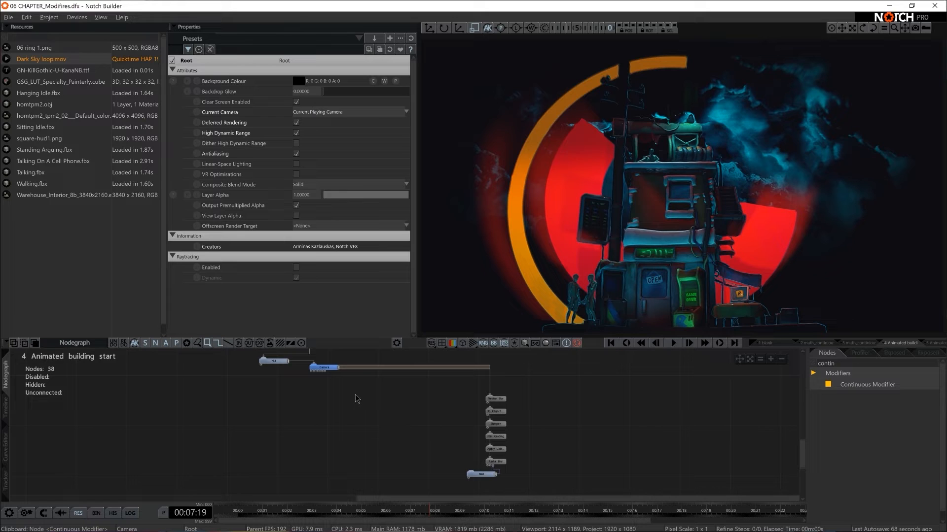
# - Add a Shape 3D node under the camera and set its Position Z to about 3.75
pyautogui.press('BackSpace')
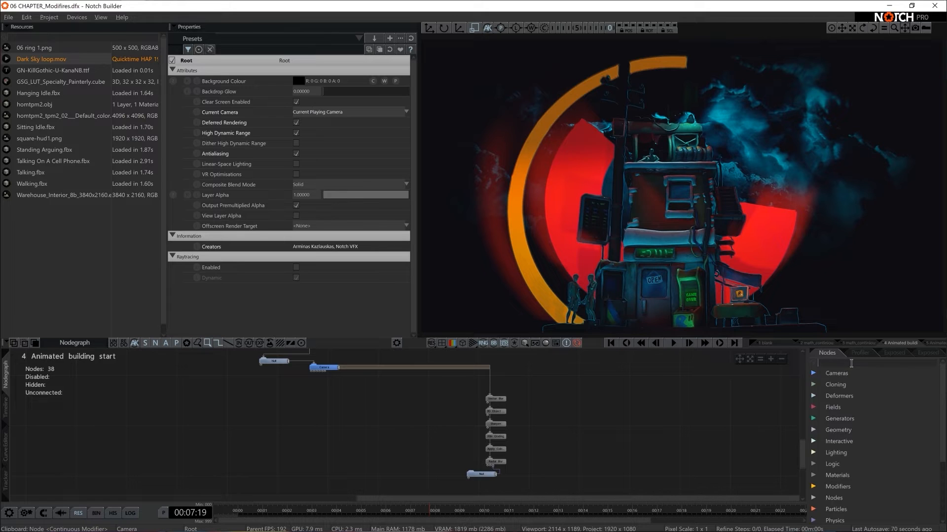
pyautogui.write('shape')
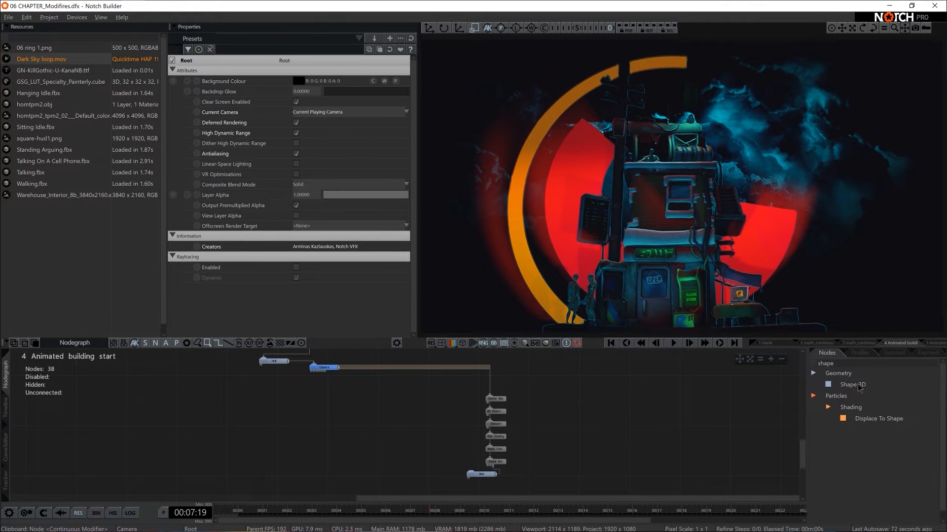
pyautogui.moveTo(858, 385); pyautogui.dragTo(390, 405)
pyautogui.moveTo(368, 101); pyautogui.dragTo(381, 103)
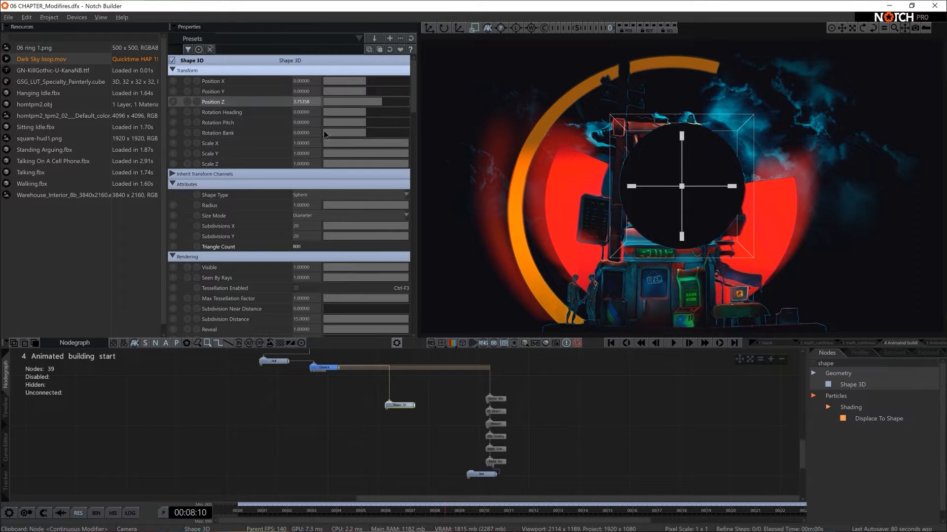
# - Change the new shape's Shape Type to Ring and set its Rotation Pitch to -90 so it faces the camera
pyautogui.click(306, 196)
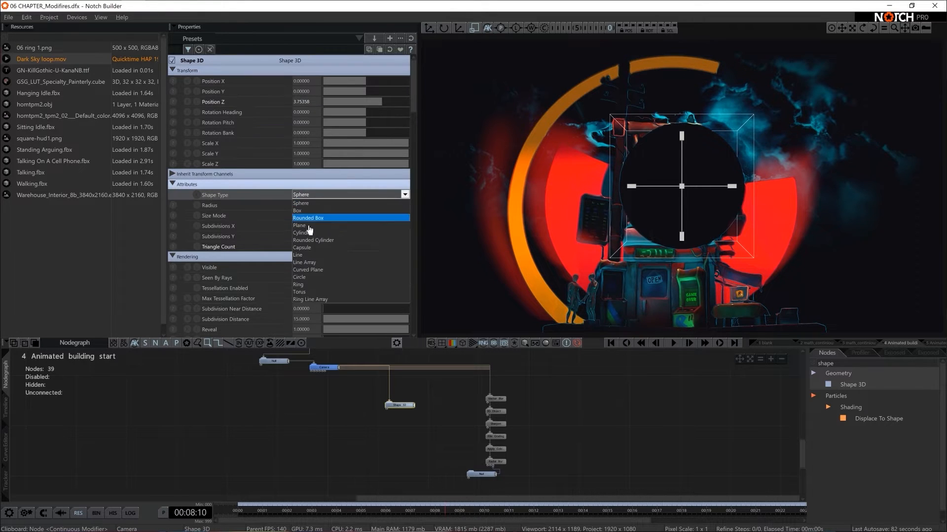
pyautogui.click(321, 275)
pyautogui.press('e')
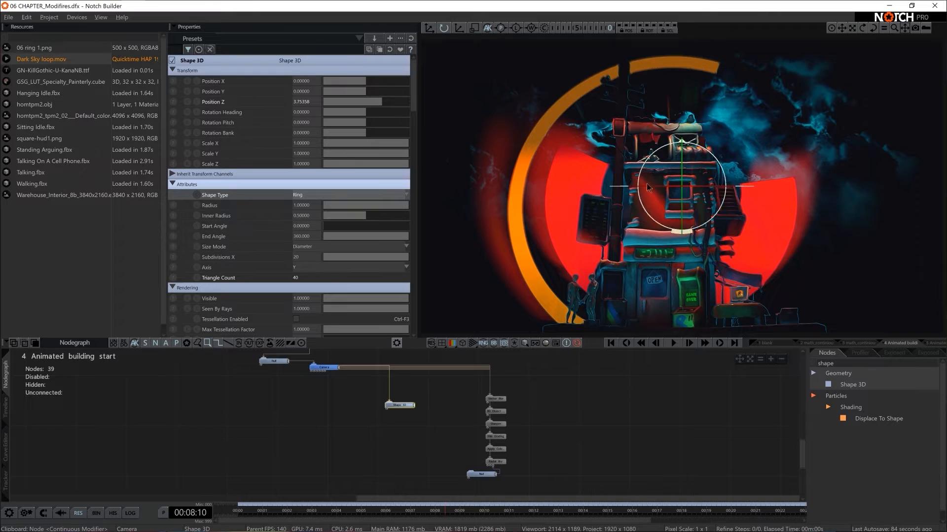
pyautogui.moveTo(682, 163); pyautogui.dragTo(690, 204)
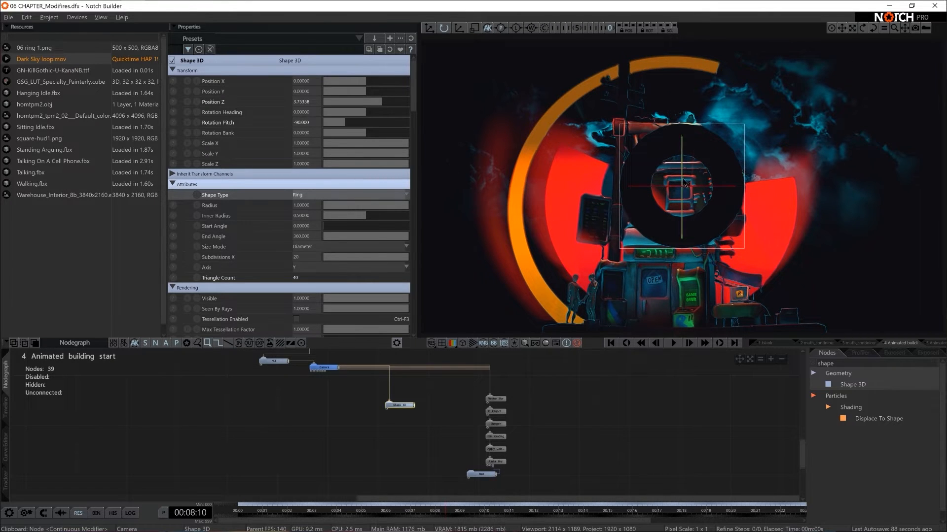
pyautogui.moveTo(685, 180)
pyautogui.mouseDown()
pyautogui.moveTo(683, 145)
pyautogui.moveTo(684, 179)
pyautogui.mouseUp()
# - Scale the new ring uniformly to about 4.04 and thin it with an Inner Radius of about 0.97
pyautogui.moveTo(367, 215); pyautogui.dragTo(394, 219)
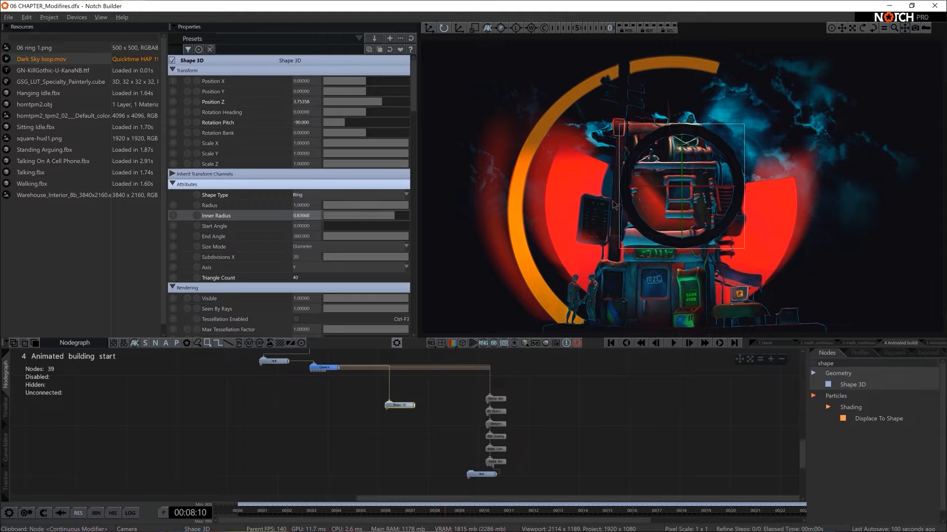
pyautogui.press('r')
pyautogui.moveTo(681, 185); pyautogui.dragTo(811, 178)
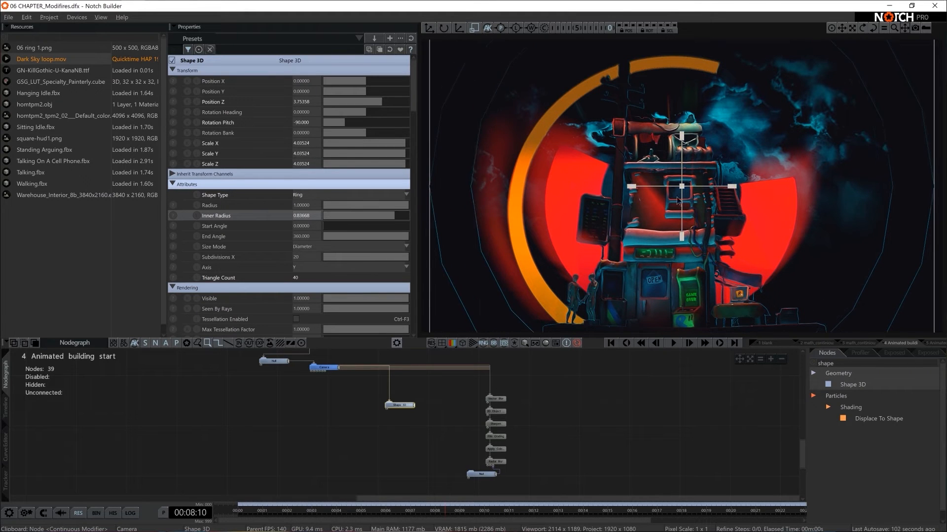
pyautogui.moveTo(395, 217); pyautogui.dragTo(406, 218)
# - Smooth the new ring by setting its Subdivisions X to 90
pyautogui.doubleClick(306, 256)
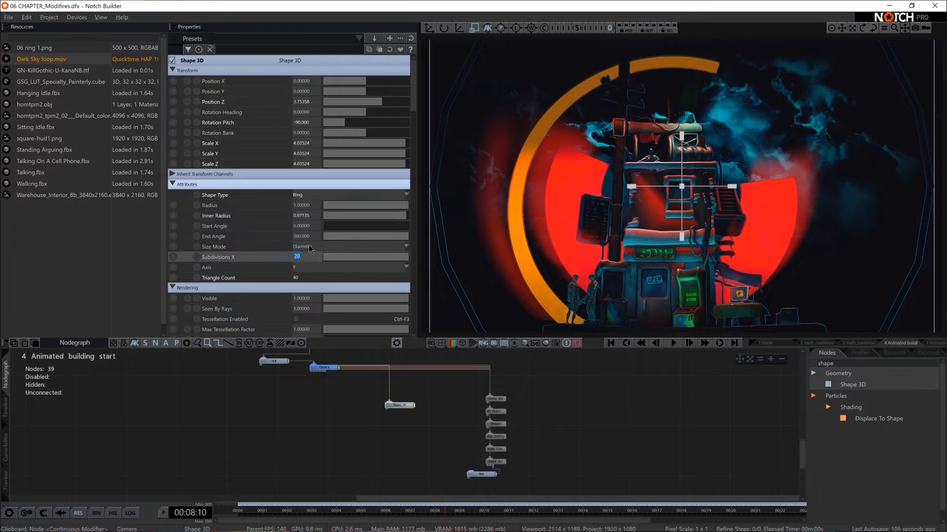
pyautogui.write('90')
pyautogui.press('Return')
# - Connect the red partial ring's Material node to the new thin ring
pyautogui.scroll(-2, 565, 462)
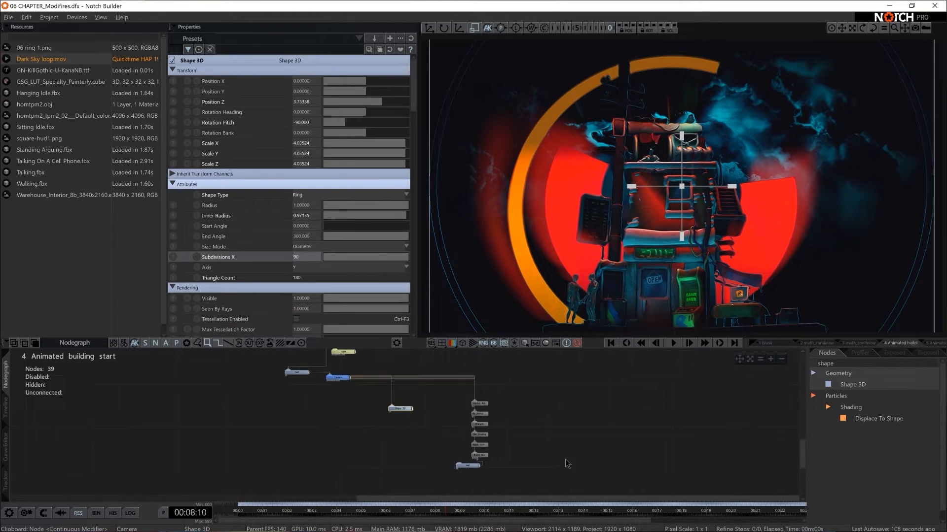
pyautogui.moveTo(551, 425); pyautogui.dragTo(555, 480, button='middle')
pyautogui.moveTo(523, 399); pyautogui.dragTo(525, 414, button='middle')
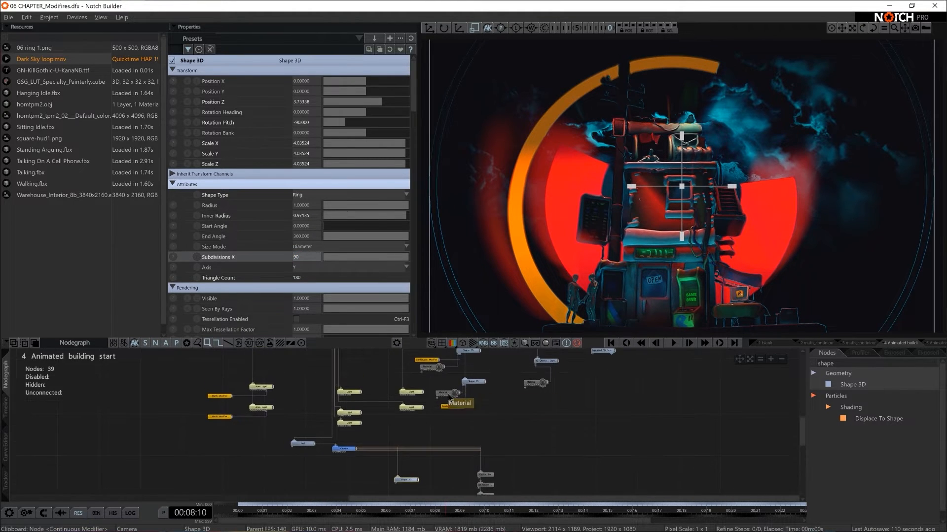
pyautogui.moveTo(448, 408); pyautogui.dragTo(395, 487)
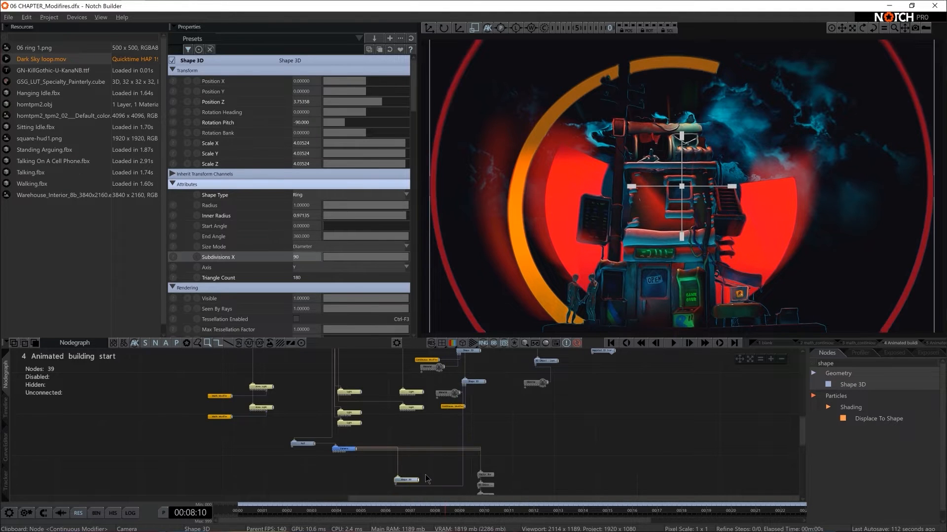
pyautogui.click(534, 462)
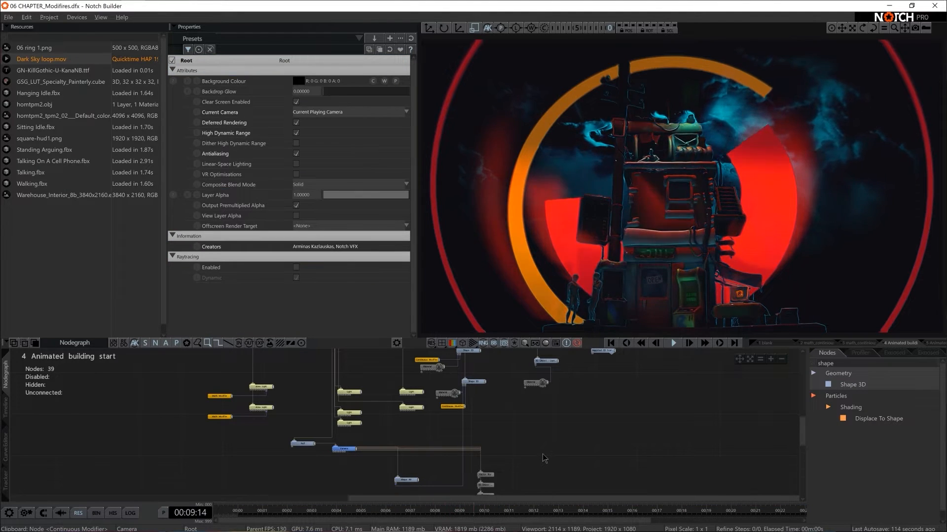
# - Add an Image Plane node under the camera and set its Position Z to about 5.3
pyautogui.scroll(-3, 539, 449)
pyautogui.scroll(5, 532, 431)
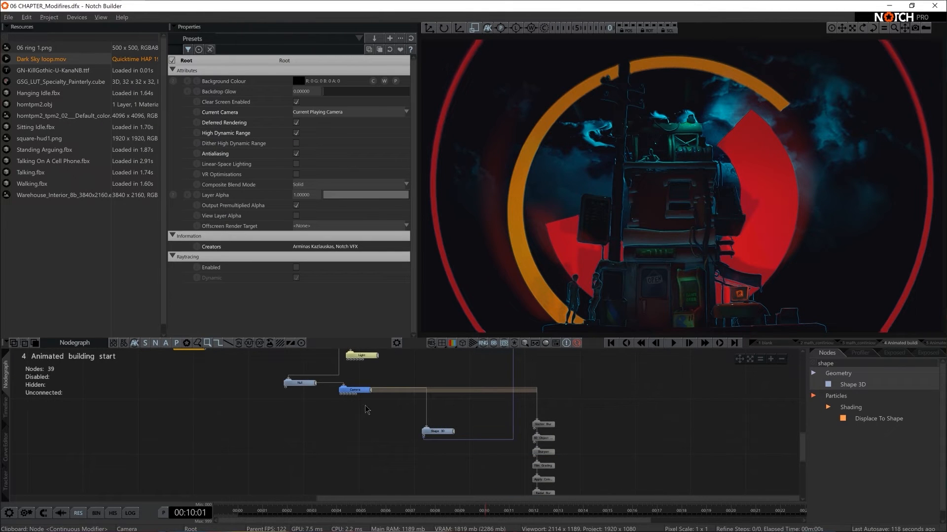
pyautogui.write('ima')
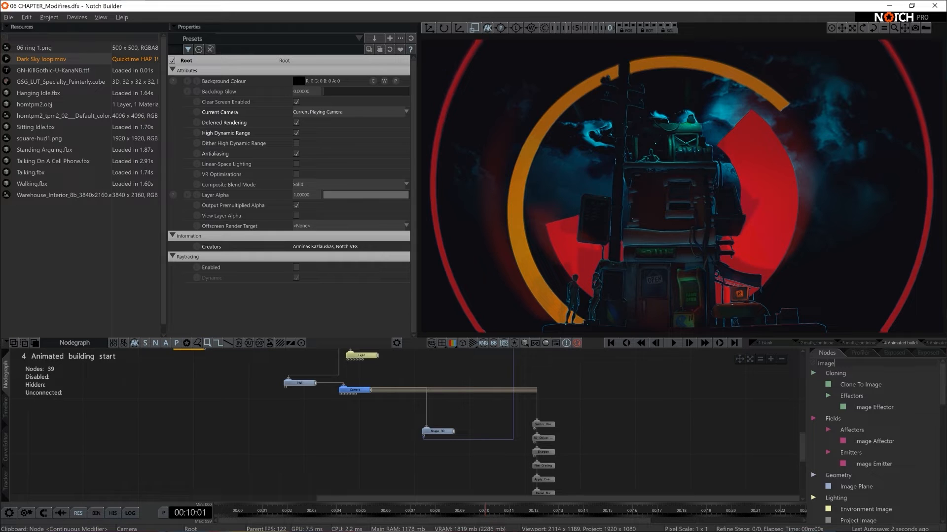
pyautogui.write('ge pl')
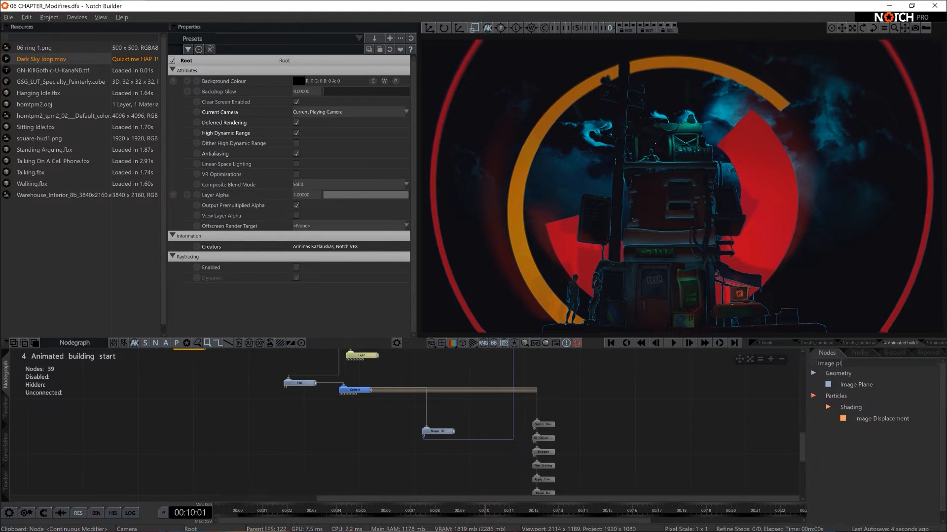
pyautogui.write('a')
pyautogui.moveTo(856, 384); pyautogui.dragTo(387, 424)
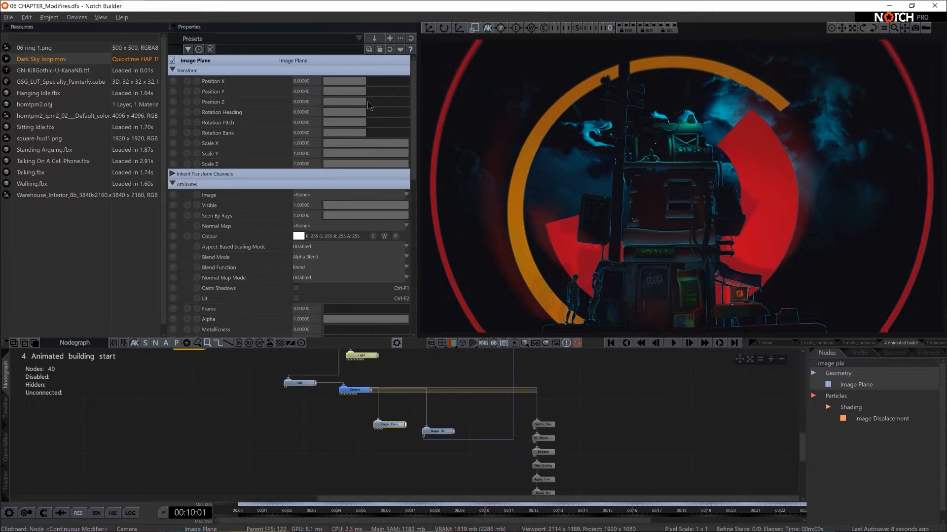
pyautogui.moveTo(369, 102); pyautogui.dragTo(390, 114)
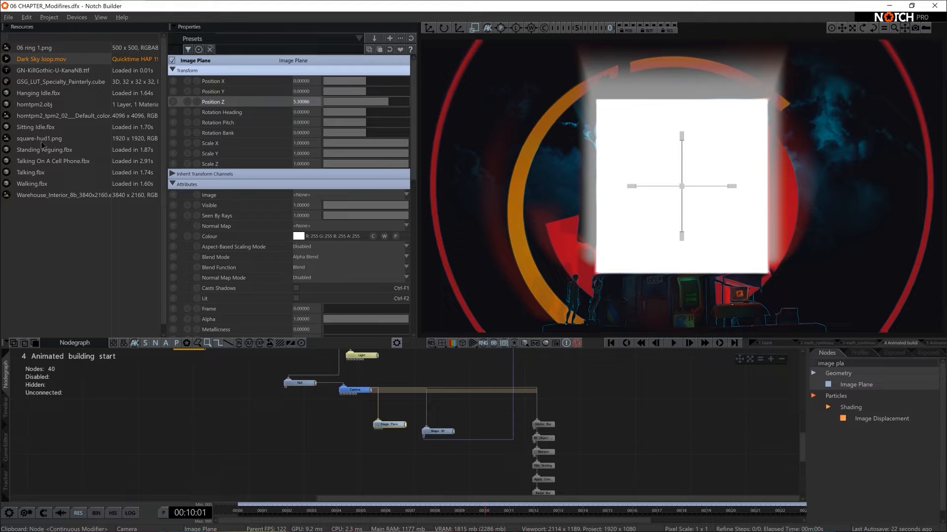
# - Load square-hud1.png as a Video Loader node and connect it to the Image Plane's Video Node input
pyautogui.moveTo(28, 140); pyautogui.dragTo(236, 417)
pyautogui.moveTo(331, 447); pyautogui.dragTo(374, 429)
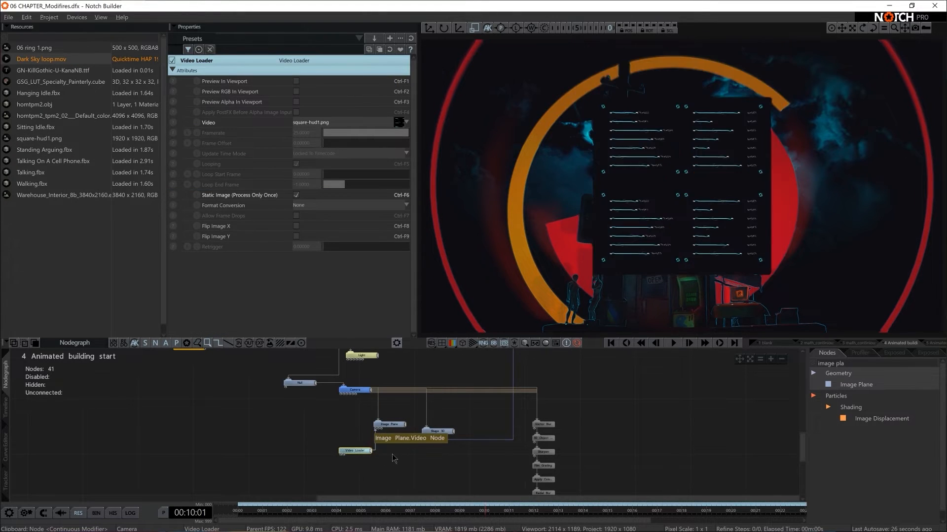
pyautogui.click(393, 456)
pyautogui.click(363, 451)
# - Move the image plane beside the building's upper part, at about Position X 1.42 and Position Y 0.46
pyautogui.doubleClick(386, 424)
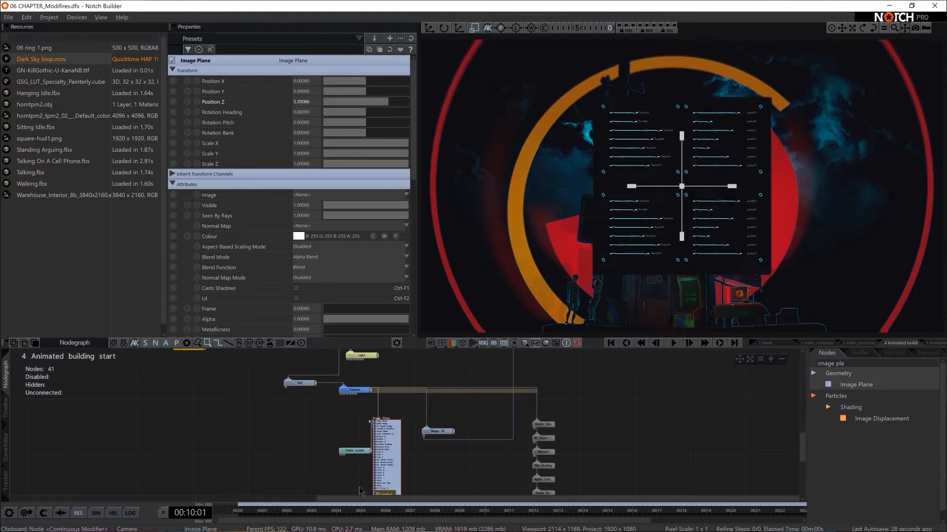
pyautogui.doubleClick(378, 425)
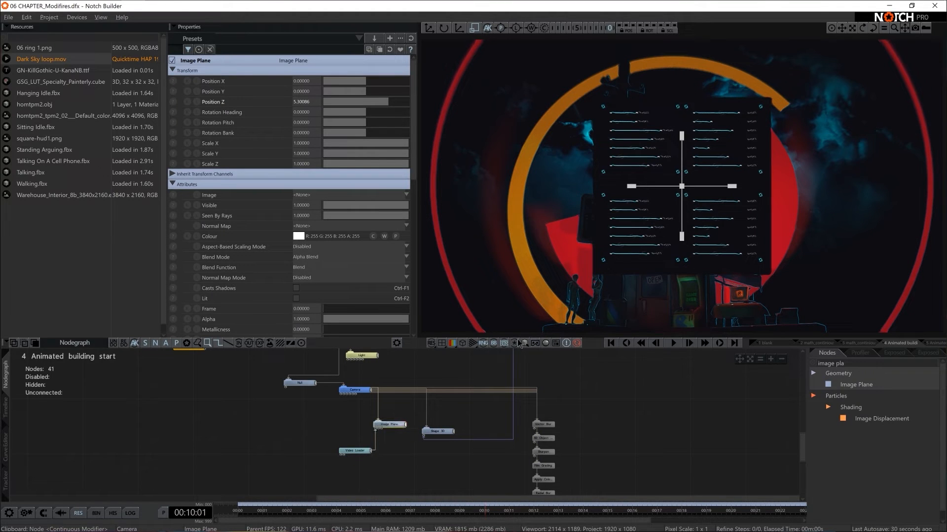
pyautogui.press('w')
pyautogui.moveTo(716, 163); pyautogui.dragTo(840, 123)
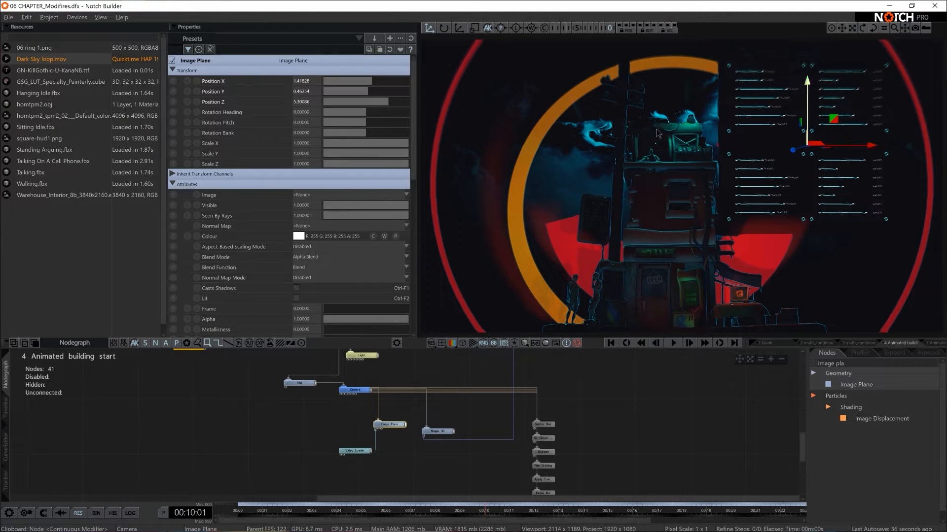
# - Set the image plane's Blend Function to Add and scale it uniformly to about 0.84
pyautogui.click(312, 269)
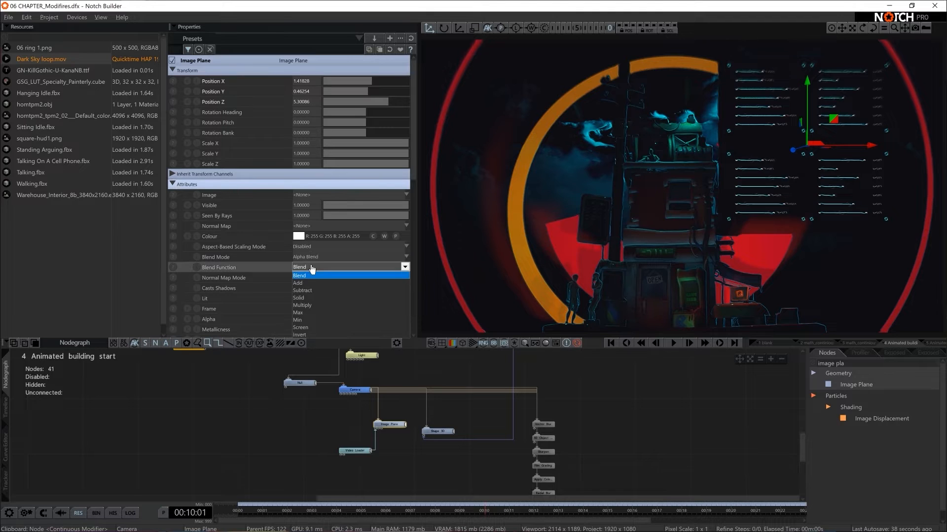
pyautogui.click(312, 270)
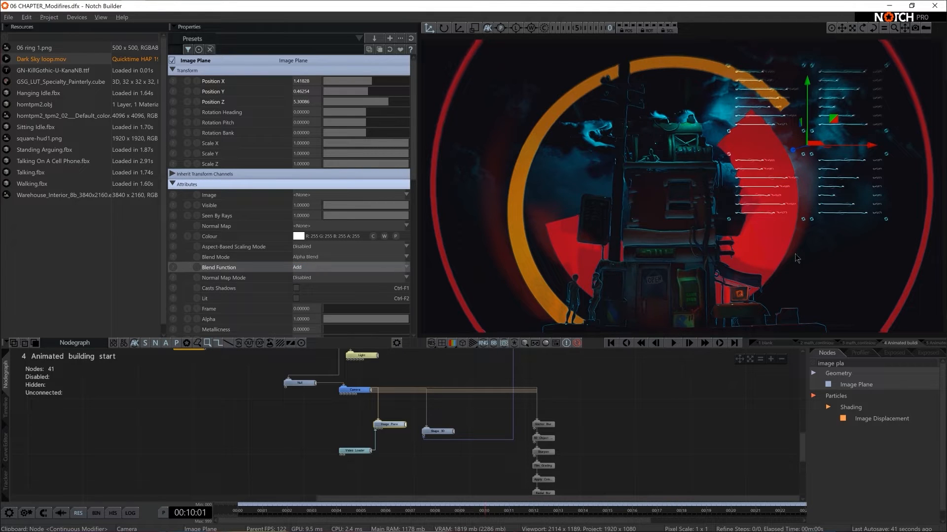
pyautogui.press('r')
pyautogui.moveTo(880, 177); pyautogui.dragTo(870, 176)
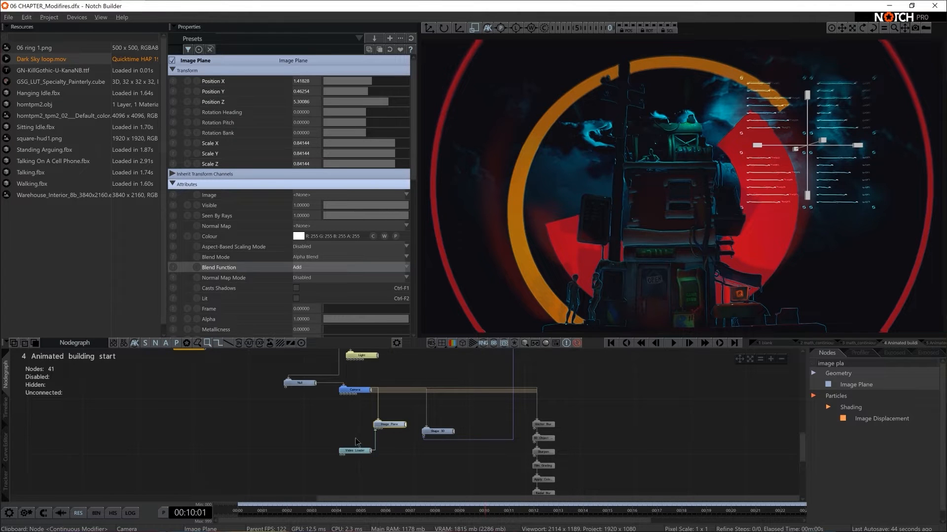
# - Test the camera rig by setting the Null node's Rotation Heading to about -9.8
pyautogui.click(339, 428)
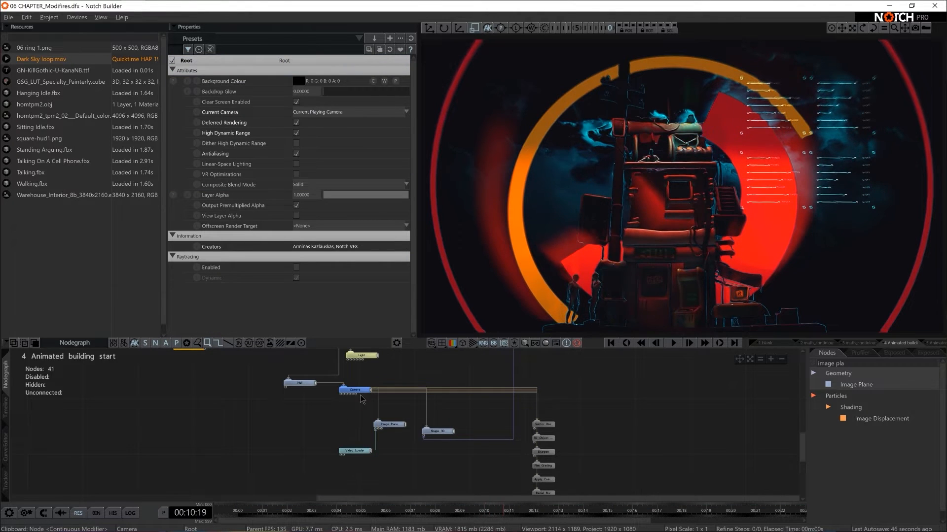
pyautogui.click(302, 384)
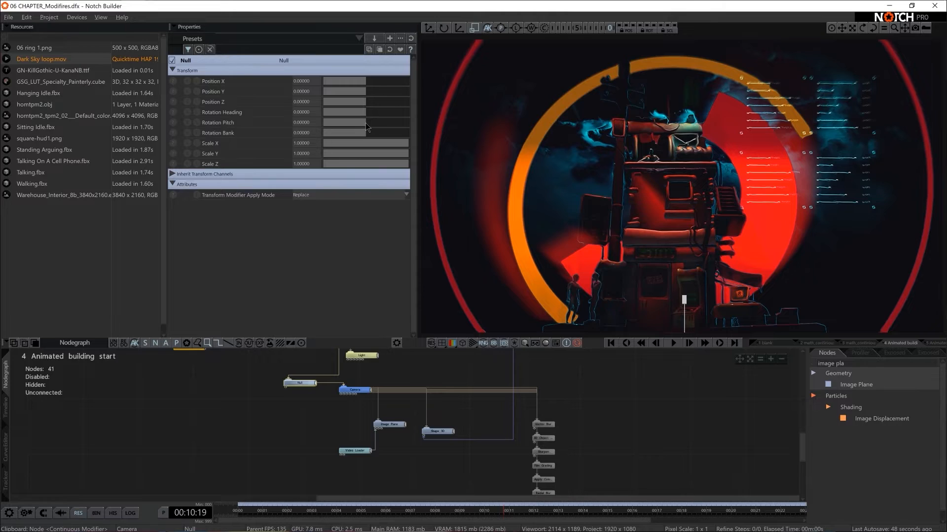
pyautogui.moveTo(367, 113)
pyautogui.mouseDown()
pyautogui.moveTo(361, 119)
pyautogui.moveTo(372, 122)
pyautogui.moveTo(355, 132)
pyautogui.moveTo(369, 134)
pyautogui.moveTo(369, 111)
pyautogui.moveTo(362, 115)
pyautogui.mouseUp()
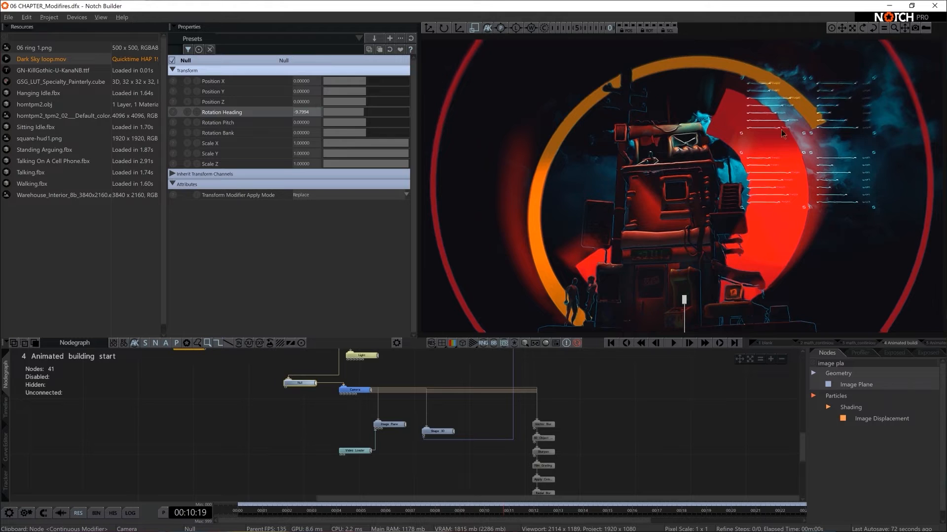
# - Disconnect the Image Plane from the camera and connect it to the Root node's output instead
pyautogui.click(384, 424)
pyautogui.scroll(-2, 395, 375)
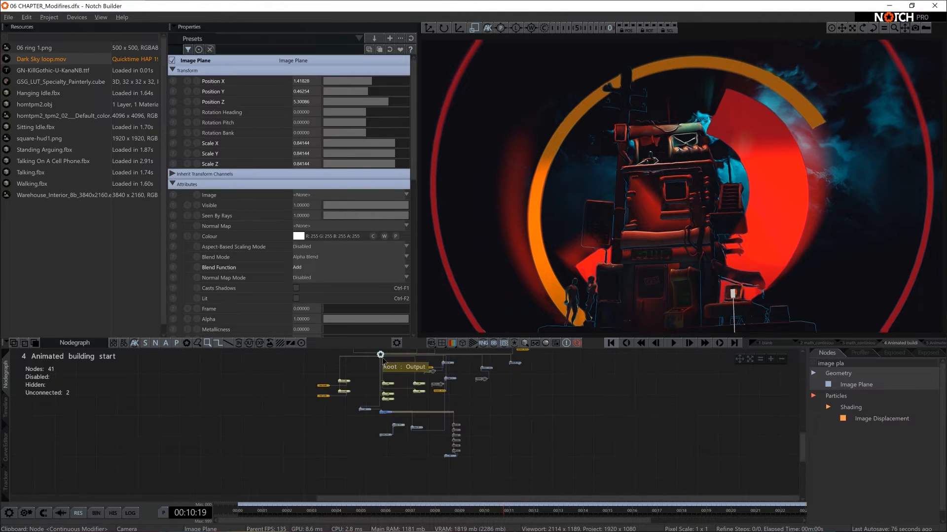
pyautogui.moveTo(380, 354); pyautogui.dragTo(394, 425)
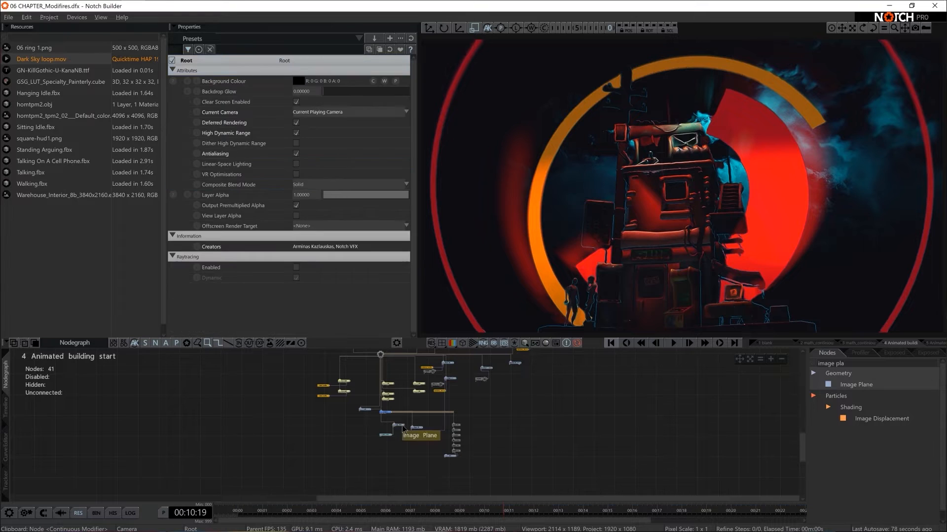
# - Reset the image plane's Position X, Y and Z to 0
pyautogui.click(309, 83)
pyautogui.write('0')
pyautogui.press('Tab')
pyautogui.write('0')
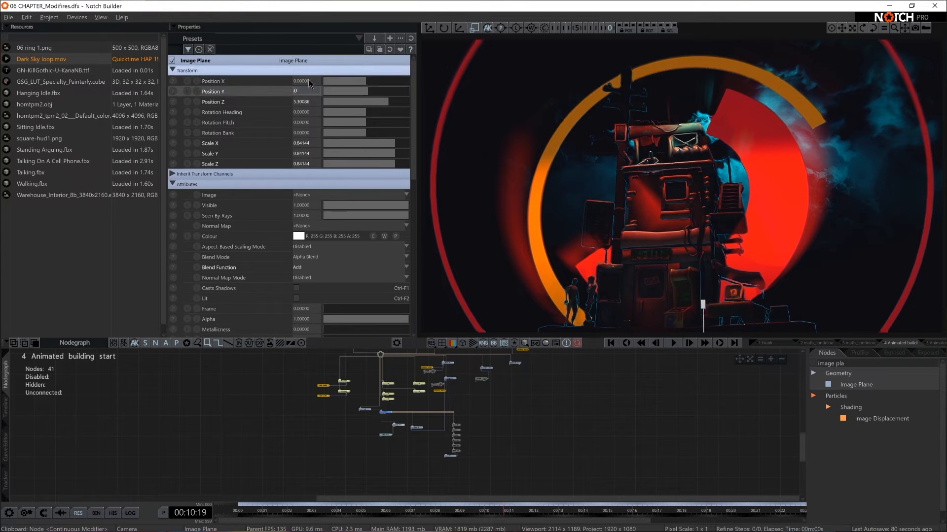
pyautogui.press('Tab')
pyautogui.write('0')
pyautogui.press('Return')
# - Raise the image plane to the building's mid-height and shift it to the building's right side, over the red ring
pyautogui.press('w')
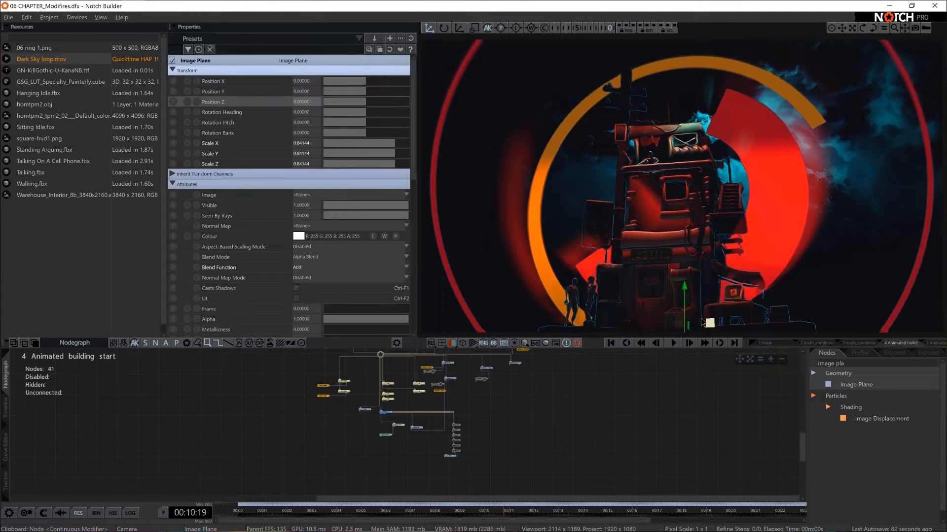
pyautogui.moveTo(684, 306); pyautogui.dragTo(685, 166)
pyautogui.moveTo(726, 212); pyautogui.dragTo(826, 217)
pyautogui.moveTo(847, 196); pyautogui.dragTo(904, 193)
# - Set the Null node's Rotation Heading to about -0.52
pyautogui.click(366, 410)
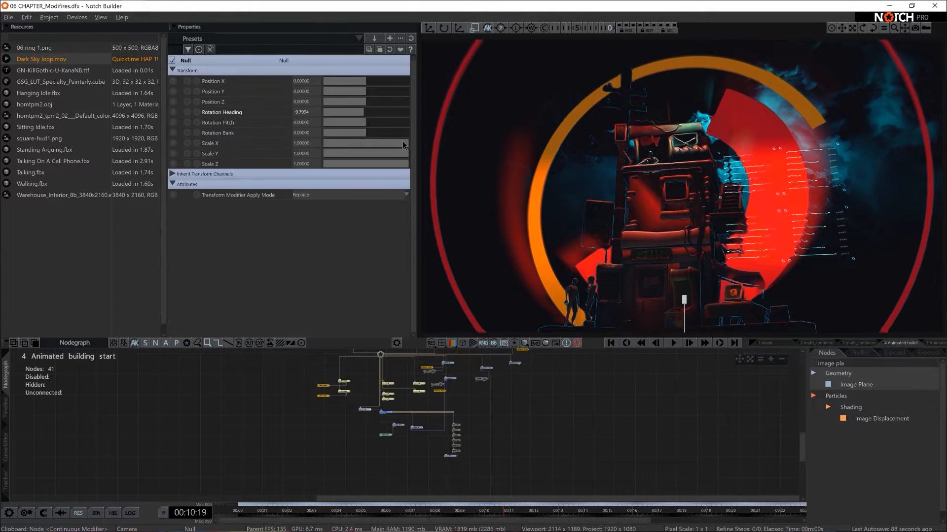
pyautogui.moveTo(359, 116)
pyautogui.mouseDown()
pyautogui.moveTo(372, 122)
pyautogui.moveTo(361, 120)
pyautogui.mouseUp()
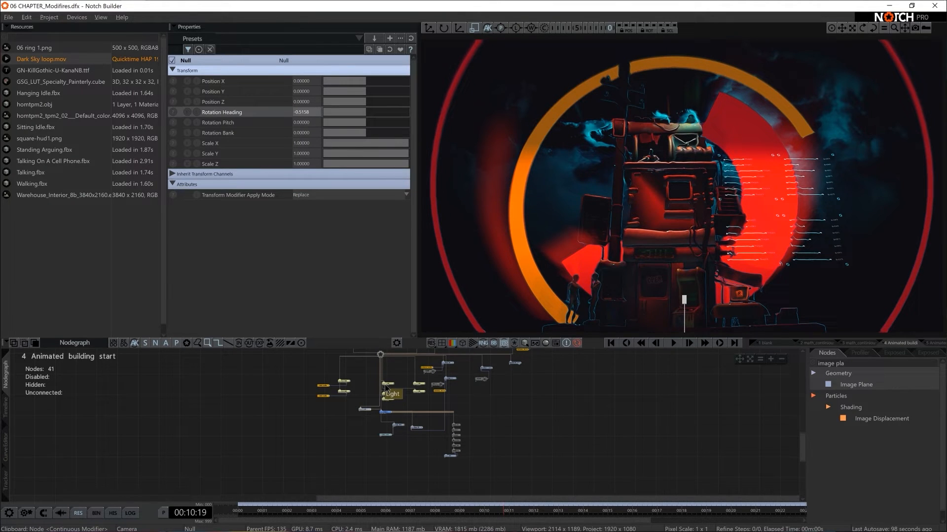
pyautogui.scroll(3, 422, 448)
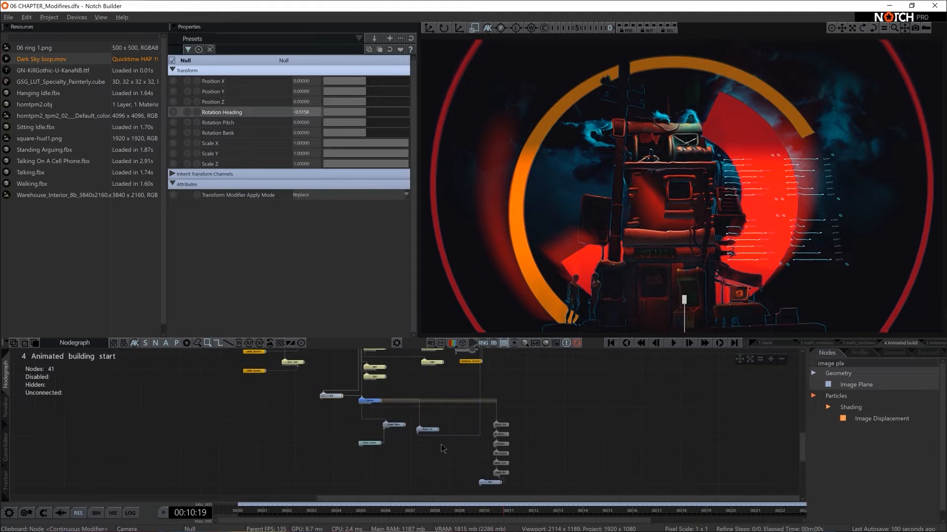
# - Move the HUD Image Plane and its Video Loader above the Null node and shift the plane to about Position X 4.72, Y 6.34
pyautogui.moveTo(366, 443); pyautogui.dragTo(385, 438)
pyautogui.moveTo(408, 449); pyautogui.dragTo(336, 366)
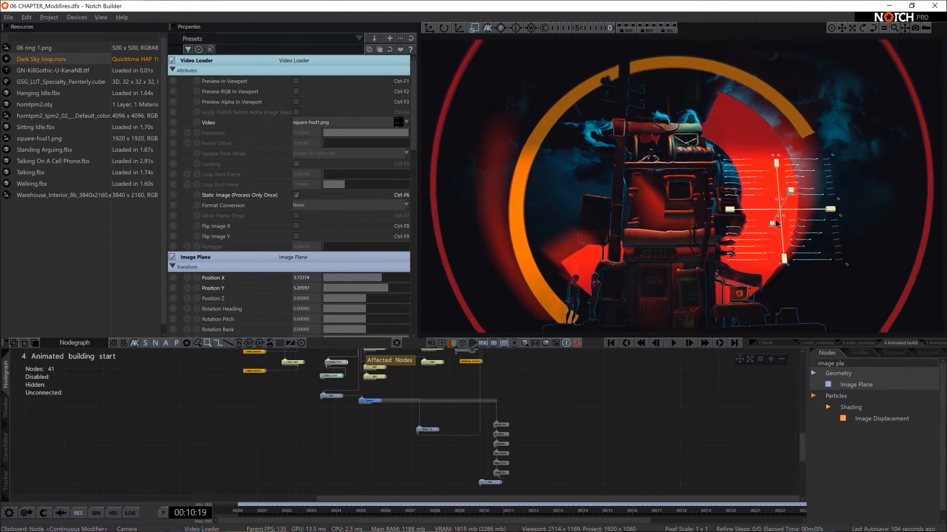
pyautogui.moveTo(810, 194); pyautogui.dragTo(832, 166)
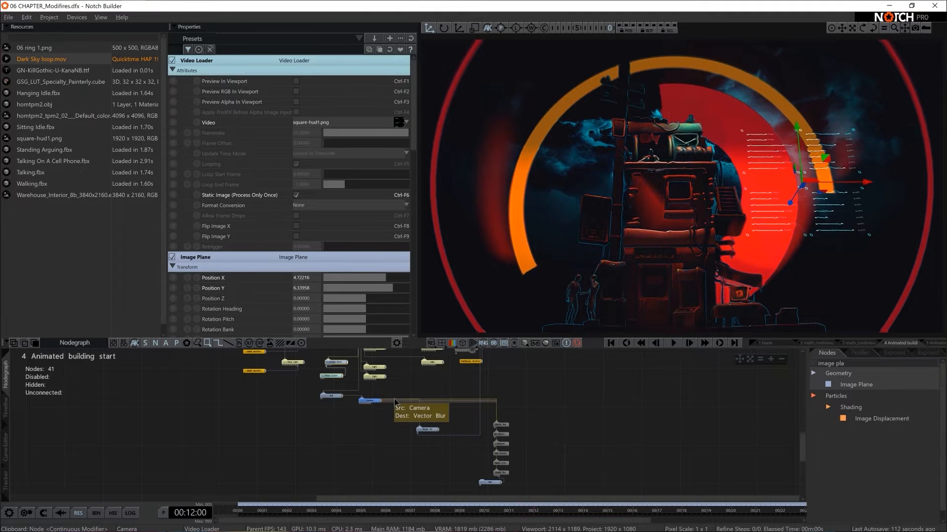
pyautogui.click(245, 353)
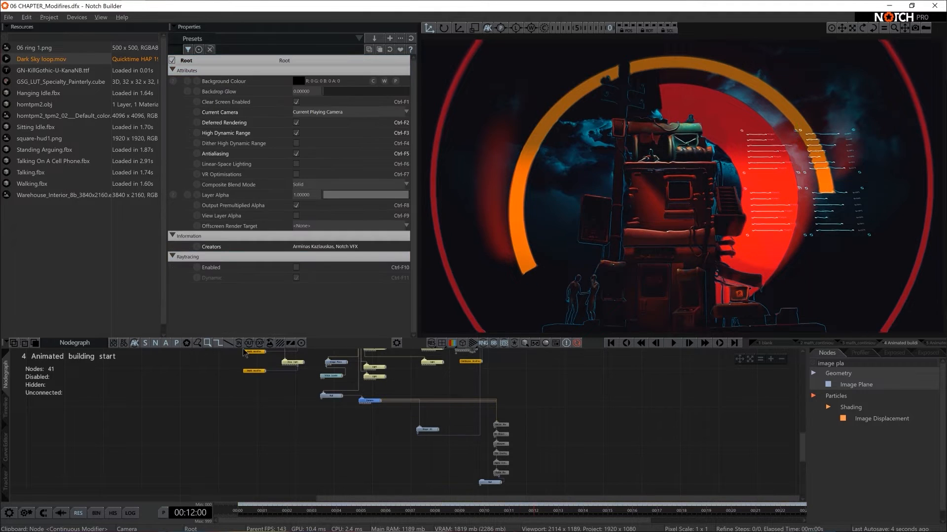
pyautogui.click(343, 365)
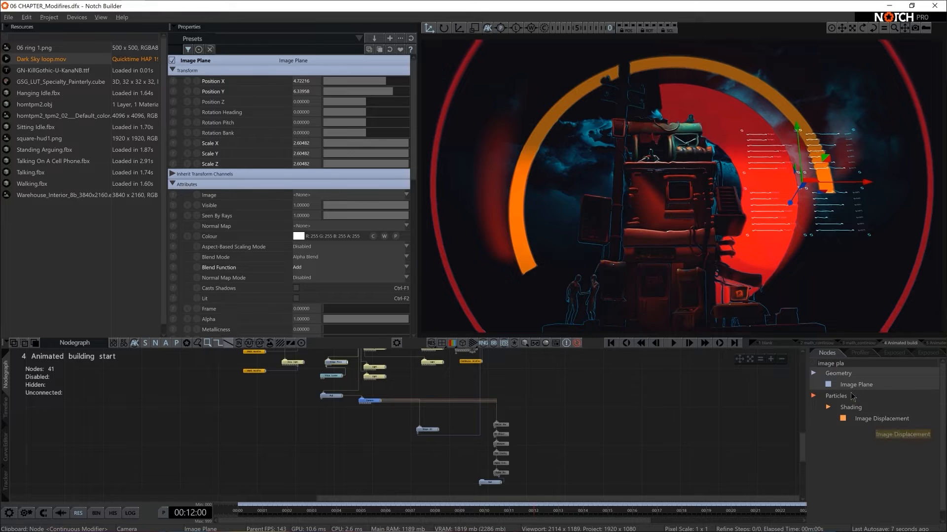
# - Add a new Image Plane node connected to the Camera and set its Position Z to about 4.84
pyautogui.moveTo(852, 397); pyautogui.dragTo(516, 458)
pyautogui.moveTo(416, 455); pyautogui.dragTo(418, 450)
pyautogui.moveTo(380, 401); pyautogui.dragTo(423, 451)
pyautogui.moveTo(424, 450); pyautogui.dragTo(390, 440)
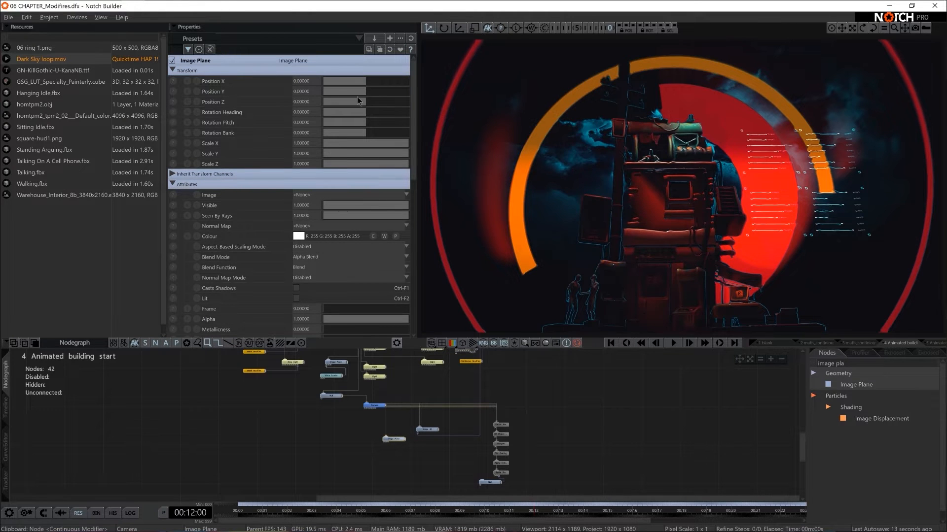
pyautogui.moveTo(359, 102); pyautogui.dragTo(389, 104)
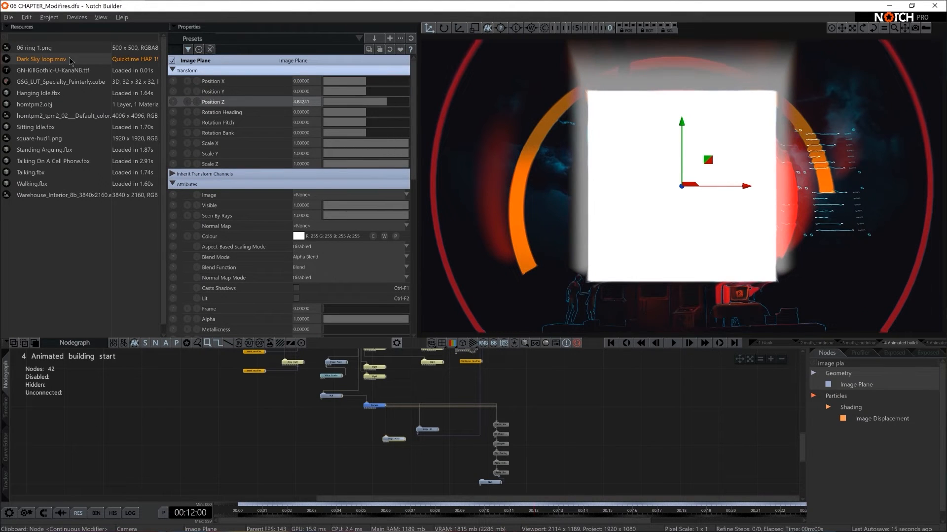
# - Feed 06 ring 1.png into the new Image Plane through a Video Loader and scale the plane uniformly to about 2.2
pyautogui.moveTo(49, 47); pyautogui.dragTo(235, 321)
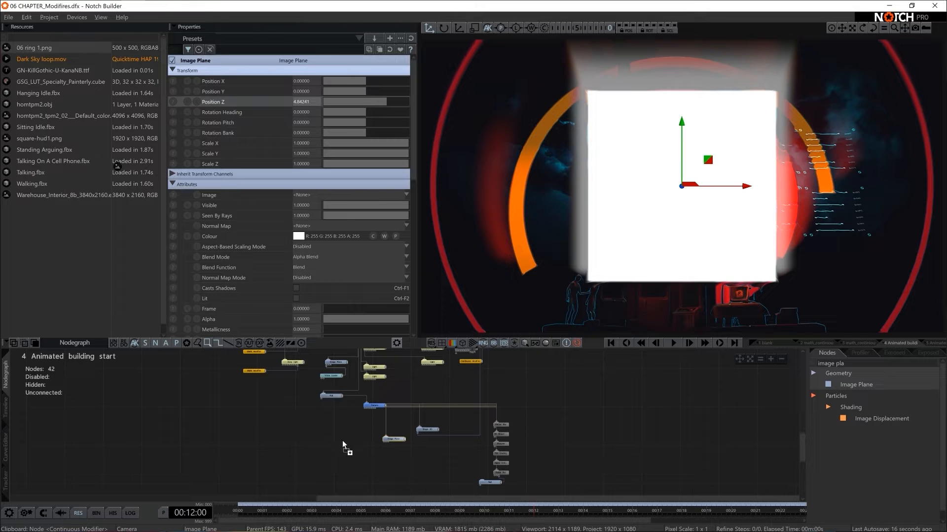
pyautogui.moveTo(370, 461); pyautogui.dragTo(386, 442)
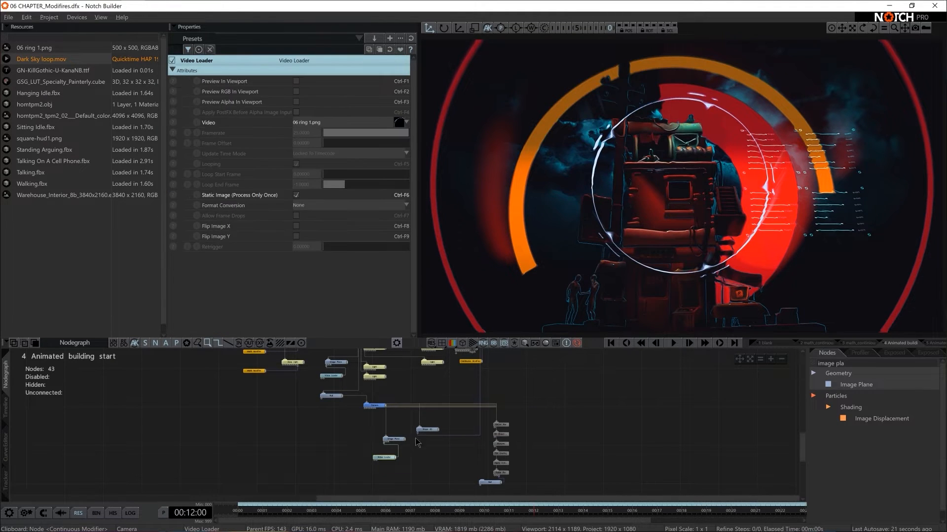
pyautogui.click(403, 439)
pyautogui.press('r')
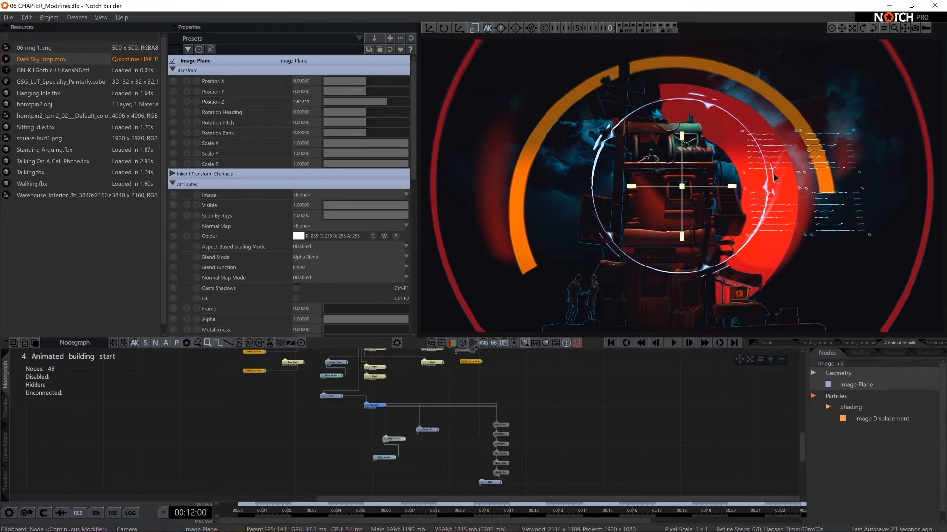
pyautogui.moveTo(683, 187); pyautogui.dragTo(582, 337)
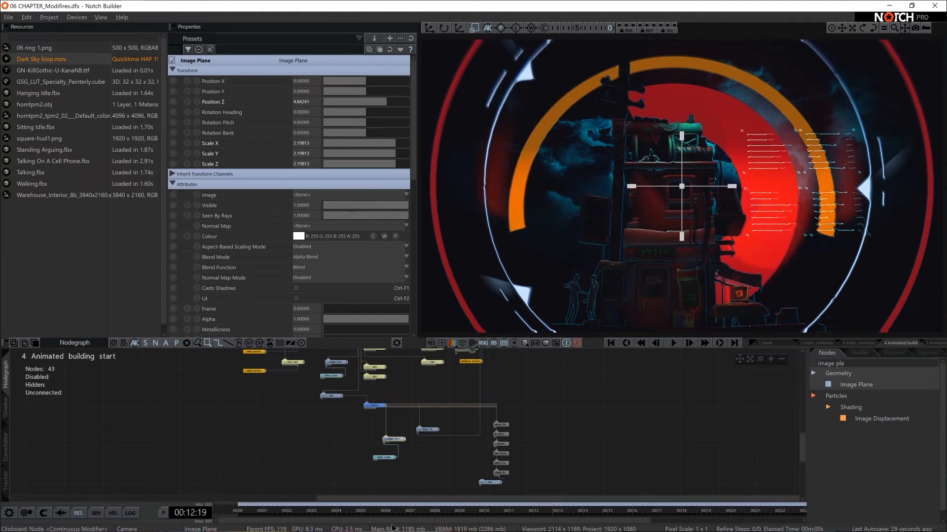
# - Place the ring's Video Loader closer to its Image Plane and attach a Tint node to the loader
pyautogui.click(413, 482)
pyautogui.scroll(2, 413, 482)
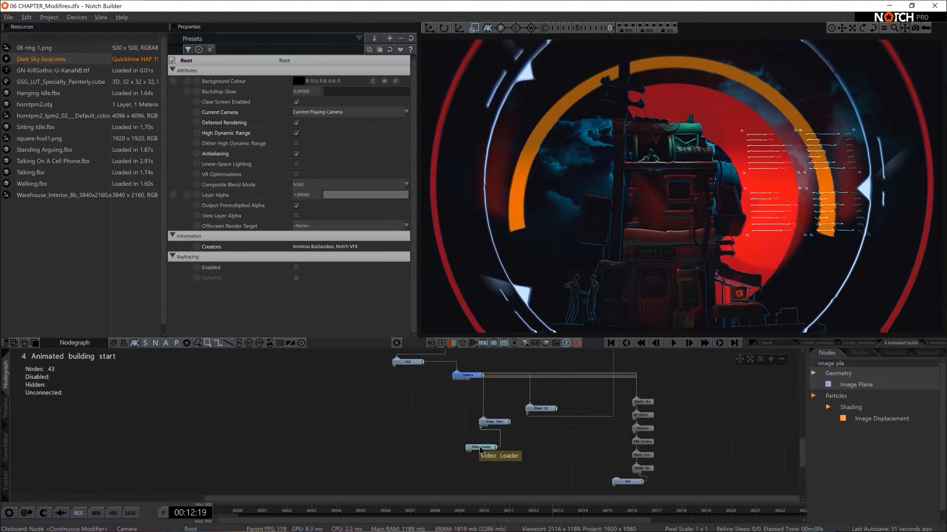
pyautogui.moveTo(481, 449); pyautogui.dragTo(489, 438)
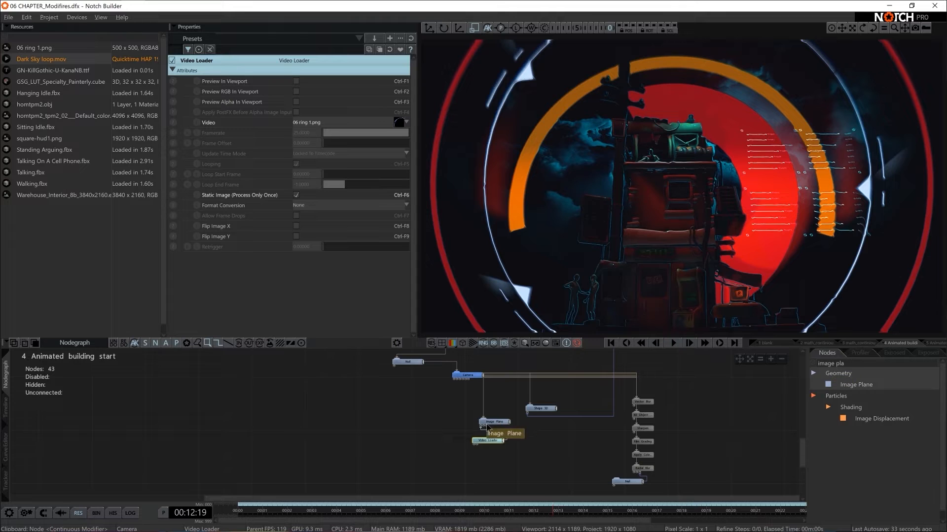
pyautogui.write('tint')
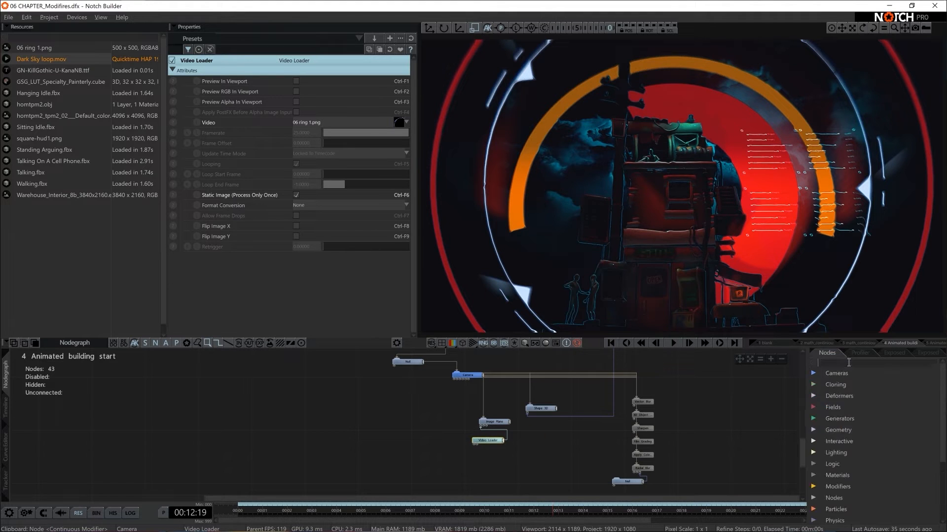
pyautogui.moveTo(859, 397); pyautogui.dragTo(500, 458)
# - Sample the orange ring in the viewport as the Tint colour, about R 144, G 81, B 18
pyautogui.click(298, 123)
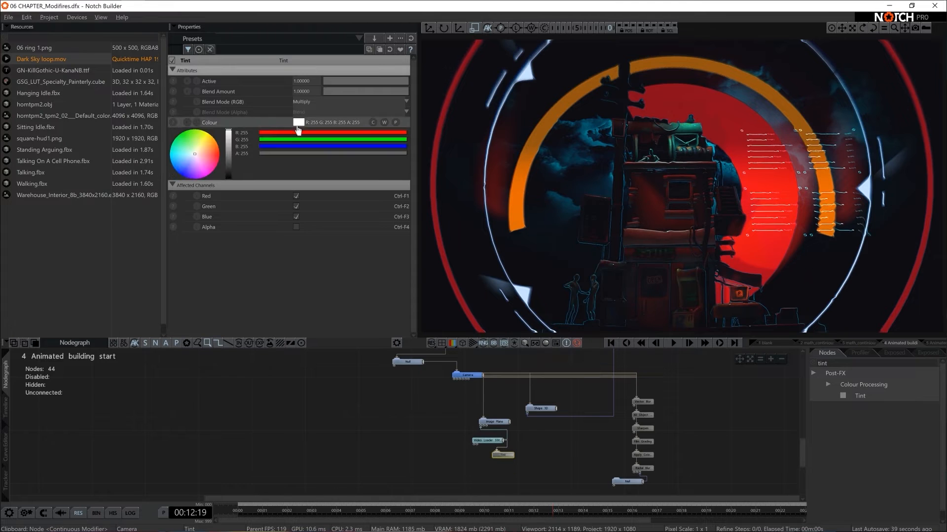
pyautogui.click(396, 123)
pyautogui.click(526, 166)
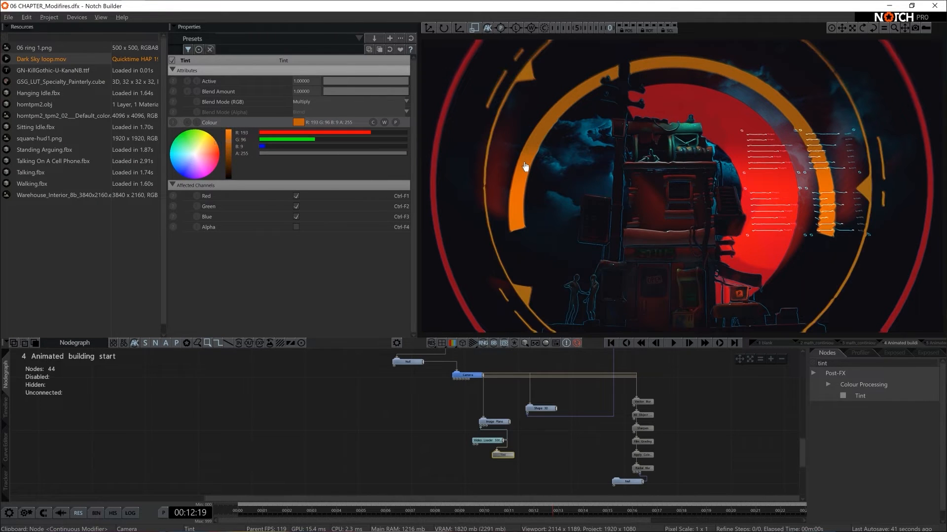
pyautogui.moveTo(526, 167); pyautogui.dragTo(666, 185)
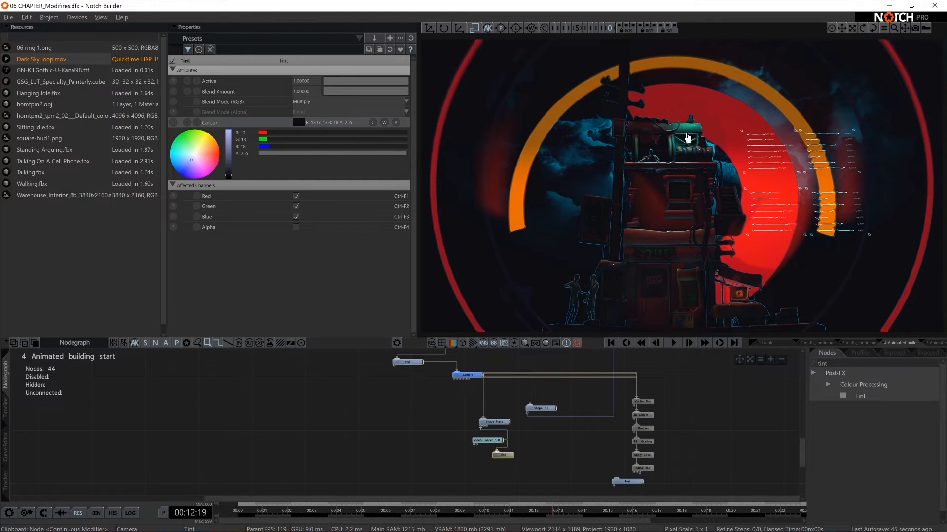
pyautogui.moveTo(687, 138); pyautogui.dragTo(727, 75)
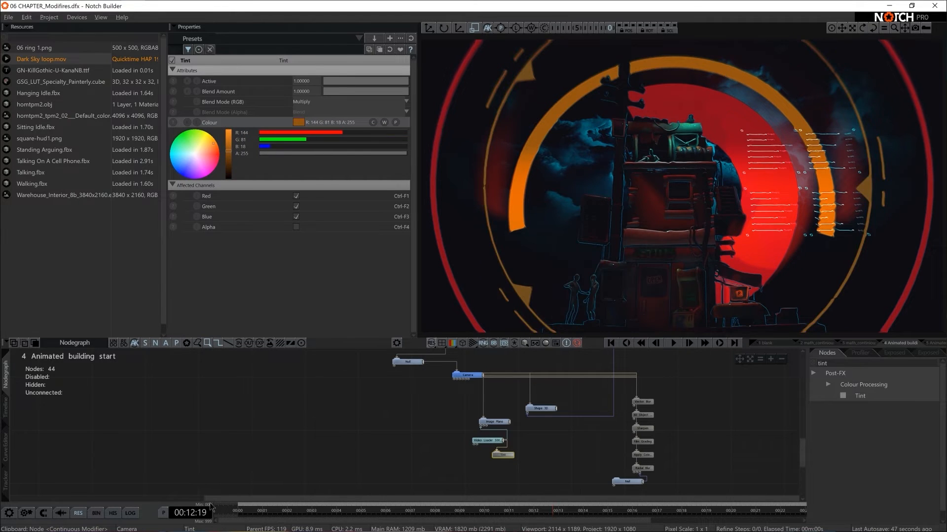
# - Lower the ring Image Plane to about Position Y -0.34 and play the animation briefly
pyautogui.click(487, 423)
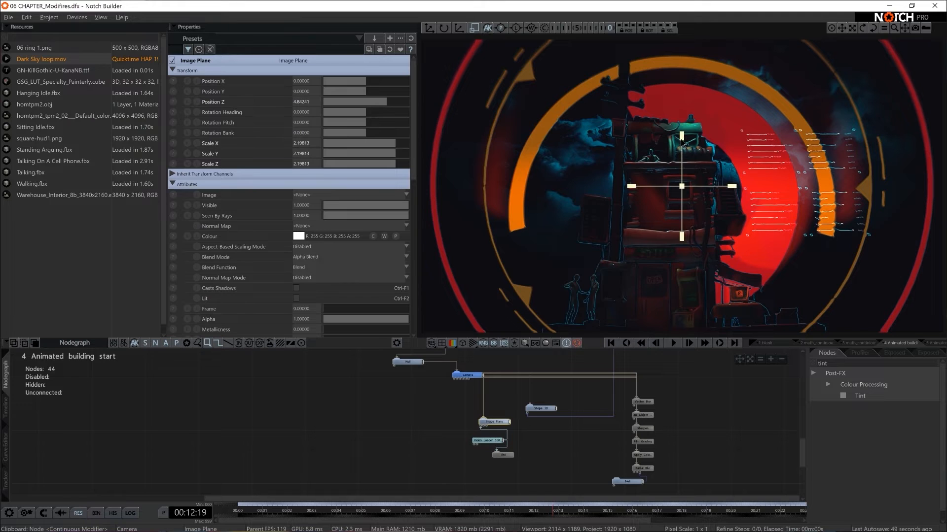
pyautogui.moveTo(688, 145); pyautogui.dragTo(689, 168)
pyautogui.press('space')
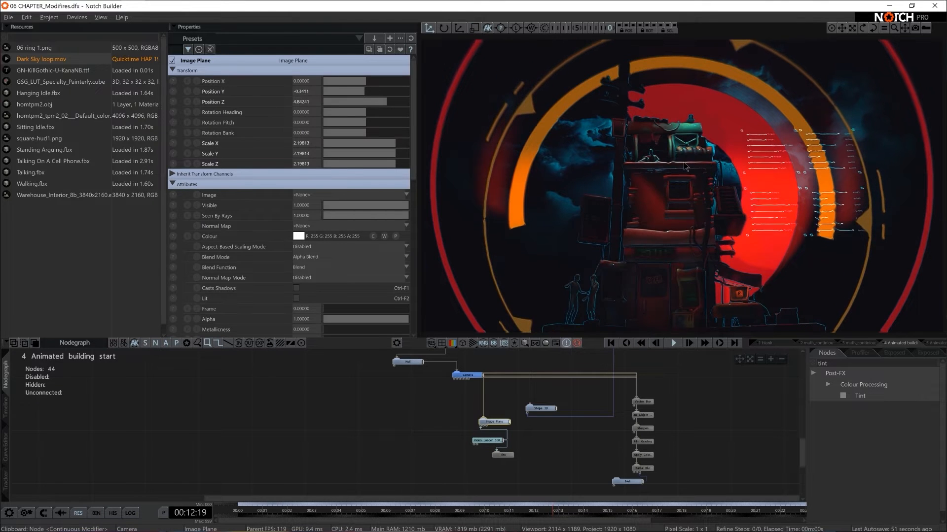
pyautogui.press('space')
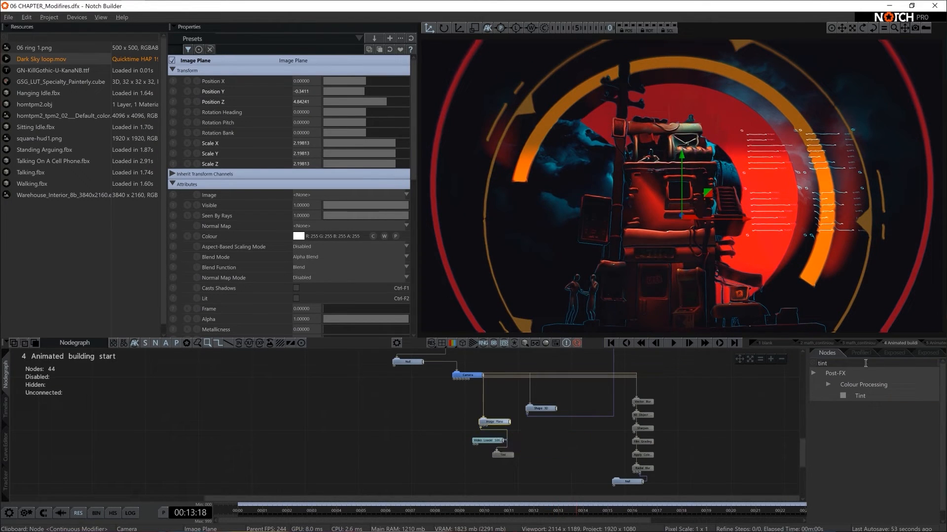
# - Add a Continuous Modifier and connect it to the ring Image Plane to drive its rotation
pyautogui.write('contin')
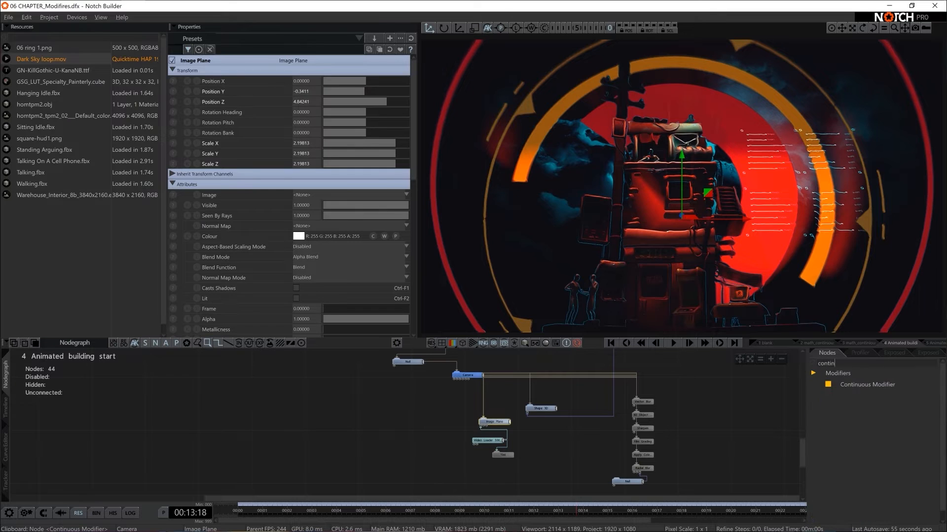
pyautogui.moveTo(874, 378); pyautogui.dragTo(418, 420)
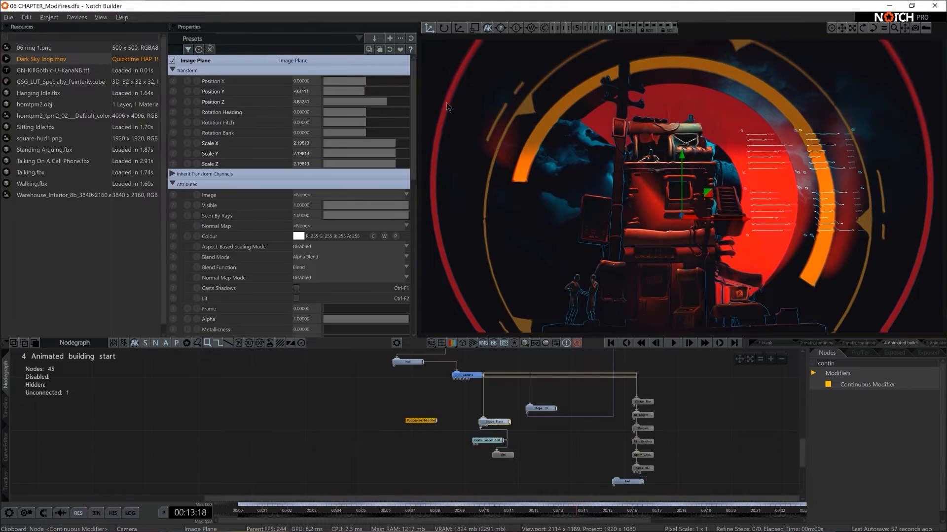
pyautogui.moveTo(368, 125)
pyautogui.mouseDown()
pyautogui.moveTo(358, 113)
pyautogui.moveTo(357, 132)
pyautogui.moveTo(386, 133)
pyautogui.moveTo(351, 137)
pyautogui.moveTo(370, 137)
pyautogui.mouseUp()
pyautogui.hotkey('ctrl', 'z')
pyautogui.hotkey('ctrl', 'z')
pyautogui.hotkey('ctrl', 'z')
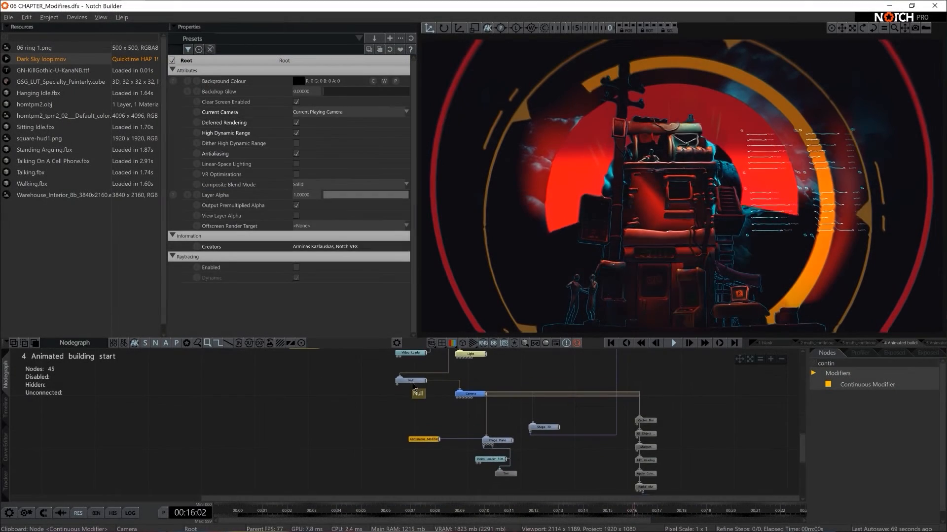
# - Try other rotation values on the Null node that carries the camera and undo them
pyautogui.click(410, 380)
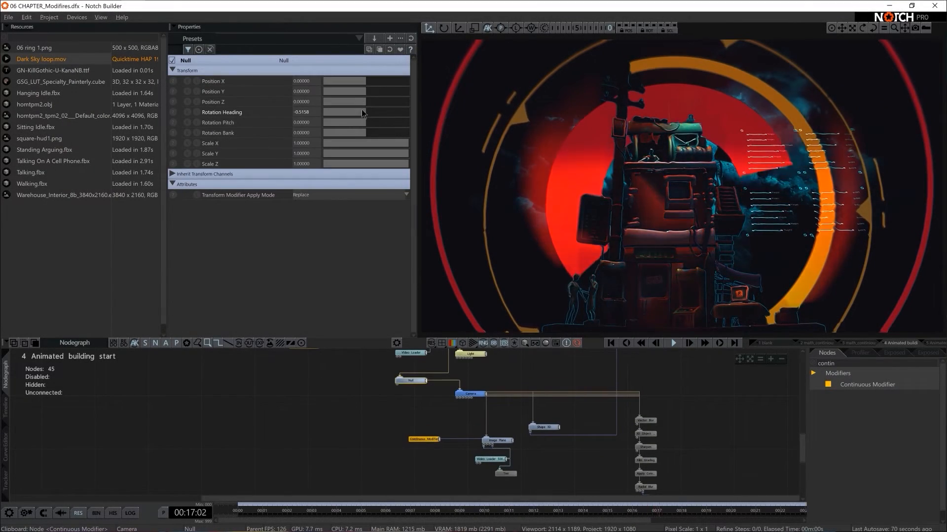
pyautogui.moveTo(363, 113)
pyautogui.mouseDown()
pyautogui.moveTo(374, 120)
pyautogui.moveTo(360, 101)
pyautogui.moveTo(367, 123)
pyautogui.mouseUp()
pyautogui.hotkey('ctrl', 'z')
pyautogui.hotkey('ctrl', 'z')
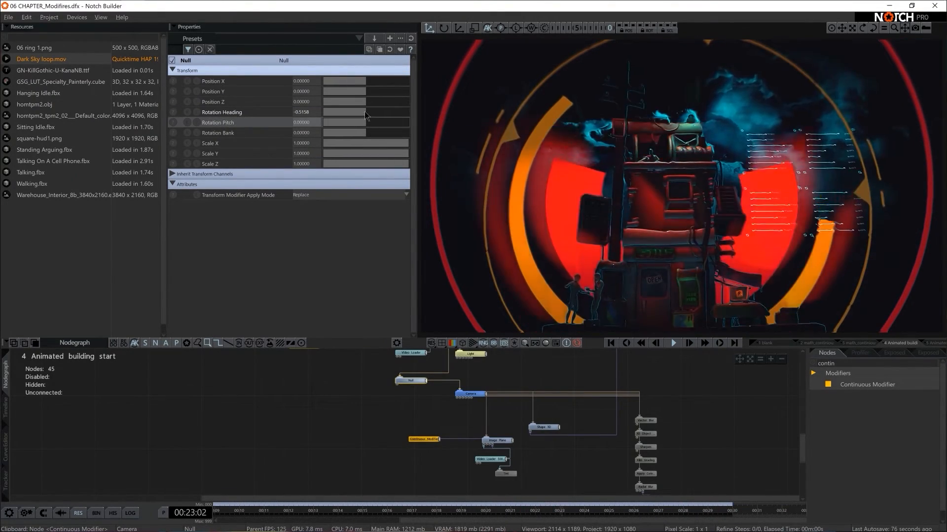
pyautogui.press('space')
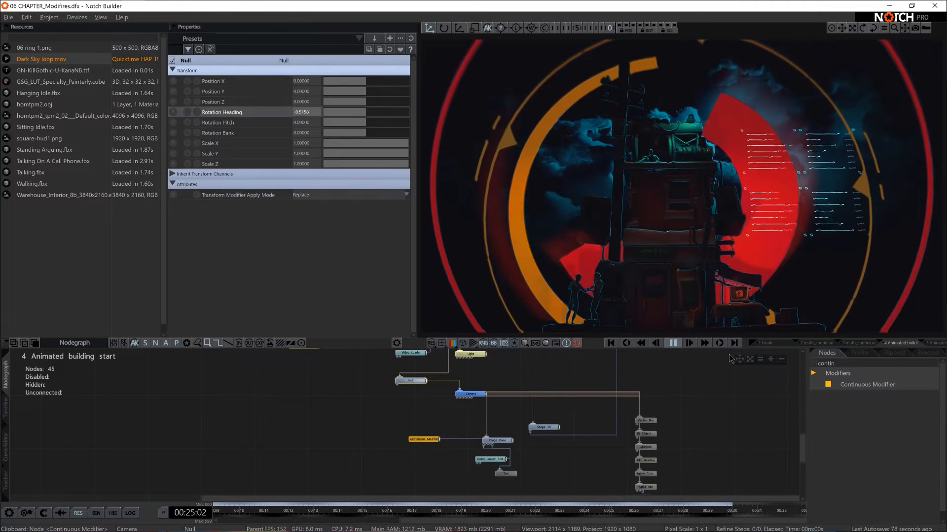
# - Add a Math Modifier and connect it to the Null node's Rotation Heading
pyautogui.doubleClick(847, 364)
pyautogui.press('BackSpace')
pyautogui.write('ma')
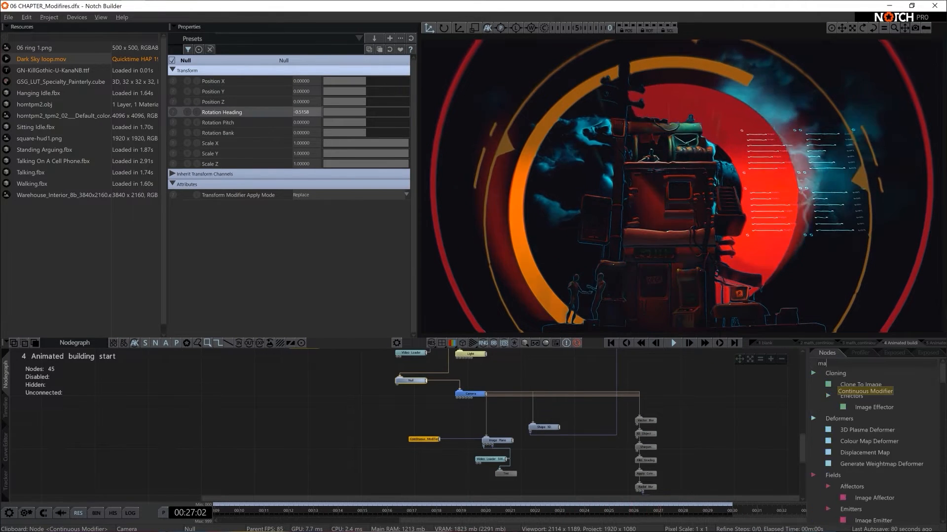
pyautogui.write('th')
pyautogui.moveTo(859, 385); pyautogui.dragTo(303, 113)
pyautogui.click(410, 381)
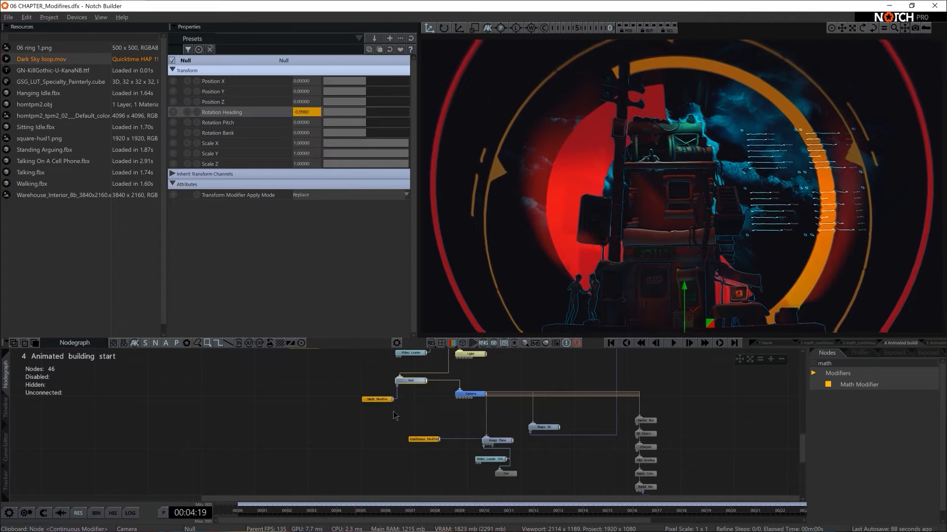
# - Detach the Math Modifier to set the Null's Rotation Heading to about 22.18, and reconnect it to that property
pyautogui.rightClick(397, 386)
pyautogui.click(403, 387)
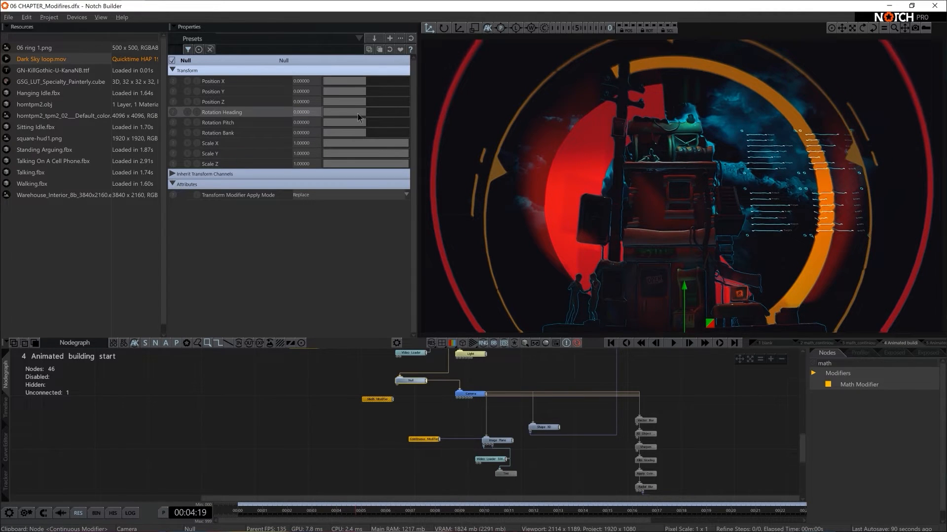
pyautogui.moveTo(358, 114); pyautogui.dragTo(371, 113)
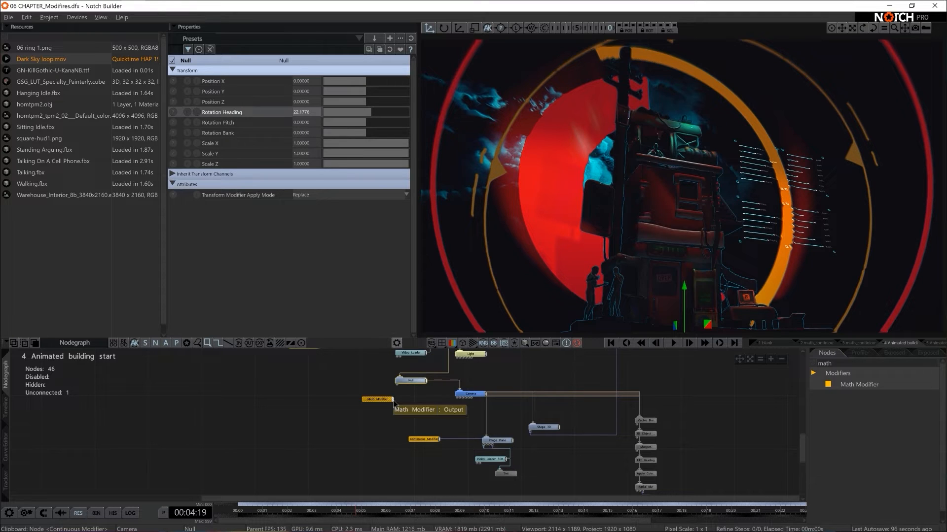
pyautogui.moveTo(393, 399); pyautogui.dragTo(320, 119)
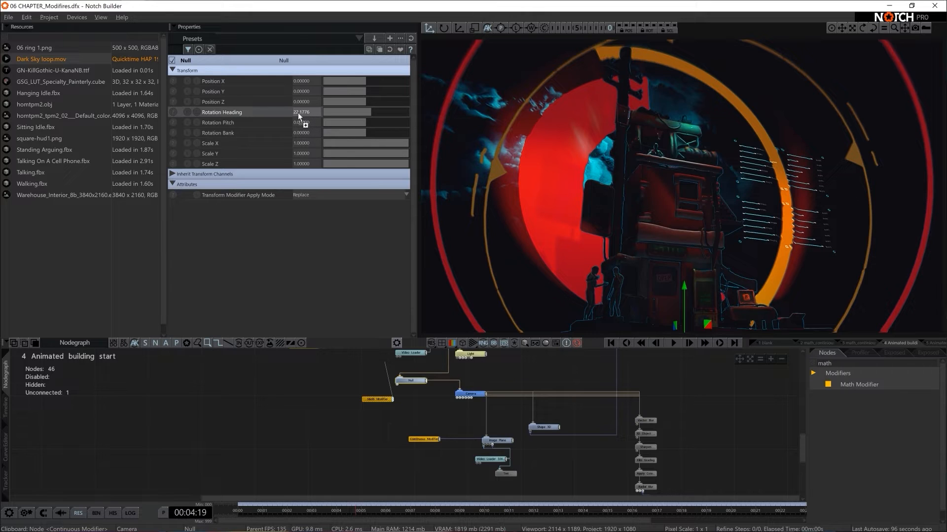
pyautogui.moveTo(299, 115); pyautogui.dragTo(298, 114)
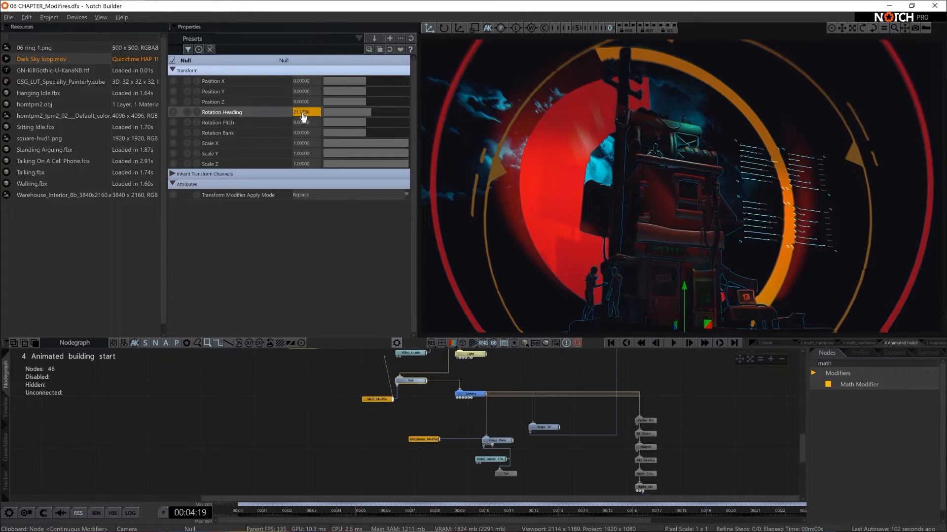
# - Set the Null's Rotation Heading to 0
pyautogui.doubleClick(303, 113)
pyautogui.click(401, 434)
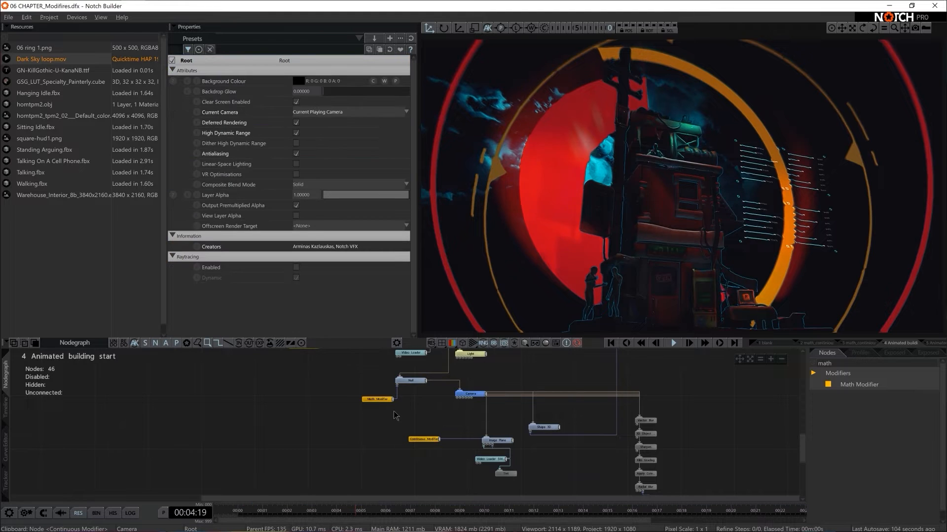
pyautogui.click(408, 382)
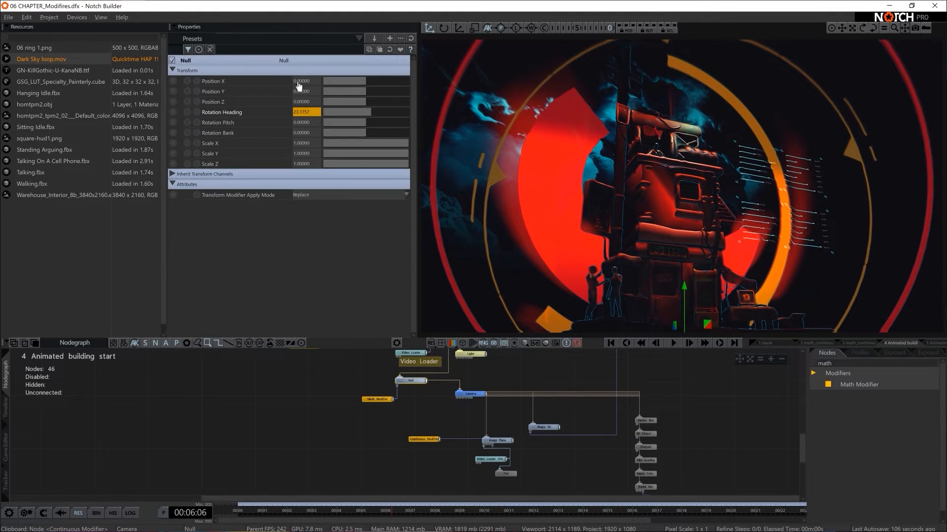
pyautogui.doubleClick(303, 112)
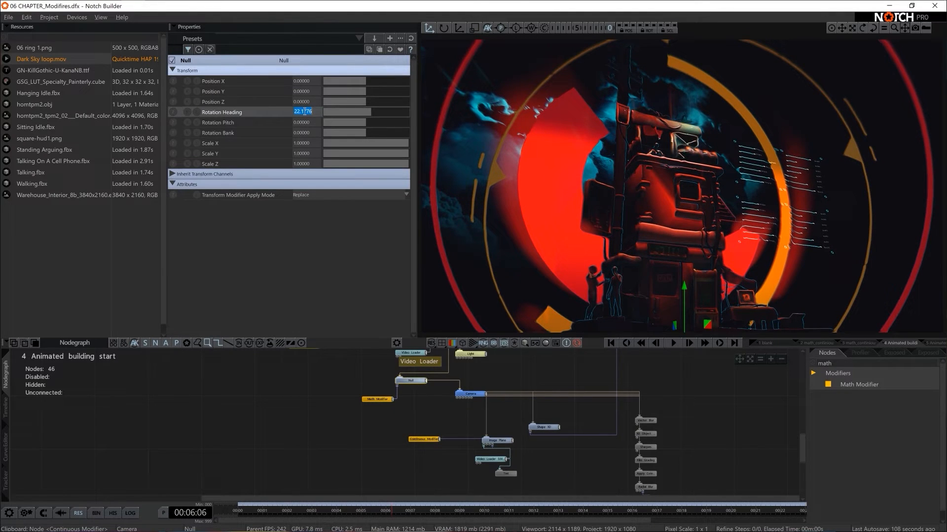
pyautogui.write('0.4755')
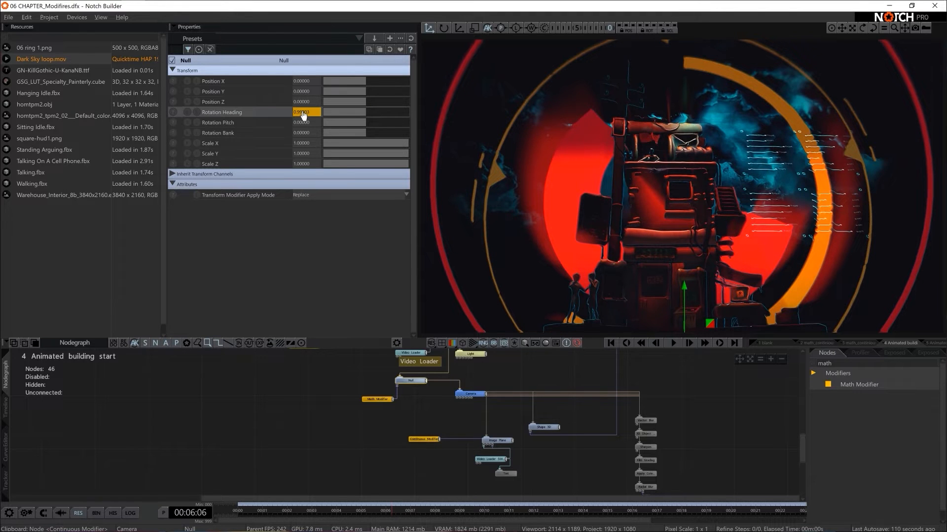
# - Set the Speed to 0.1 and the Scale to 10 on the Math Modifier driving the Null's Rotation Heading
pyautogui.click(377, 399)
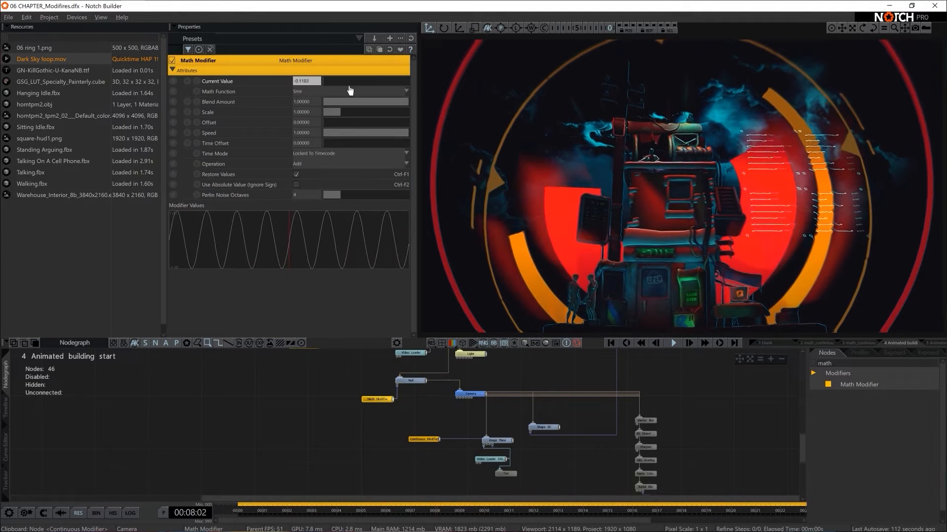
pyautogui.moveTo(339, 112); pyautogui.dragTo(415, 117)
pyautogui.click(336, 133)
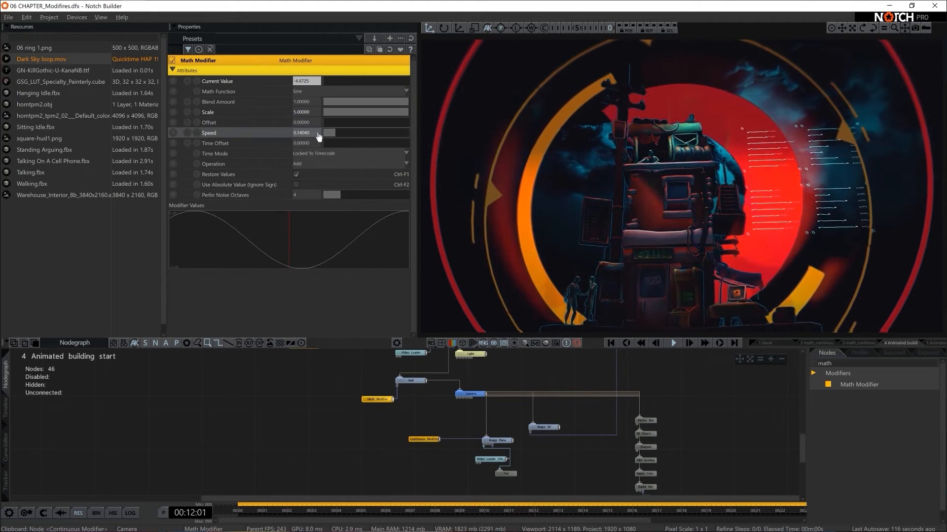
pyautogui.doubleClick(305, 133)
pyautogui.write('0.1')
pyautogui.press('Return')
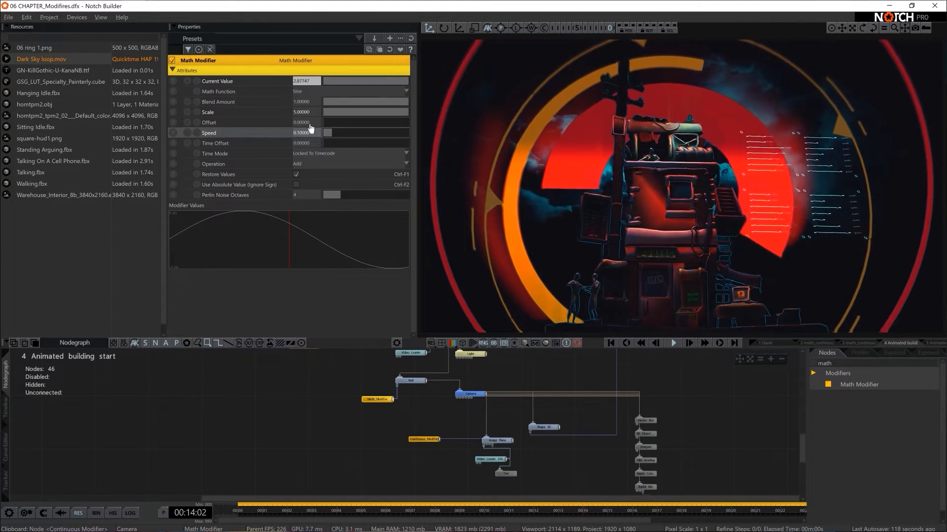
pyautogui.doubleClick(305, 112)
pyautogui.write('10')
pyautogui.press('Return')
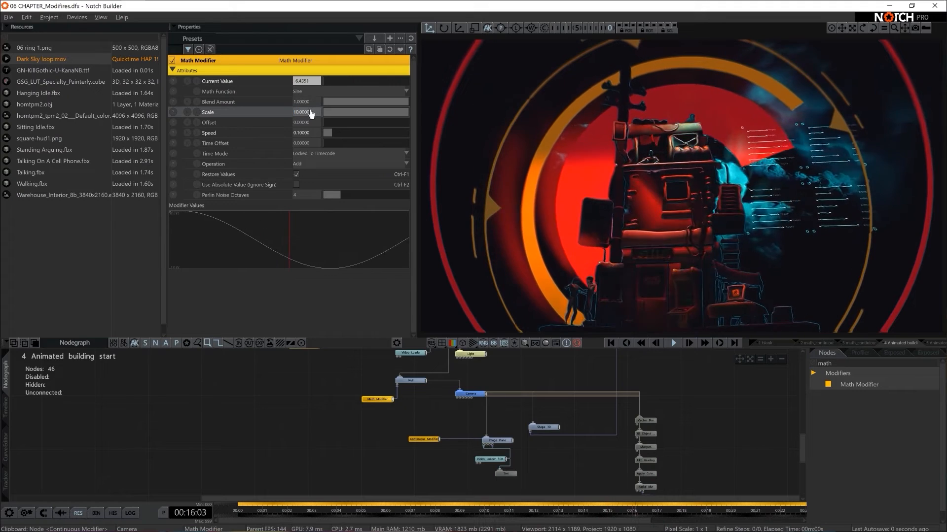
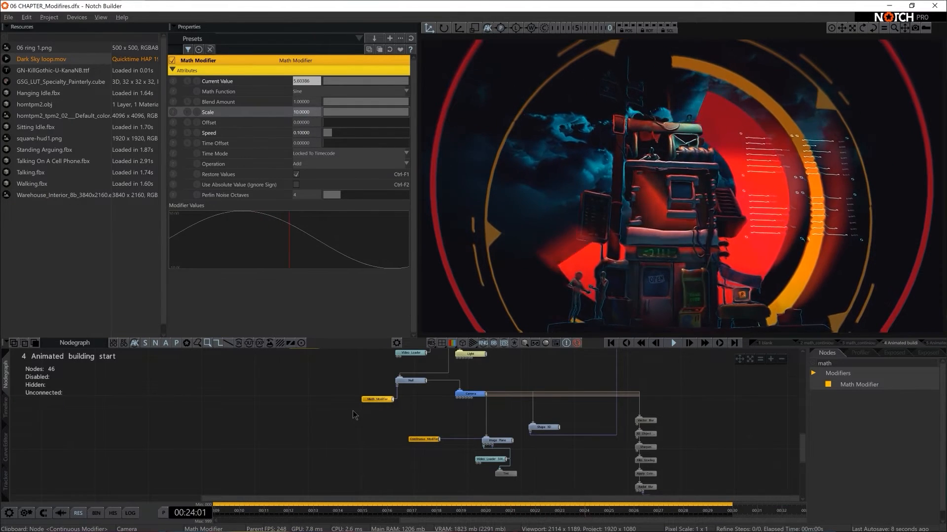
# - Add a second Math Modifier and connect it to the Null's Rotation Pitch
pyautogui.click(415, 381)
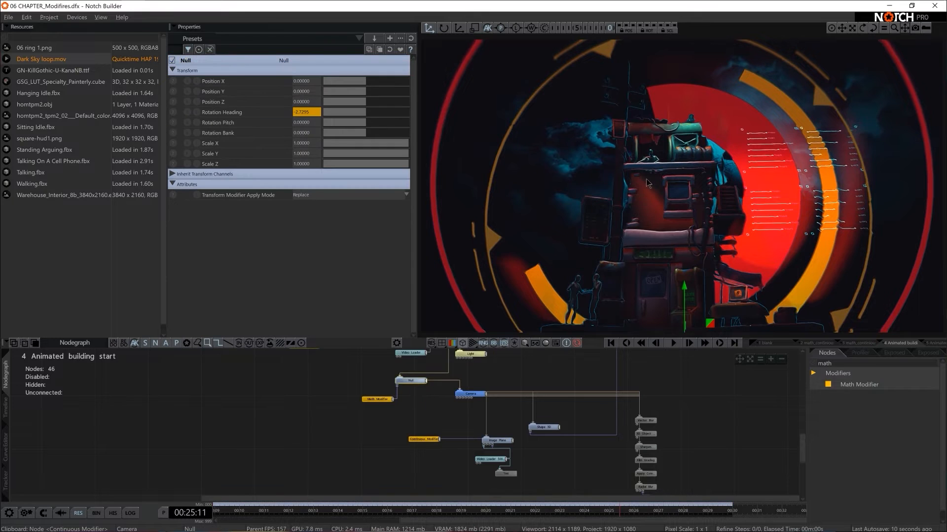
pyautogui.moveTo(371, 124); pyautogui.dragTo(371, 126)
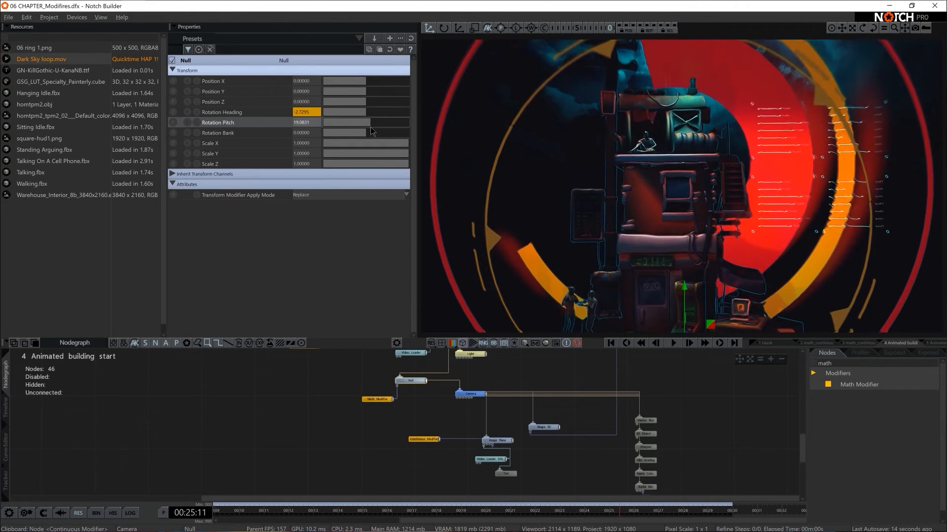
pyautogui.hotkey('ctrl', 'z')
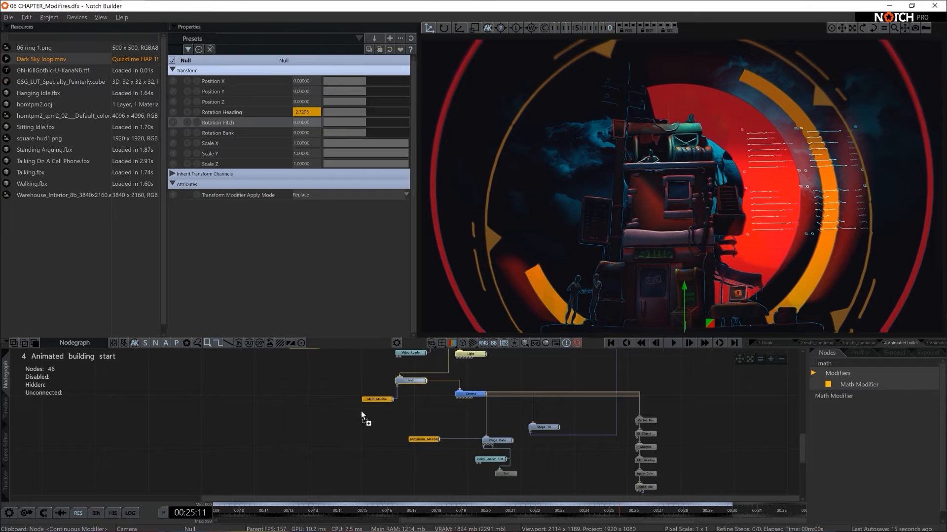
pyautogui.moveTo(362, 416); pyautogui.dragTo(314, 141)
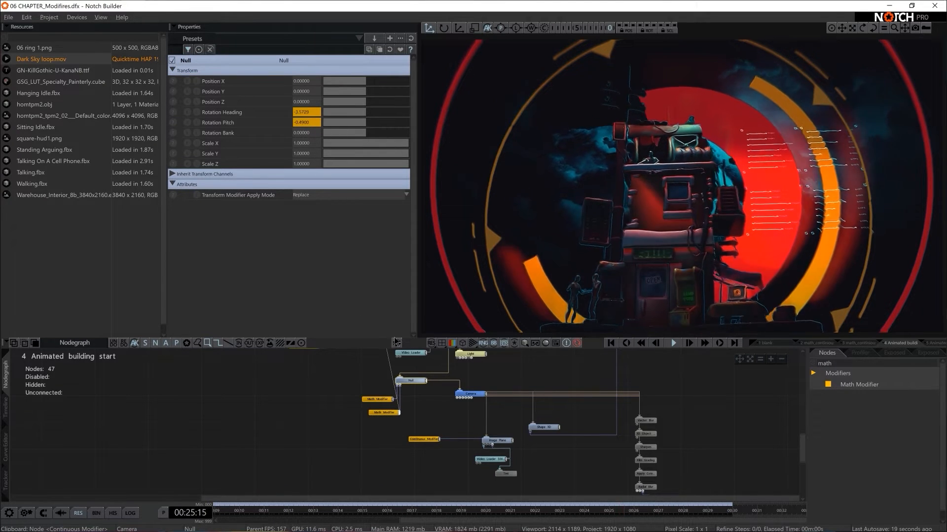
# - Set the Scale to 3 and the Speed to 0.05 on the Math Modifier driving the Null's Rotation Pitch
pyautogui.click(385, 412)
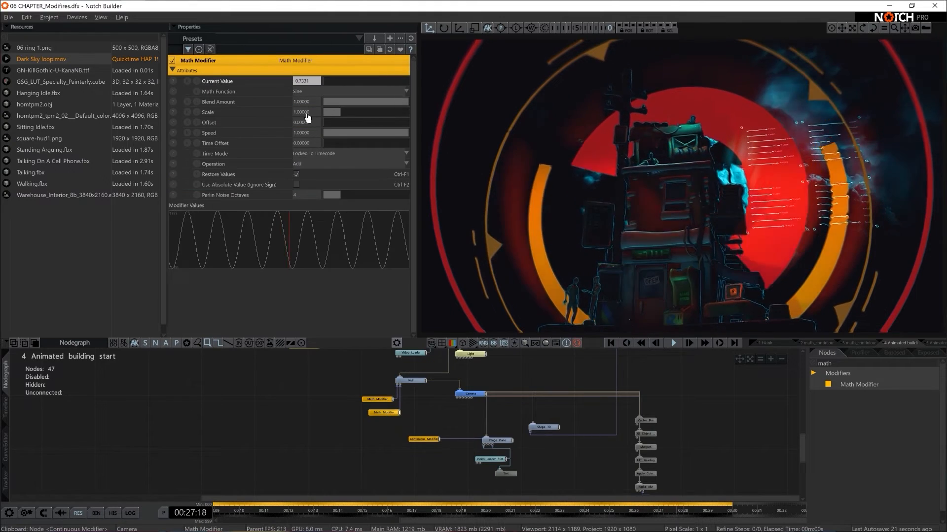
pyautogui.click(331, 133)
pyautogui.moveTo(340, 112); pyautogui.dragTo(360, 112)
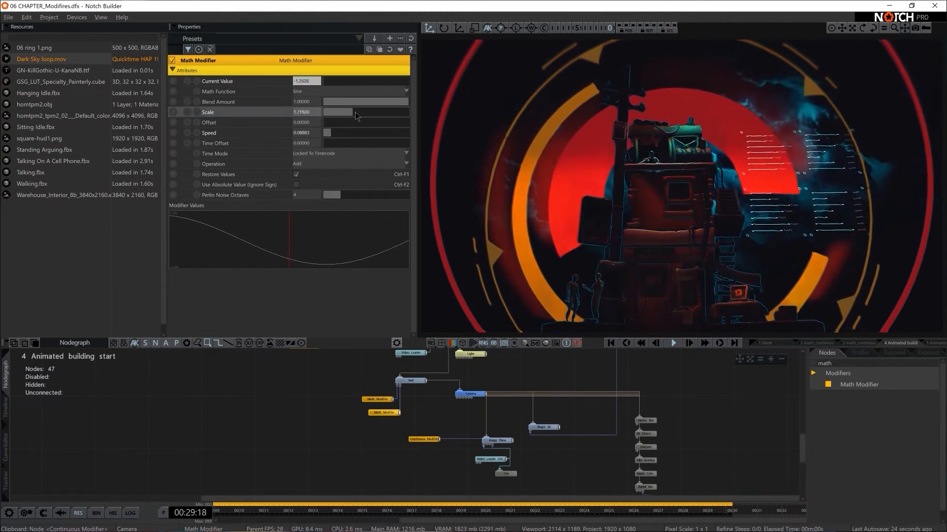
pyautogui.click(311, 114)
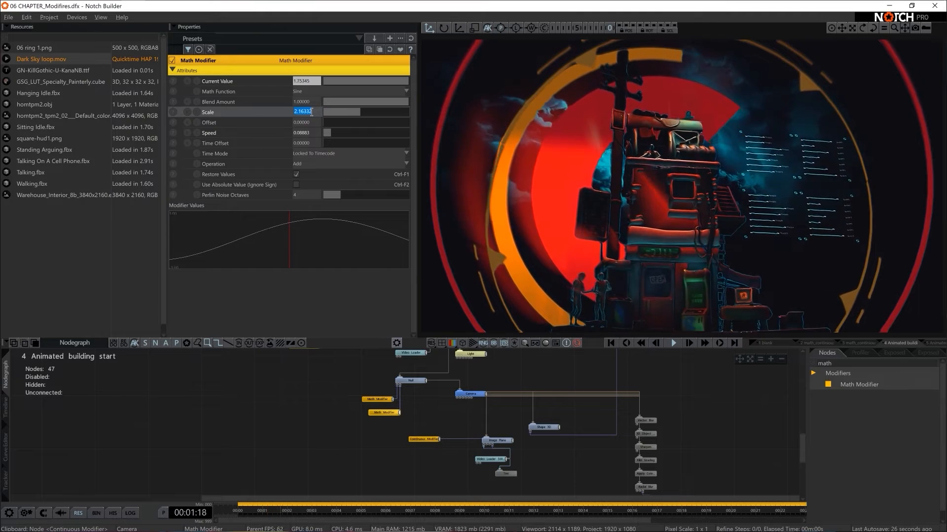
pyautogui.write('3')
pyautogui.press('Return')
pyautogui.click(302, 132)
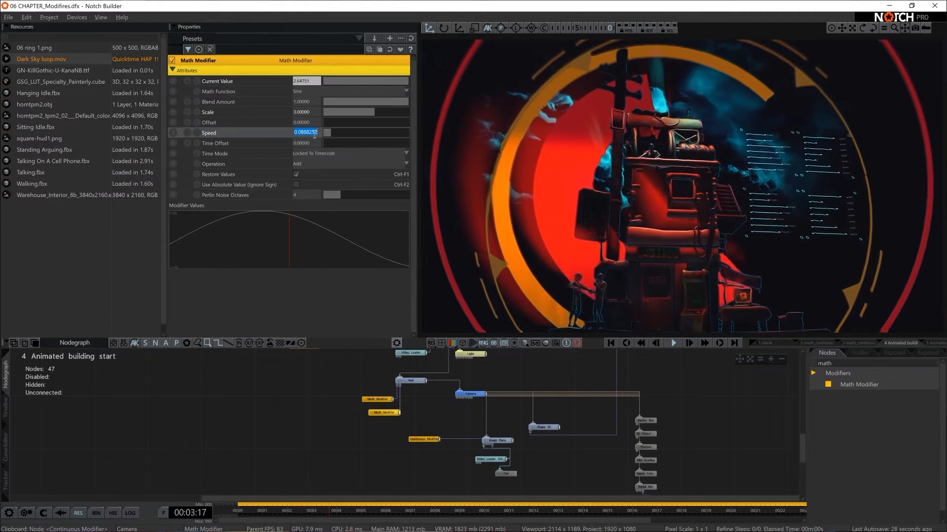
pyautogui.write('0.05')
pyautogui.press('Return')
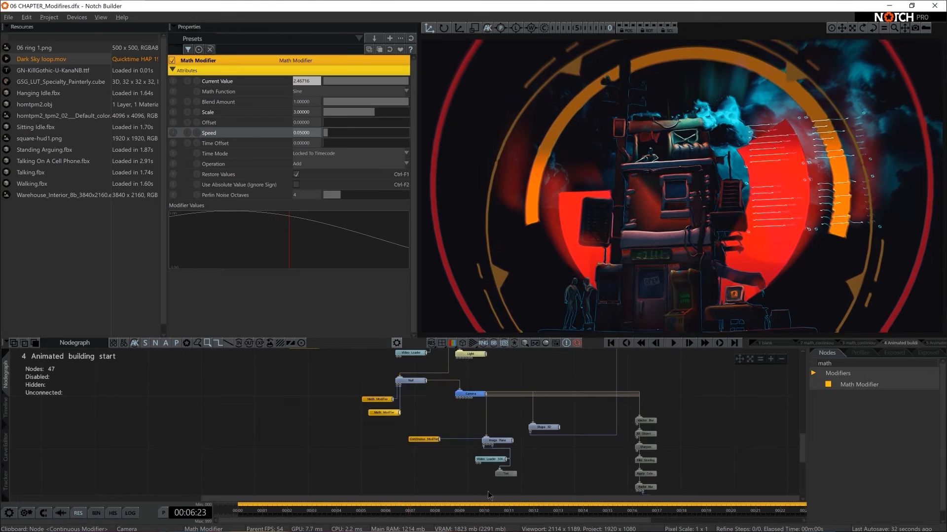
# - Play the animation across the end of the timeline to examine how the camera motion behaves at the loop point
pyautogui.scroll(-3, 552, 515)
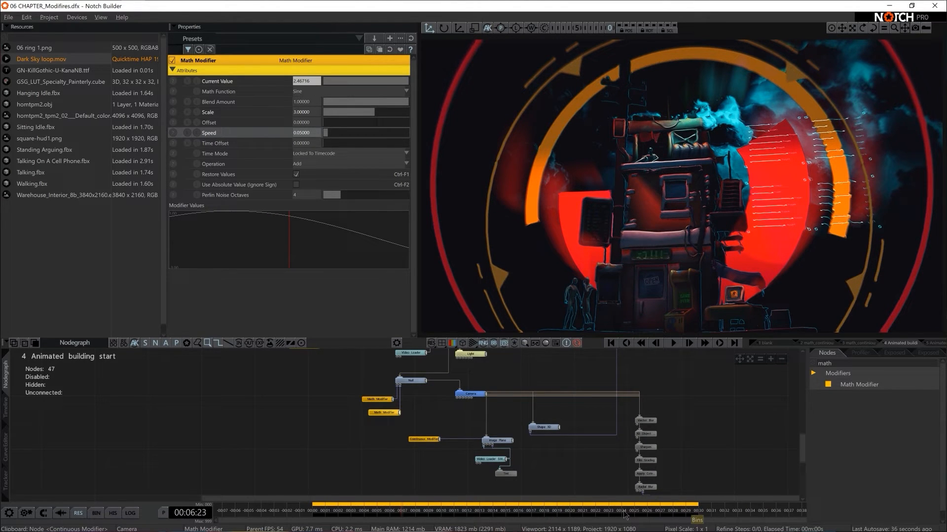
pyautogui.scroll(2, 624, 512)
pyautogui.scroll(-2, 624, 511)
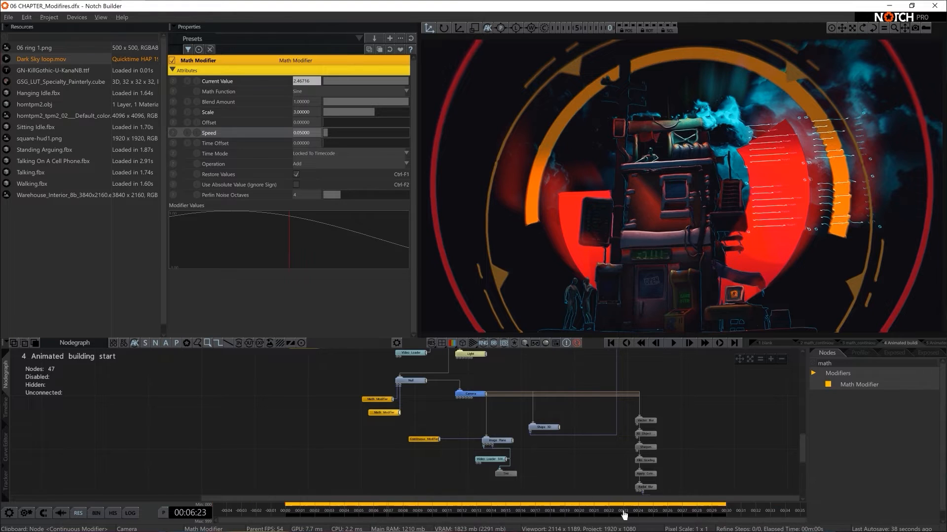
pyautogui.scroll(2, 623, 511)
pyautogui.scroll(-3, 624, 512)
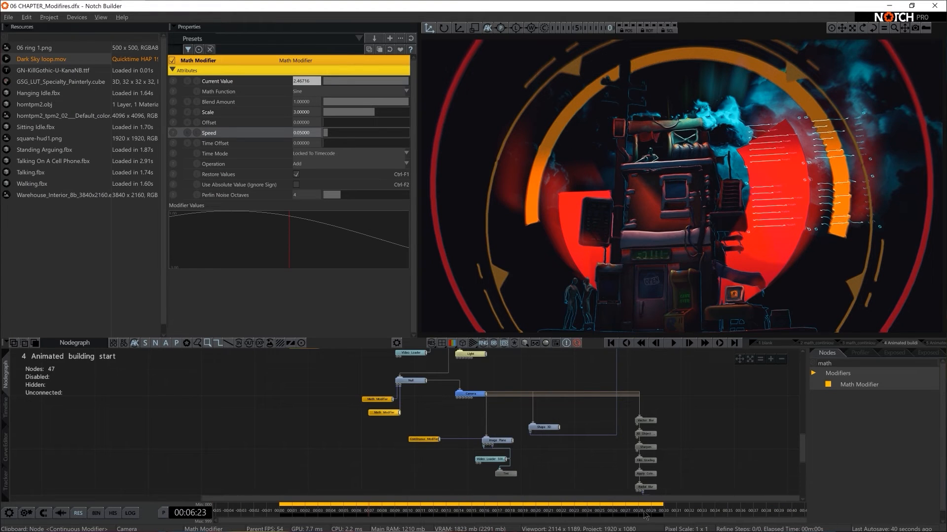
pyautogui.click(639, 511)
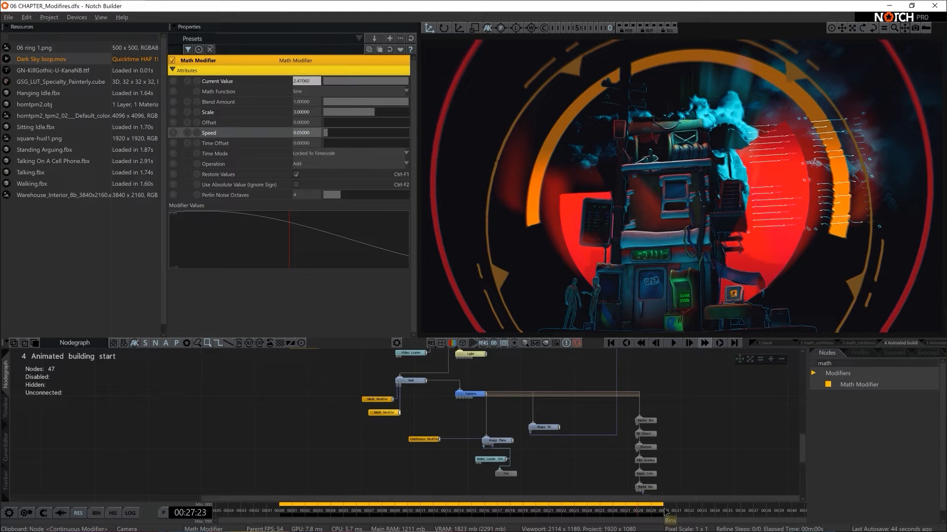
pyautogui.press('space')
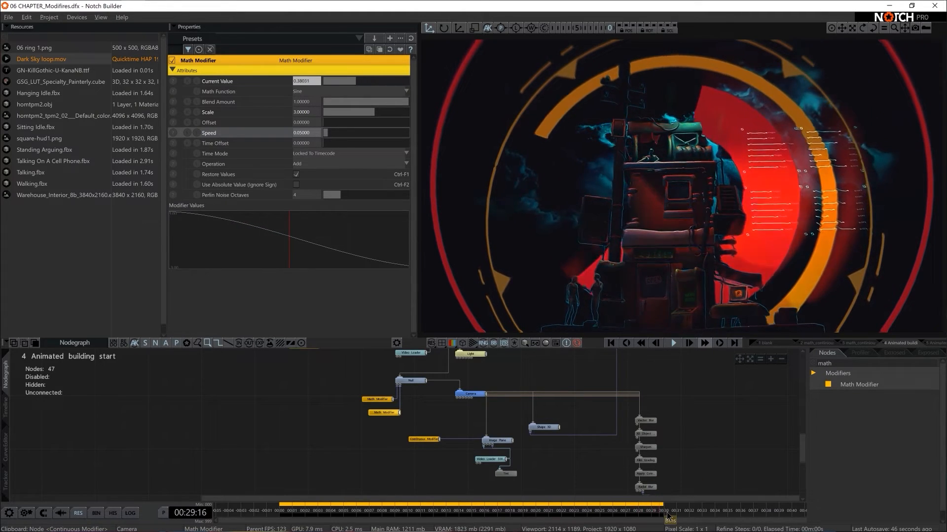
pyautogui.click(602, 513)
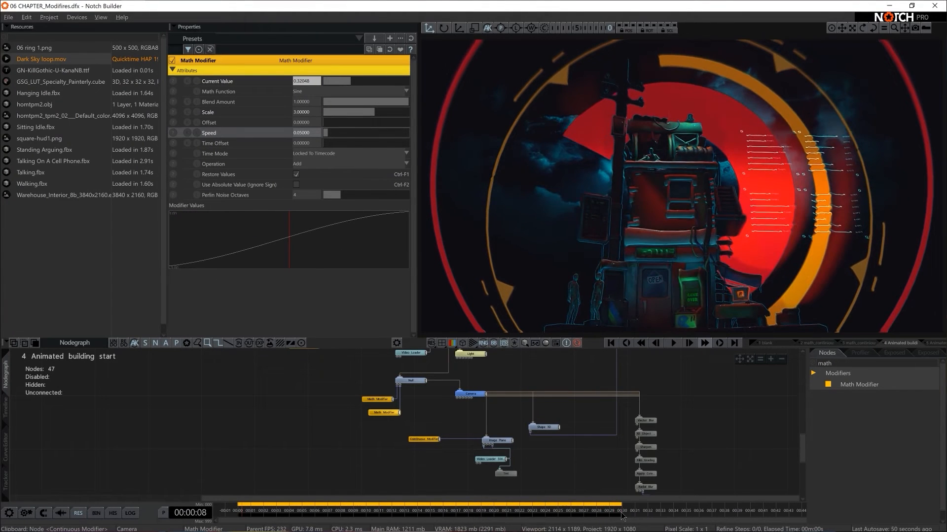
pyautogui.click(608, 512)
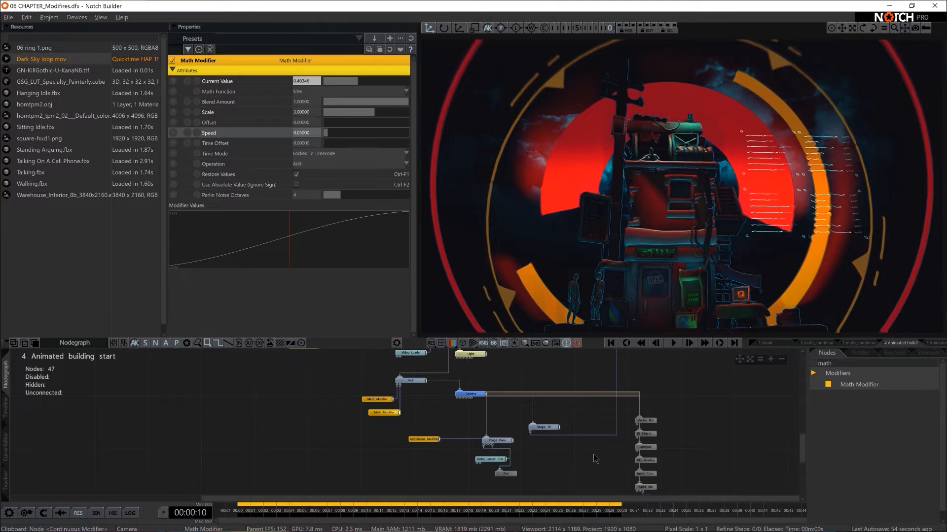
# - Set the Time Mode to Use Deltas (Continuous/Looping) on both Area Light Math Modifiers and both Null Math Modifiers
pyautogui.scroll(-3, 567, 451)
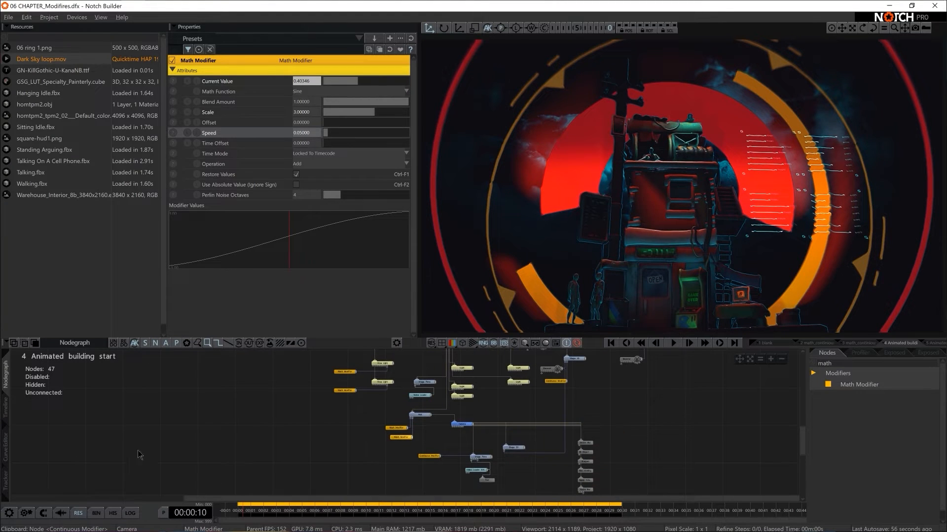
pyautogui.moveTo(365, 400); pyautogui.dragTo(371, 416, button='middle')
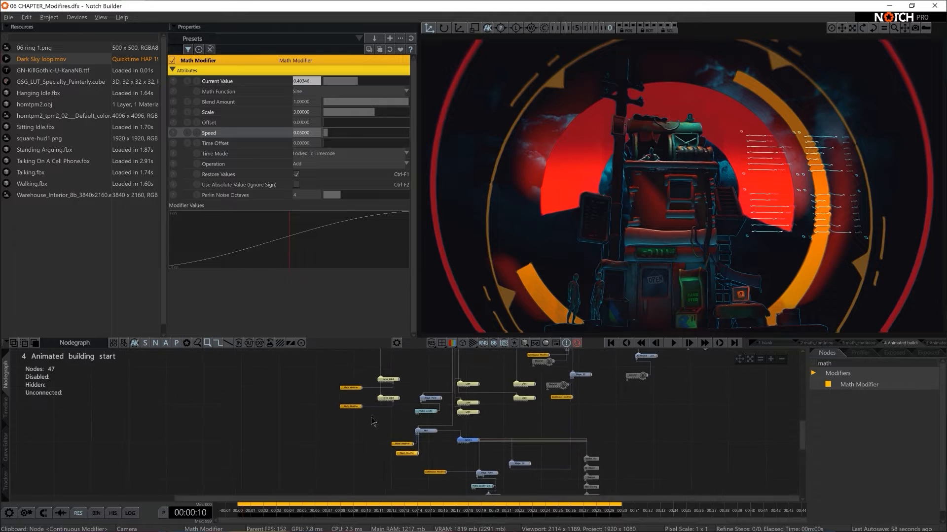
pyautogui.moveTo(371, 416); pyautogui.dragTo(341, 372)
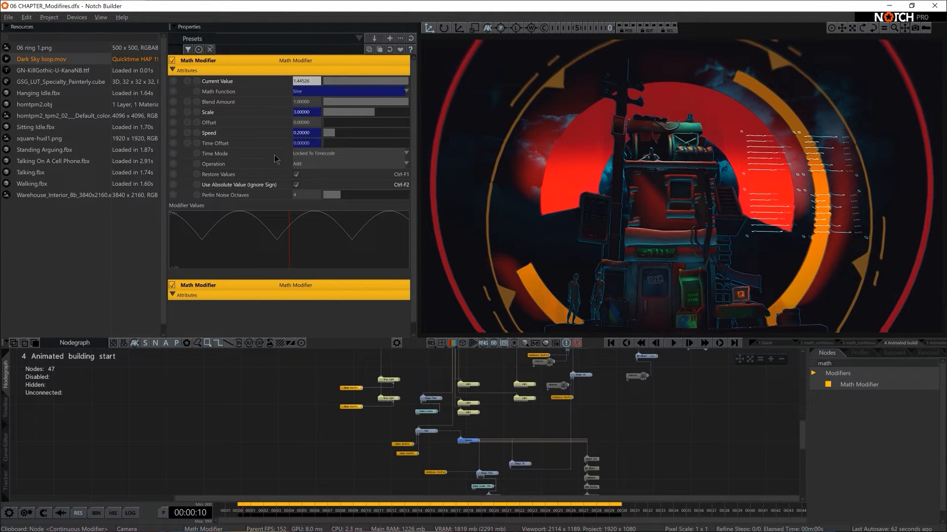
pyautogui.click(334, 157)
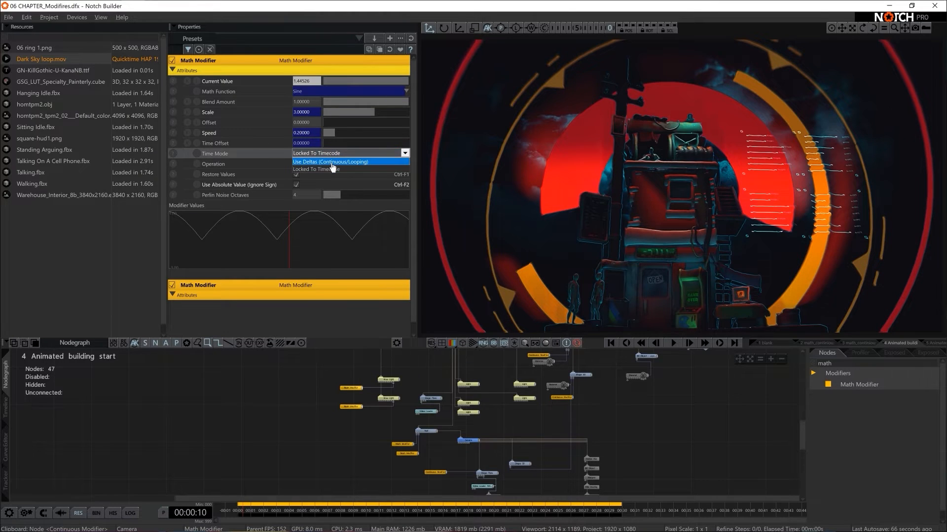
pyautogui.click(333, 164)
pyautogui.moveTo(387, 435); pyautogui.dragTo(419, 473)
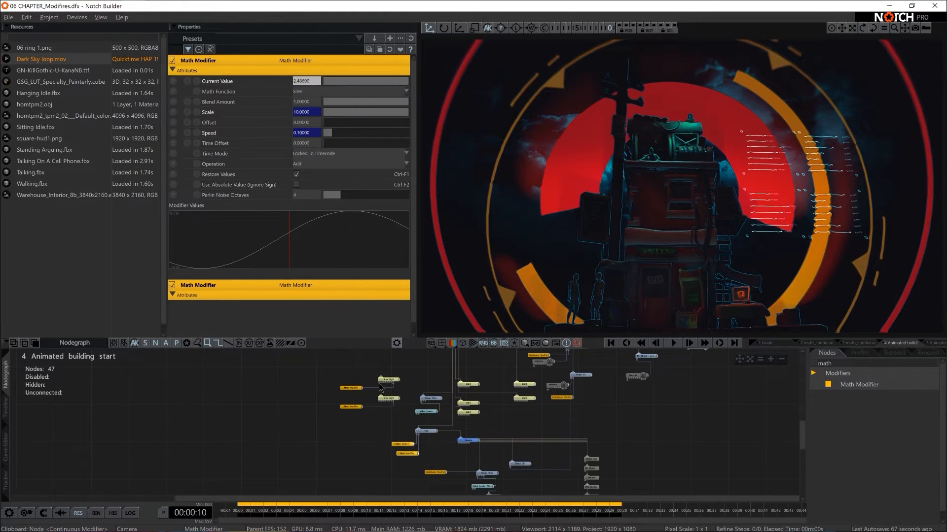
pyautogui.click(309, 154)
pyautogui.click(309, 165)
# - Replay the animation across the timeline's loop point and check the settings of the Area Lights' Math Modifiers
pyautogui.moveTo(601, 436); pyautogui.dragTo(575, 507, button='middle')
pyautogui.moveTo(447, 424); pyautogui.dragTo(458, 347, button='middle')
pyautogui.moveTo(571, 454)
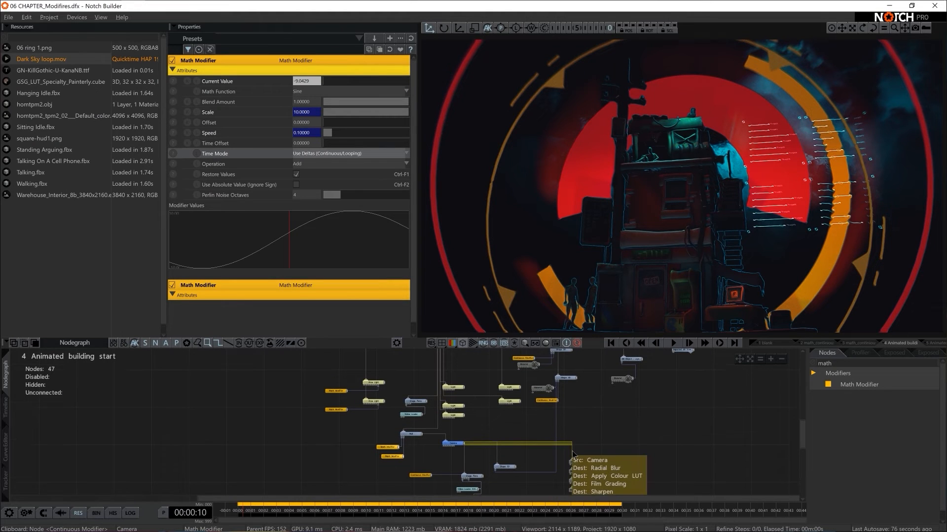
pyautogui.click(606, 510)
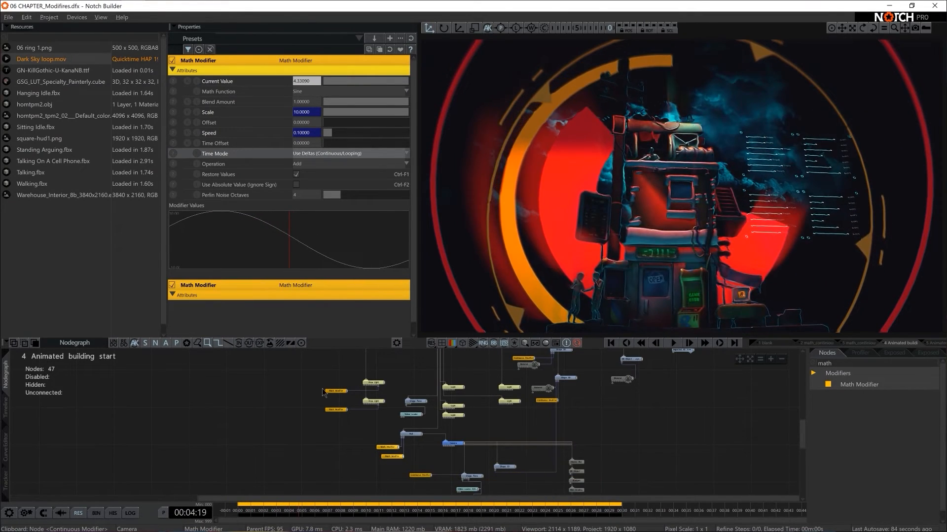
pyautogui.moveTo(323, 393); pyautogui.dragTo(336, 421)
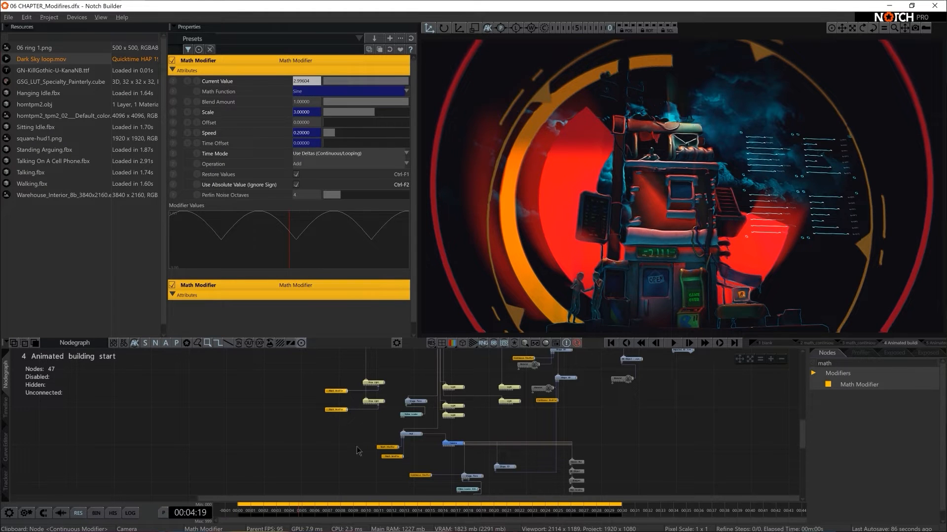
# - Disable the thin ring Shape 3D with the 0.97 inner radius attached to the Camera, and play the animation
pyautogui.scroll(5, 358, 451)
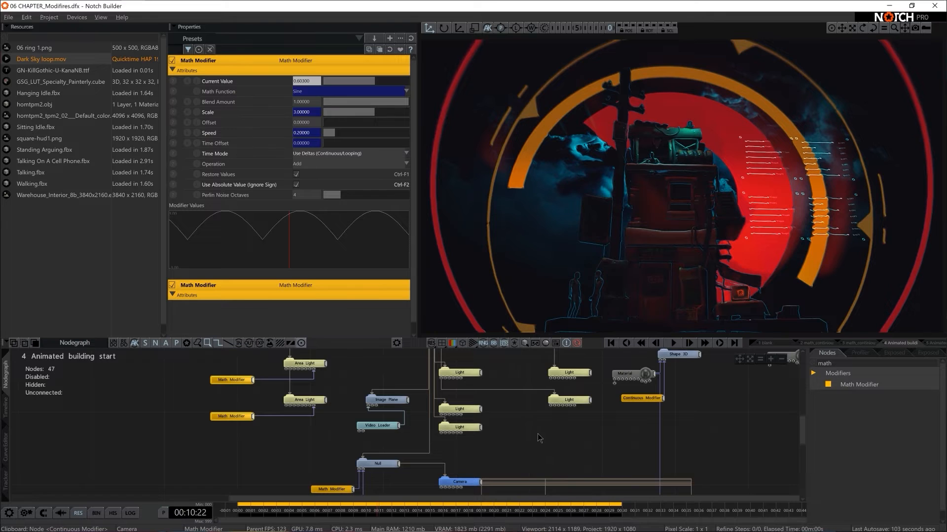
pyautogui.moveTo(537, 434); pyautogui.dragTo(548, 441, button='middle')
pyautogui.scroll(-1, 651, 444)
pyautogui.moveTo(651, 442); pyautogui.dragTo(645, 379, button='middle')
pyautogui.click(634, 387)
pyautogui.scroll(-1, 646, 452)
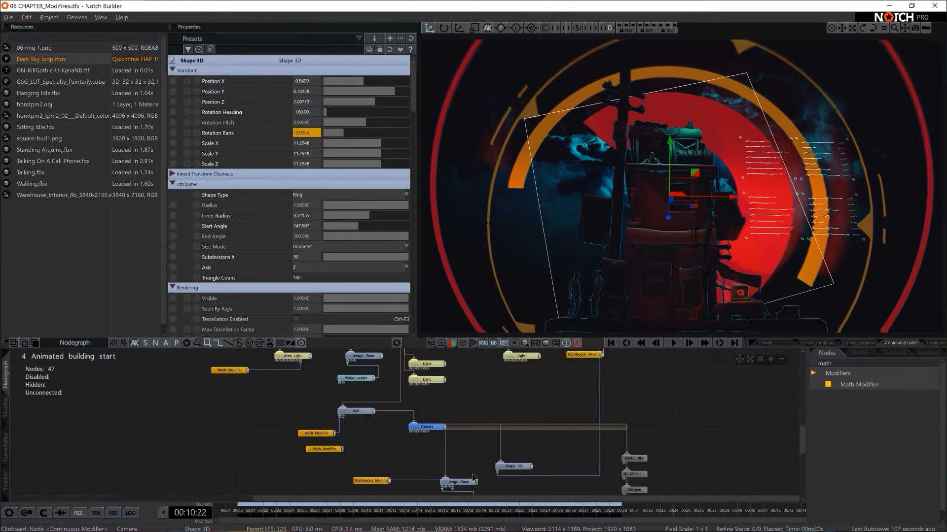
pyautogui.click(514, 467)
pyautogui.press('d')
pyautogui.press('space')
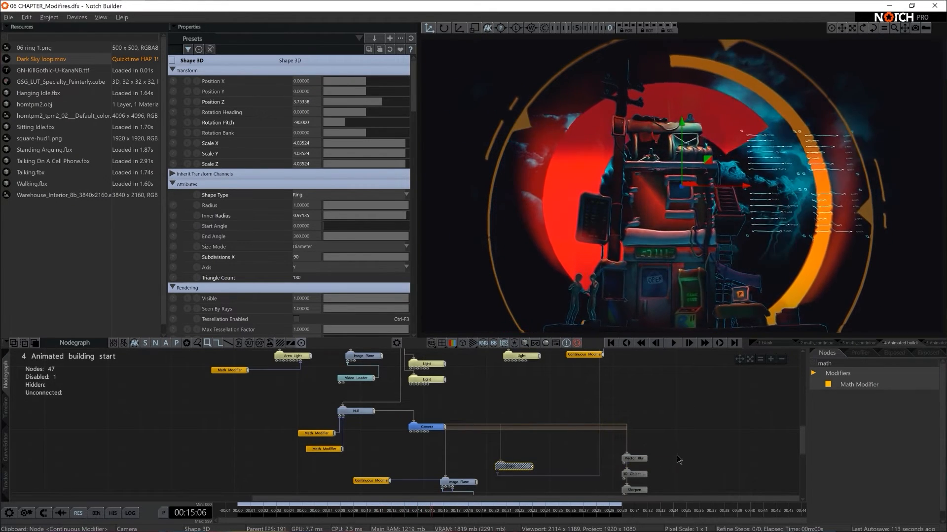
# - Add an Envelope Modifier beside the post-effect nodes at the end of the nodegraph
pyautogui.moveTo(678, 459); pyautogui.dragTo(548, 380, button='right')
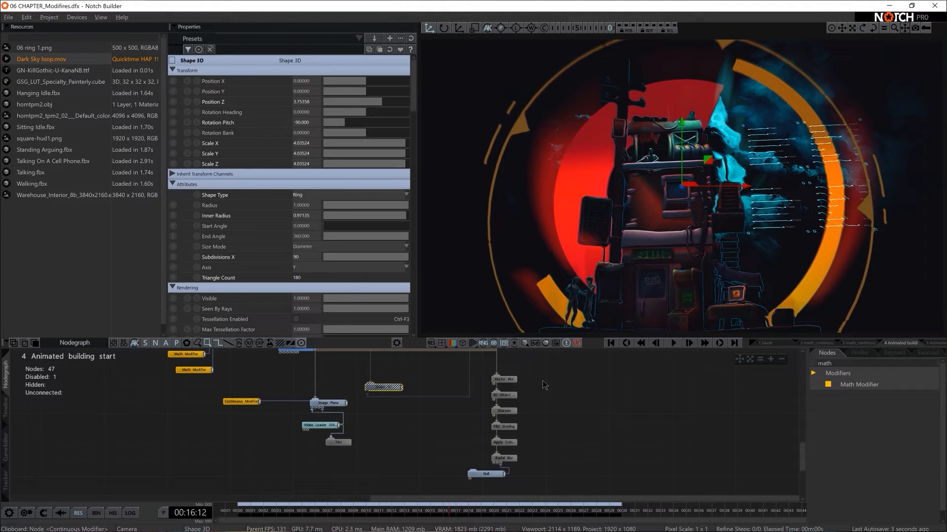
pyautogui.doubleClick(840, 365)
pyautogui.write('en')
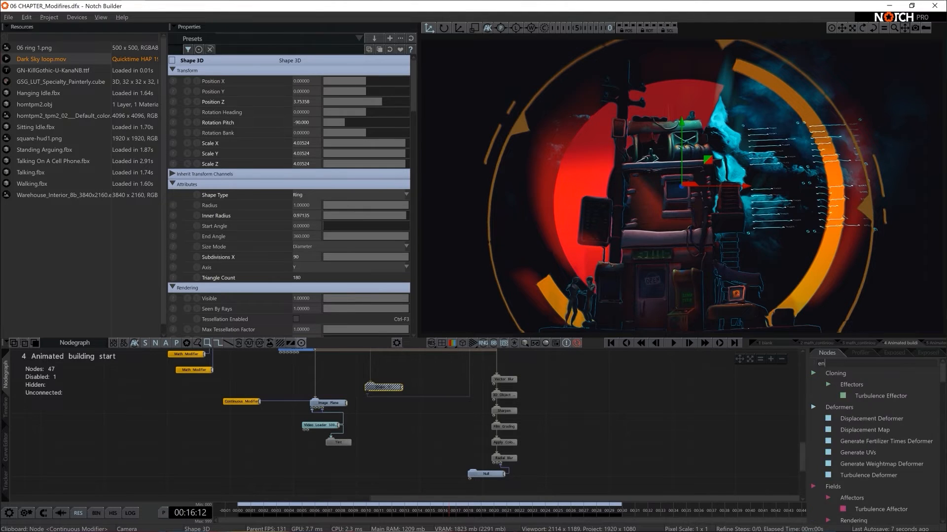
pyautogui.write('velo')
pyautogui.moveTo(858, 385); pyautogui.dragTo(589, 393)
# - Check the post-effects for a shared Blend Amount and move the 3D Object Outline node out of their column
pyautogui.moveTo(525, 366); pyautogui.dragTo(507, 459)
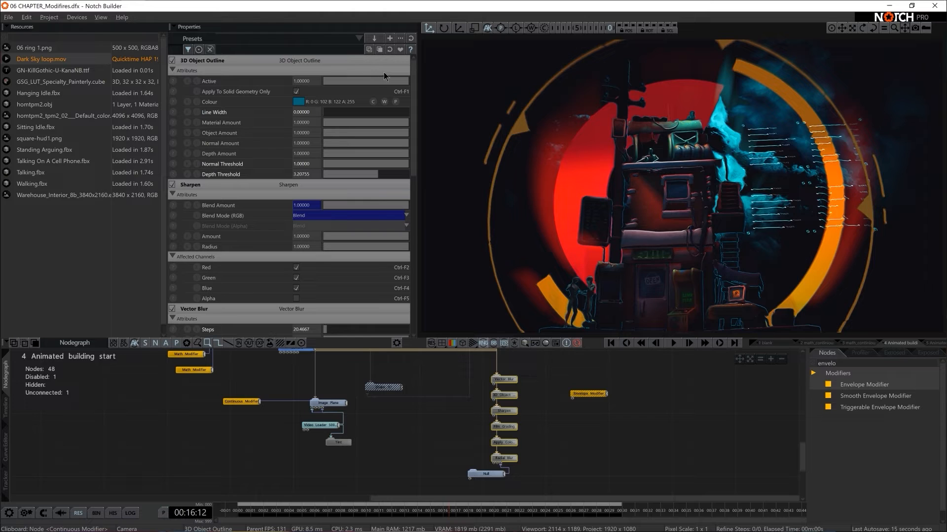
pyautogui.moveTo(399, 81); pyautogui.dragTo(449, 93)
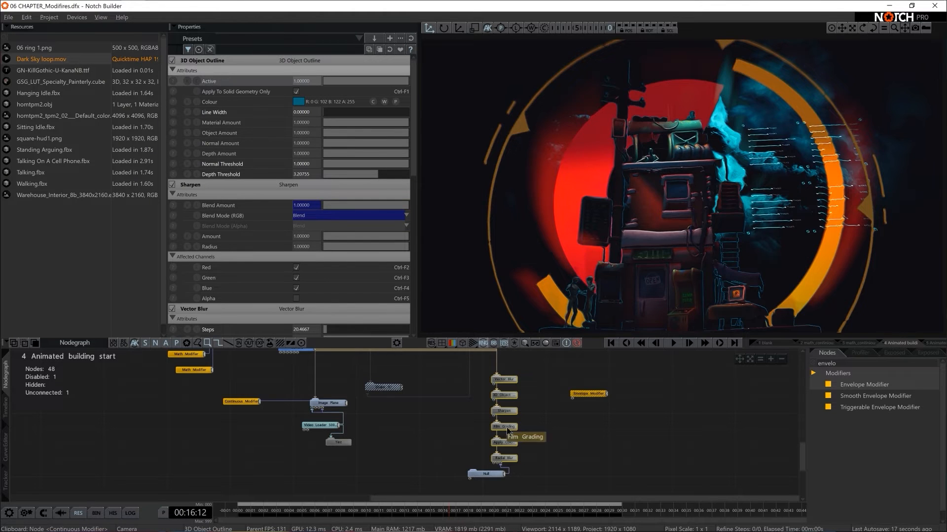
pyautogui.click(551, 426)
pyautogui.click(503, 380)
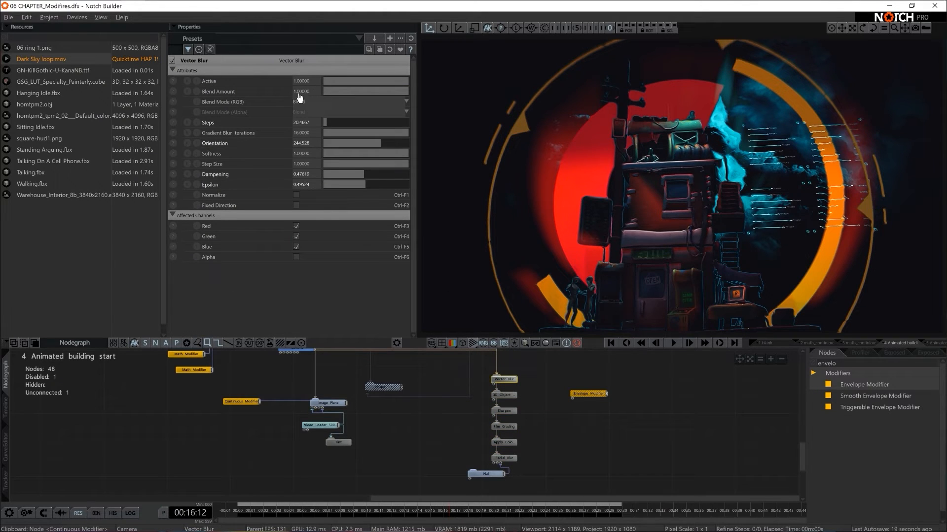
pyautogui.moveTo(344, 91); pyautogui.dragTo(429, 117)
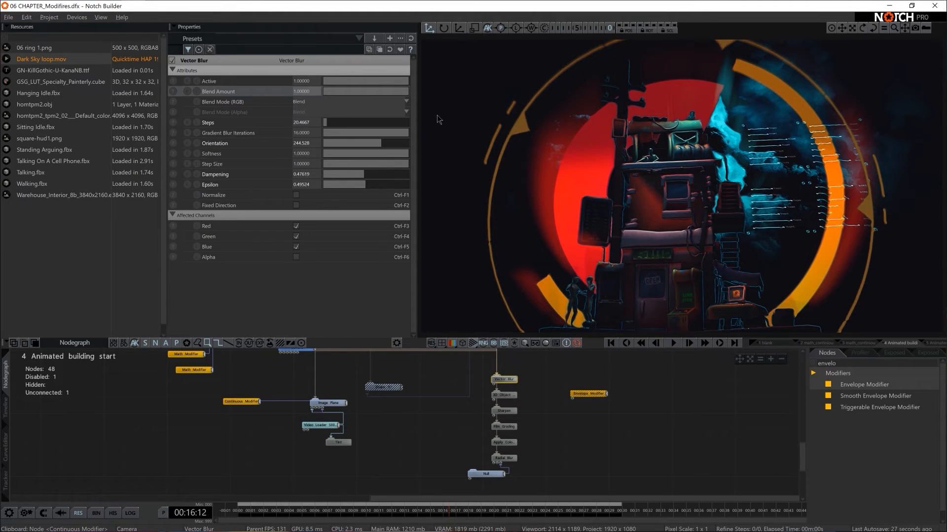
pyautogui.click(511, 396)
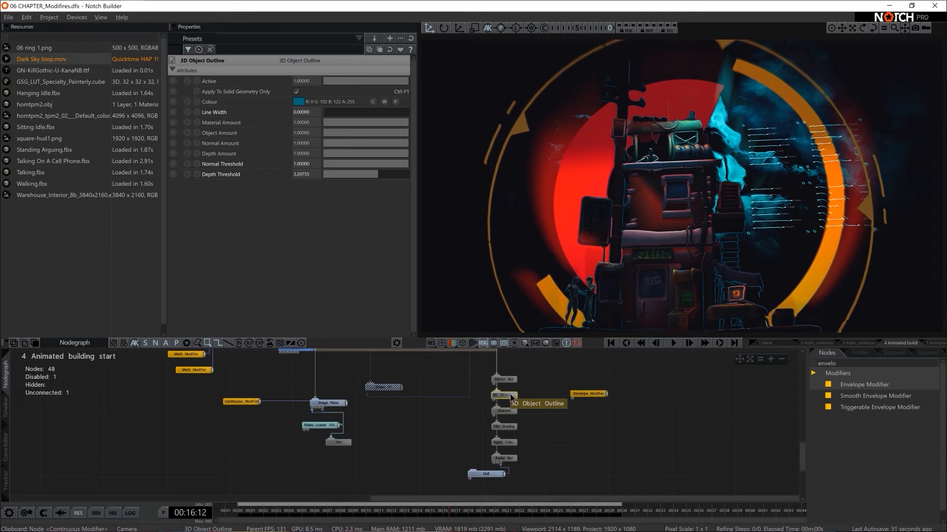
pyautogui.moveTo(510, 396); pyautogui.dragTo(475, 398)
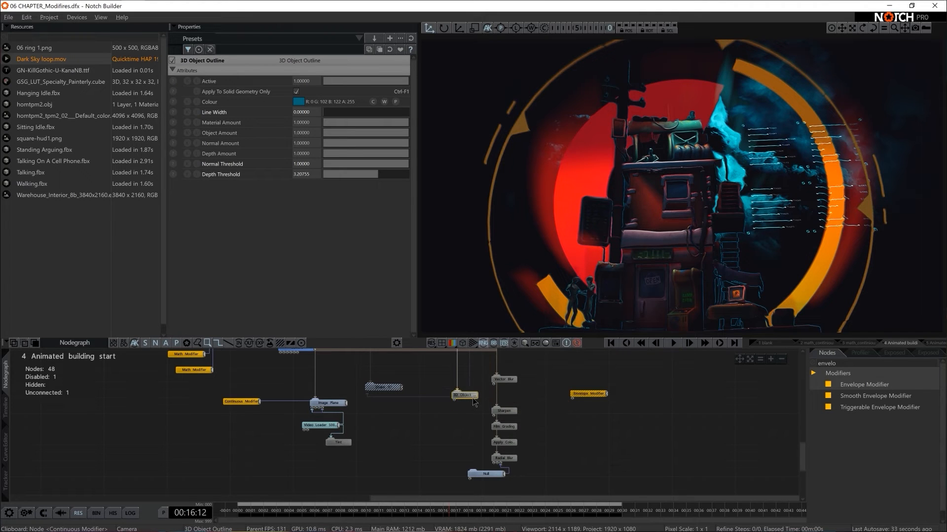
# - Connect the Envelope Modifier to the Blend Amount of the Vector Blur, Sharpen, Film Grading, Apply Colour LUT and Radial Blur nodes
pyautogui.click(508, 412)
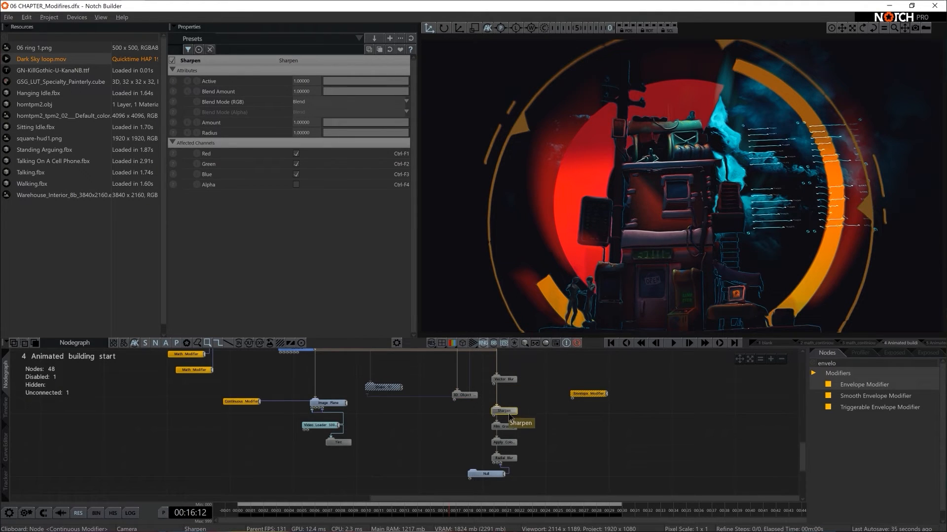
pyautogui.click(508, 428)
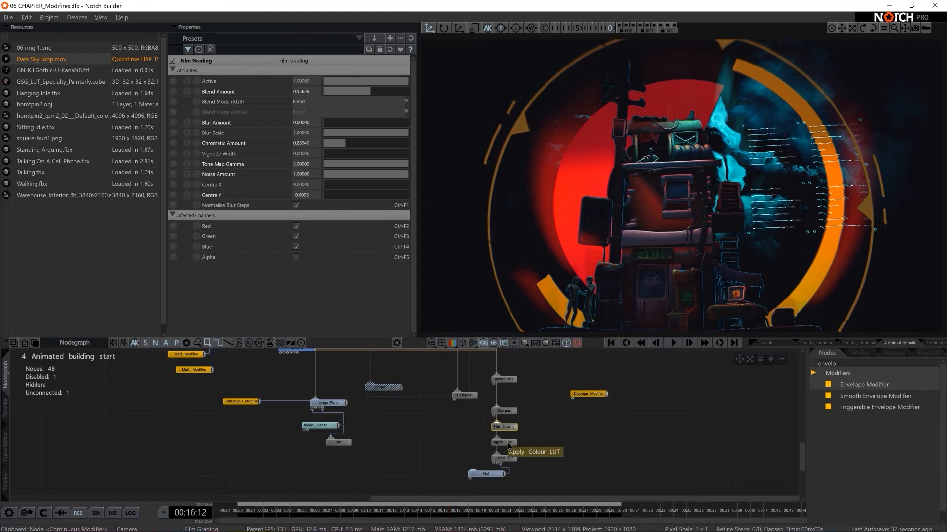
pyautogui.click(507, 443)
pyautogui.click(508, 458)
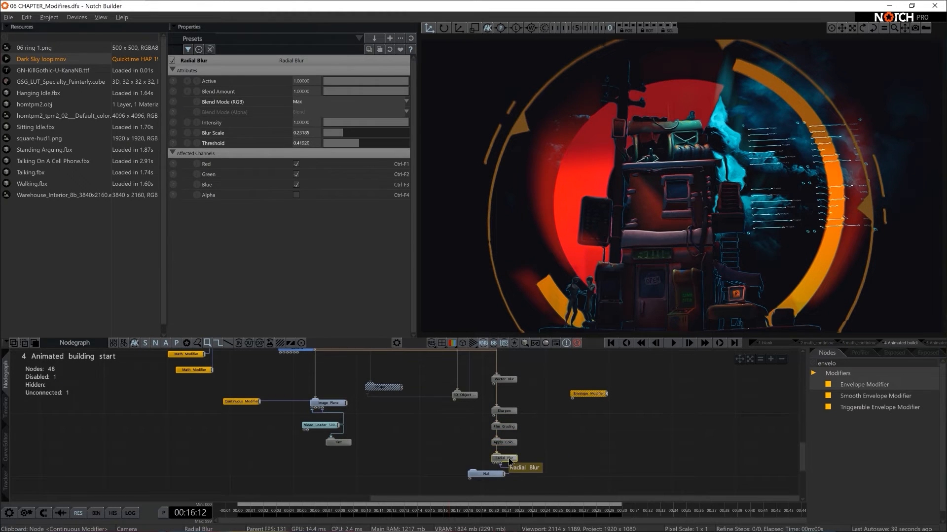
pyautogui.moveTo(528, 383); pyautogui.dragTo(513, 458)
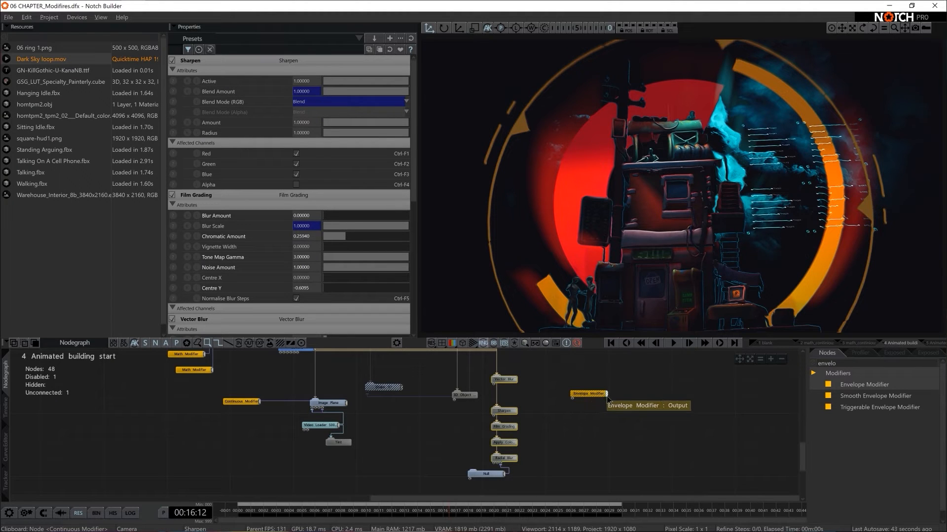
pyautogui.moveTo(607, 396); pyautogui.dragTo(318, 131)
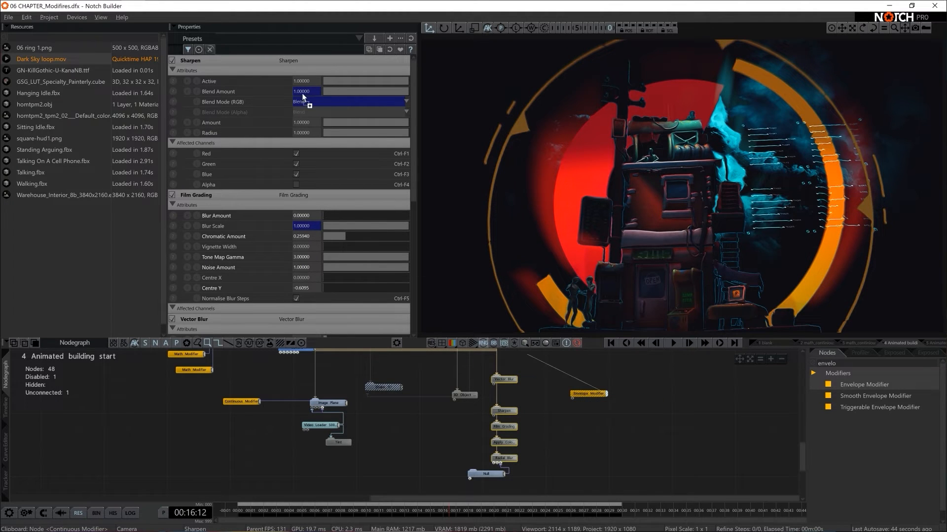
pyautogui.moveTo(303, 95); pyautogui.dragTo(303, 93)
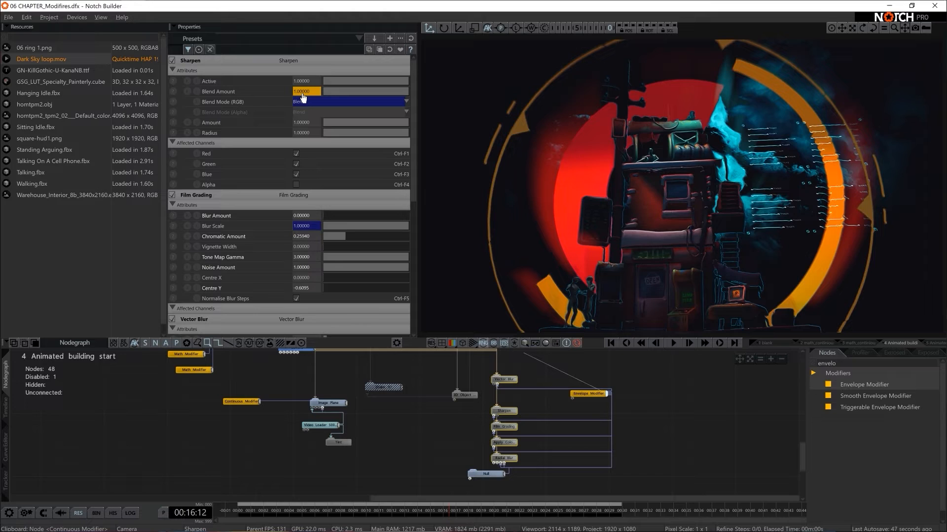
# - Set the Blend Amount of the five connected post-effects to 0 and the Envelope Modifier's Value to 1
pyautogui.doubleClick(303, 93)
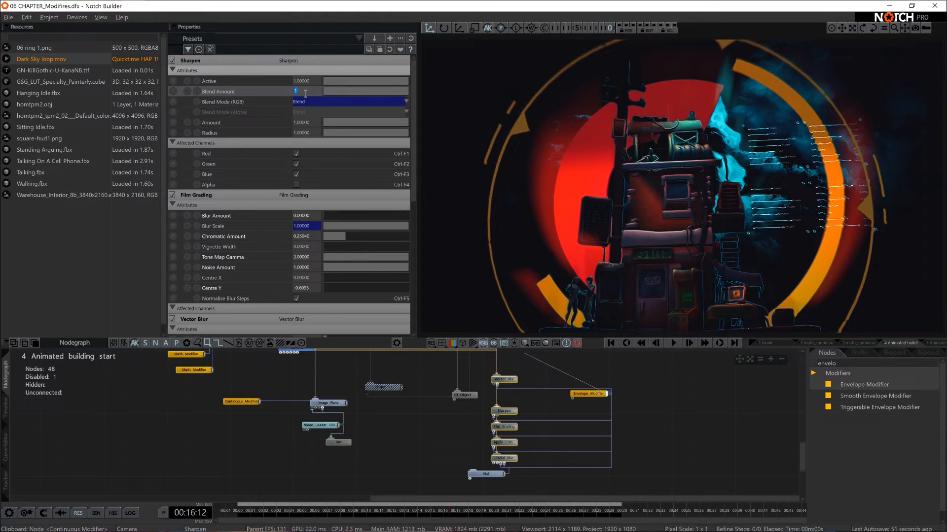
pyautogui.write('0')
pyautogui.press('Return')
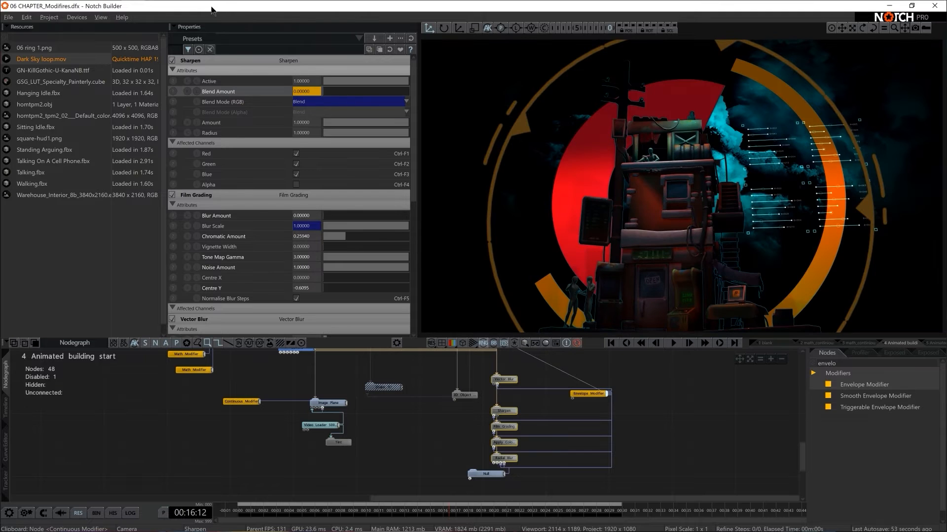
pyautogui.click(588, 393)
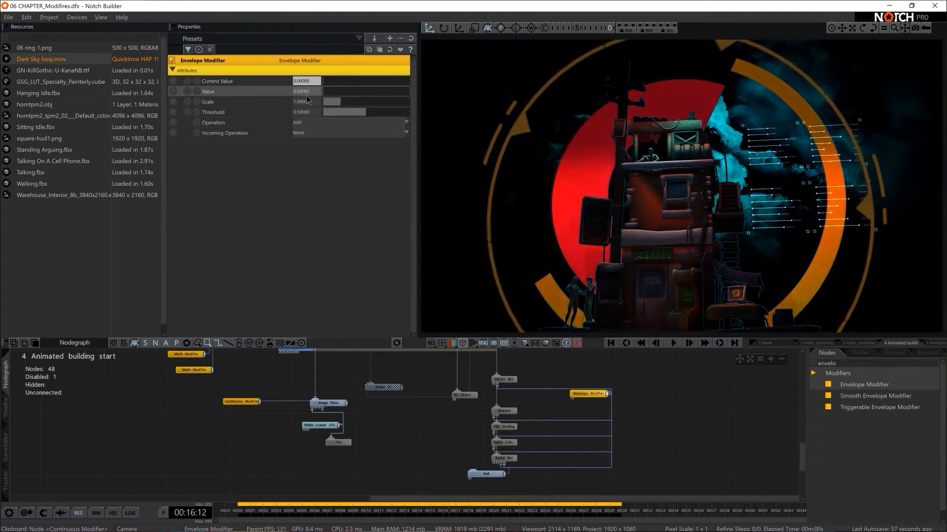
pyautogui.moveTo(396, 91)
pyautogui.mouseDown()
pyautogui.moveTo(331, 90)
pyautogui.moveTo(404, 97)
pyautogui.mouseUp()
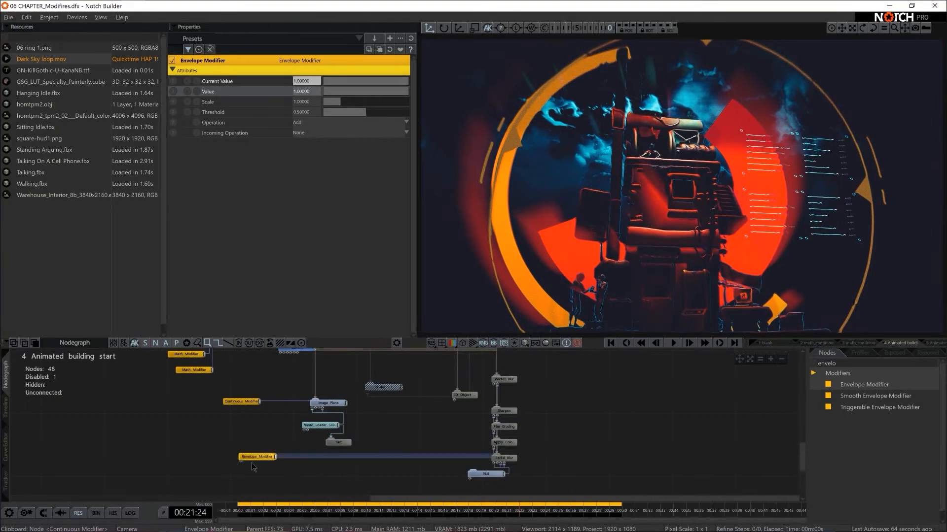
# - Tidy the nodegraph by spacing out the post-effect column, the Image Plane group, its Continuous Modifier and the Envelope Modifier
pyautogui.moveTo(344, 434); pyautogui.dragTo(579, 448)
pyautogui.moveTo(634, 397); pyautogui.dragTo(615, 429, button='middle')
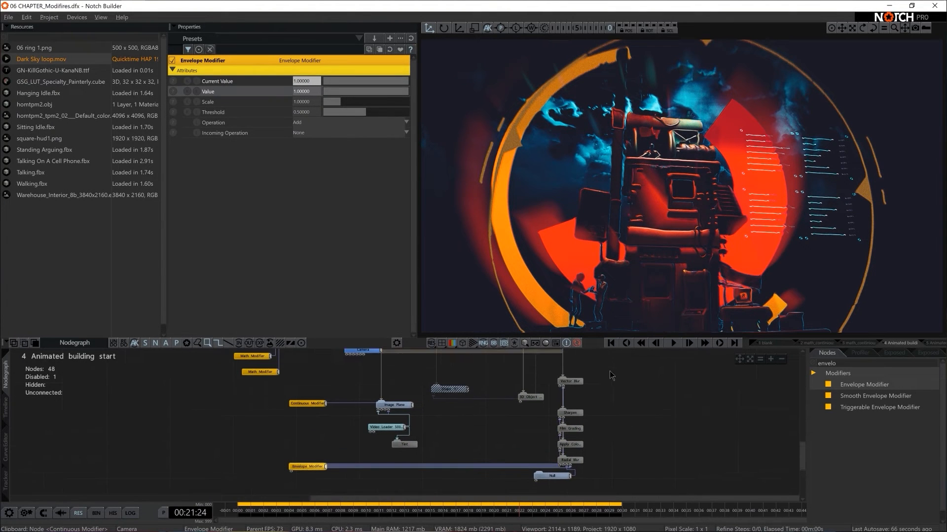
pyautogui.moveTo(610, 367); pyautogui.dragTo(617, 466)
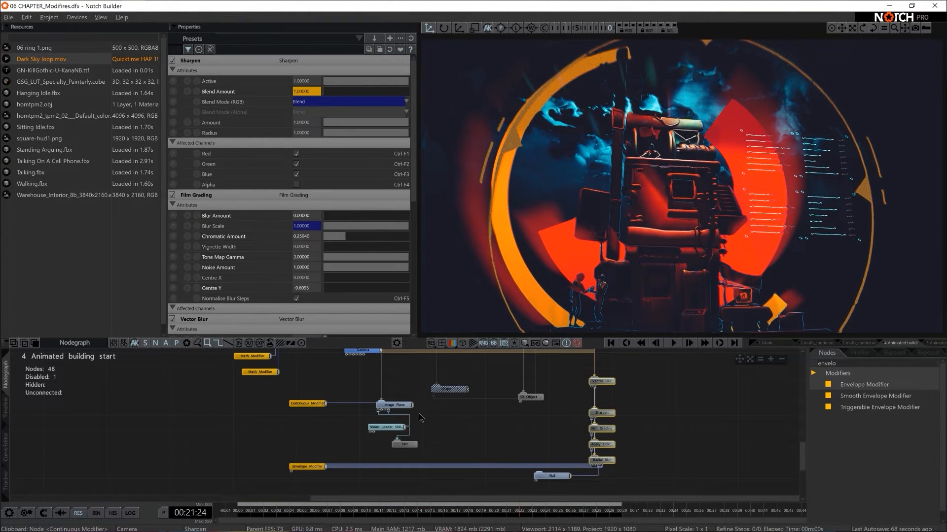
pyautogui.click(392, 405)
pyautogui.moveTo(392, 411); pyautogui.dragTo(384, 387)
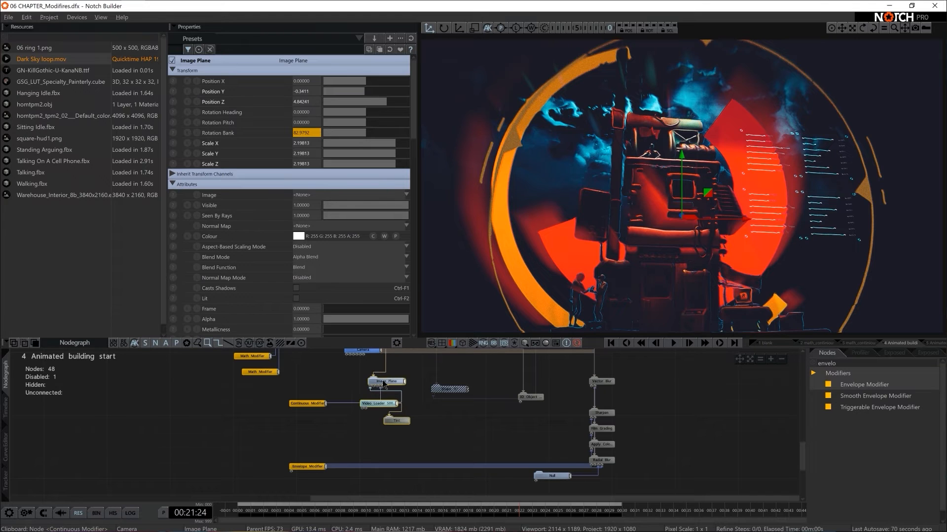
pyautogui.moveTo(310, 406)
pyautogui.mouseDown()
pyautogui.moveTo(302, 391)
pyautogui.moveTo(302, 399)
pyautogui.mouseUp()
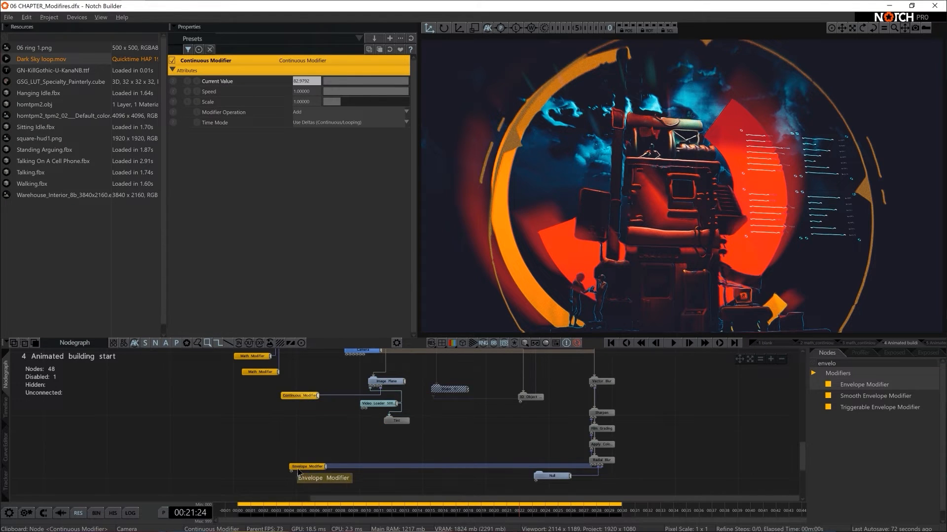
pyautogui.moveTo(308, 466); pyautogui.dragTo(285, 450)
pyautogui.click(284, 450)
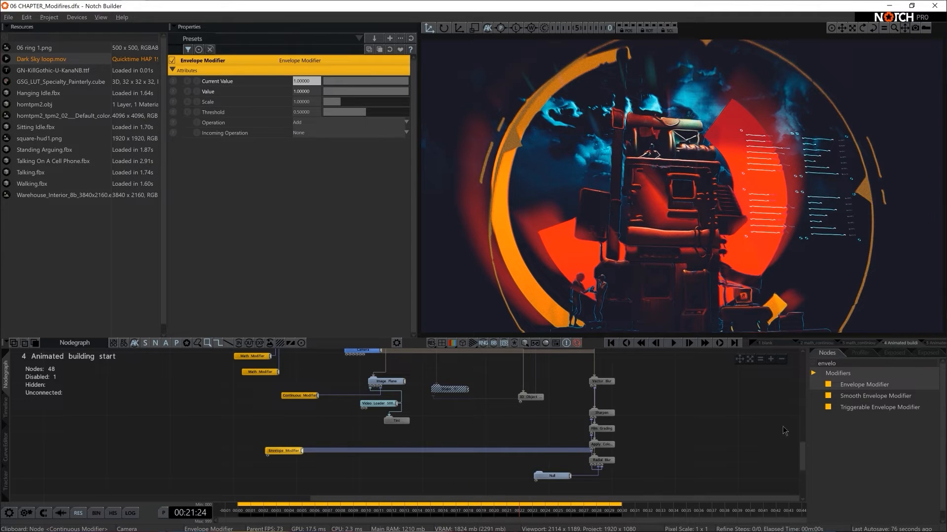
# - Find the MIDI Modifier in the node library and add it beside the post-effect column
pyautogui.doubleClick(837, 361)
pyautogui.write('mi')
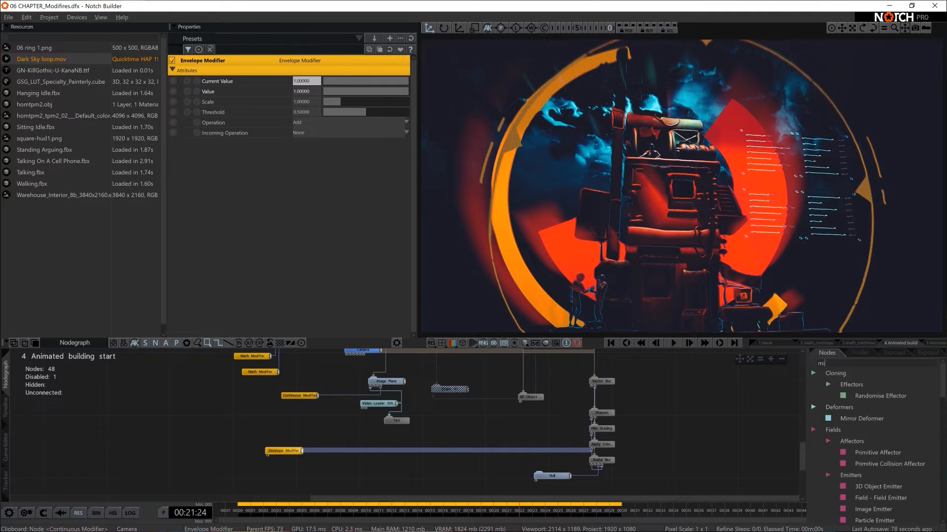
pyautogui.write('i')
pyautogui.press('BackSpace')
pyautogui.write('di')
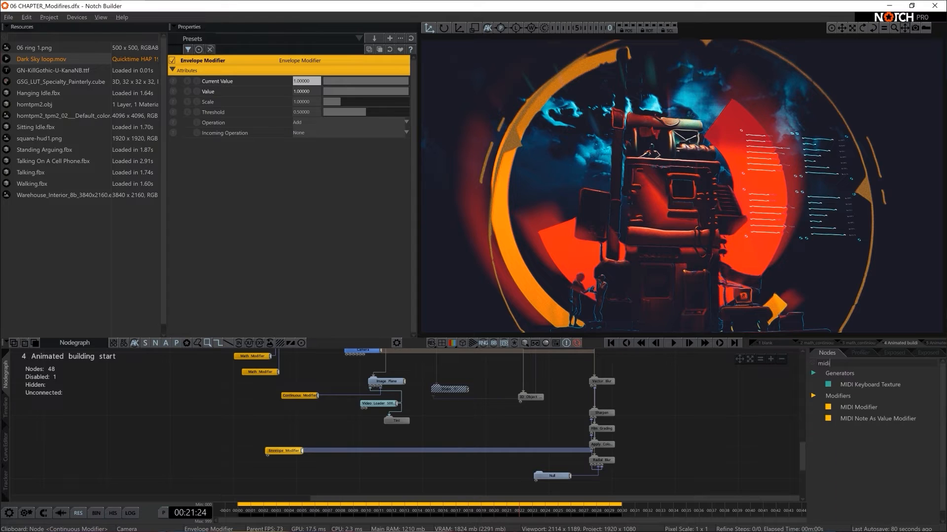
pyautogui.moveTo(858, 408); pyautogui.dragTo(642, 402)
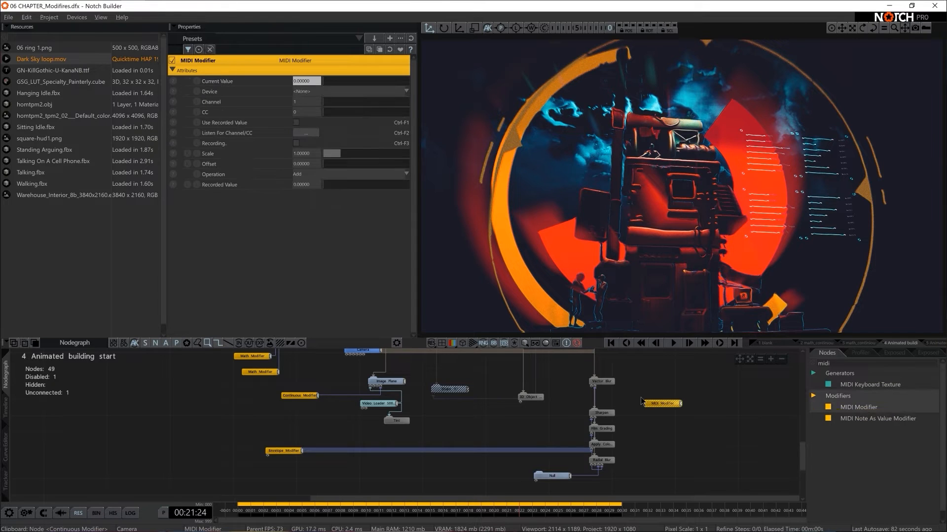
# - Find the OSC Modifier in the node library and place it directly below the MIDI Modifier
pyautogui.click(842, 363)
pyautogui.write('a')
pyautogui.press('BackSpace')
pyautogui.write('osc')
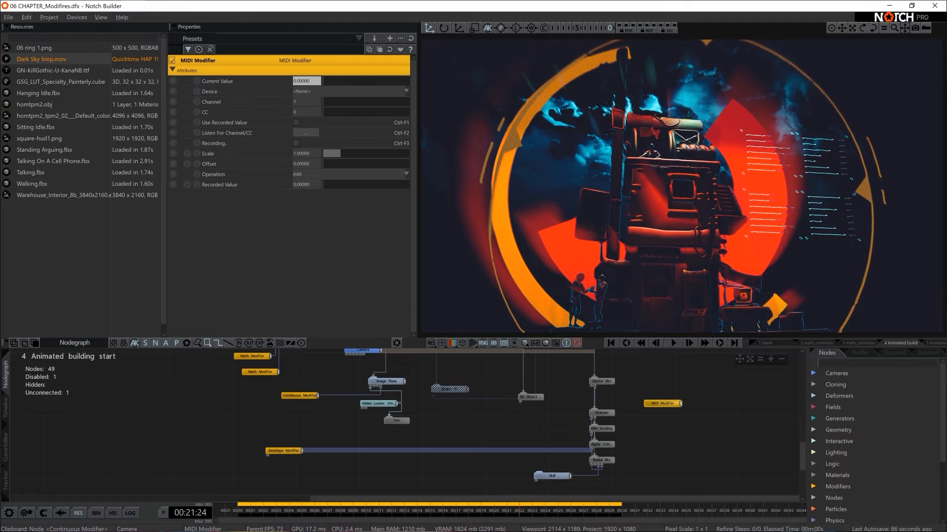
pyautogui.moveTo(863, 386); pyautogui.dragTo(665, 412)
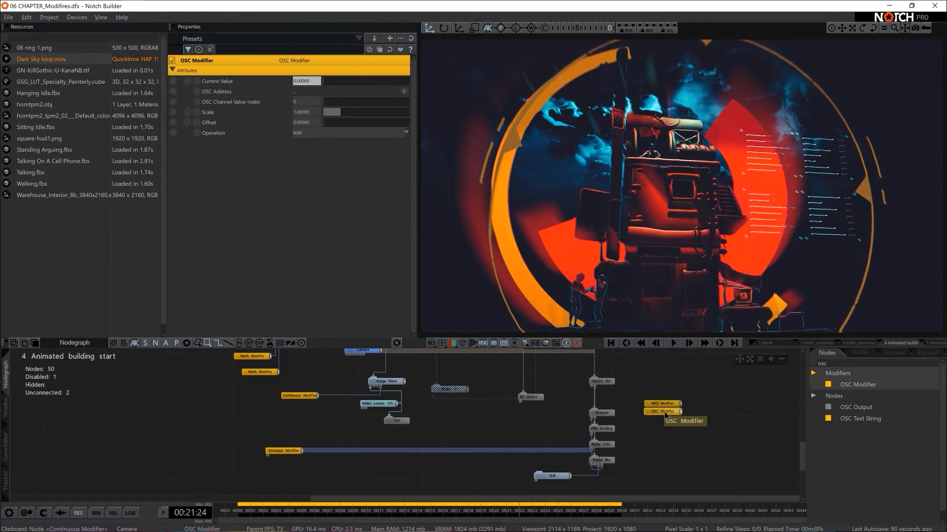
# - Examine the Vector Blur and MIDI Modifier settings and the Audio and MIDI Devices configuration, leaving the devices as they are
pyautogui.click(606, 384)
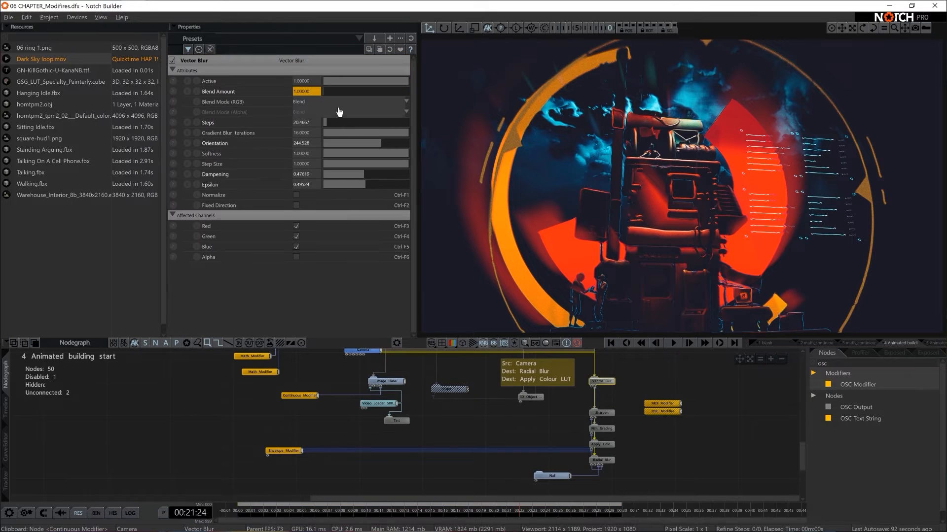
pyautogui.click(661, 404)
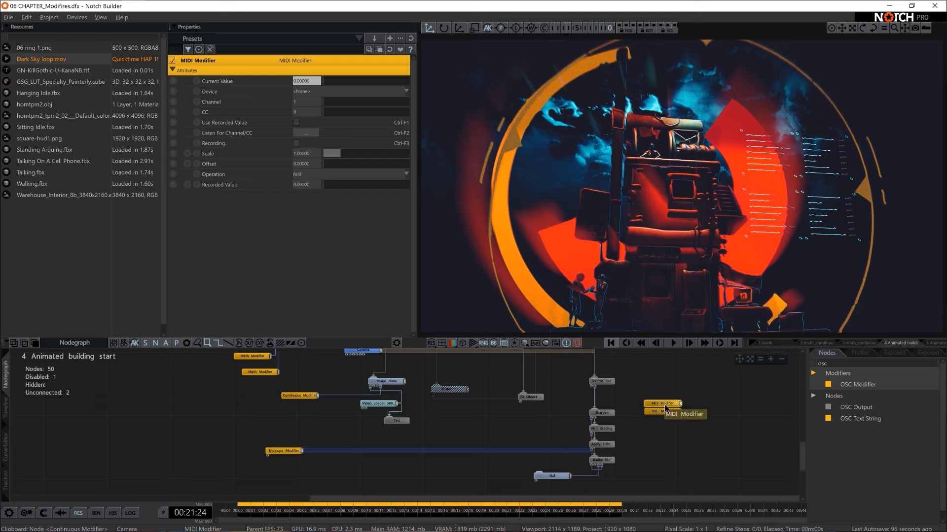
pyautogui.click(76, 16)
pyautogui.click(100, 77)
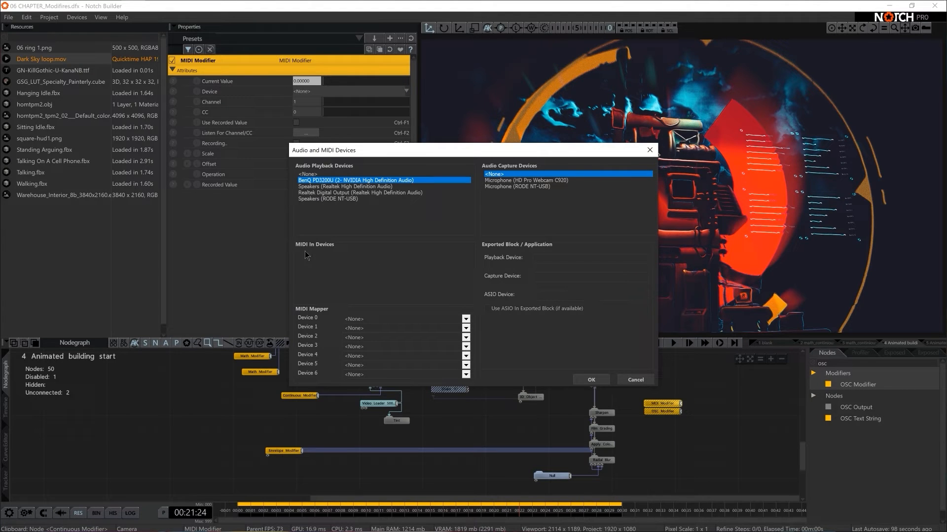
pyautogui.click(636, 380)
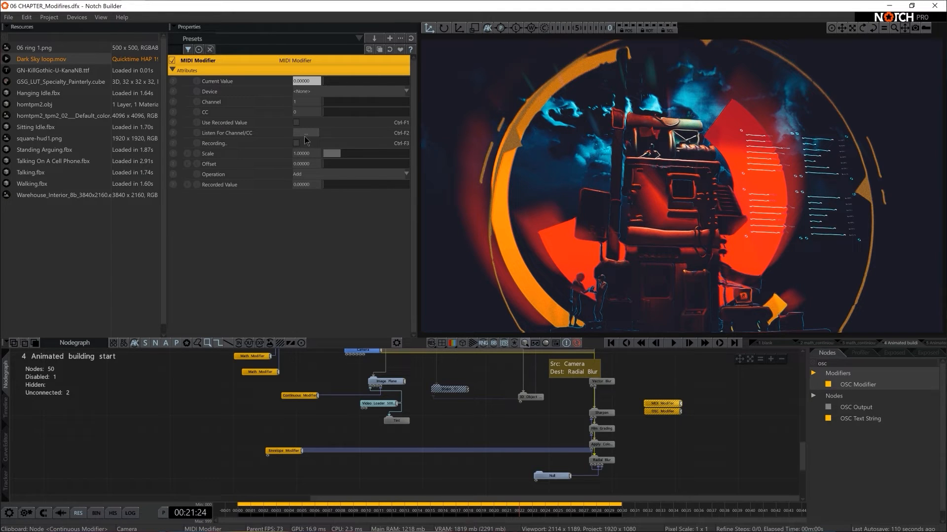
pyautogui.click(306, 133)
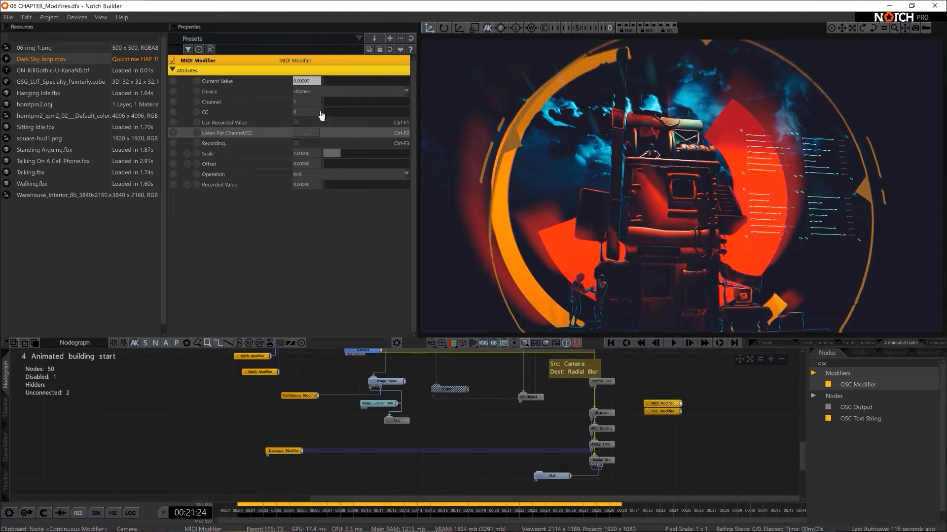
pyautogui.click(663, 411)
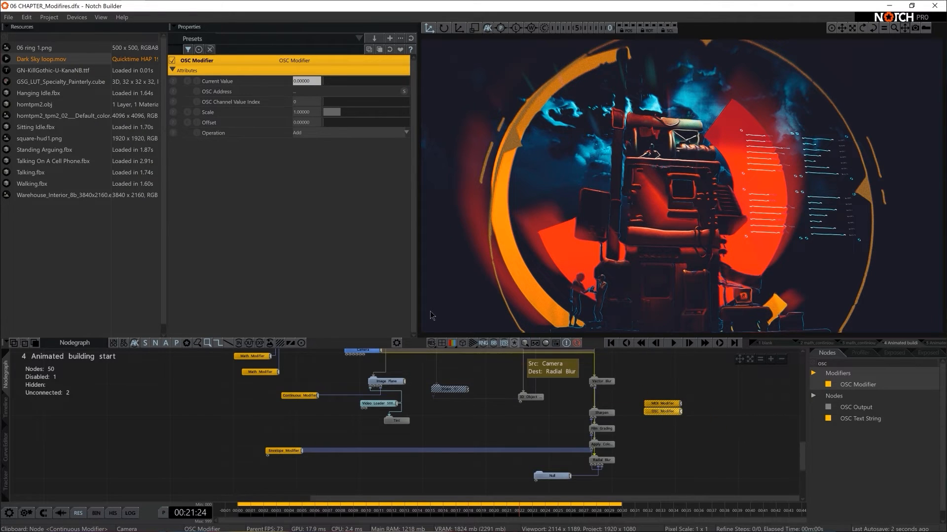
pyautogui.click(49, 17)
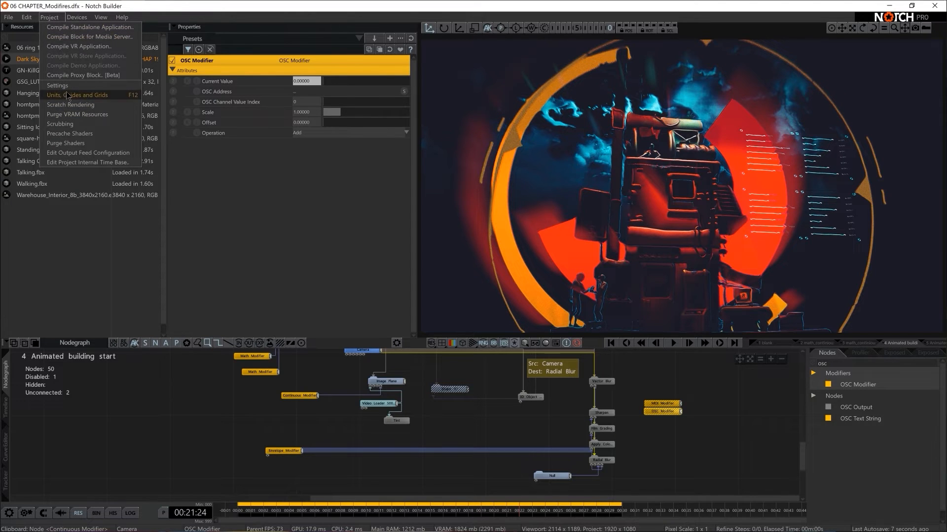
pyautogui.click(92, 94)
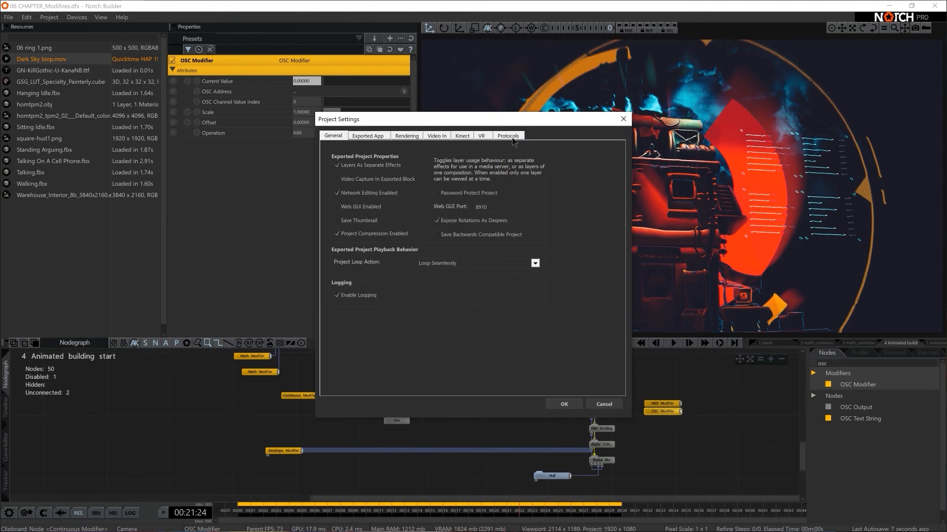
pyautogui.click(510, 136)
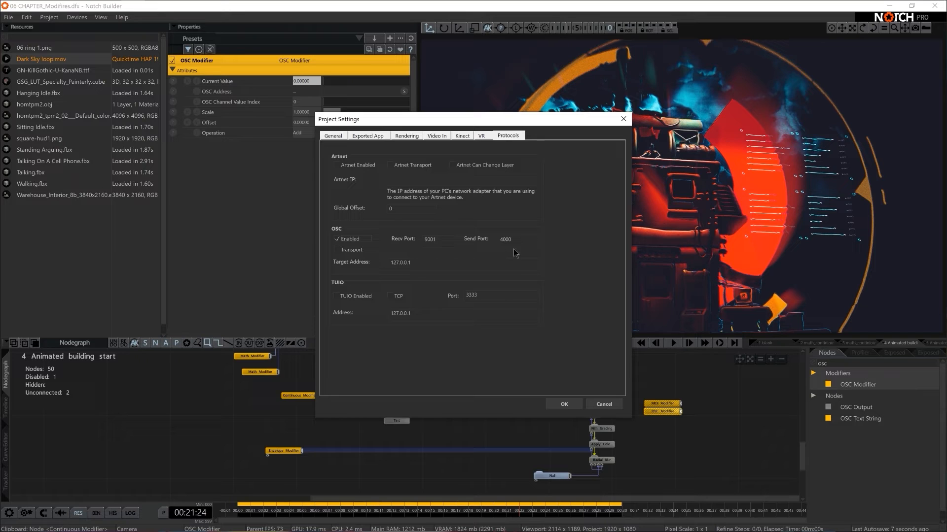
pyautogui.click(604, 404)
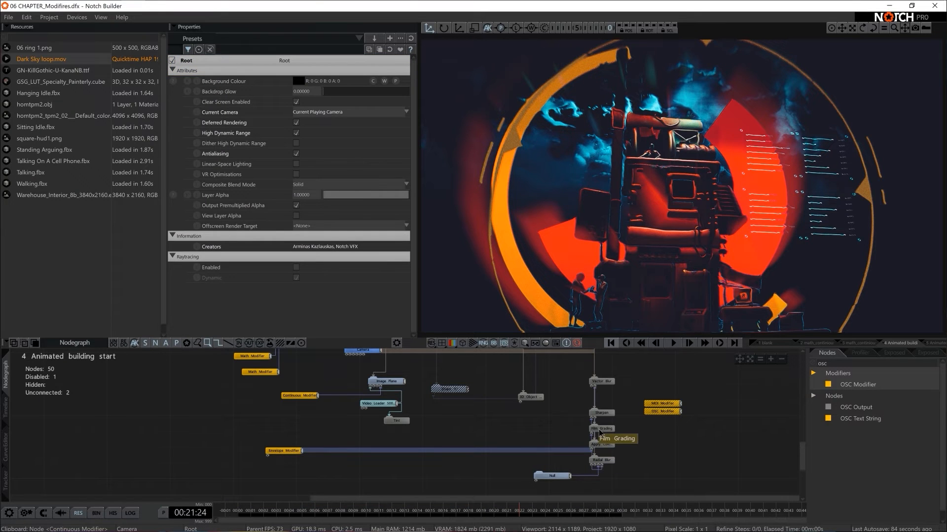
# - Review the OSC and MIDI Modifiers, switch to the browser to view the Notch Streams EP02 video page, and return to Notch
pyautogui.click(671, 413)
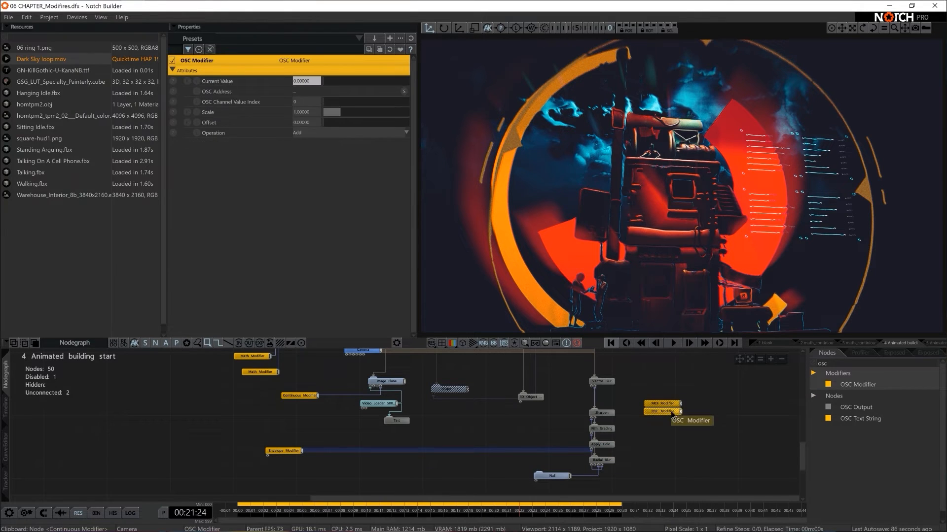
pyautogui.click(665, 404)
pyautogui.hotkey('alt', 'Tab')
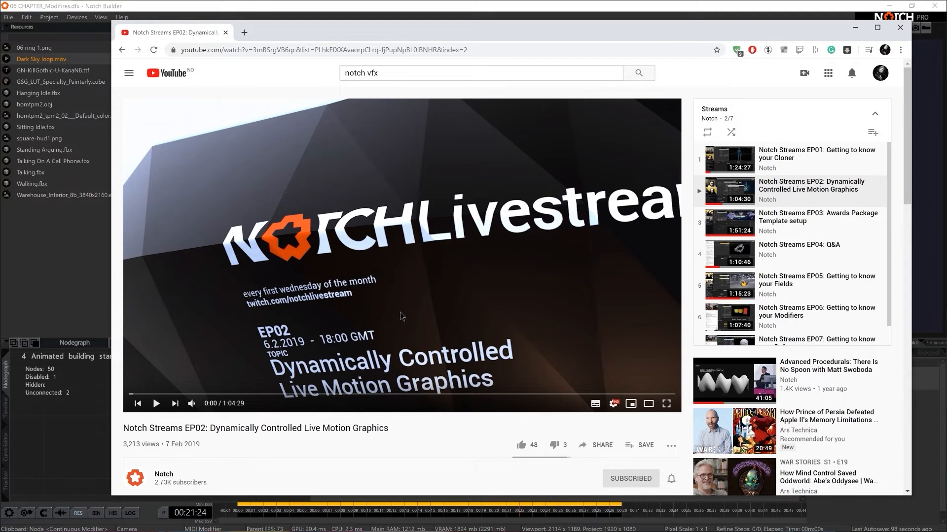
pyautogui.click(106, 432)
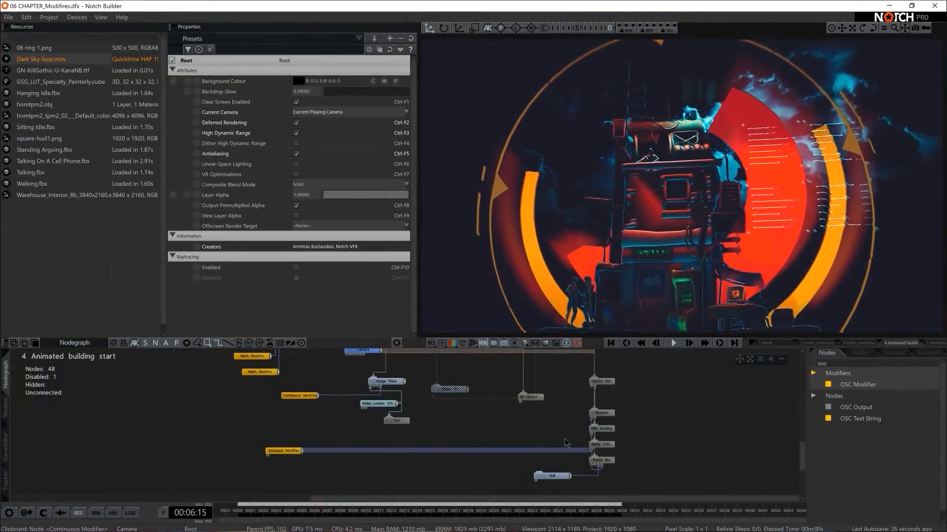
# - Find the Motion Datamosh node in the node library and add it at the end of the post-effect column
pyautogui.scroll(-1, 668, 435)
pyautogui.moveTo(654, 435); pyautogui.dragTo(607, 433, button='middle')
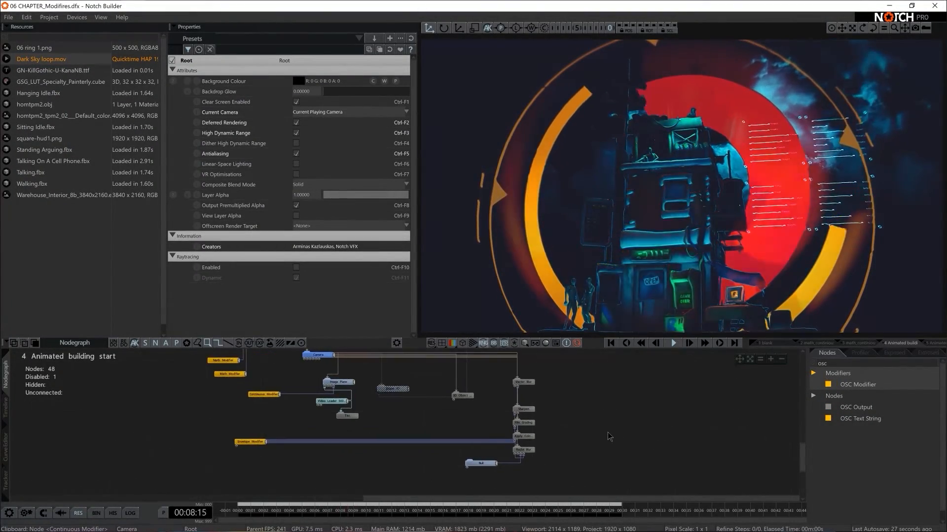
pyautogui.scroll(-1, 598, 433)
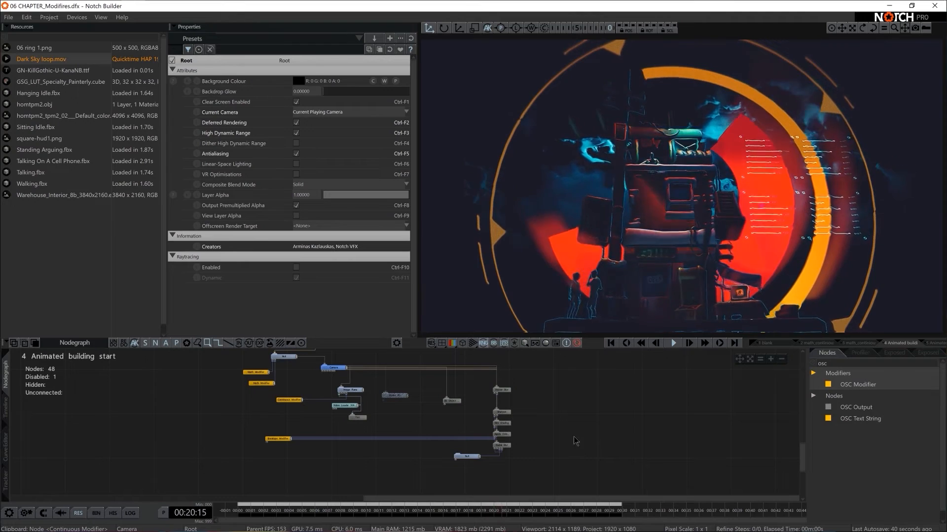
pyautogui.click(832, 364)
pyautogui.press('BackSpace')
pyautogui.press('BackSpace')
pyautogui.press('BackSpace')
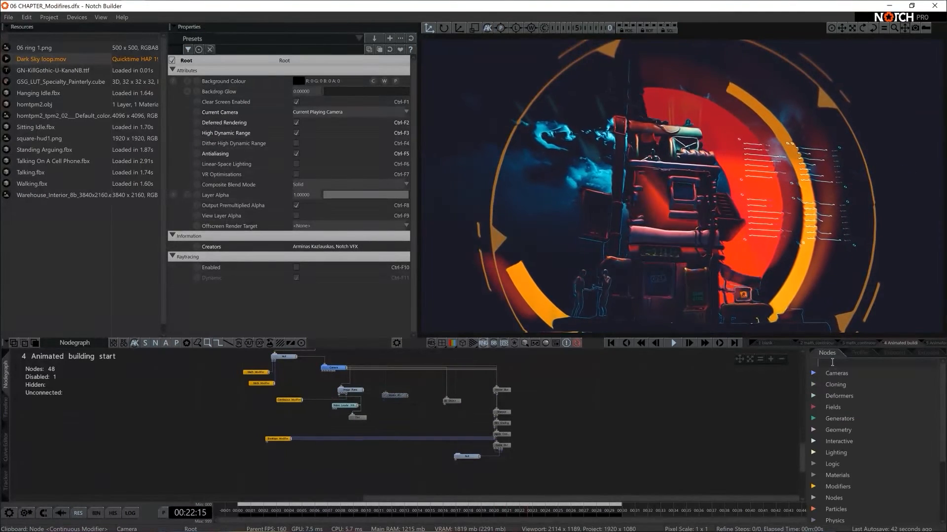
pyautogui.write('data')
pyautogui.moveTo(870, 396); pyautogui.dragTo(502, 473)
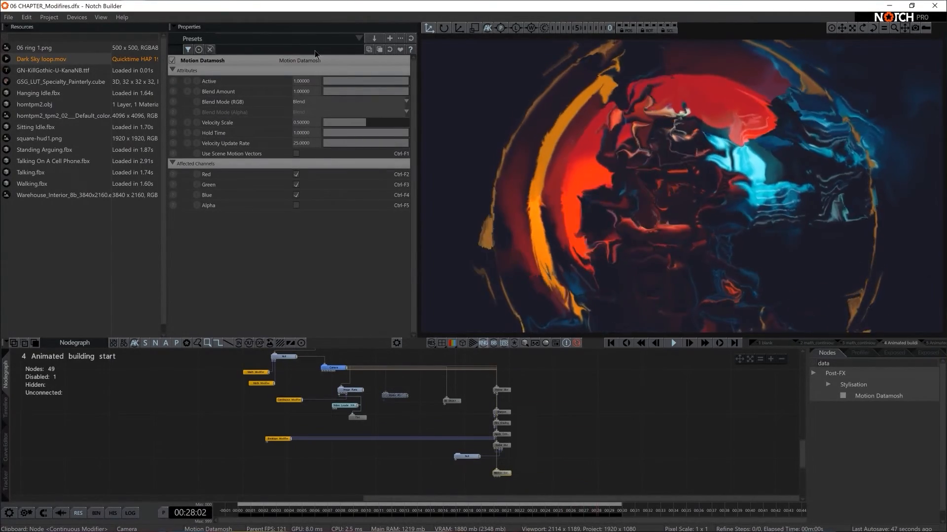
# - Enable Use Scene Motion Vectors on the Motion Datamosh node and set its RGB blend mode to Max
pyautogui.click(295, 153)
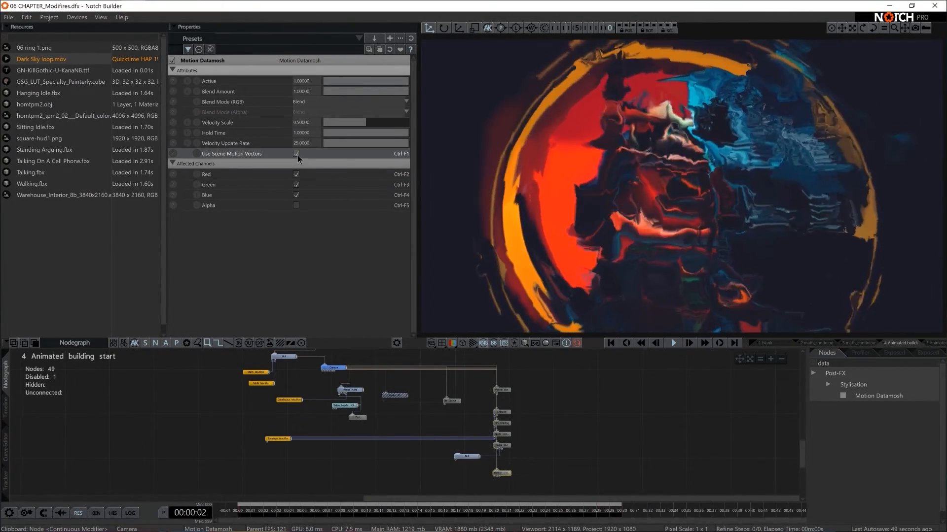
pyautogui.click(298, 103)
pyautogui.press('Down')
pyautogui.press('Down')
pyautogui.press('Down')
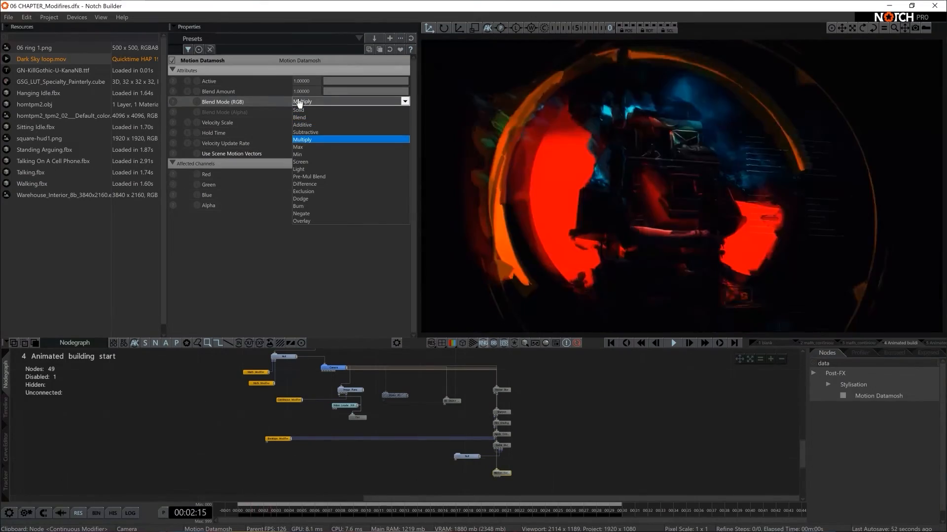
pyautogui.press('Down')
pyautogui.press('Down')
pyautogui.press('Up')
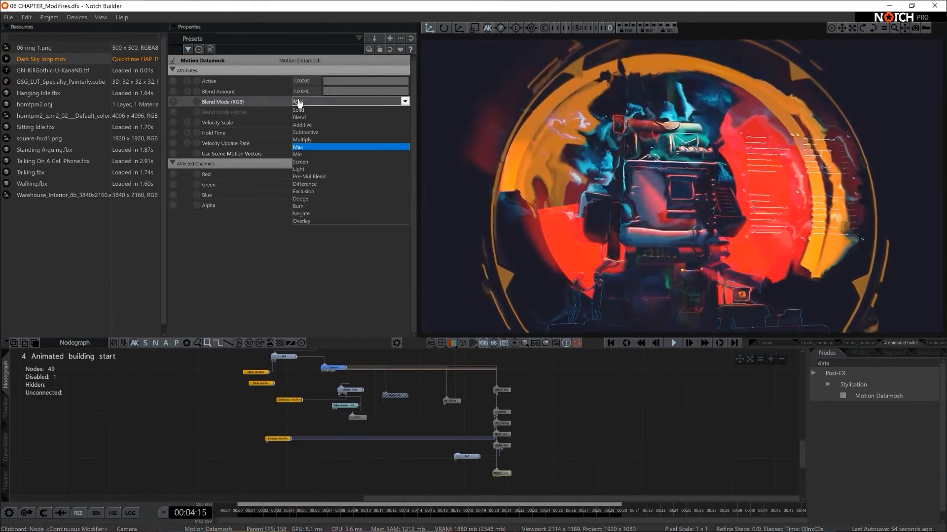
pyautogui.press('Return')
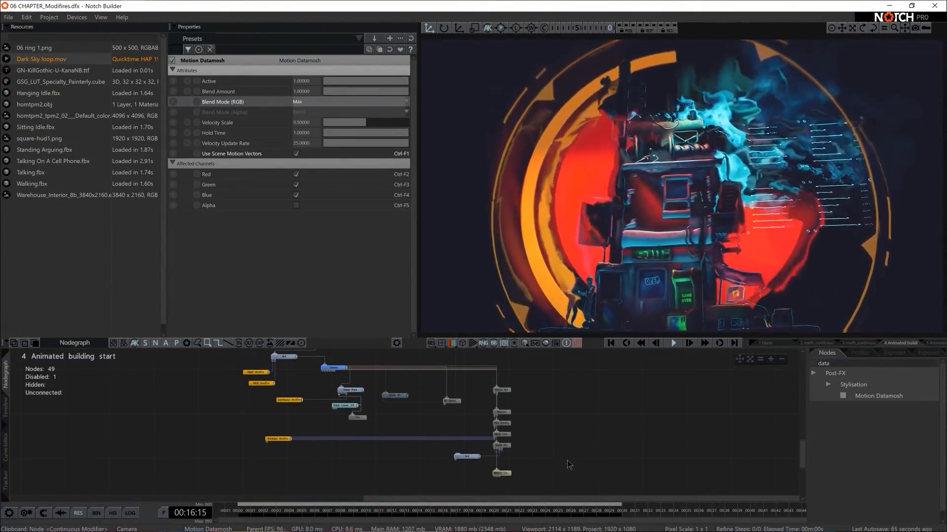
# - Find the Math Modifier in the node library and add it beside the Motion Datamosh node
pyautogui.scroll(1, 567, 462)
pyautogui.moveTo(567, 463); pyautogui.dragTo(566, 444, button='middle')
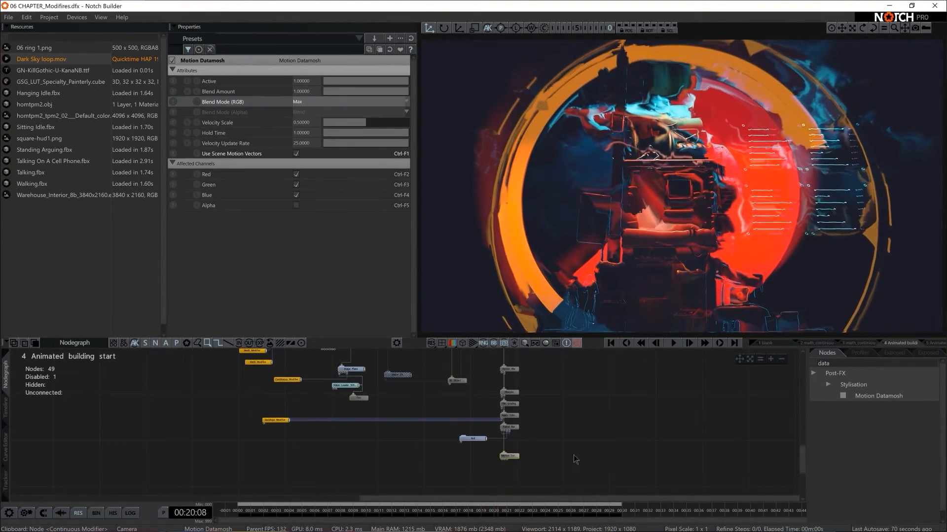
pyautogui.scroll(3, 594, 433)
pyautogui.doubleClick(845, 360)
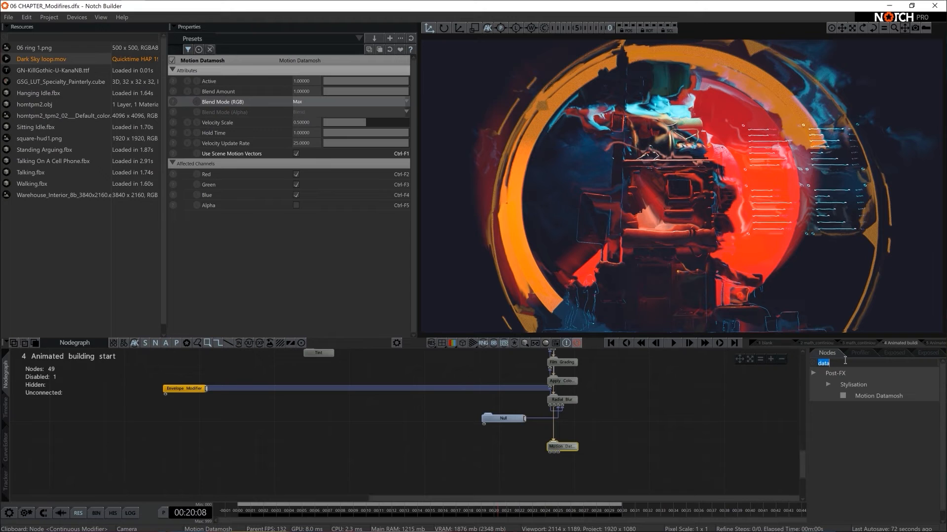
pyautogui.press('BackSpace')
pyautogui.write('math')
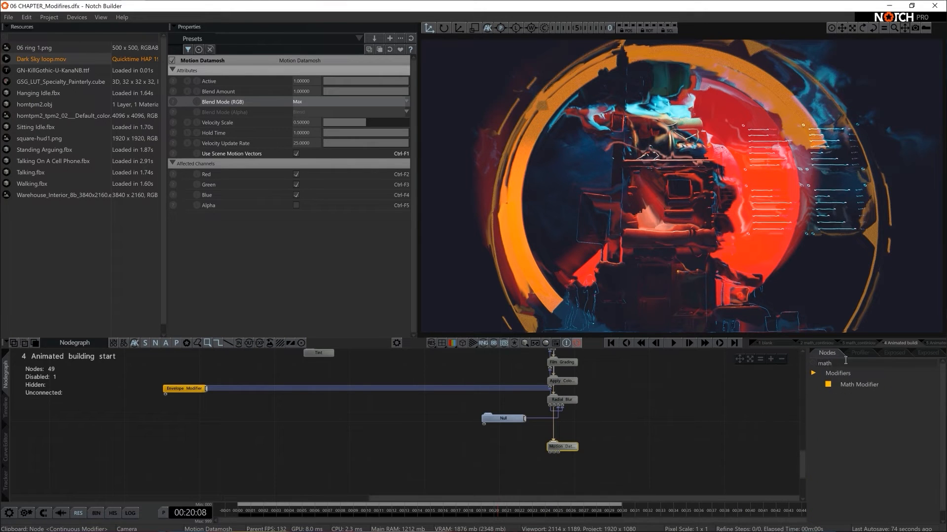
pyautogui.moveTo(459, 461); pyautogui.dragTo(462, 464)
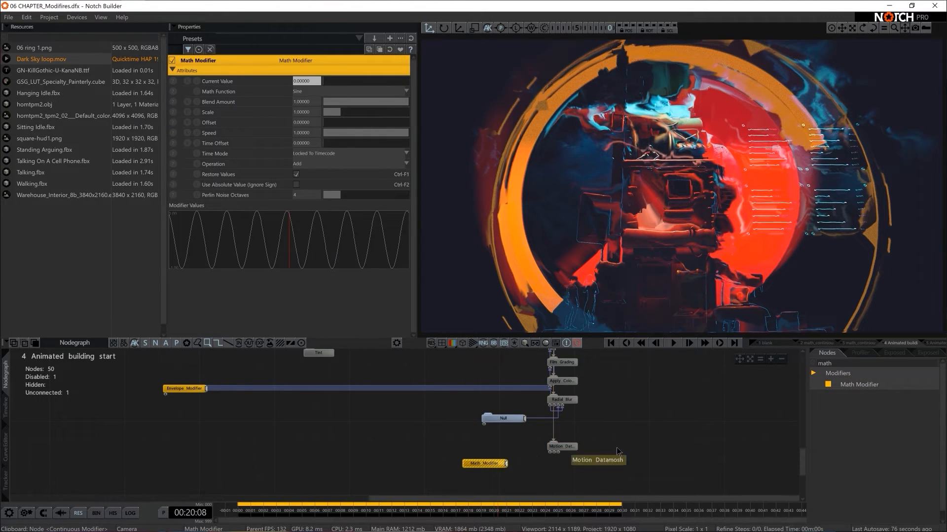
# - Add a Condition Modifier between the Math Modifier and Motion Datamosh, and connect the Math Modifier to its Value input
pyautogui.click(863, 363)
pyautogui.press('BackSpace')
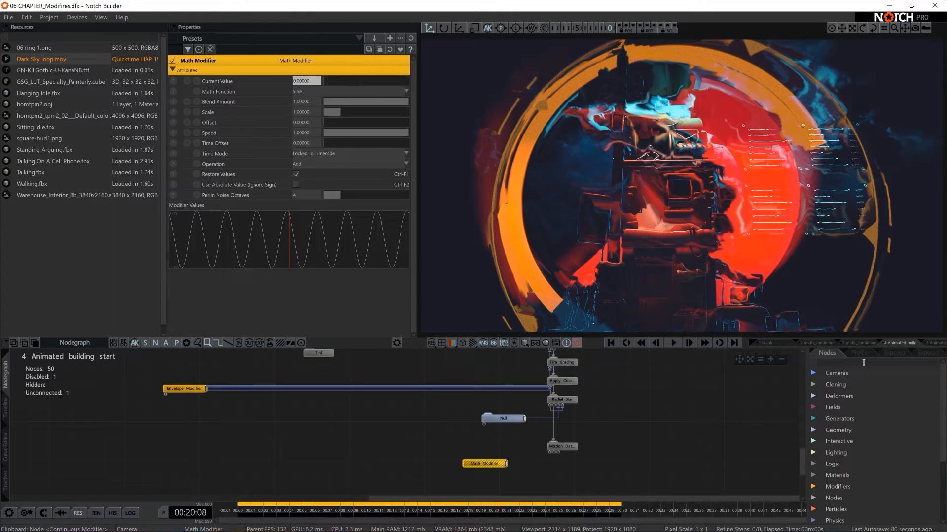
pyautogui.write('cond')
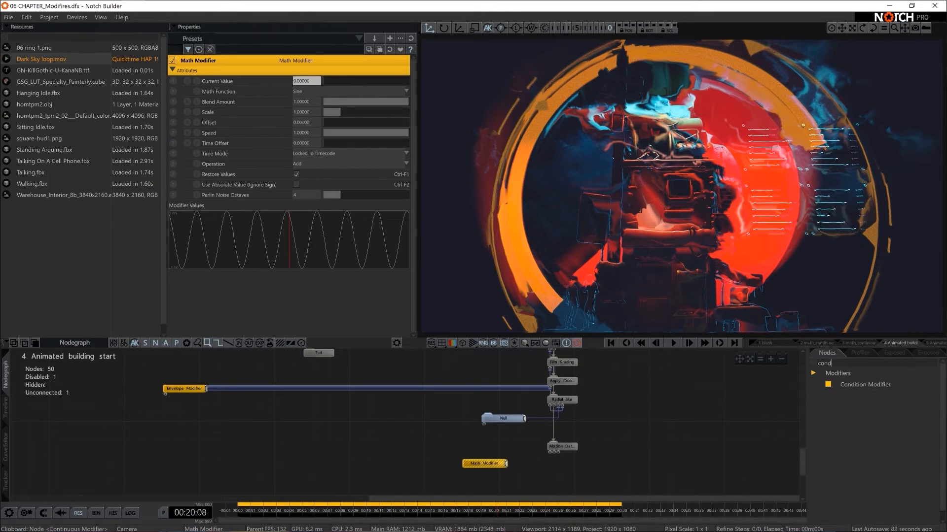
pyautogui.moveTo(880, 395); pyautogui.dragTo(489, 467)
pyautogui.click(524, 467)
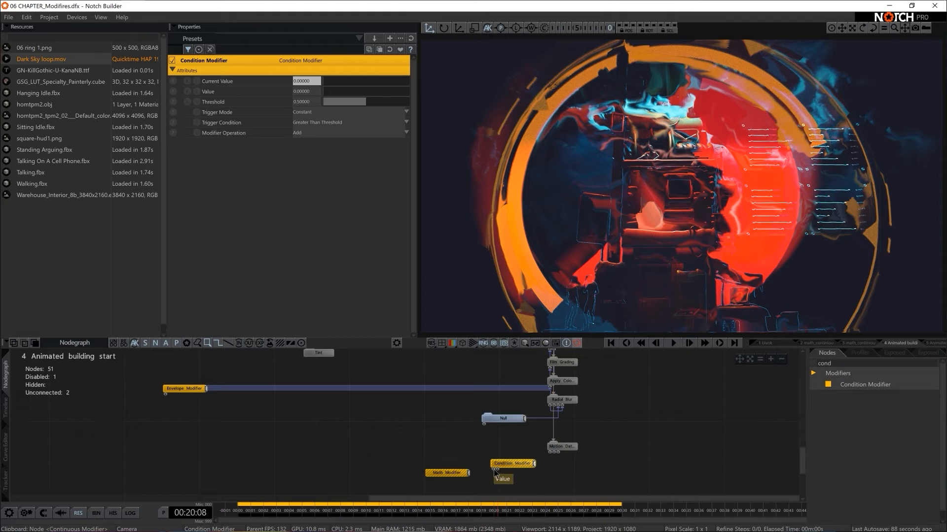
pyautogui.moveTo(470, 475); pyautogui.dragTo(495, 470)
pyautogui.click(457, 474)
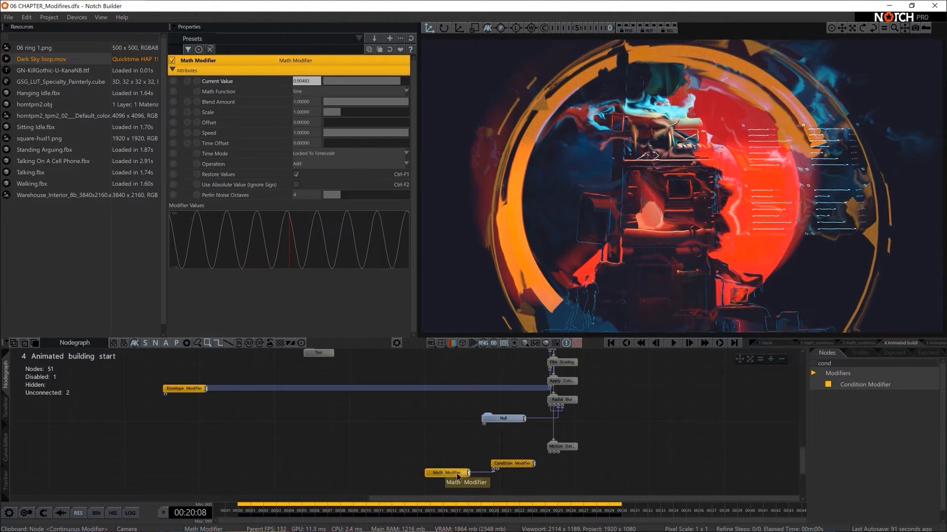
pyautogui.click(513, 464)
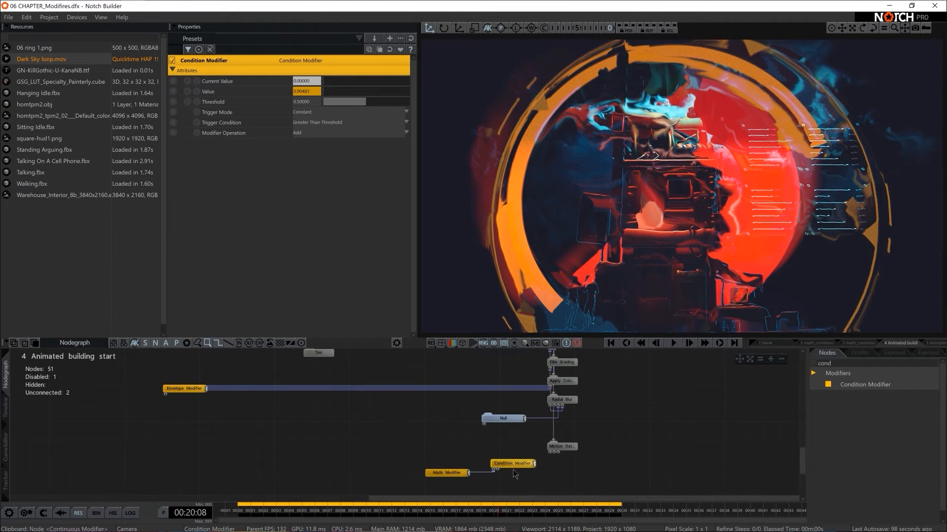
# - Connect the Condition Modifier to the Motion Datamosh node's Active property and set the Active value to 1
pyautogui.click(564, 448)
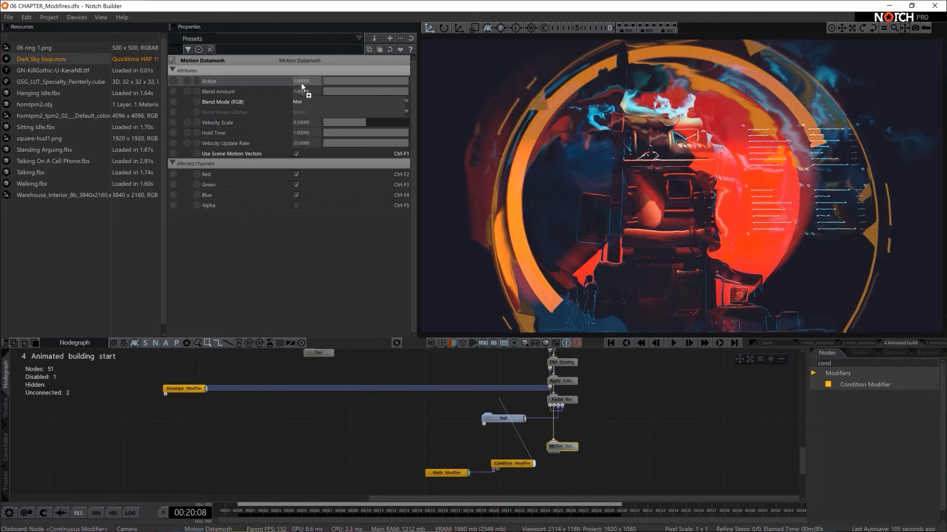
pyautogui.moveTo(302, 86); pyautogui.dragTo(303, 82)
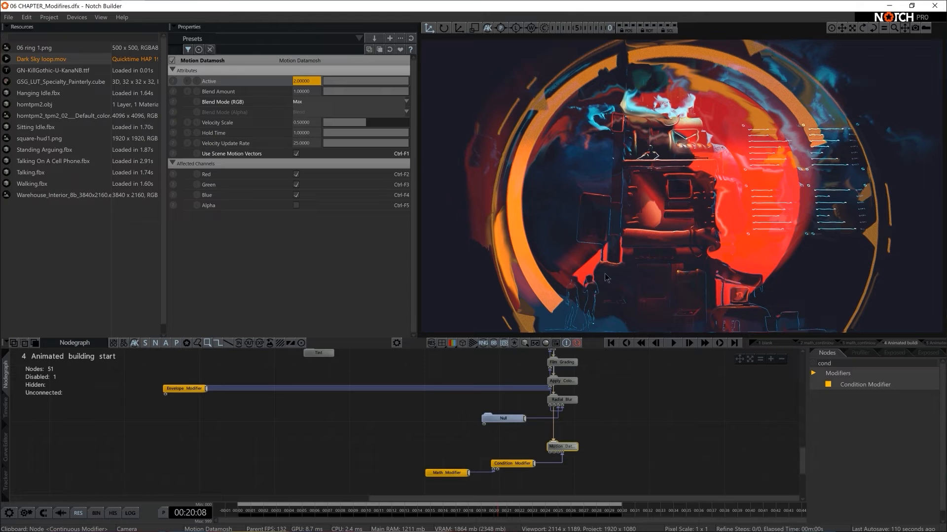
pyautogui.doubleClick(313, 81)
pyautogui.write('1')
pyautogui.press('Return')
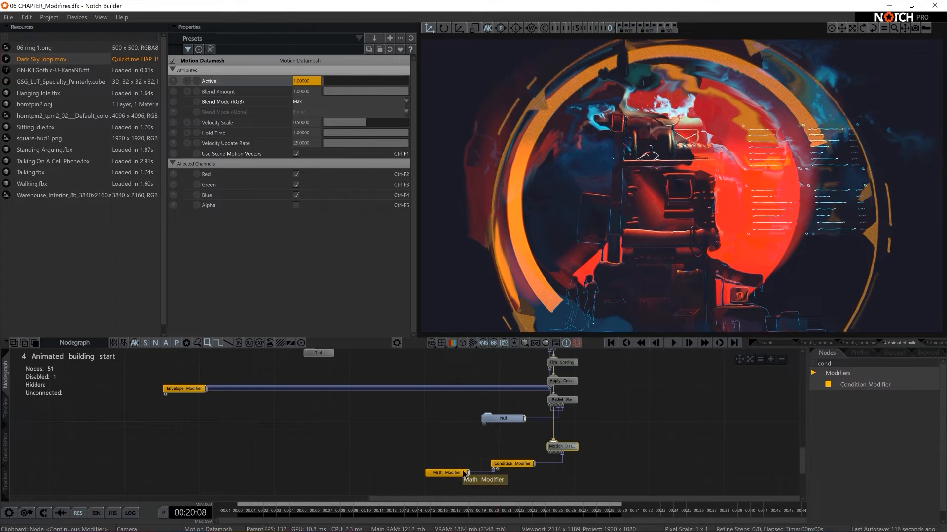
# - Set the Scale of the Math Modifier feeding the Condition Modifier to 10
pyautogui.click(511, 466)
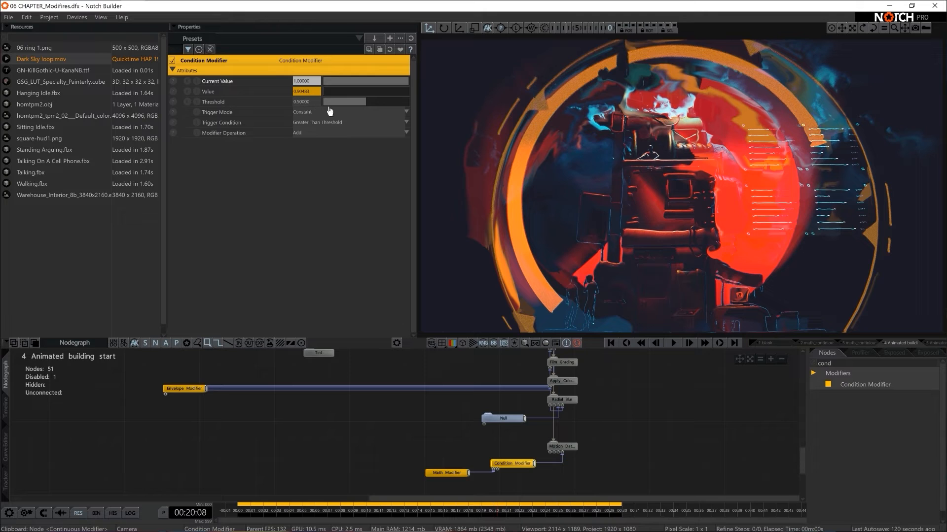
pyautogui.click(446, 473)
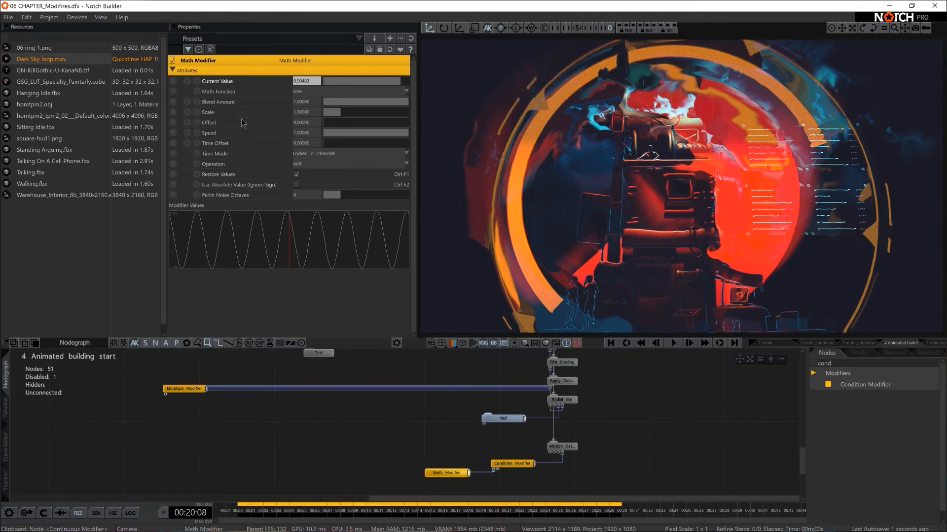
pyautogui.doubleClick(300, 112)
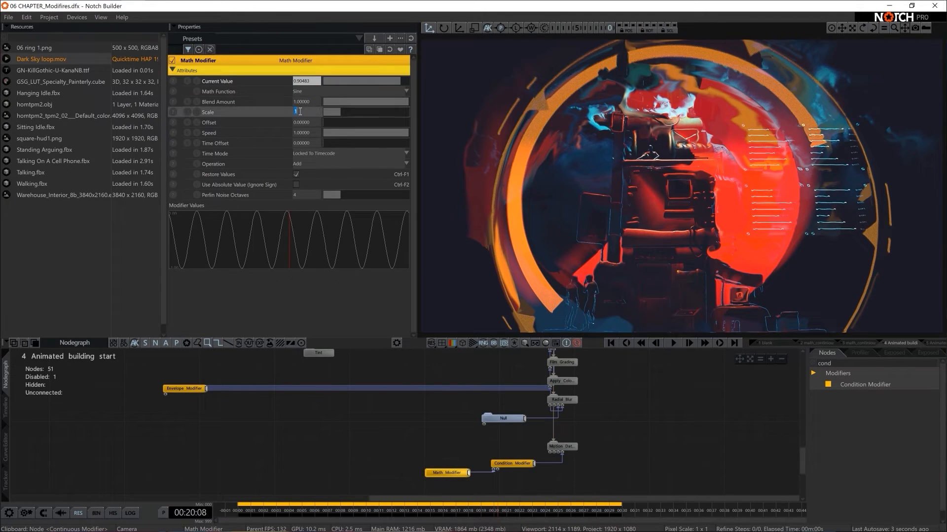
pyautogui.write('10')
pyautogui.press('Return')
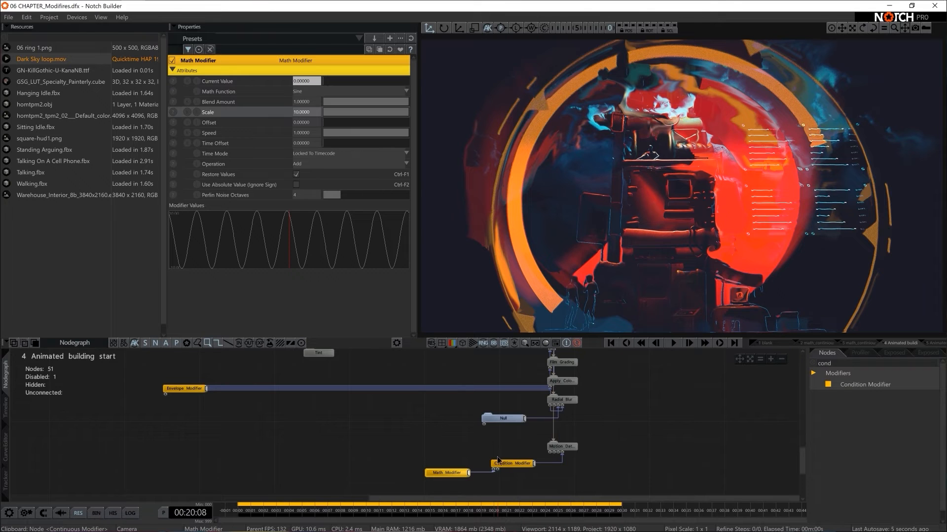
# - Move the Condition Modifier slightly away from the Math Modifier and set its Threshold to 8
pyautogui.moveTo(498, 460); pyautogui.dragTo(506, 460)
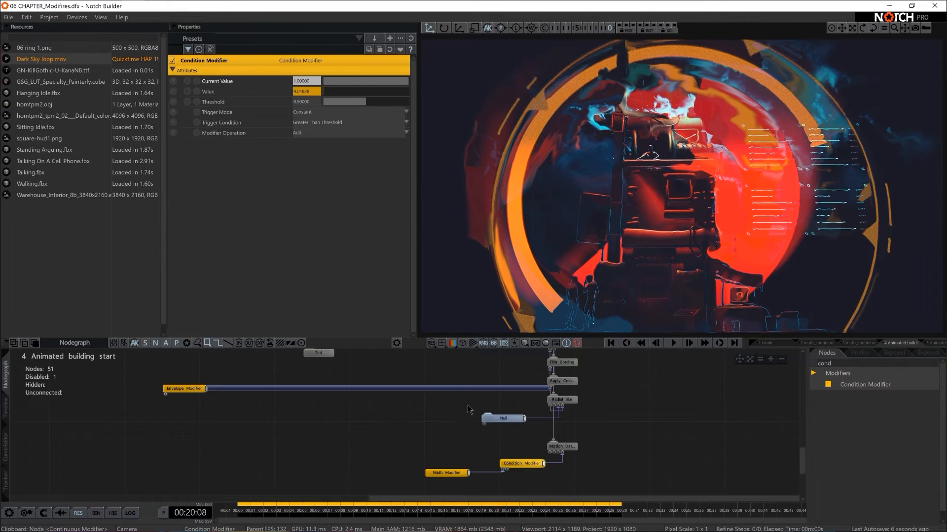
pyautogui.click(310, 103)
pyautogui.write('8')
pyautogui.press('Return')
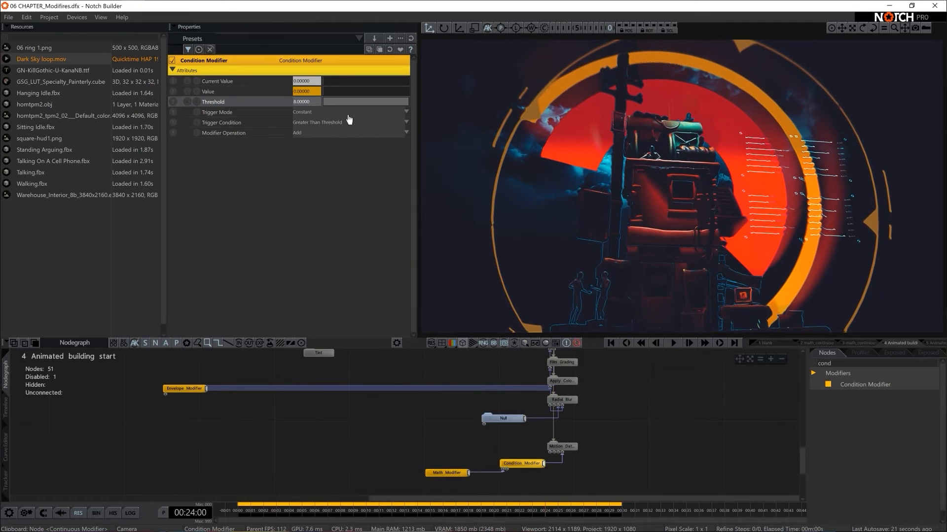
# - Move the Math Modifier and the Condition Modifier farther away from the Motion Datamosh node in the nodegraph
pyautogui.moveTo(534, 444); pyautogui.dragTo(459, 436, button='middle')
pyautogui.moveTo(459, 455); pyautogui.dragTo(351, 464)
pyautogui.moveTo(418, 457); pyautogui.dragTo(400, 448)
# - Set the Math Function of the Math Modifier driving the Condition Modifier to Random Noise and lower its Speed to about 0.04
pyautogui.click(358, 465)
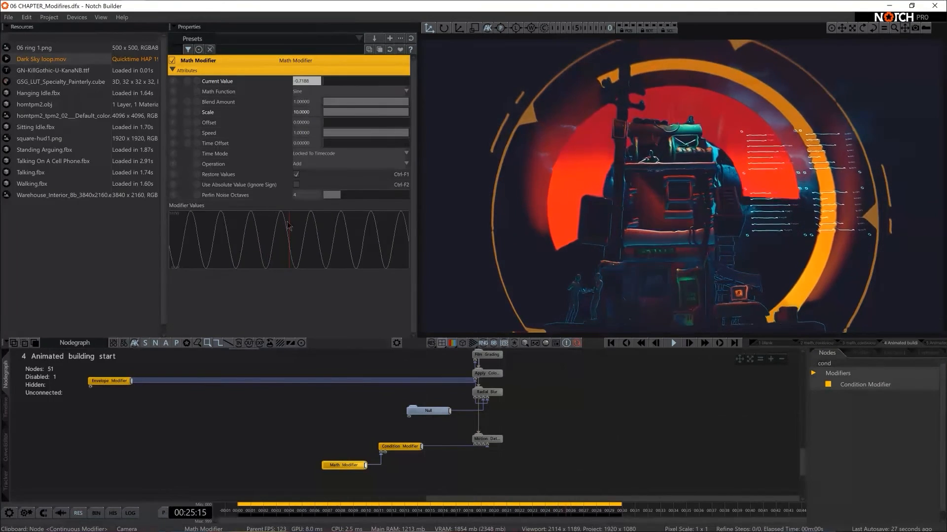
pyautogui.click(311, 92)
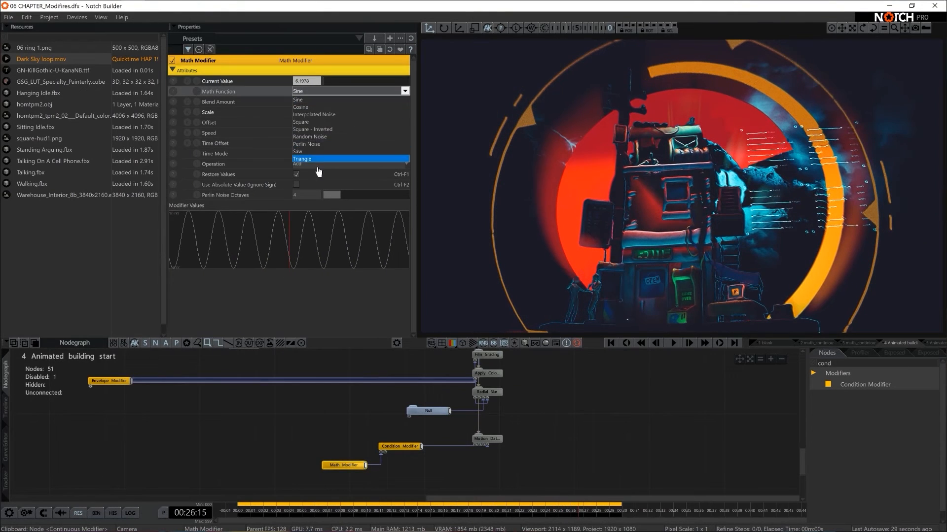
pyautogui.click(316, 144)
pyautogui.click(304, 92)
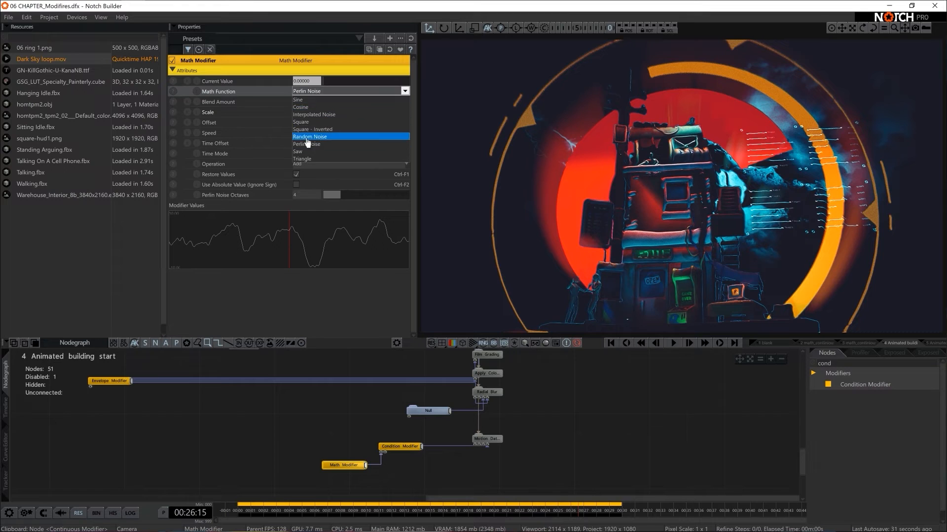
pyautogui.click(309, 136)
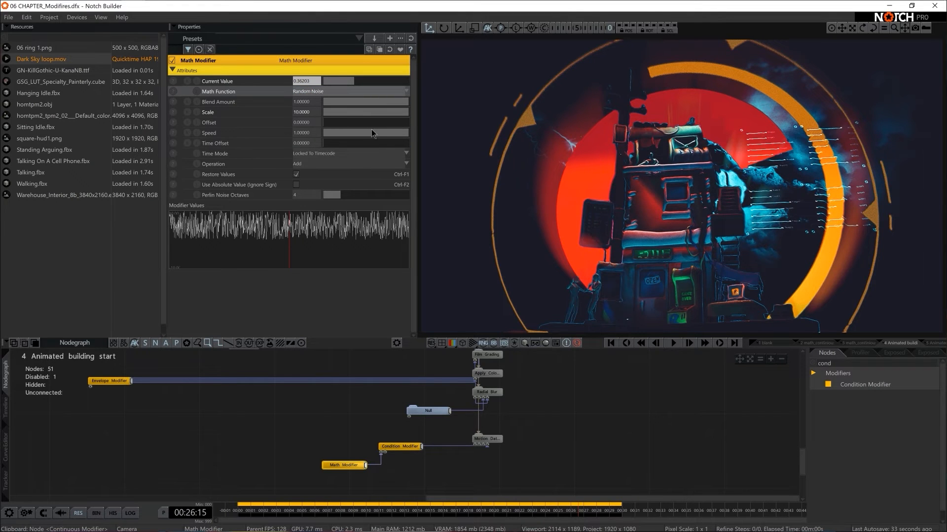
pyautogui.moveTo(374, 132); pyautogui.dragTo(325, 133)
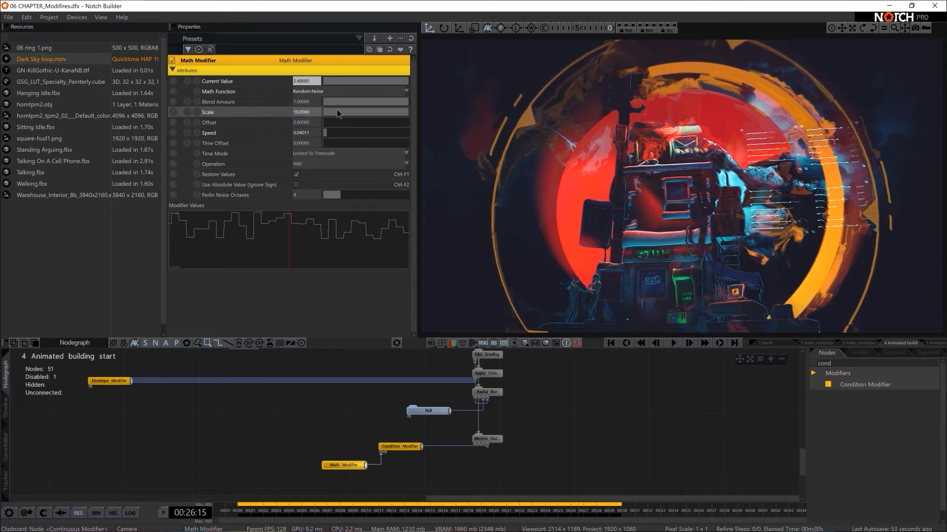
# - Check the Condition Modifier and Motion Datamosh values, and lower the Math Modifier's Speed slightly further
pyautogui.click(399, 447)
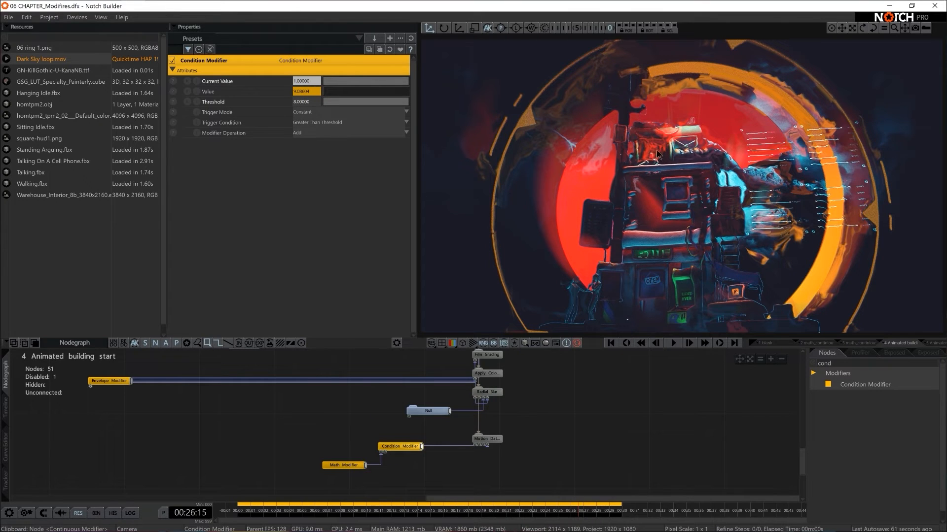
pyautogui.click(484, 438)
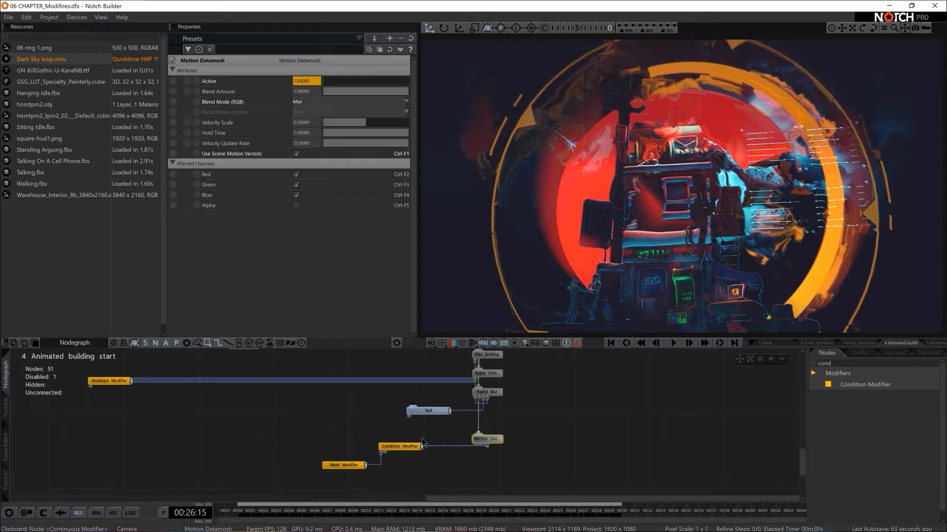
pyautogui.click(361, 465)
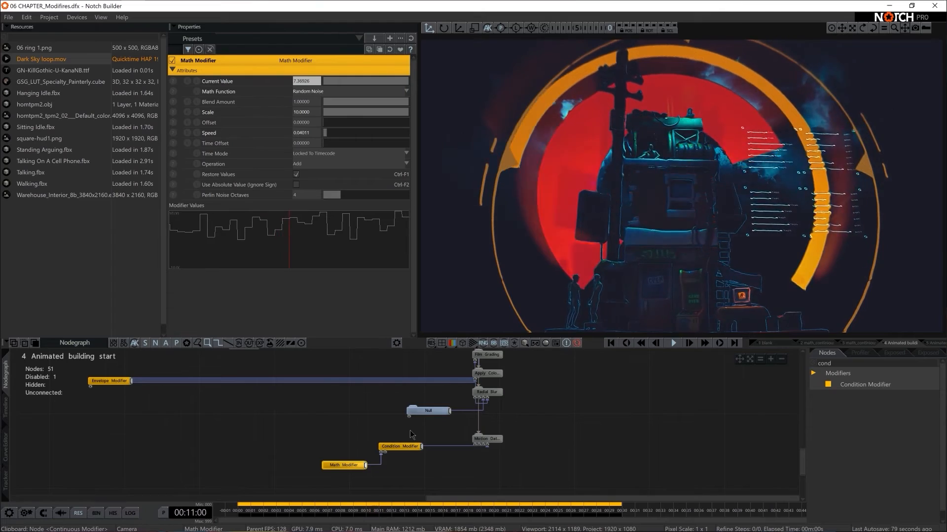
pyautogui.click(324, 133)
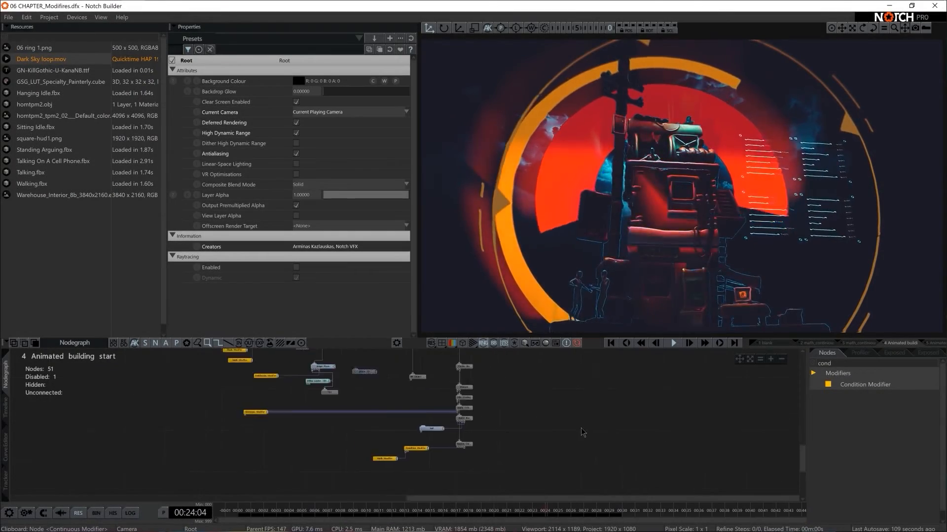
# - Move the two Math Modifiers that rotate the camera's Null farther away from it
pyautogui.scroll(2, 407, 425)
pyautogui.moveTo(405, 367); pyautogui.dragTo(439, 411, button='middle')
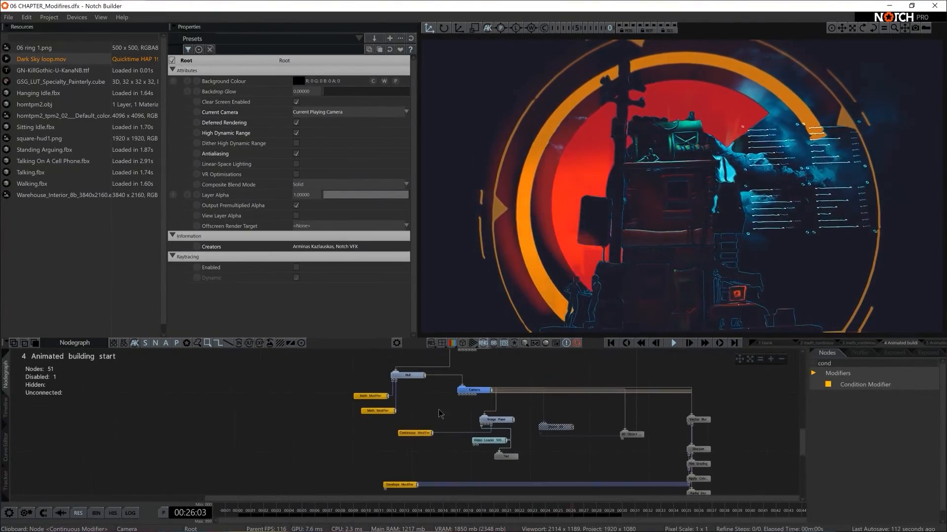
pyautogui.moveTo(347, 381); pyautogui.dragTo(313, 412)
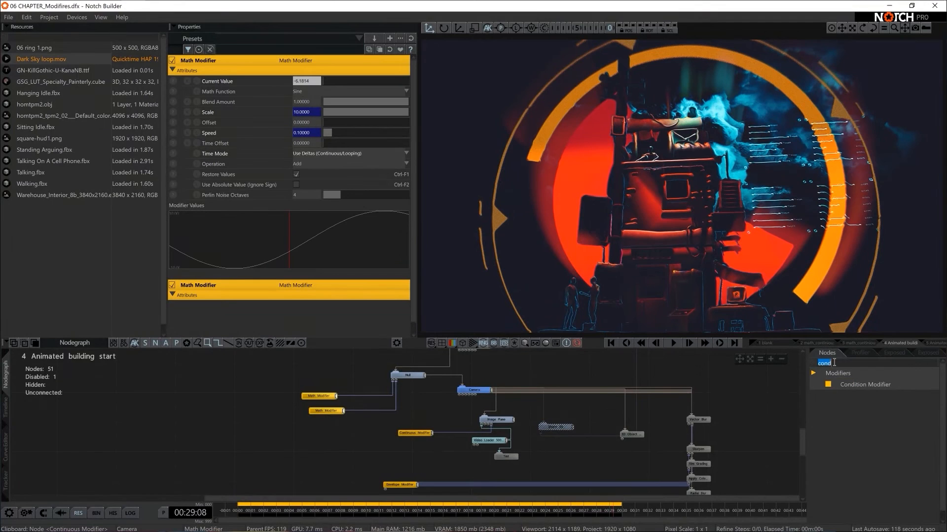
# - Add an Envelope Modifier below the two Math Modifiers and open the properties of the camera's Null
pyautogui.press('BackSpace')
pyautogui.write('enve')
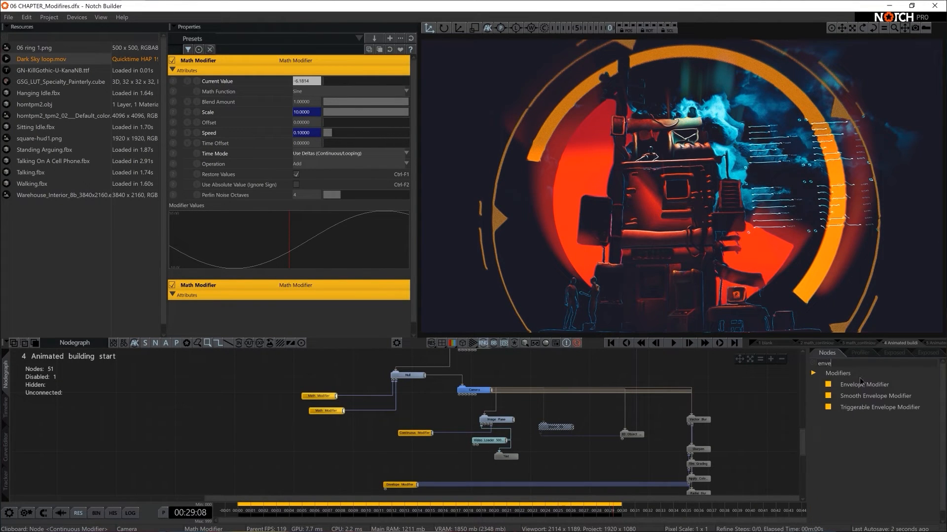
pyautogui.moveTo(861, 381); pyautogui.dragTo(422, 430)
pyautogui.click(410, 376)
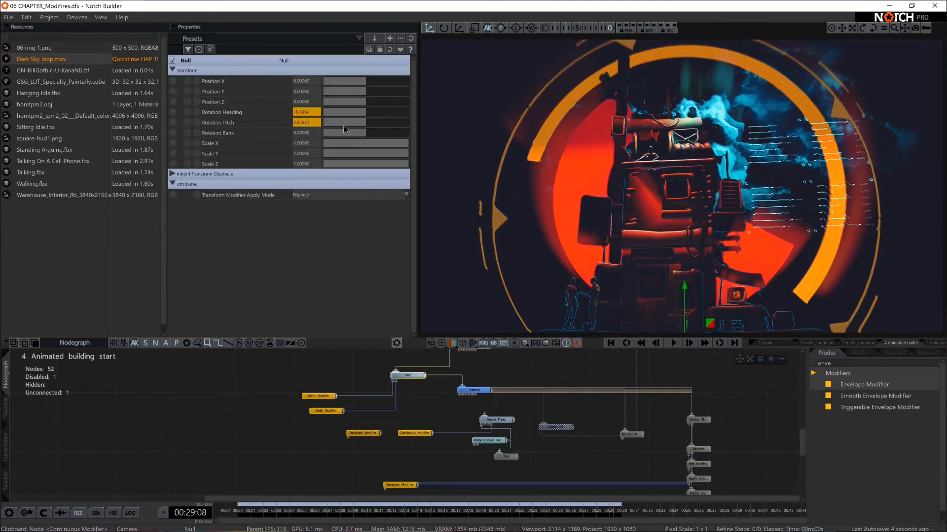
# - Try adjusting the Null's transform values and undo the changes
pyautogui.moveTo(365, 93); pyautogui.dragTo(359, 126)
pyautogui.hotkey('ctrl', 'z')
pyautogui.hotkey('ctrl', 'z')
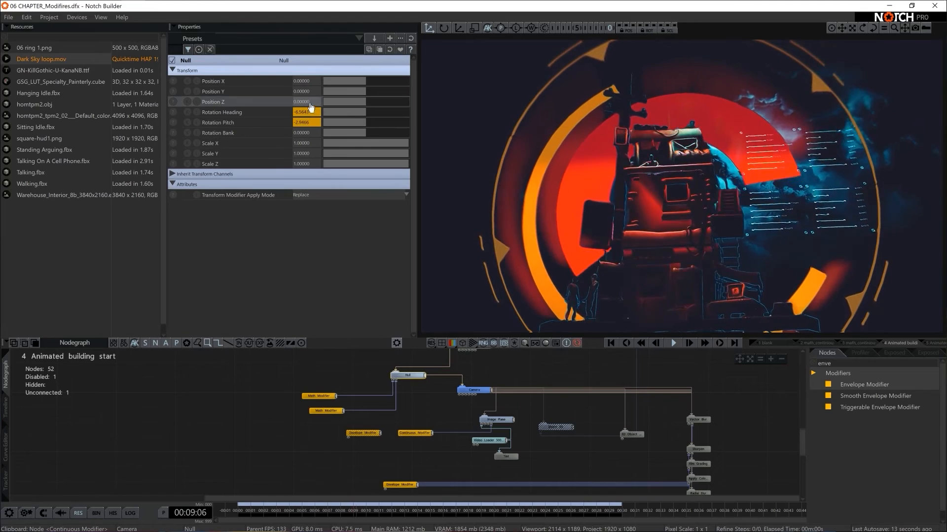
# - Connect the new Envelope Modifier to the Null's Position Z and set the modifier's Scale to 2
pyautogui.moveTo(362, 432); pyautogui.dragTo(311, 101)
pyautogui.click(405, 377)
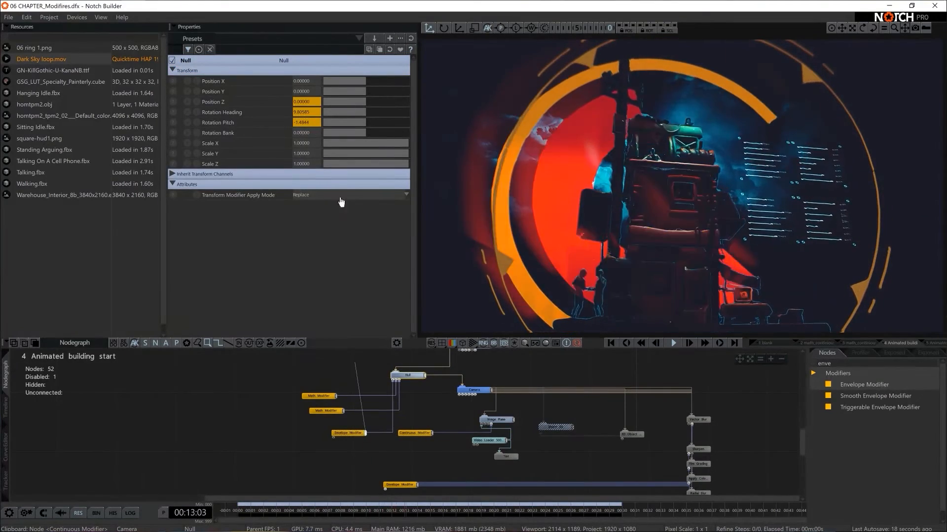
pyautogui.click(346, 433)
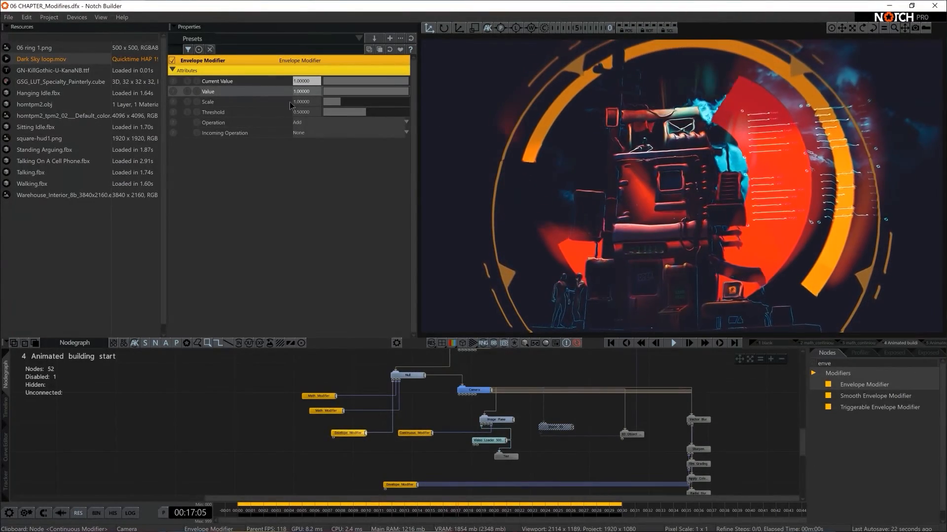
pyautogui.doubleClick(304, 101)
pyautogui.write('2')
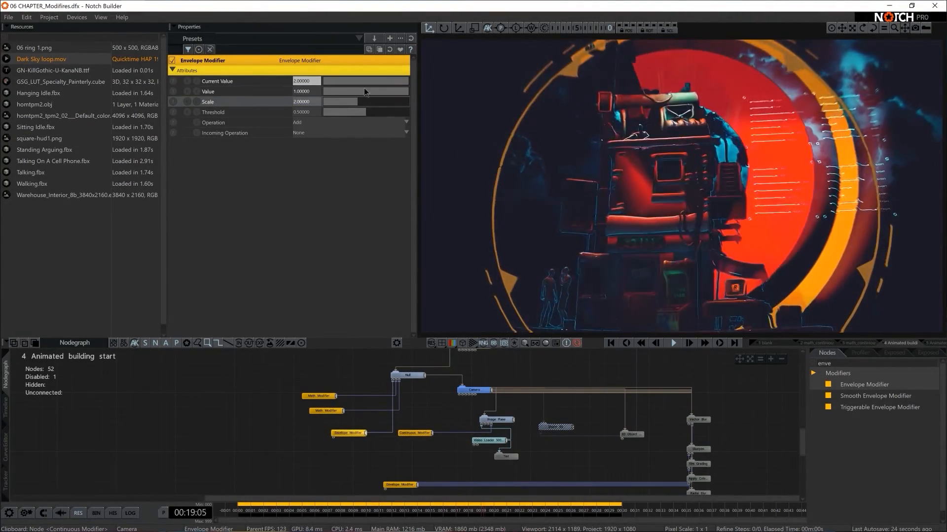
pyautogui.press('Return')
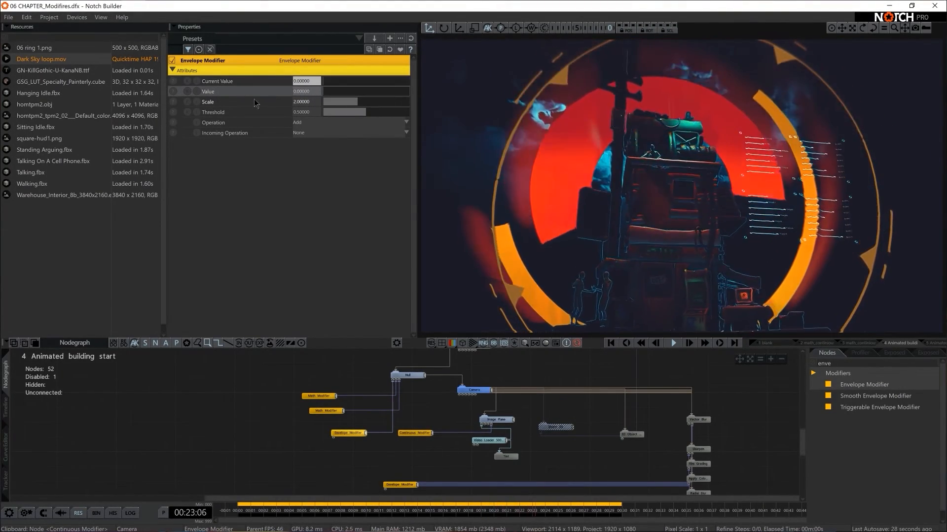
# - Move the Envelope Modifier away from the Null and insert a Smooth Envelope Modifier on the connection between them
pyautogui.moveTo(348, 433); pyautogui.dragTo(267, 375)
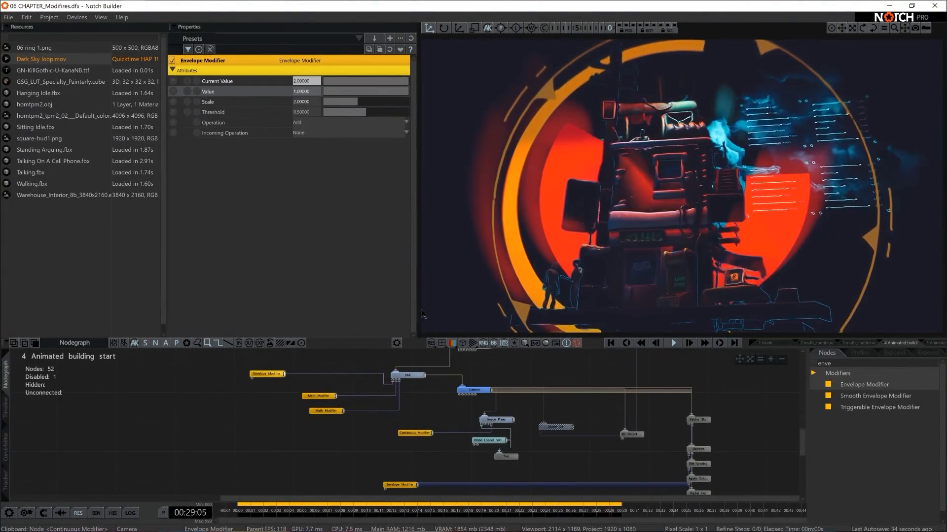
pyautogui.moveTo(868, 396); pyautogui.dragTo(392, 380)
pyautogui.click(350, 373)
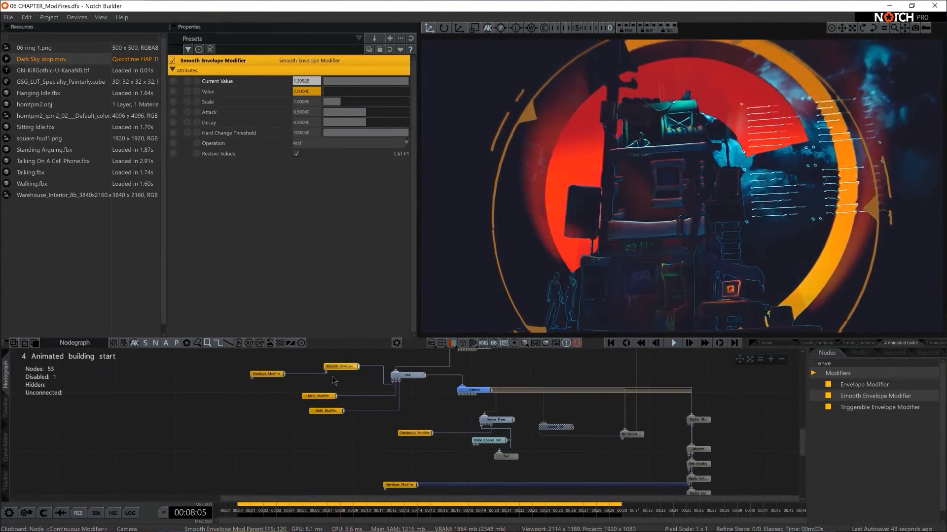
# - Compare the Envelope Modifier's Value with the Smooth Envelope Modifier's Current Value to check the smoothing
pyautogui.click(267, 373)
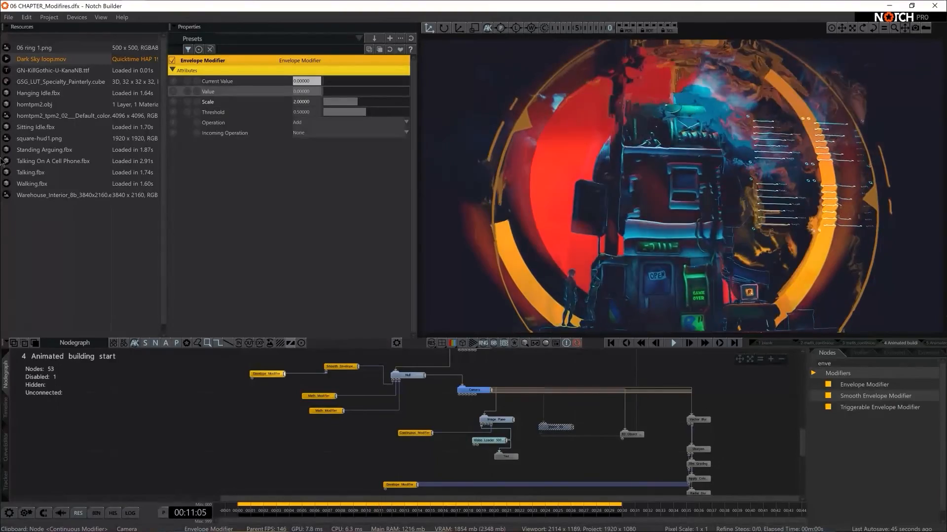
pyautogui.click(344, 366)
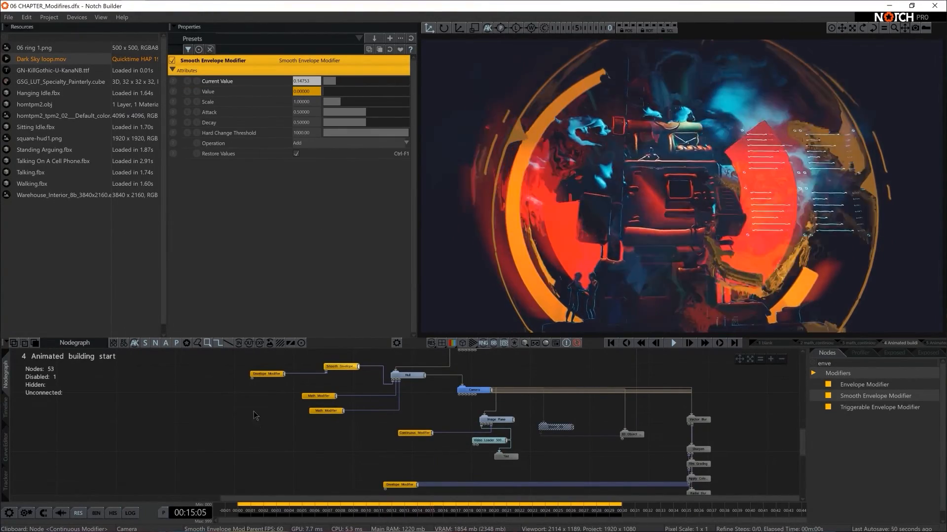
pyautogui.click(267, 373)
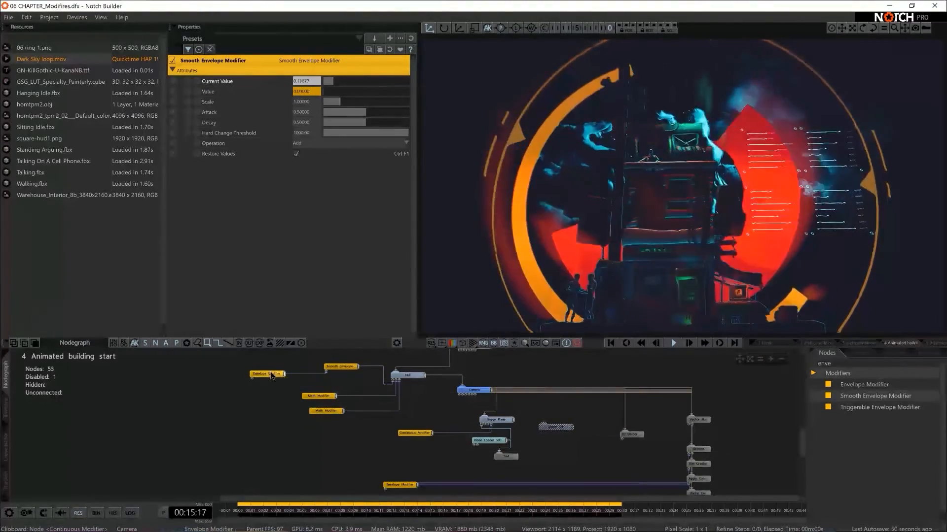
# - Raise the Smooth Envelope Modifier's Attack to about 0.96 and its Decay close to the maximum
pyautogui.click(341, 367)
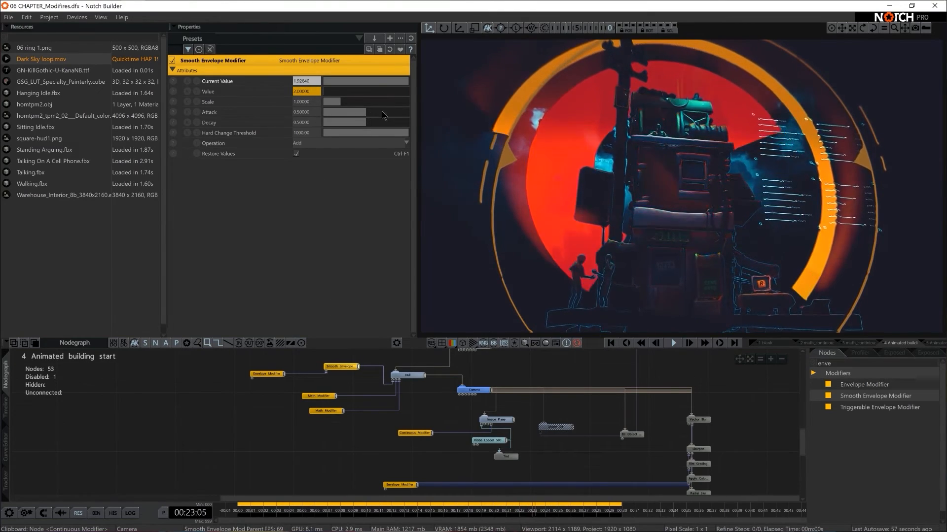
pyautogui.click(405, 112)
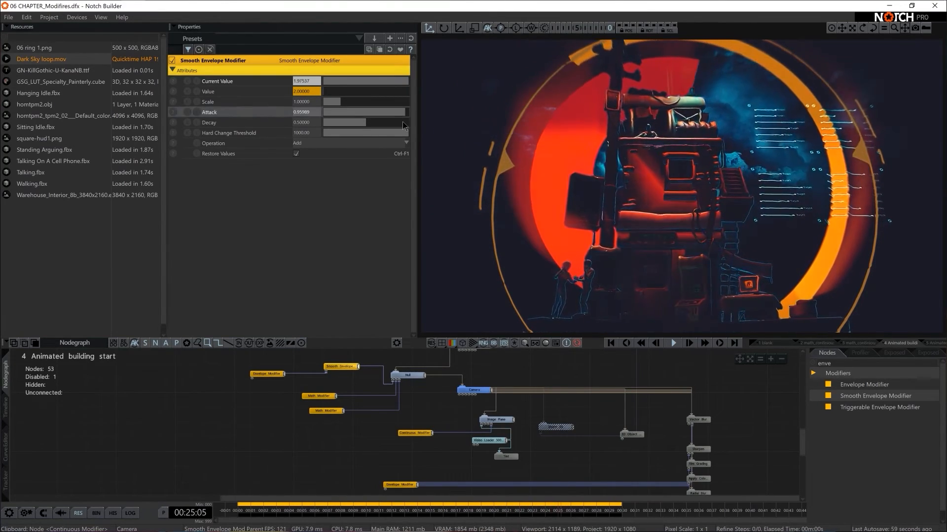
pyautogui.click(402, 123)
# - Test the smoothed camera move by sweeping the Envelope Modifier's Value down to 0 and back up to 1
pyautogui.click(280, 375)
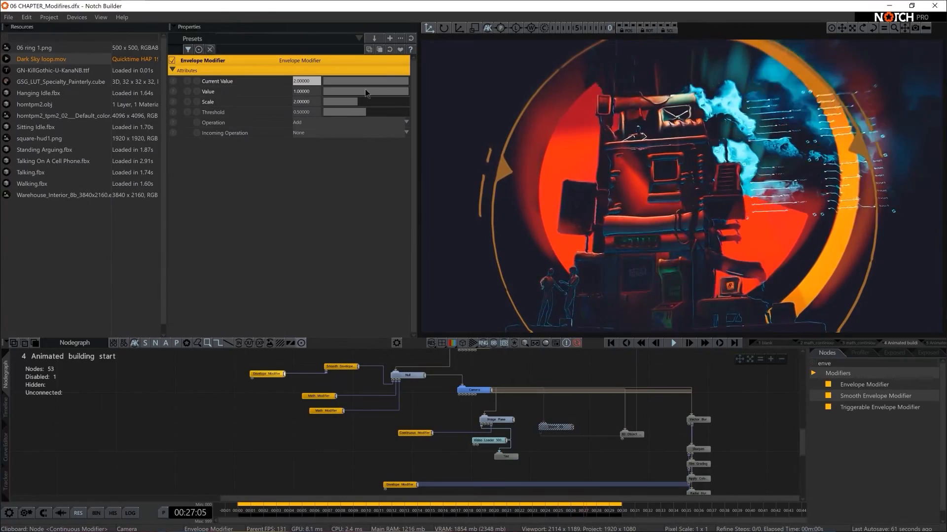
pyautogui.moveTo(365, 92); pyautogui.dragTo(318, 91)
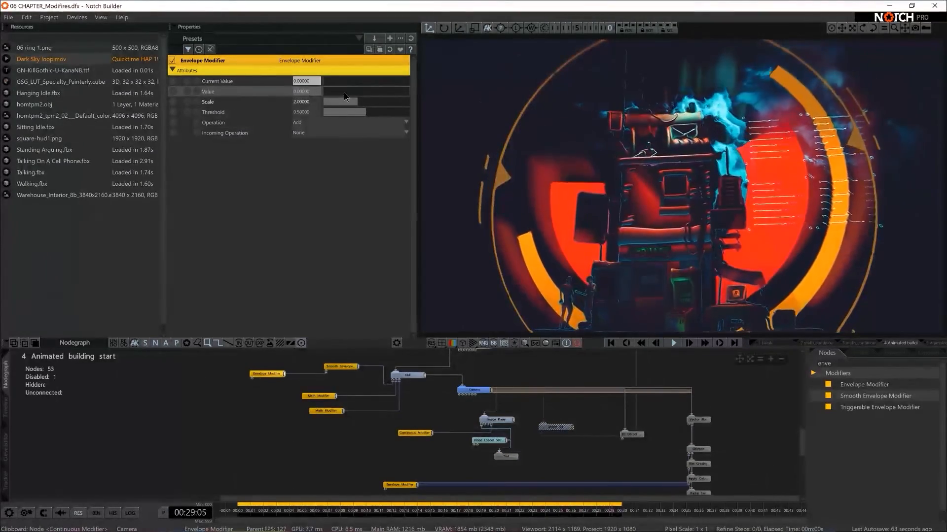
pyautogui.moveTo(339, 91); pyautogui.dragTo(410, 91)
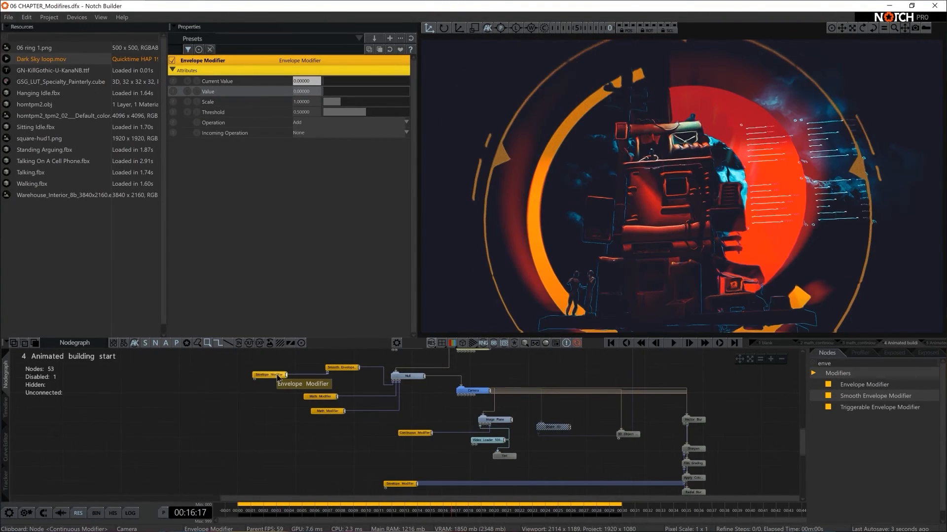
# - Move the camera's Envelope Modifier farther out and stack the post-effects Envelope Modifier directly beneath it
pyautogui.moveTo(325, 384); pyautogui.dragTo(180, 384)
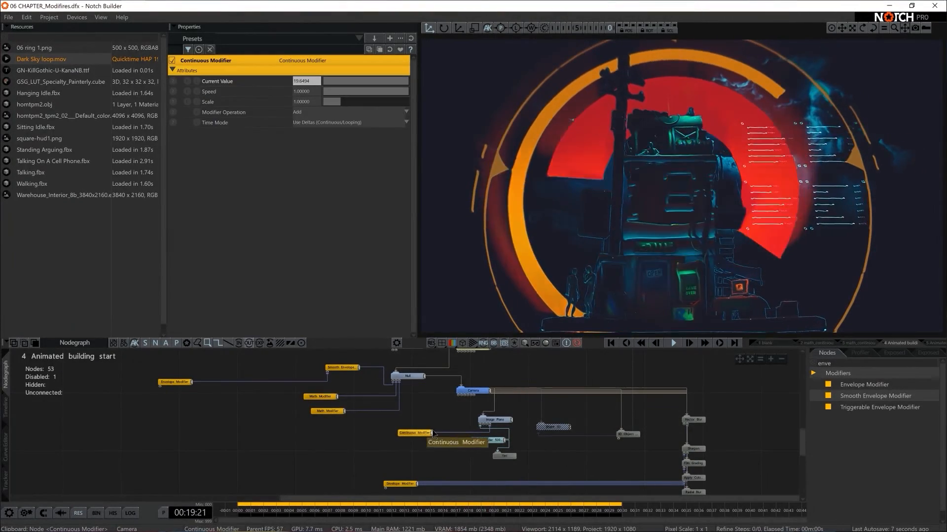
pyautogui.moveTo(401, 484); pyautogui.dragTo(357, 477)
pyautogui.moveTo(290, 478); pyautogui.dragTo(254, 476)
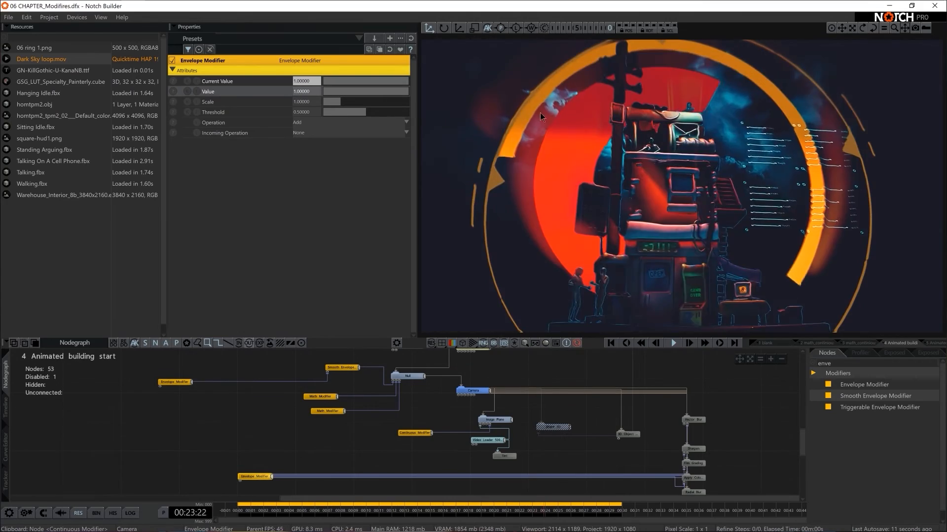
pyautogui.moveTo(269, 477); pyautogui.dragTo(181, 399)
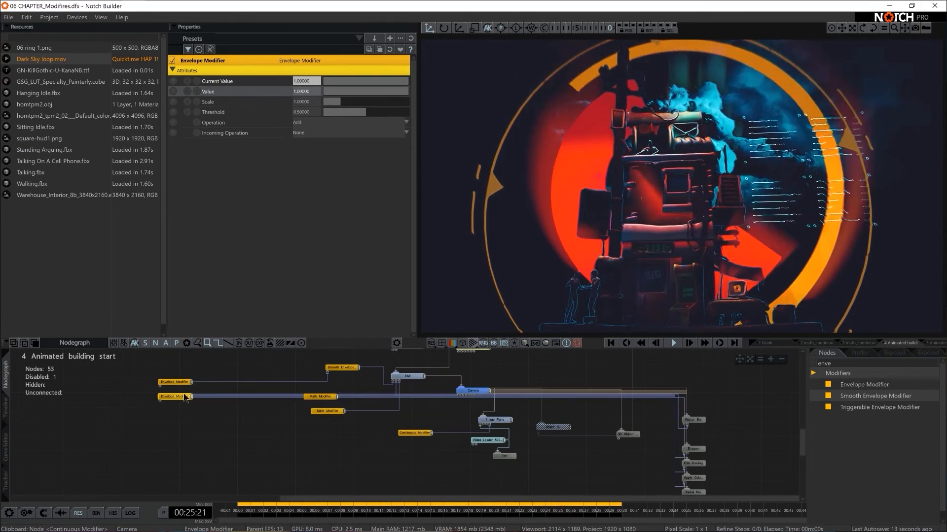
# - Open the Motion Datamosh node's properties and add another Envelope Modifier near its Condition and Math Modifiers
pyautogui.scroll(-3, 378, 439)
pyautogui.moveTo(377, 438); pyautogui.dragTo(378, 411, button='middle')
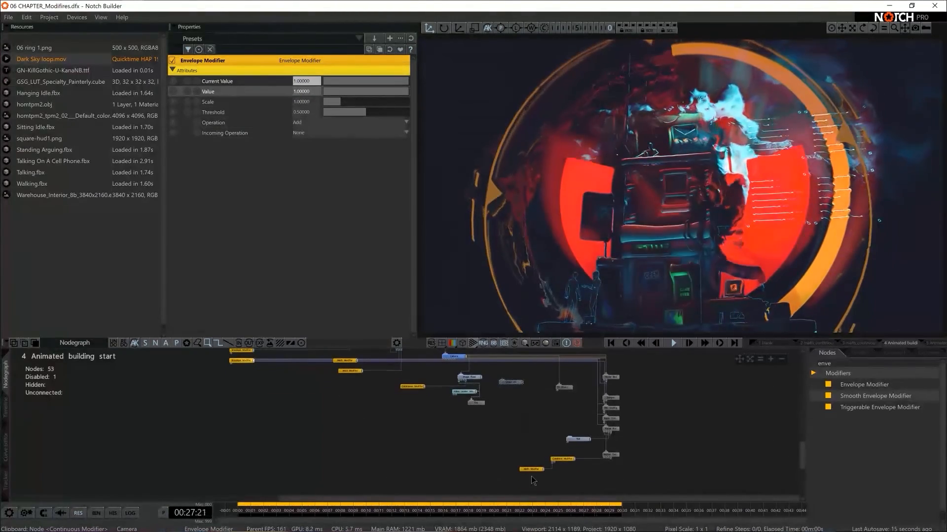
pyautogui.moveTo(536, 455); pyautogui.dragTo(512, 445, button='middle')
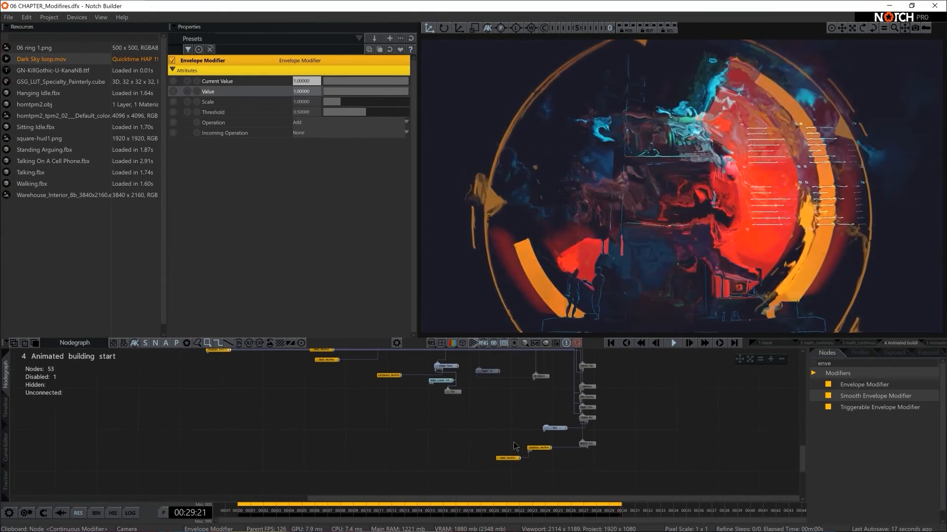
pyautogui.click(585, 446)
pyautogui.moveTo(585, 447); pyautogui.dragTo(590, 463, button='middle')
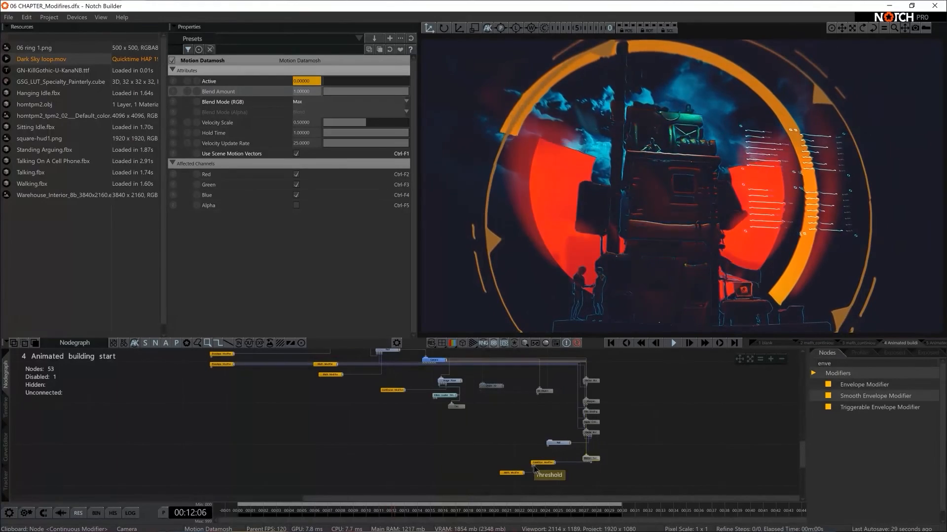
pyautogui.moveTo(859, 385); pyautogui.dragTo(465, 448)
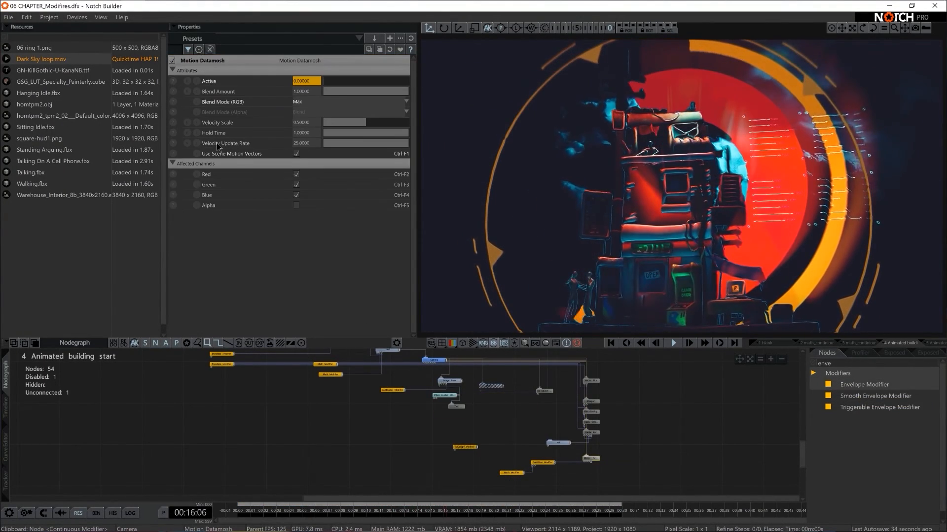
# - Connect the new Envelope Modifier to the Motion Datamosh node's Blend Amount and raise the modifier's Value to 1
pyautogui.moveTo(477, 448); pyautogui.dragTo(305, 92)
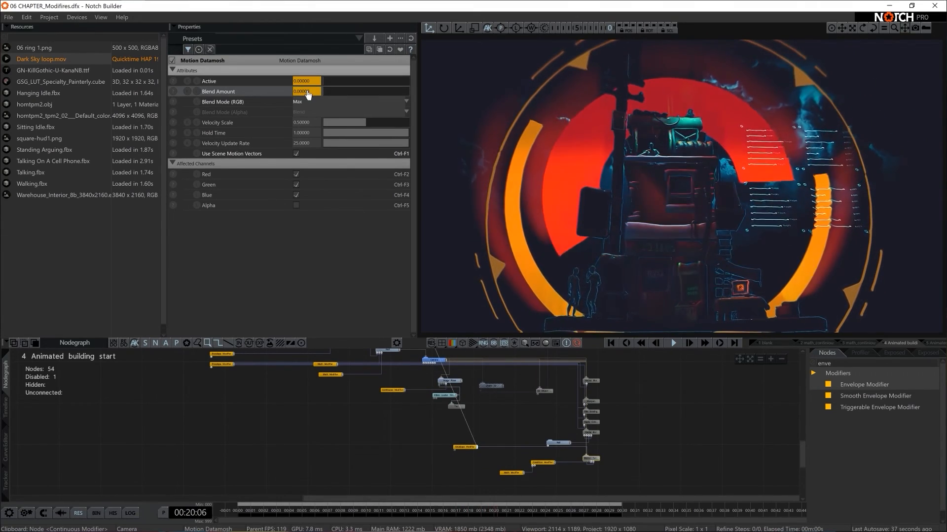
pyautogui.click(464, 448)
pyautogui.moveTo(326, 92); pyautogui.dragTo(504, 92)
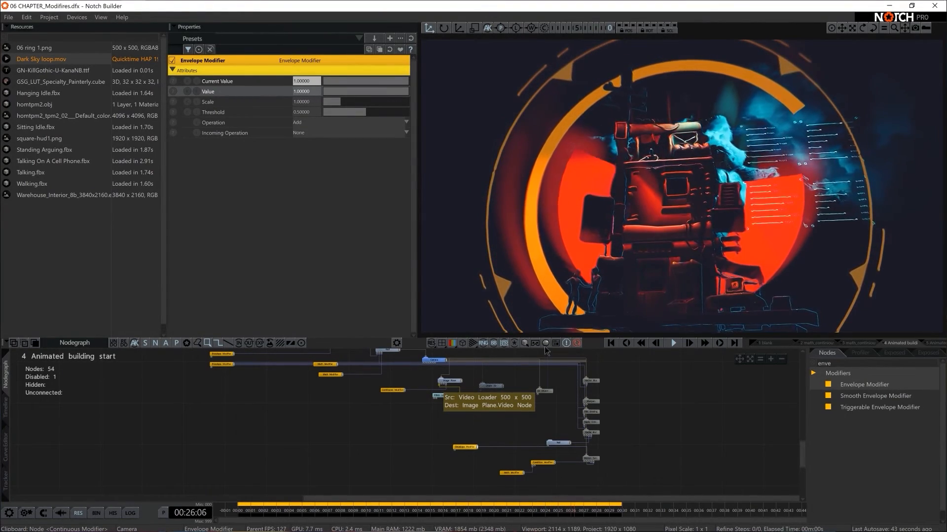
# - Set the datamosh Envelope Modifier's Value to 0 and stack it directly beneath the other two Envelope Modifiers
pyautogui.click(512, 473)
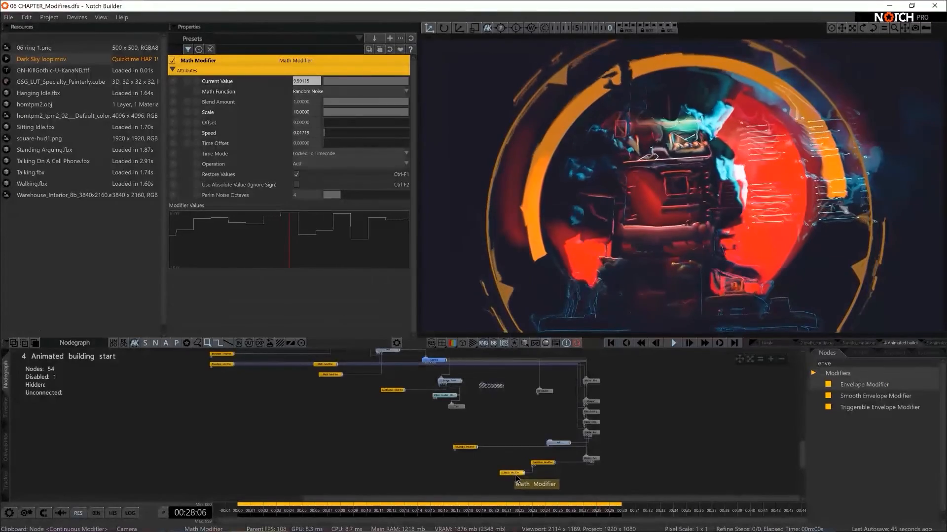
pyautogui.click(465, 448)
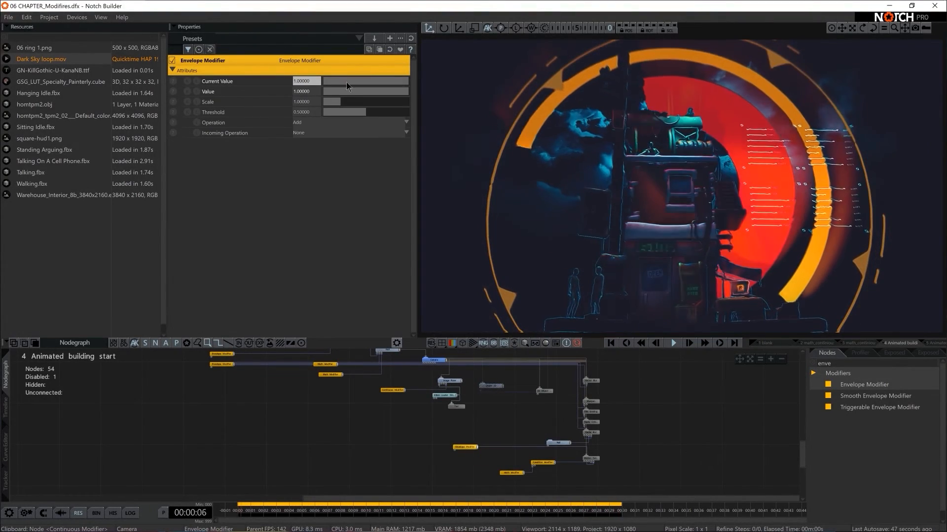
pyautogui.click(513, 473)
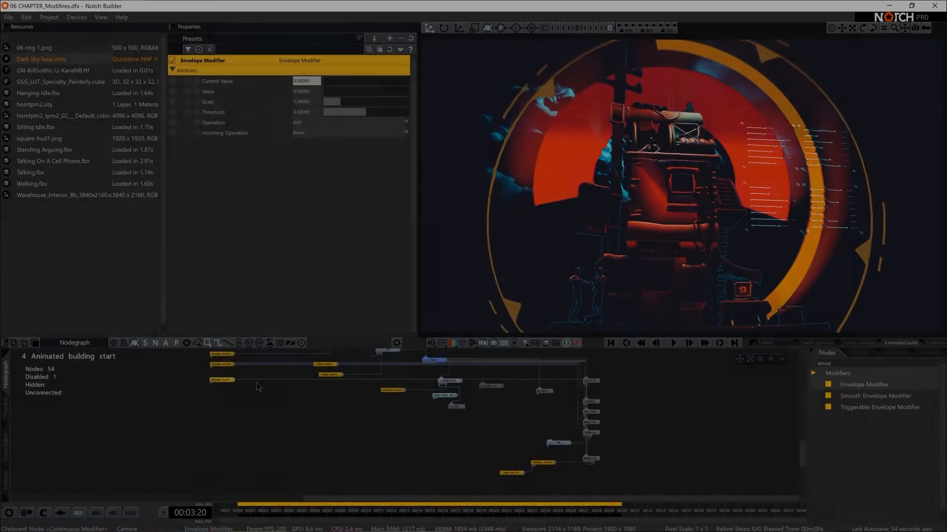
pyautogui.scroll(-2, 343, 435)
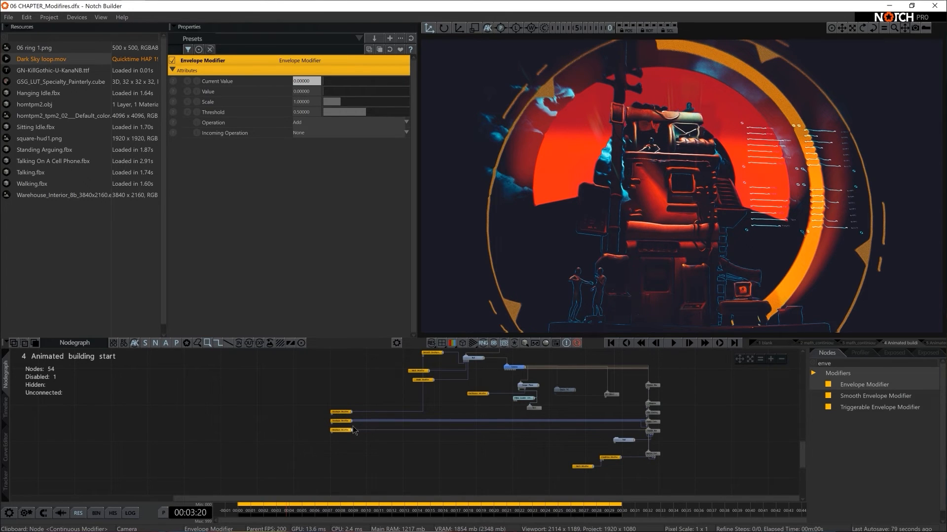
pyautogui.moveTo(354, 423)
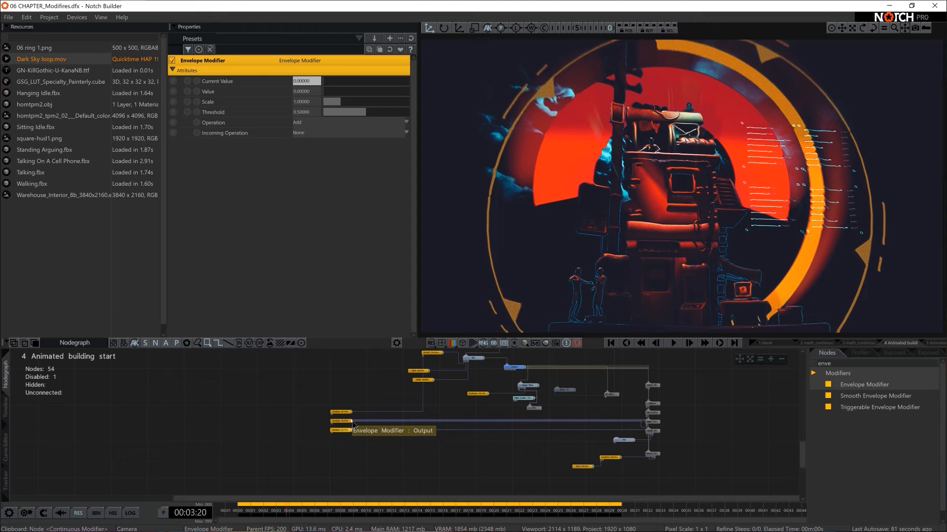
pyautogui.click(347, 401)
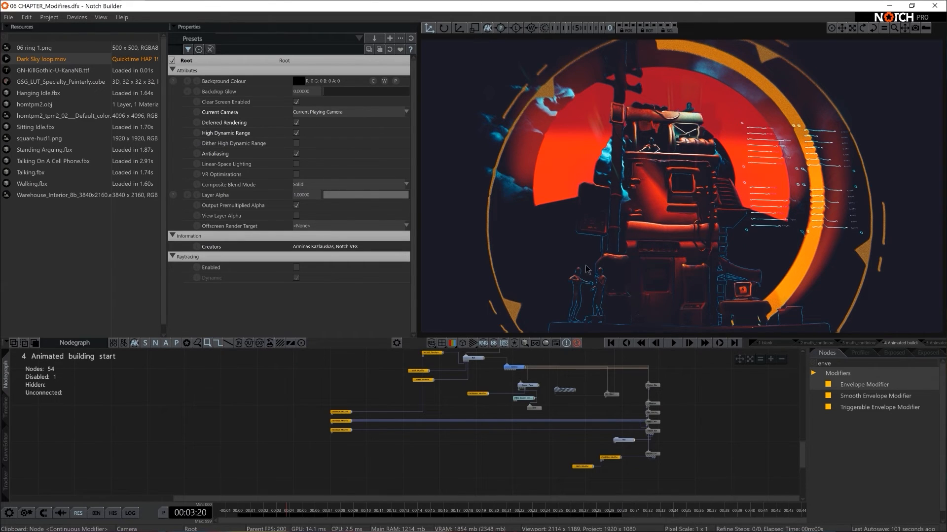
# - Expose the post-effects Envelope Modifier's Value with a range of 0 to 1, using Post FX as exposed name and group name
pyautogui.click(342, 412)
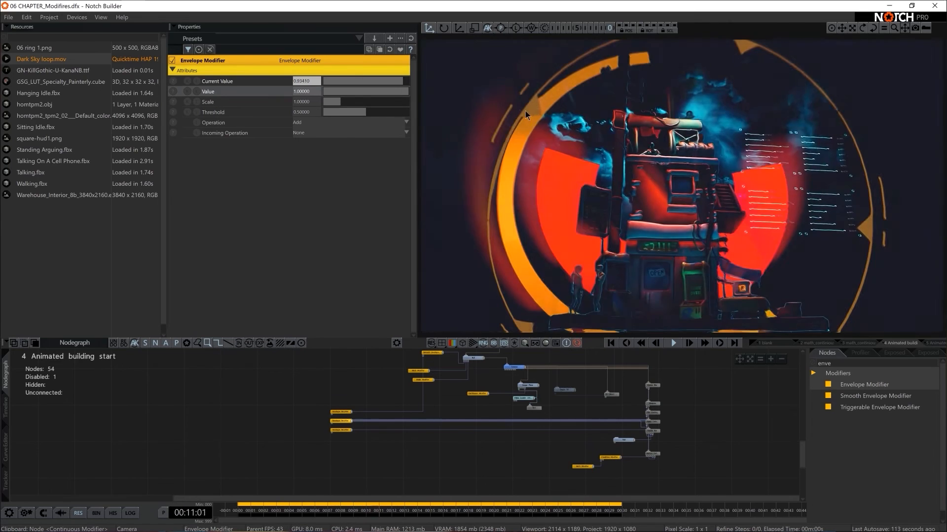
pyautogui.click(171, 92)
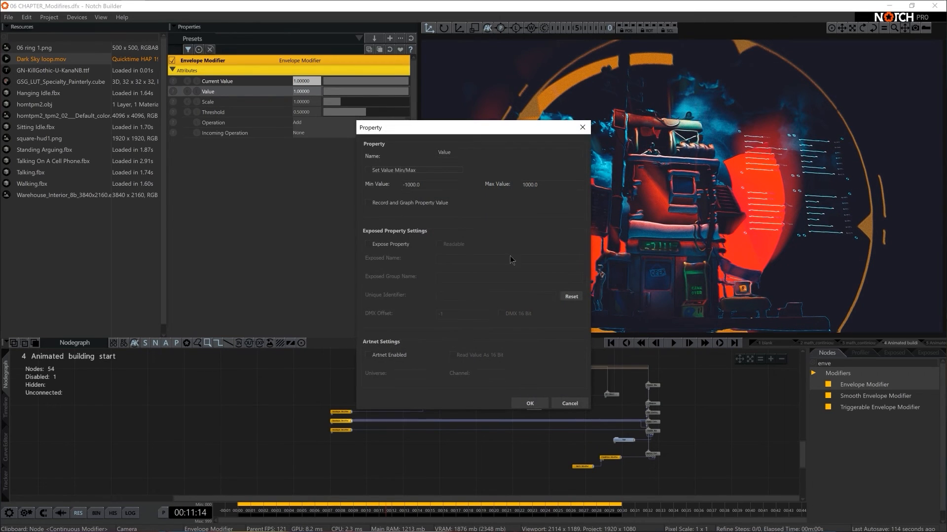
pyautogui.click(392, 244)
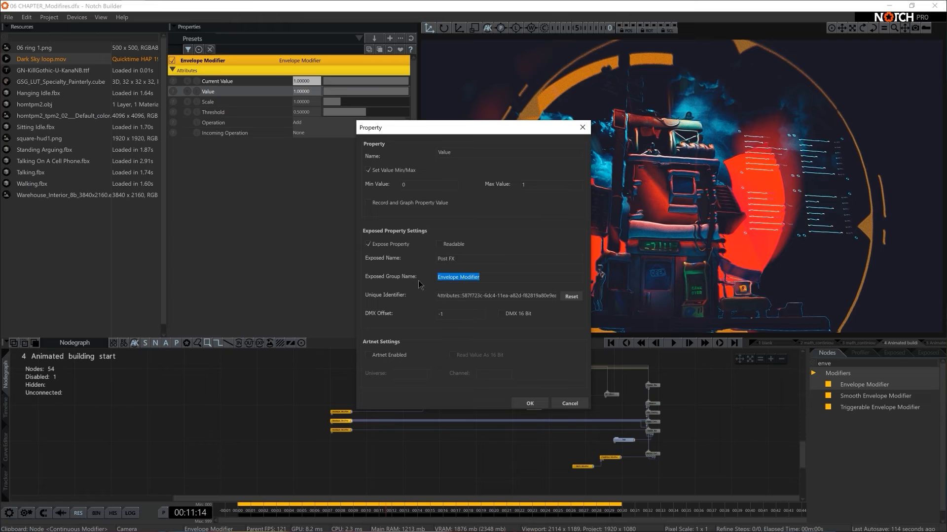
pyautogui.write('Post FX')
pyautogui.click(536, 404)
# - Check in the general project settings that the Web GUI is enabled and which port it uses
pyautogui.click(49, 17)
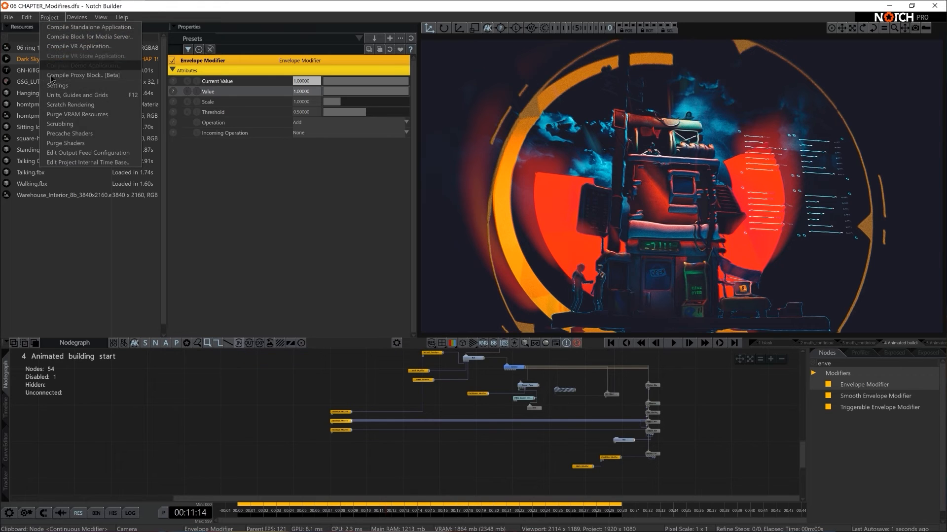
pyautogui.click(74, 160)
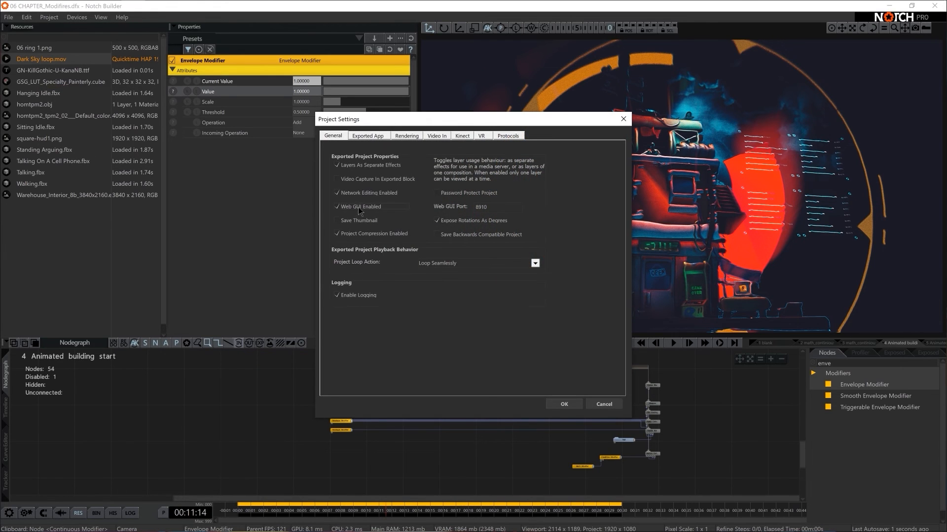
pyautogui.click(358, 208)
pyautogui.click(455, 438)
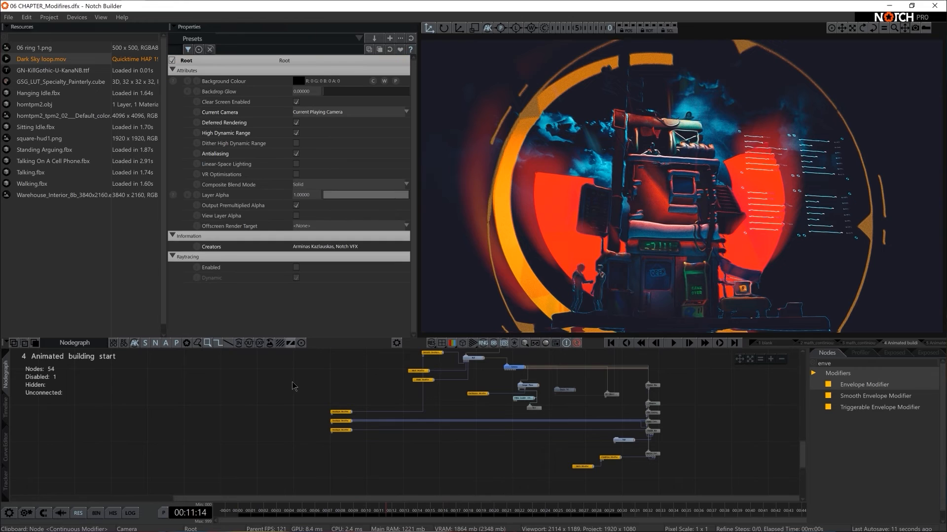
# - Switch to Chrome and open the project's Web GUI at localhost:8910 in a new tab
pyautogui.hotkey('alt', 'Tab')
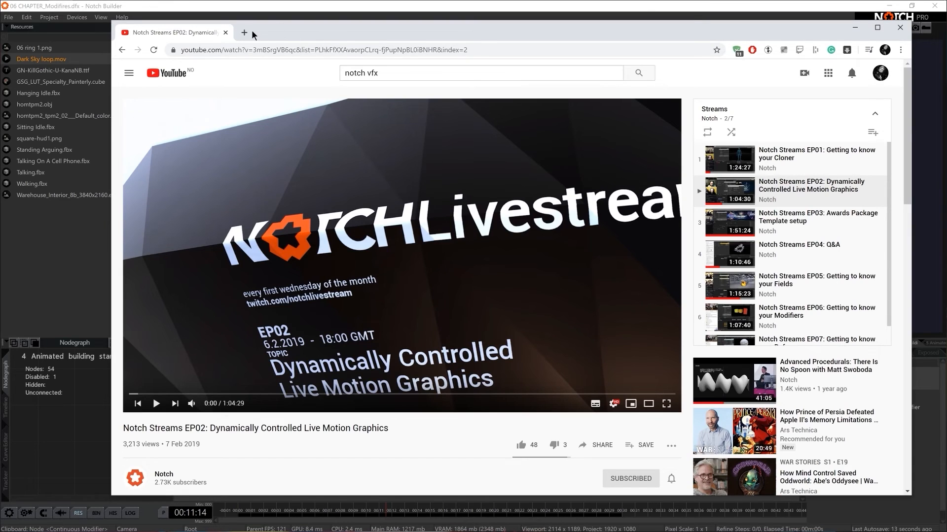
pyautogui.click(244, 33)
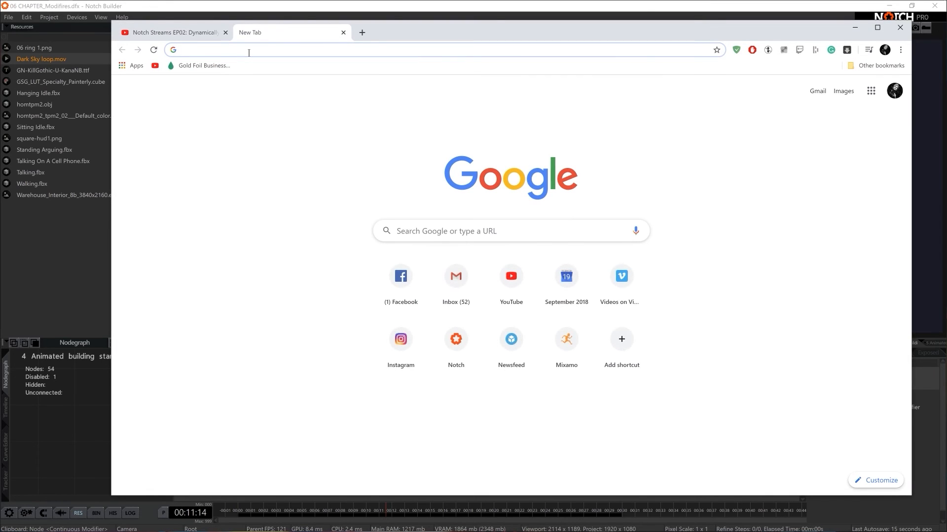
pyautogui.write('loca')
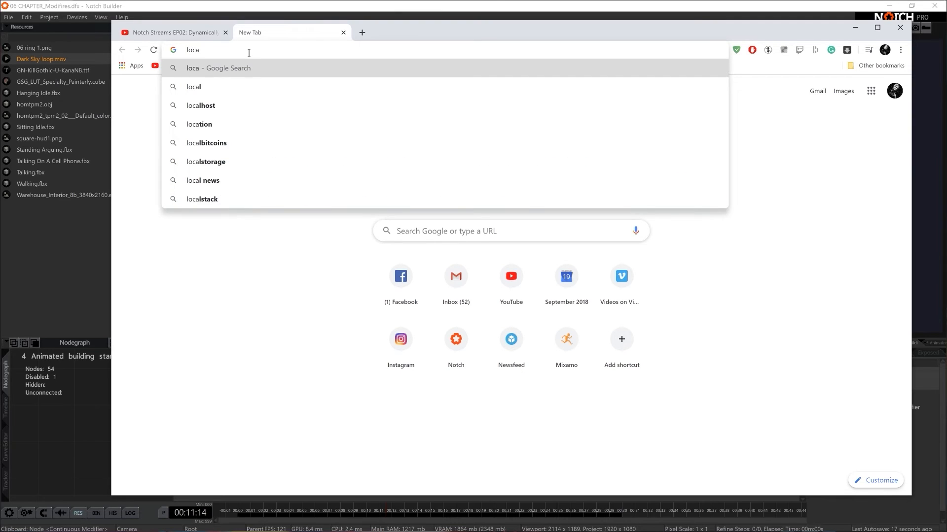
pyautogui.write('lhost:')
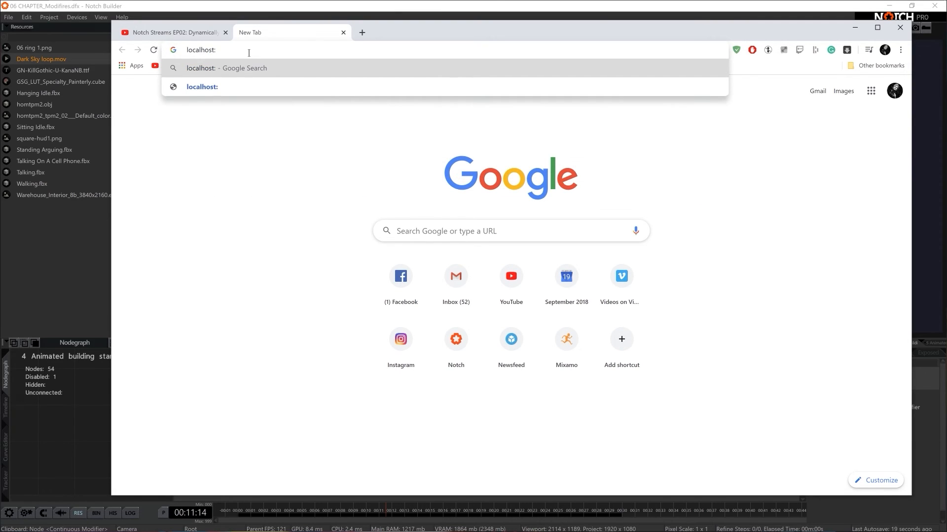
pyautogui.write('8910')
pyautogui.press('Return')
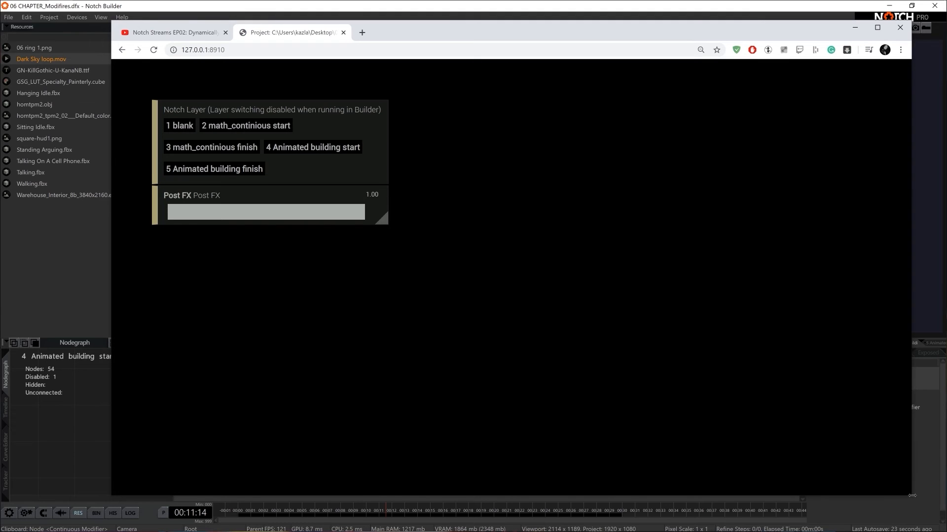
# - Shrink the browser window, place it beside the Notch viewport, and start the scene's playback
pyautogui.moveTo(912, 495); pyautogui.dragTo(441, 410)
pyautogui.moveTo(374, 35); pyautogui.dragTo(265, 37)
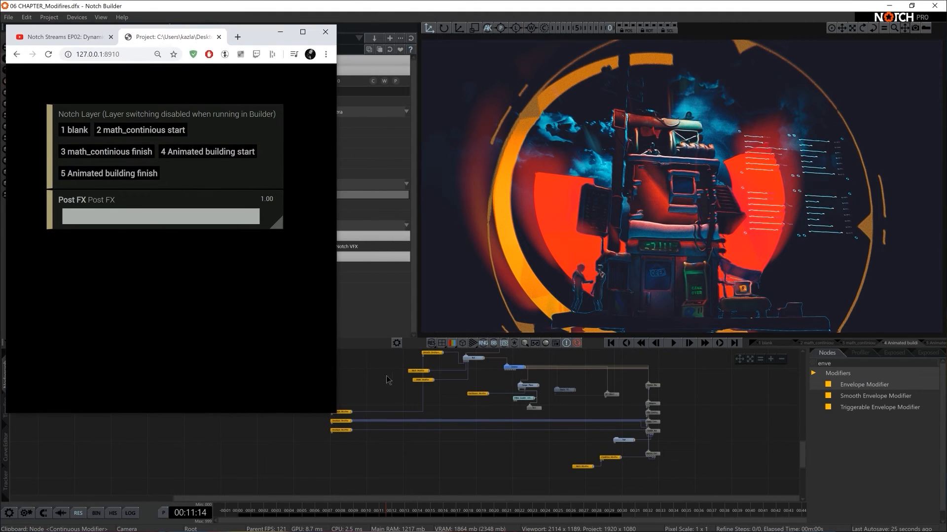
pyautogui.click(393, 389)
pyautogui.press('space')
pyautogui.hotkey('alt', 'Tab')
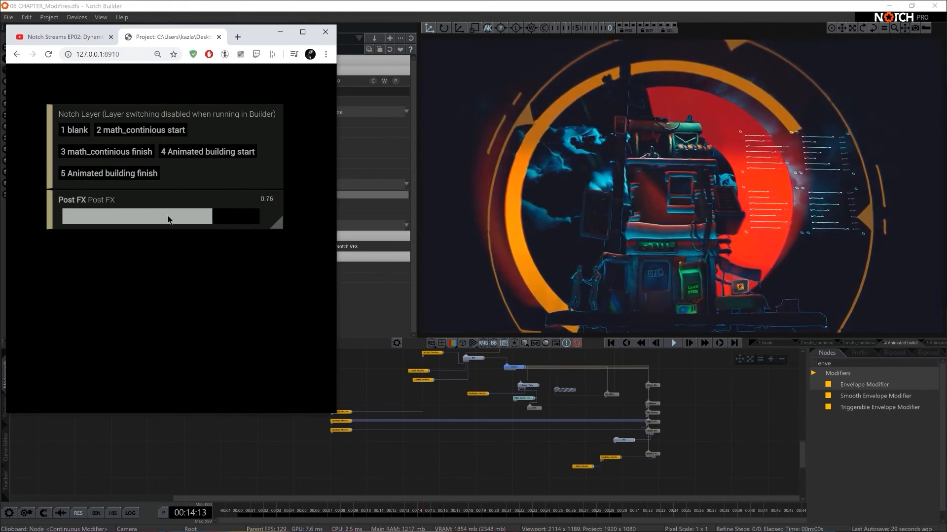
# - Test the exposed Post FX control by sweeping its Web GUI slider up and down, and return to Notch
pyautogui.moveTo(168, 219); pyautogui.dragTo(279, 229)
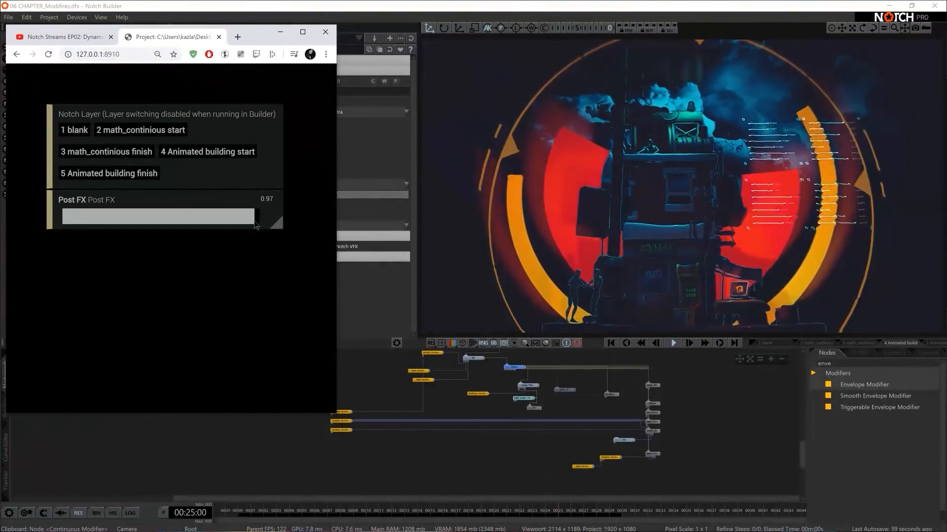
pyautogui.moveTo(263, 220); pyautogui.dragTo(283, 215)
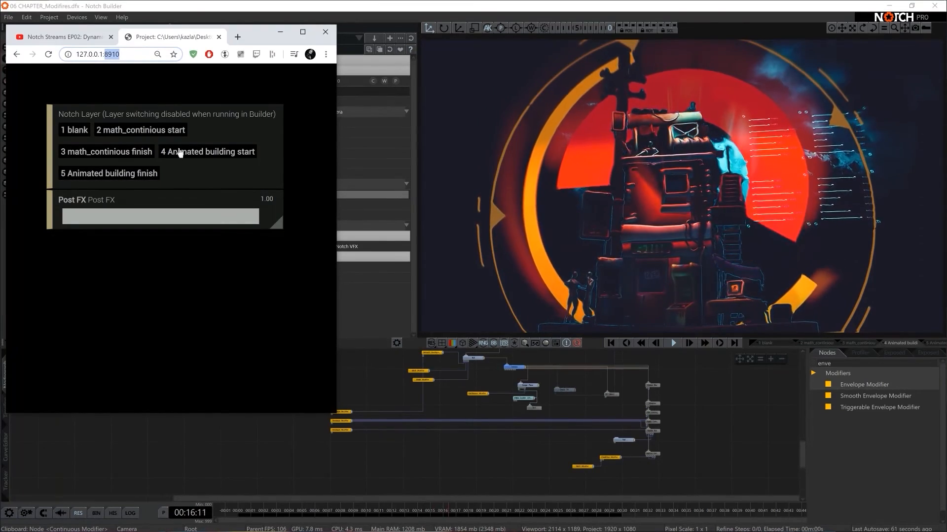
pyautogui.moveTo(239, 217); pyautogui.dragTo(271, 218)
pyautogui.click(372, 364)
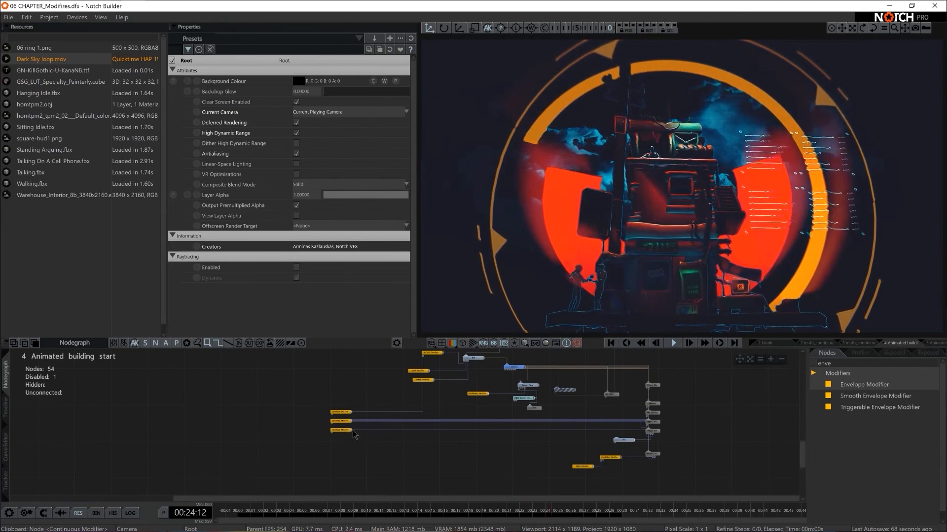
# - Expose the camera Envelope Modifier's Value as camera zoom with its minimum and maximum limits enabled
pyautogui.click(347, 413)
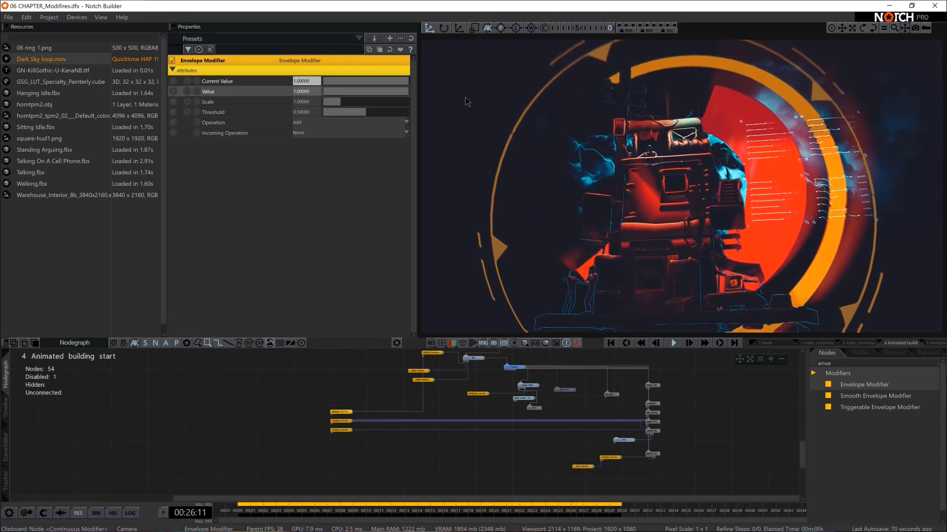
pyautogui.click(207, 92)
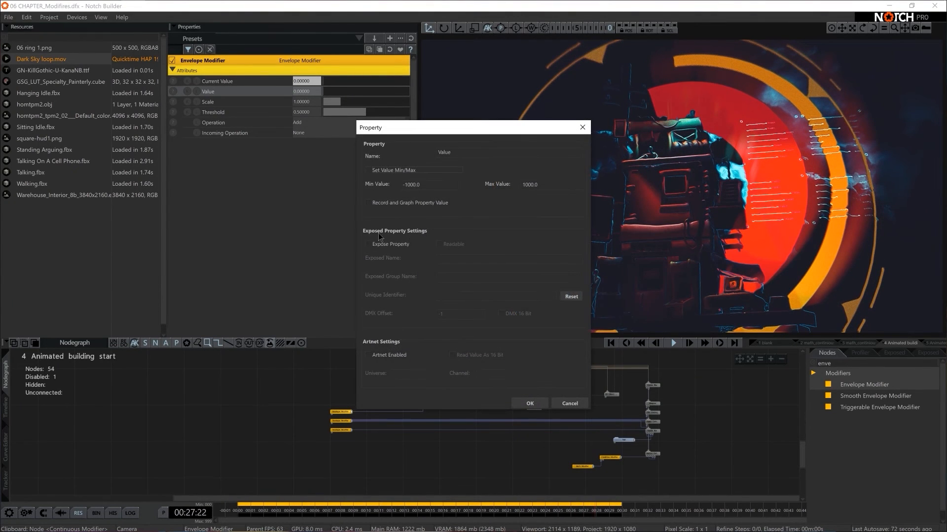
pyautogui.click(385, 245)
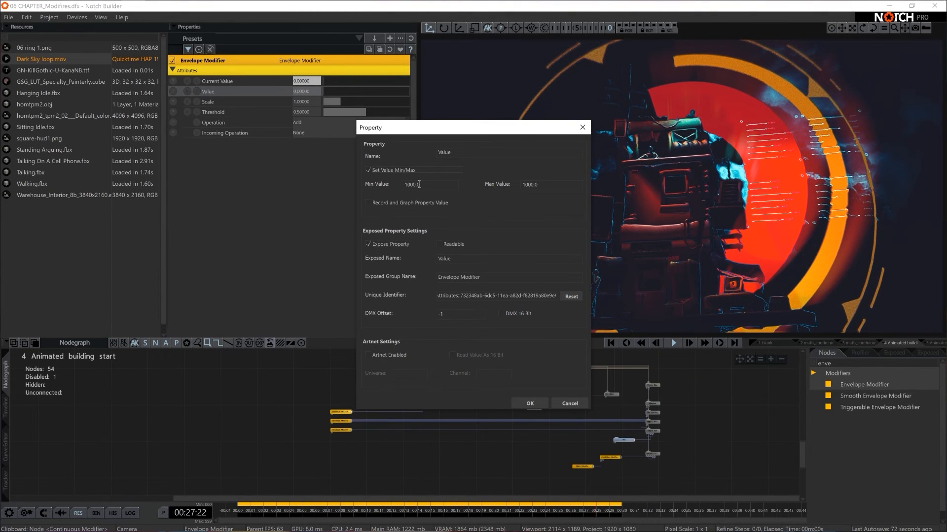
pyautogui.click(397, 171)
pyautogui.click(525, 404)
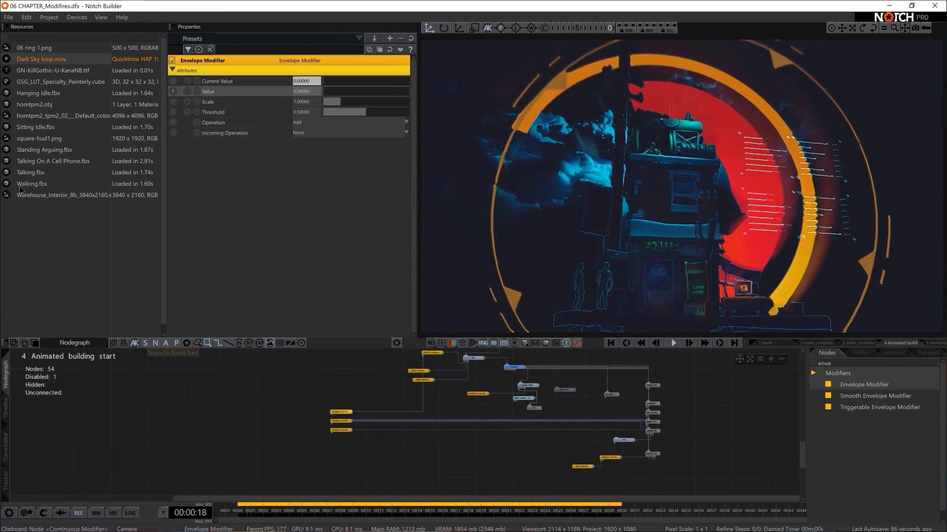
pyautogui.click(210, 405)
# - Reload the Web GUI in the browser and try out the camera zoom slider together with the Post FX slider
pyautogui.hotkey('alt', 'Tab')
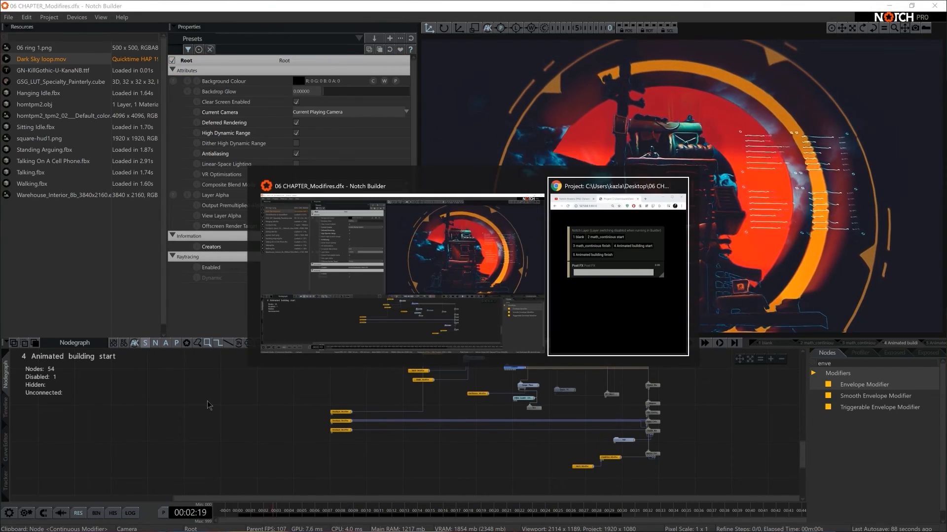
pyautogui.click(48, 55)
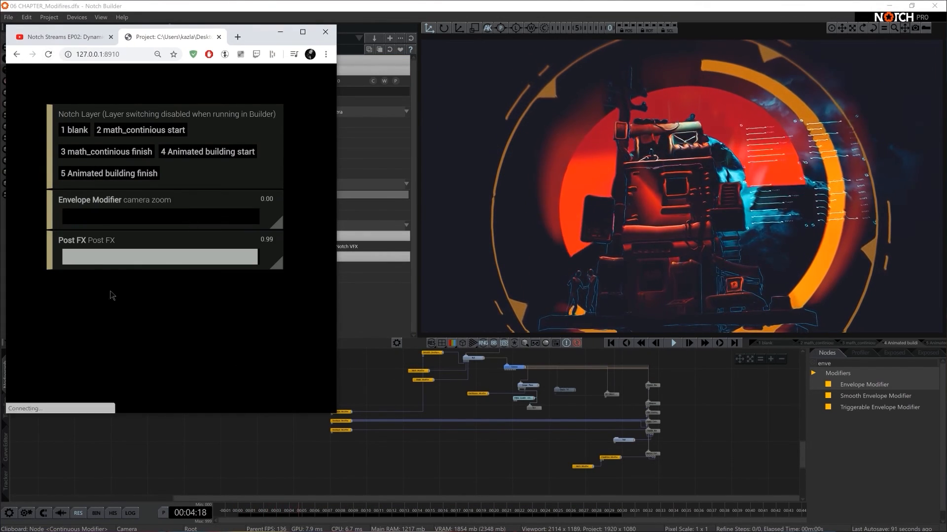
pyautogui.click(222, 257)
pyautogui.moveTo(255, 217); pyautogui.dragTo(60, 217)
pyautogui.moveTo(221, 257); pyautogui.dragTo(268, 260)
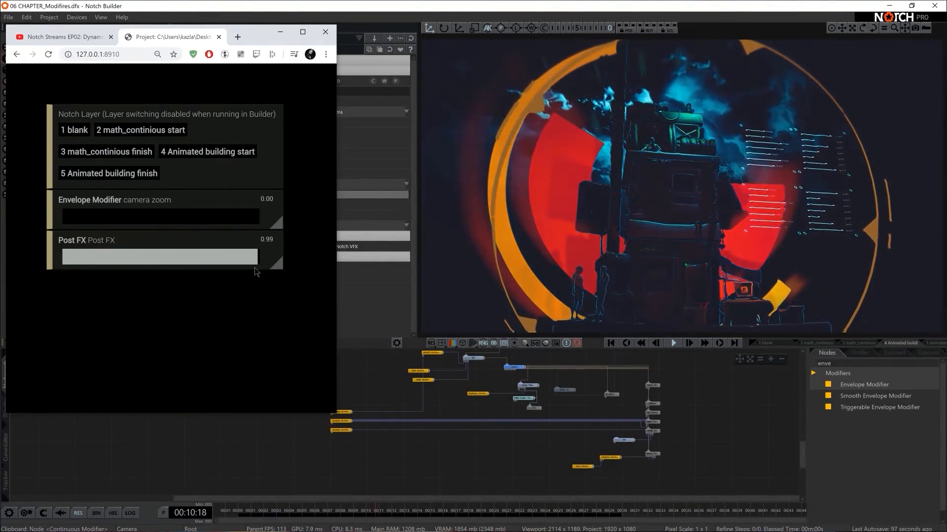
# - Sweep the Web GUI's Post FX slider down to almost 0 and back up to 0.99, and return to Notch
pyautogui.moveTo(254, 262)
pyautogui.mouseDown()
pyautogui.moveTo(74, 257)
pyautogui.moveTo(266, 264)
pyautogui.moveTo(96, 257)
pyautogui.moveTo(308, 256)
pyautogui.moveTo(247, 257)
pyautogui.moveTo(265, 262)
pyautogui.mouseUp()
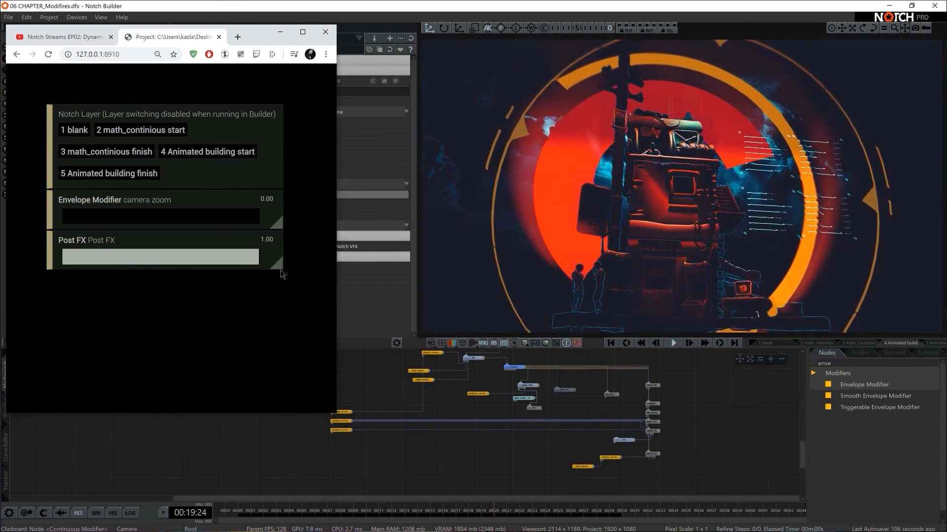
pyautogui.click(279, 266)
pyautogui.scroll(-2, 262, 318)
pyautogui.scroll(2, 236, 312)
pyautogui.moveTo(240, 368); pyautogui.dragTo(100, 416)
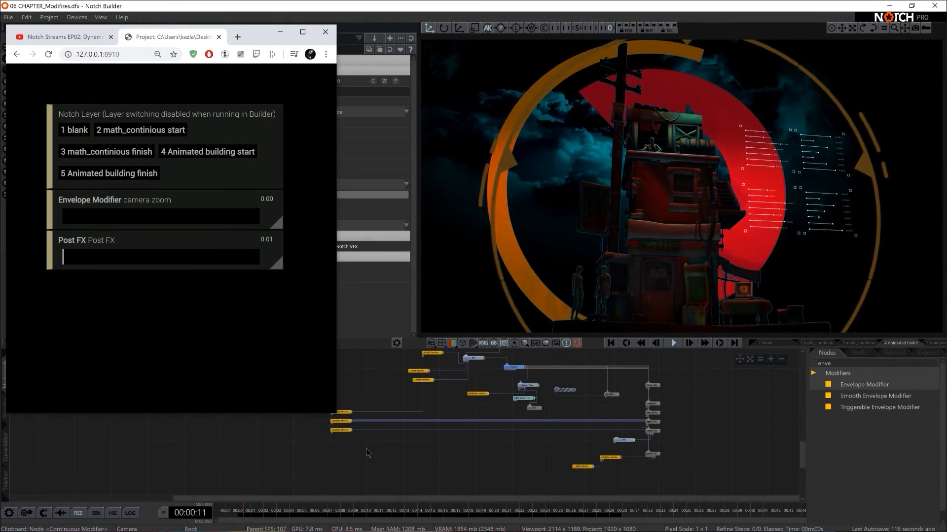
pyautogui.moveTo(197, 264); pyautogui.dragTo(270, 262)
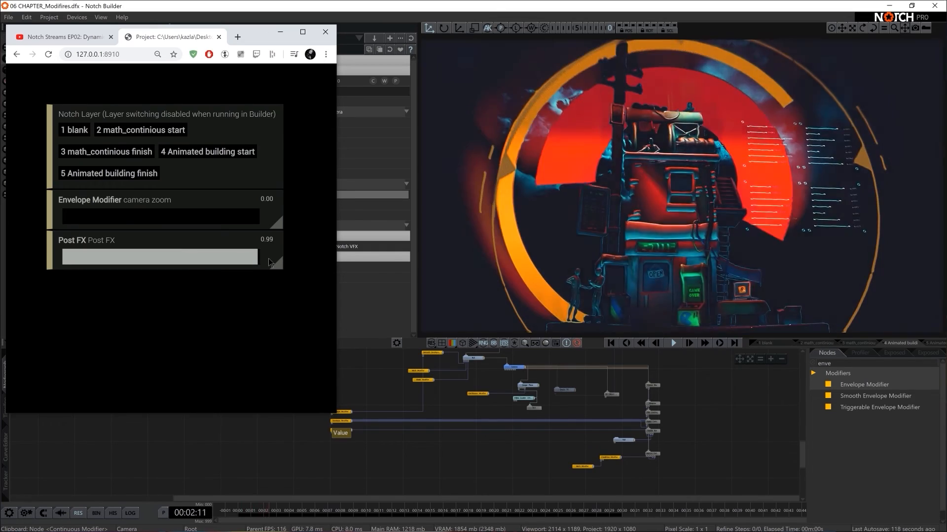
pyautogui.click(372, 448)
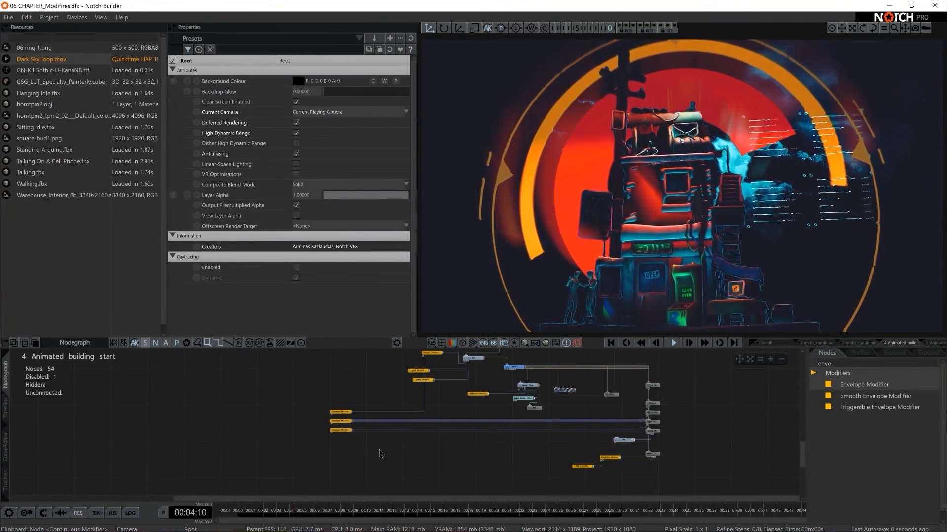
# - Rename the uppermost of the three Envelope Modifiers, which drives the camera, as camera zoom
pyautogui.scroll(3, 382, 455)
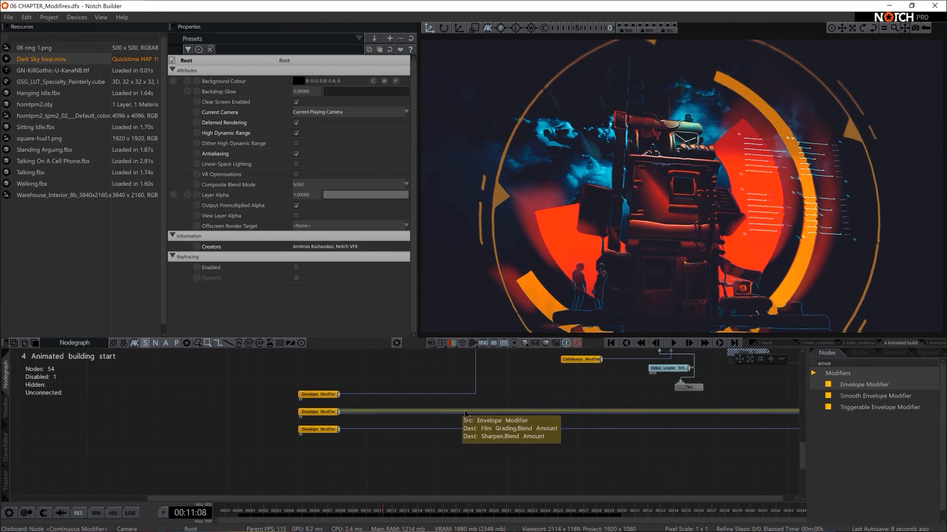
pyautogui.scroll(-4, 498, 398)
pyautogui.moveTo(477, 399); pyautogui.dragTo(506, 377, button='middle')
pyautogui.scroll(4, 458, 399)
pyautogui.click(394, 393)
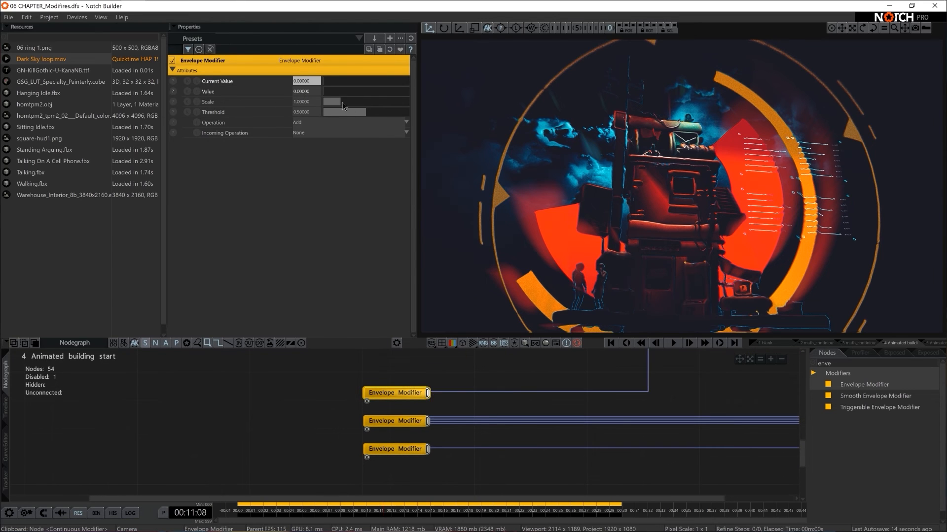
pyautogui.moveTo(335, 91); pyautogui.dragTo(221, 110)
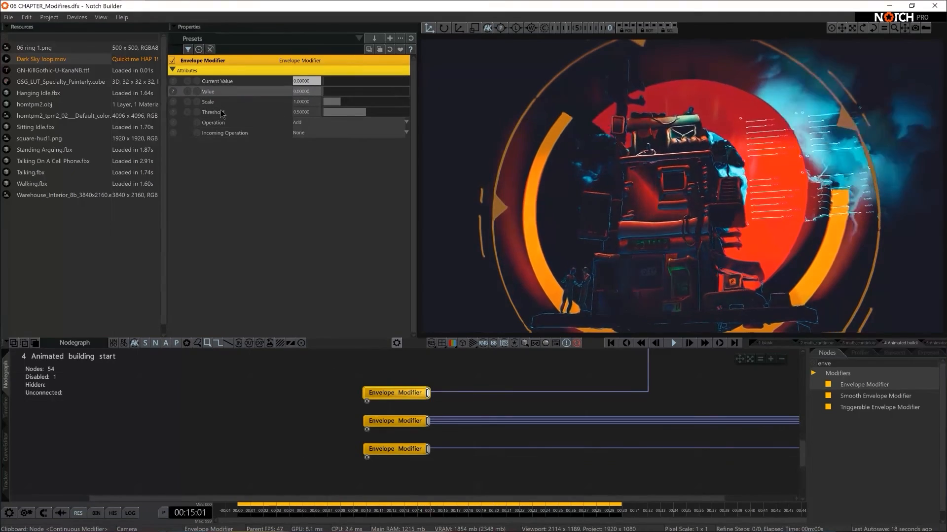
pyautogui.doubleClick(404, 393)
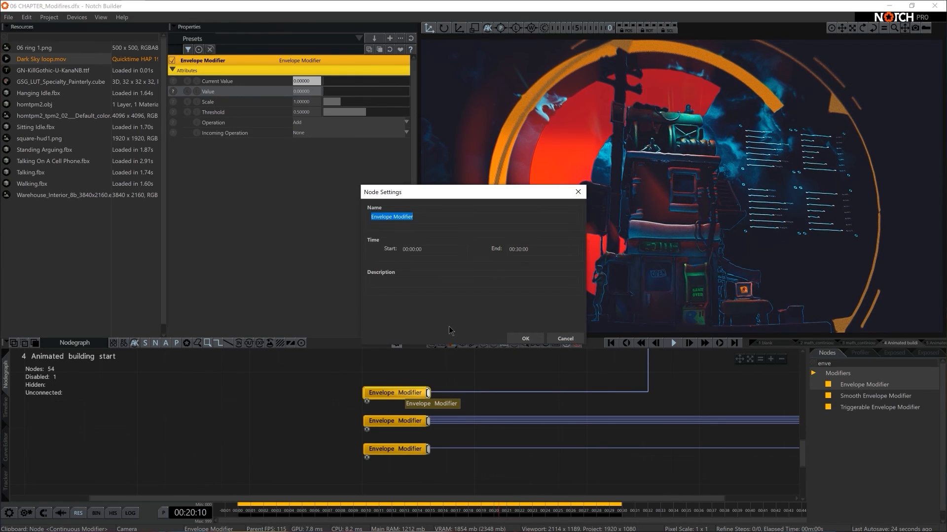
pyautogui.write('camera zoom')
pyautogui.press('Return')
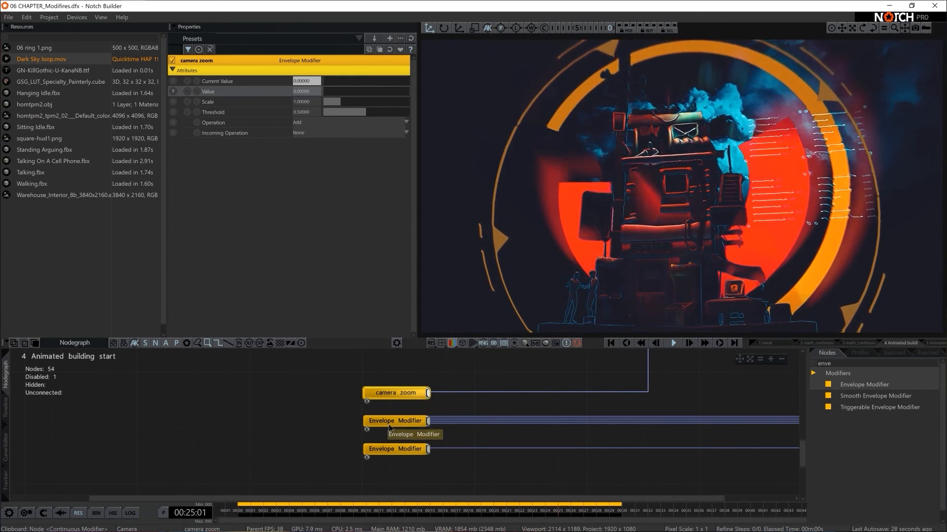
pyautogui.doubleClick(392, 393)
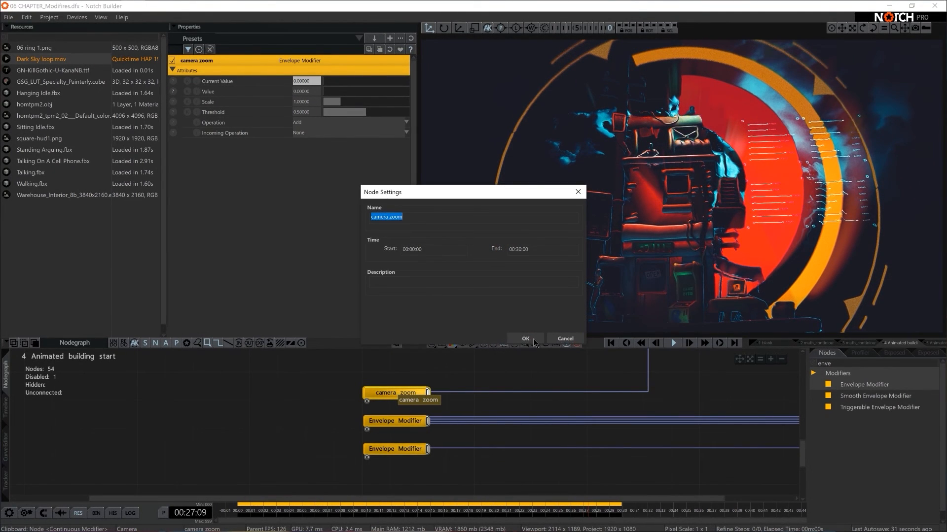
pyautogui.click(525, 339)
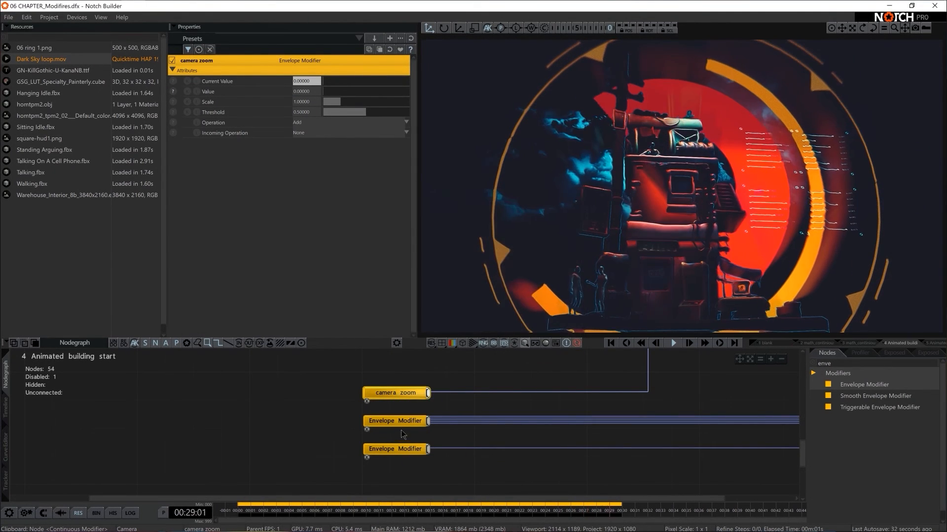
# - Rename the middle Envelope Modifier, which drives the post-effect blend amounts, as Post FX
pyautogui.click(395, 421)
pyautogui.rightClick(402, 424)
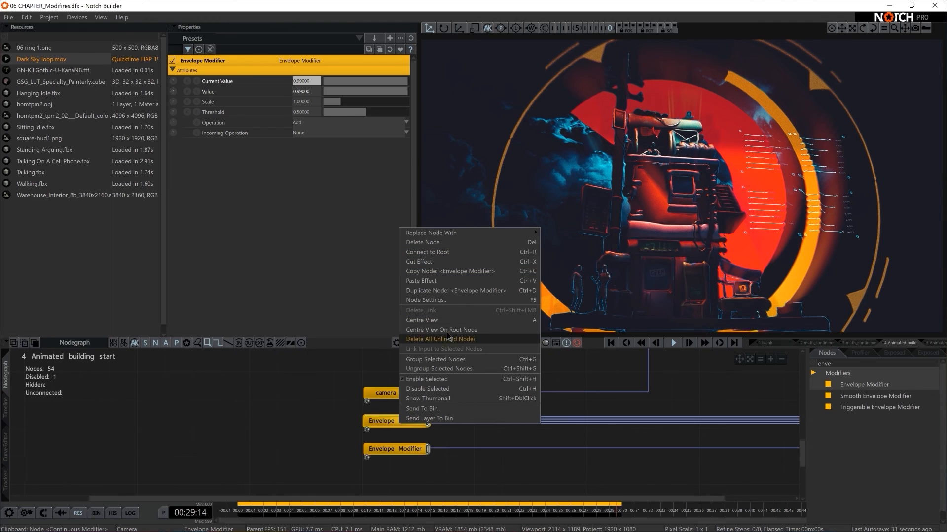
pyautogui.click(449, 301)
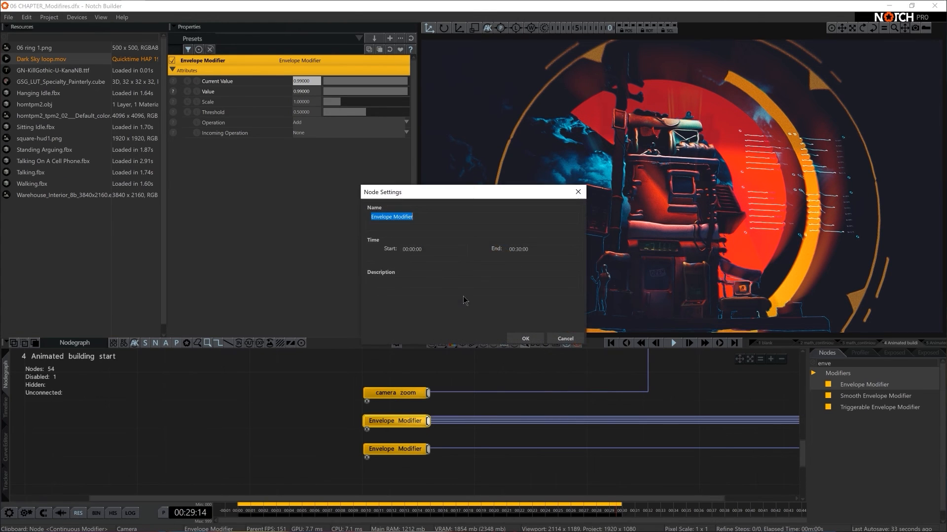
pyautogui.click(564, 338)
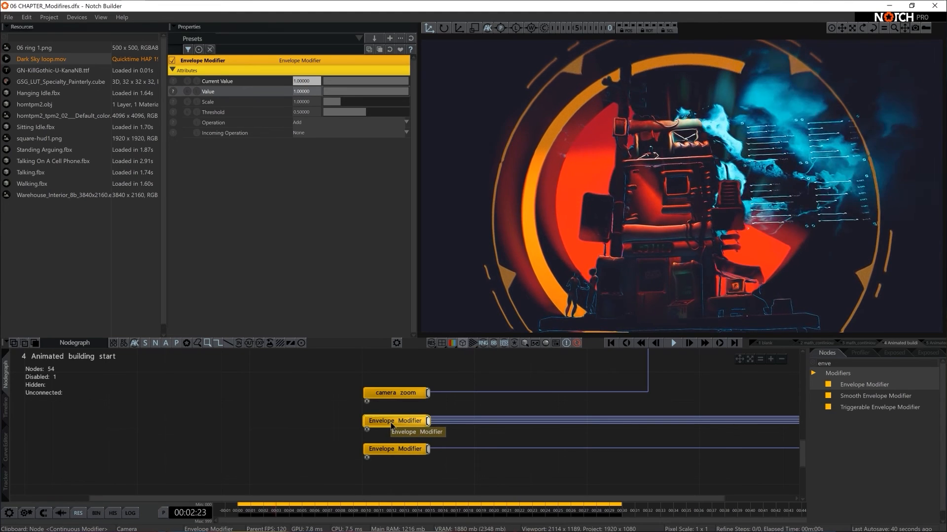
pyautogui.doubleClick(391, 422)
pyautogui.write('Post FX')
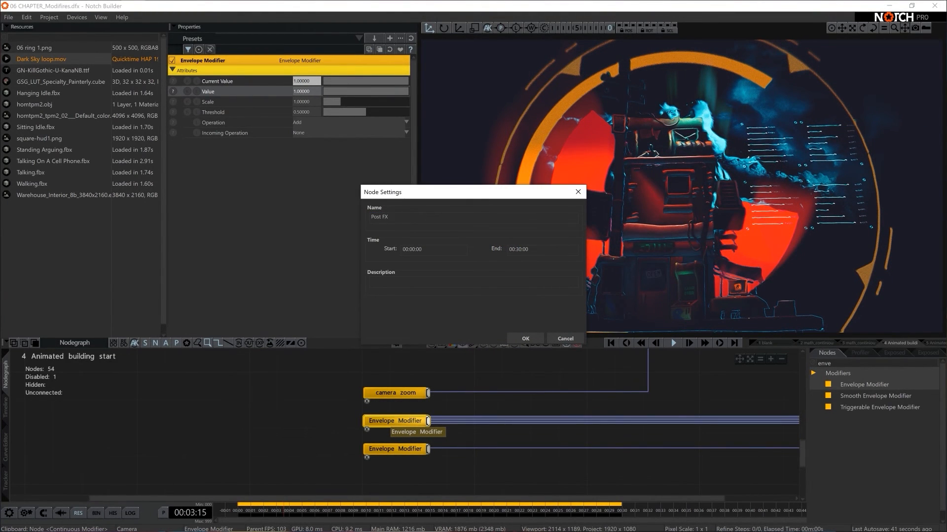
pyautogui.press('Return')
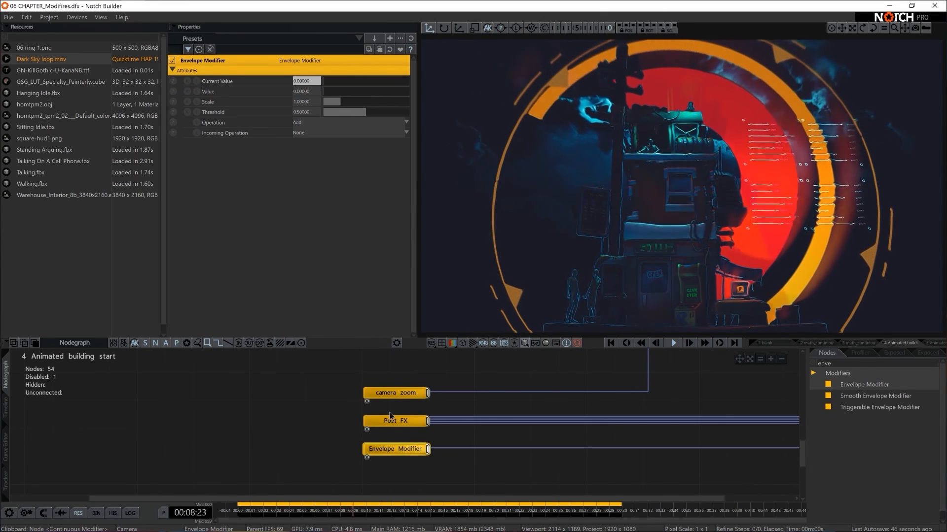
# - Set the remaining Envelope Modifier's Value to 1 and rename the node as Data mosh
pyautogui.moveTo(330, 92); pyautogui.dragTo(427, 91)
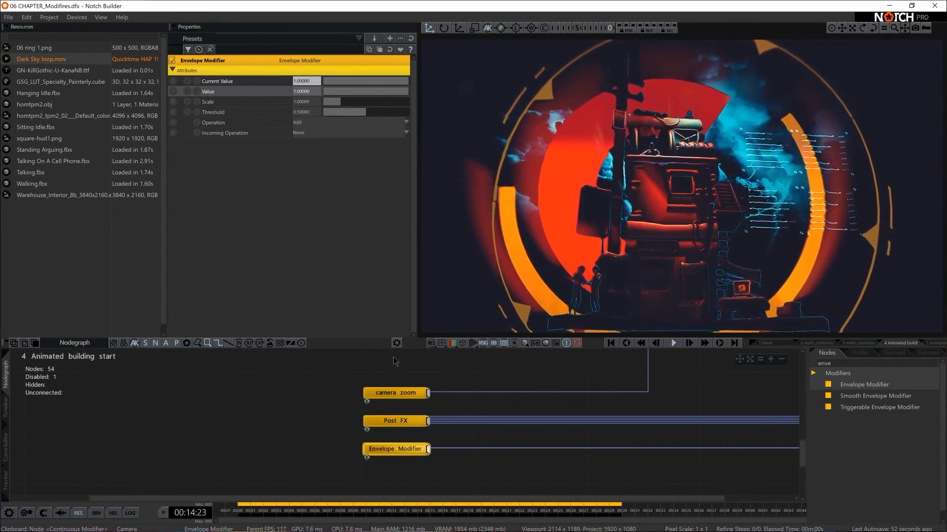
pyautogui.doubleClick(412, 448)
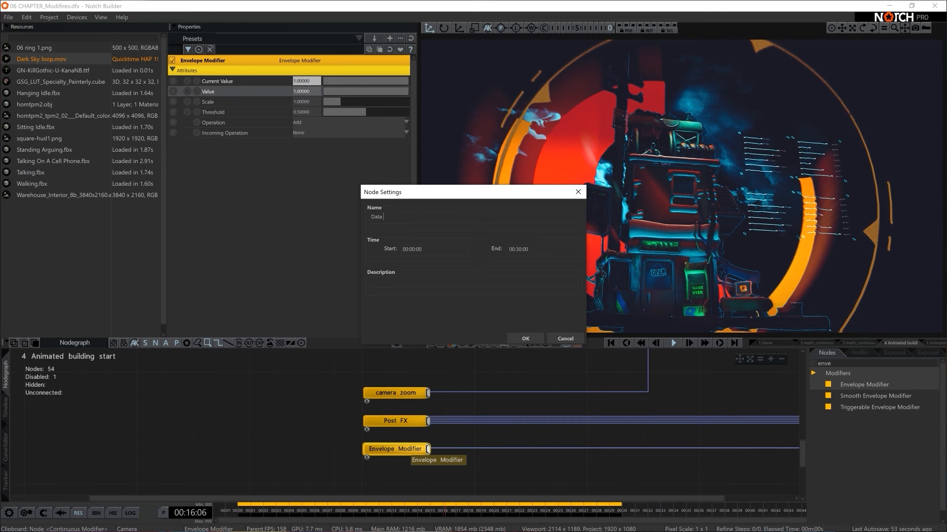
pyautogui.press('Return')
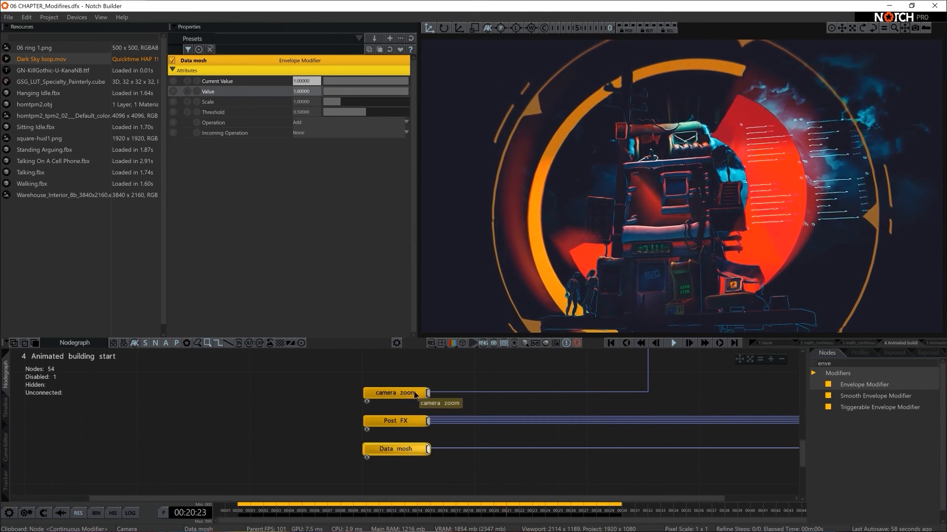
# - Move the three envelope nodes farther away from the rest of the graph and capitalise the camera node's name as Camera zoom
pyautogui.moveTo(345, 374); pyautogui.dragTo(299, 450)
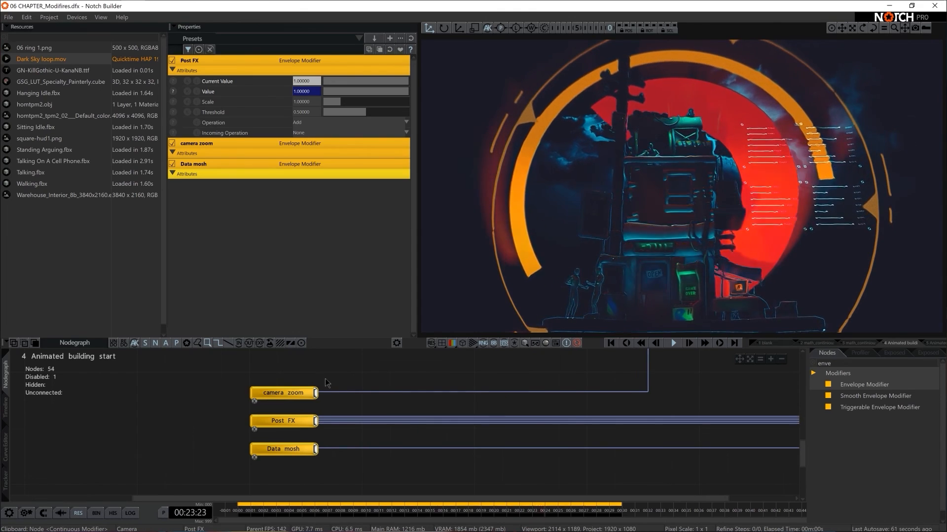
pyautogui.click(290, 393)
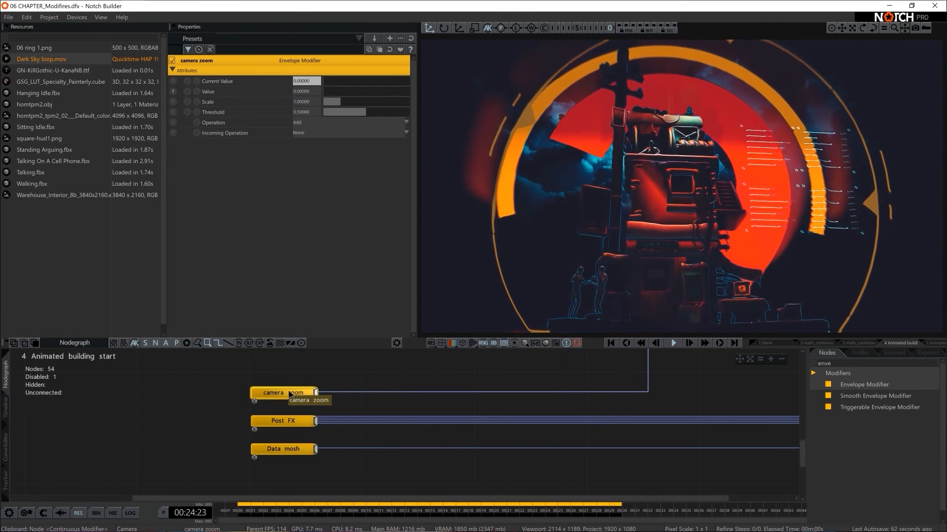
pyautogui.doubleClick(290, 393)
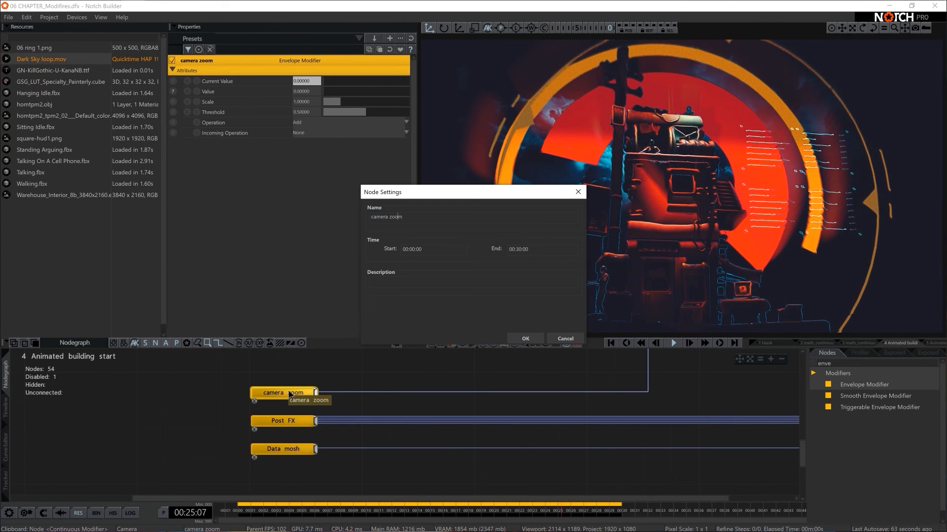
pyautogui.press('Return')
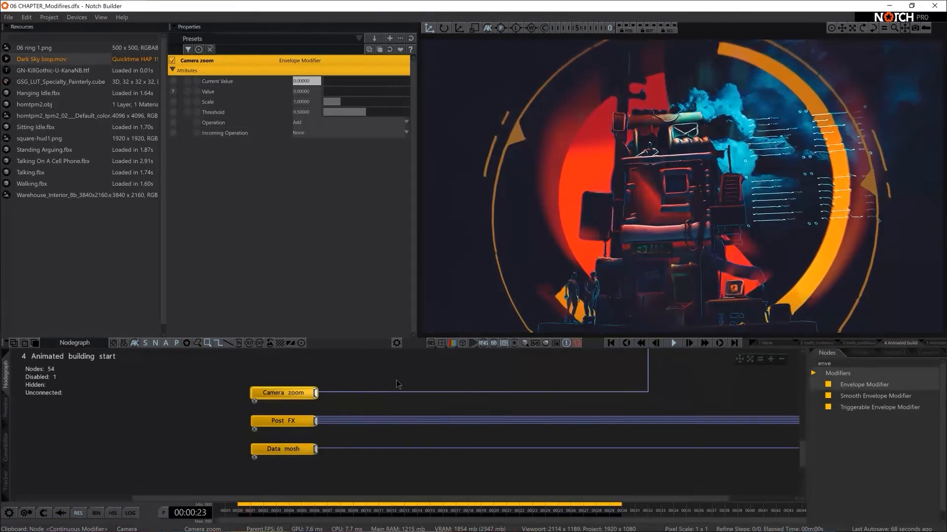
# - Search the node library for region and add a Region node beside the three envelope modifiers
pyautogui.scroll(-2, 419, 379)
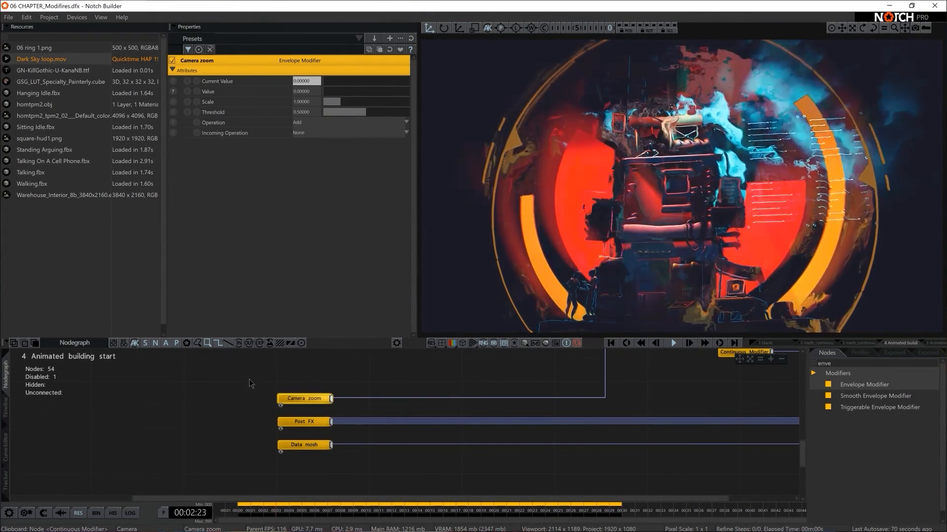
pyautogui.scroll(-4, 495, 389)
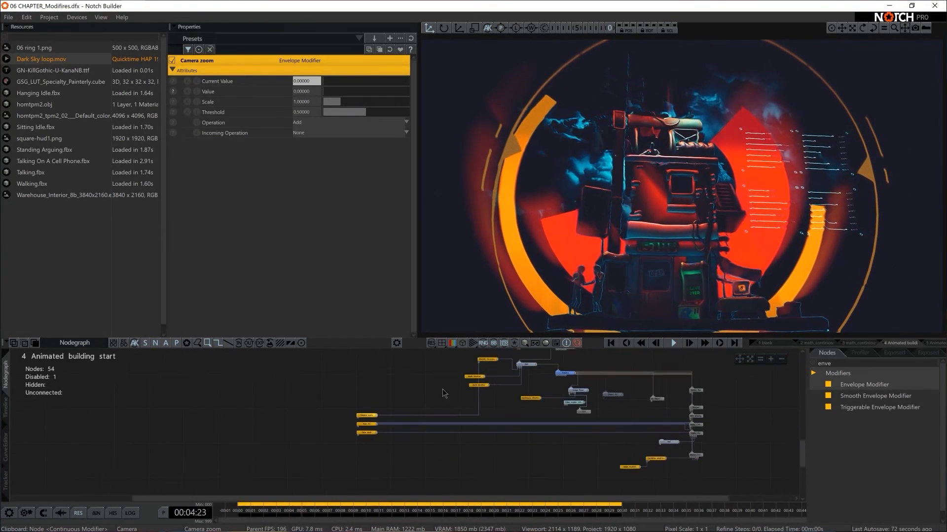
pyautogui.moveTo(451, 383); pyautogui.dragTo(446, 413, button='middle')
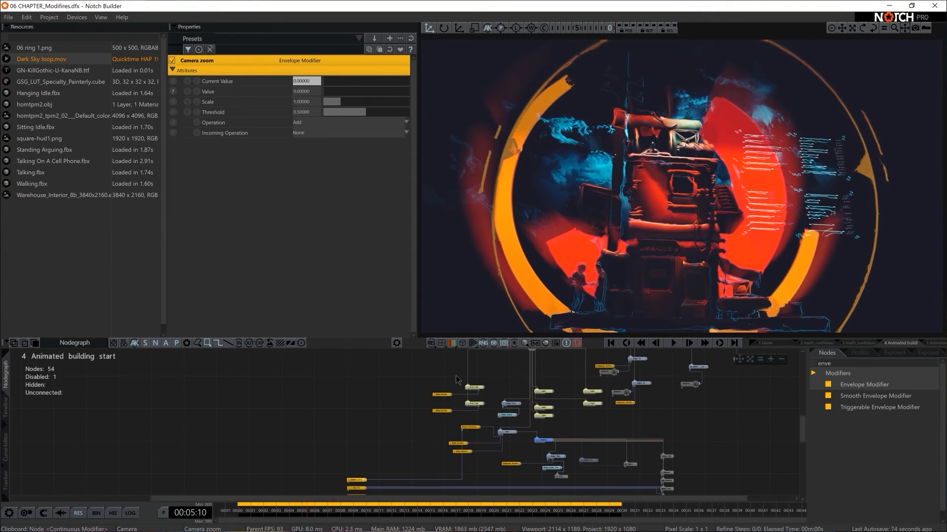
pyautogui.scroll(4, 440, 424)
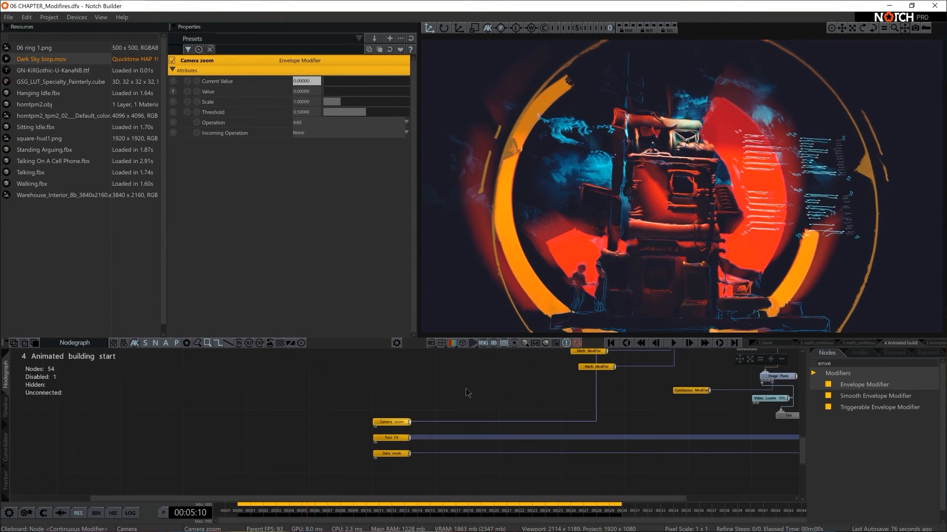
pyautogui.moveTo(370, 398); pyautogui.dragTo(395, 462)
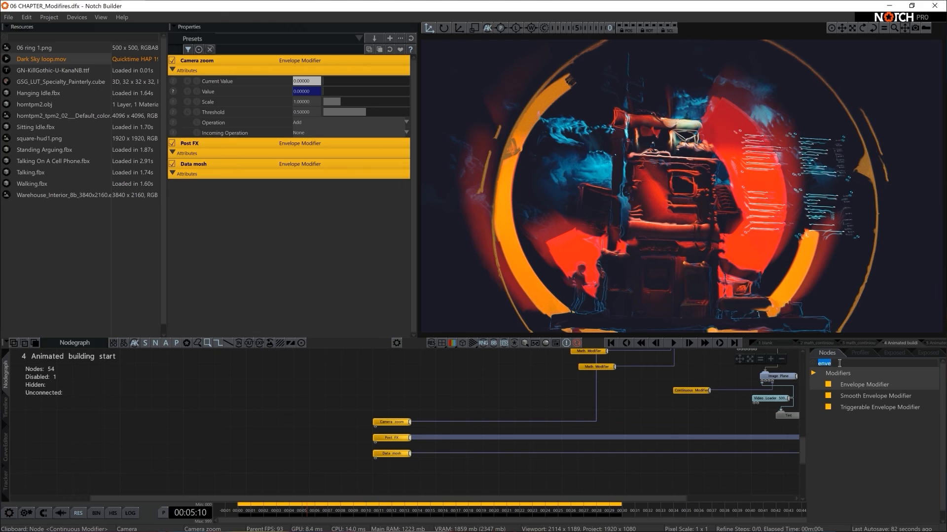
pyautogui.press('BackSpace')
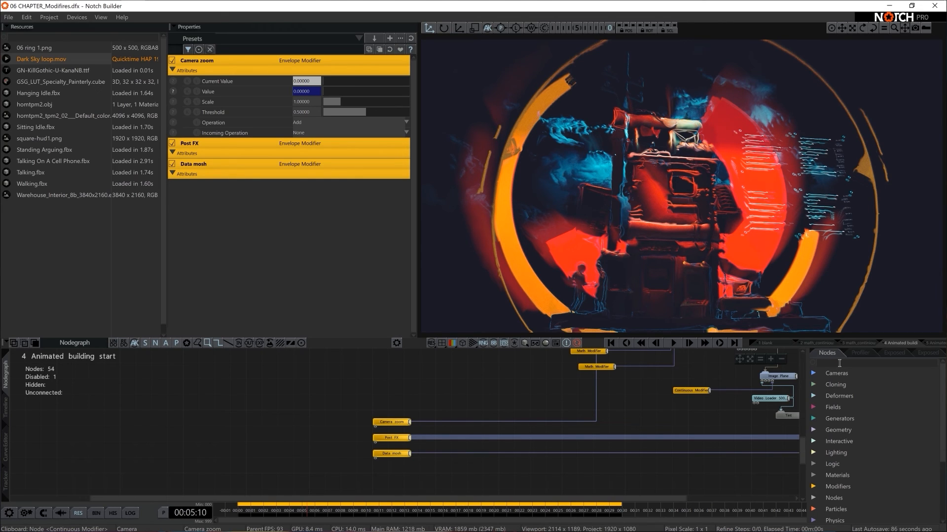
pyautogui.write('region')
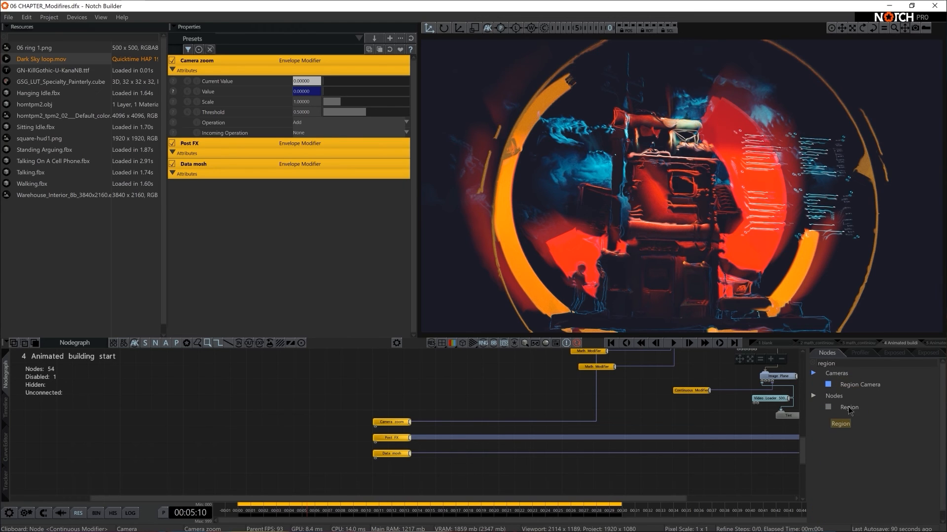
pyautogui.moveTo(849, 410); pyautogui.dragTo(357, 399)
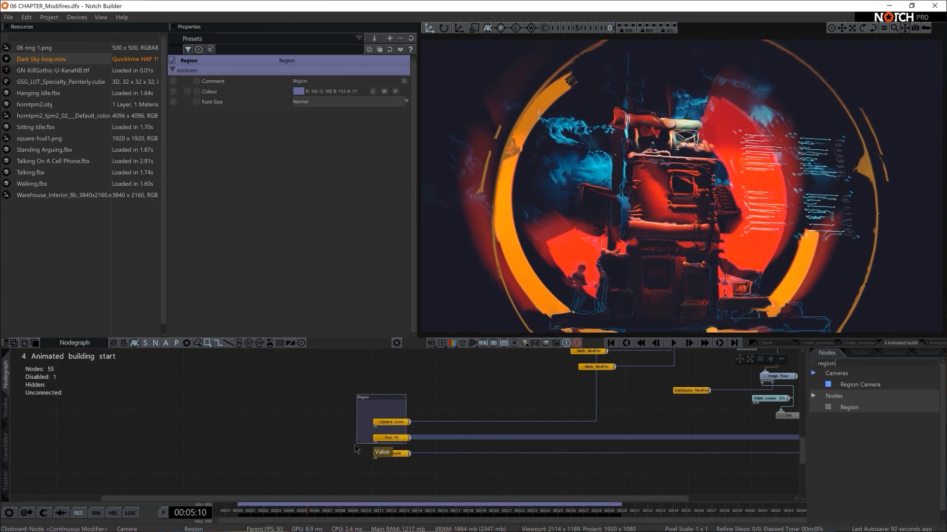
# - Resize and position the region so that it encloses the Camera zoom, Post FX and Data mosh nodes
pyautogui.moveTo(354, 448); pyautogui.dragTo(354, 468)
pyautogui.moveTo(367, 397); pyautogui.dragTo(304, 413)
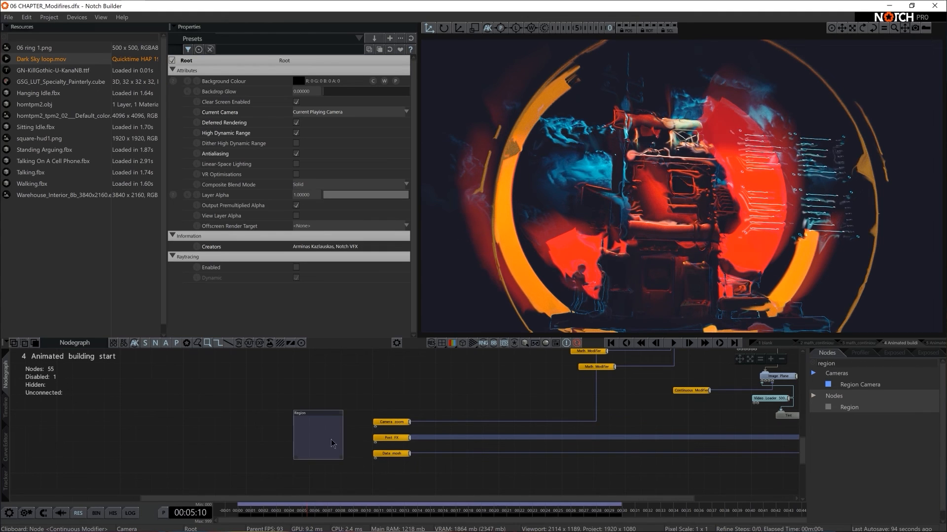
pyautogui.moveTo(343, 461); pyautogui.dragTo(372, 478)
pyautogui.moveTo(359, 434); pyautogui.dragTo(414, 426)
pyautogui.moveTo(427, 471); pyautogui.dragTo(427, 488)
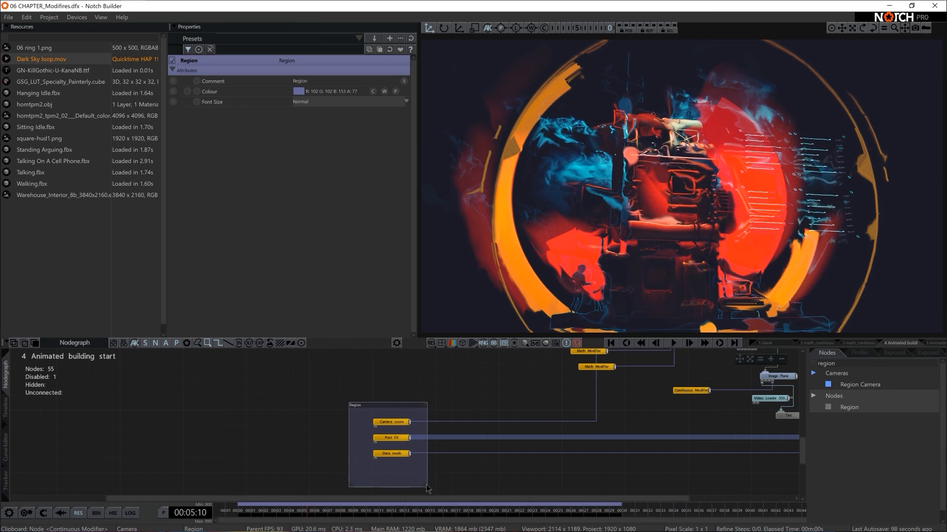
pyautogui.moveTo(410, 409); pyautogui.dragTo(418, 407)
pyautogui.moveTo(437, 396); pyautogui.dragTo(468, 371, button='middle')
pyautogui.moveTo(433, 384); pyautogui.dragTo(428, 378)
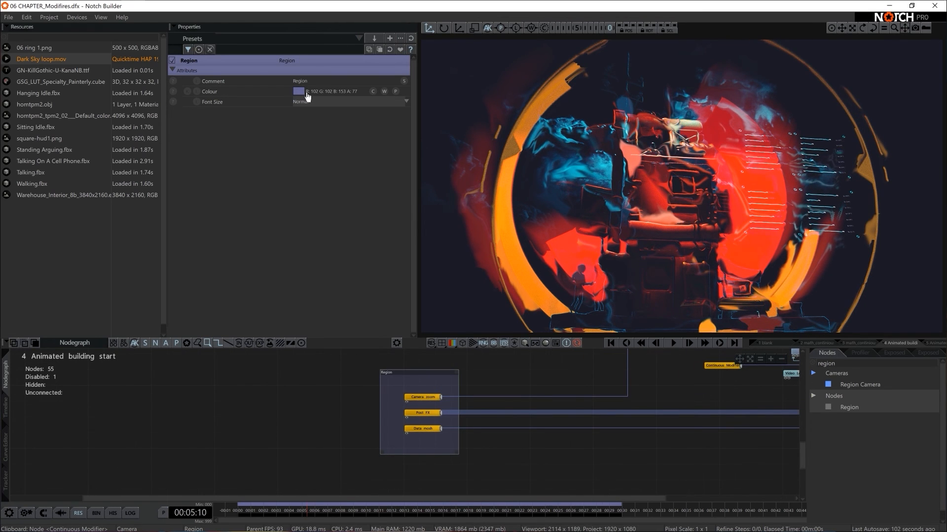
# - Set the region's font size to Extra Large and its comment to Controlls
pyautogui.click(306, 101)
pyautogui.click(307, 140)
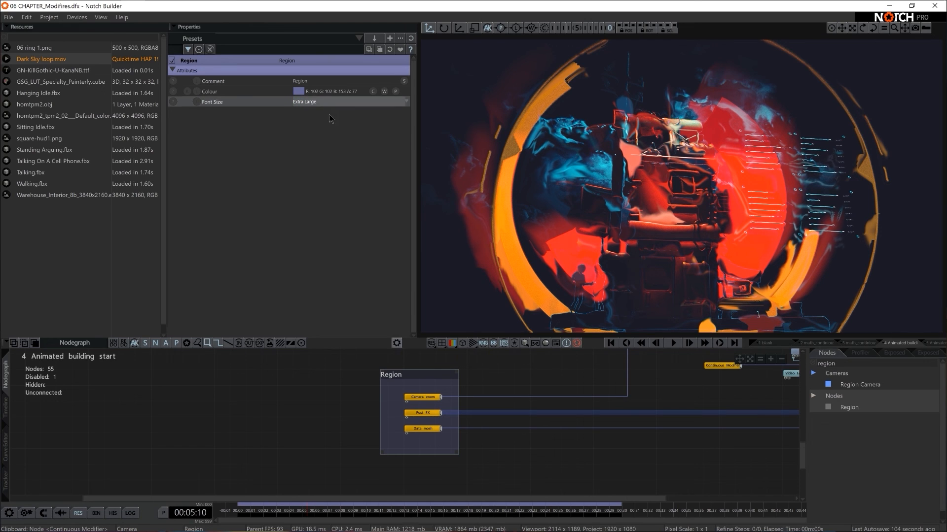
pyautogui.click(315, 82)
pyautogui.write('Controlls')
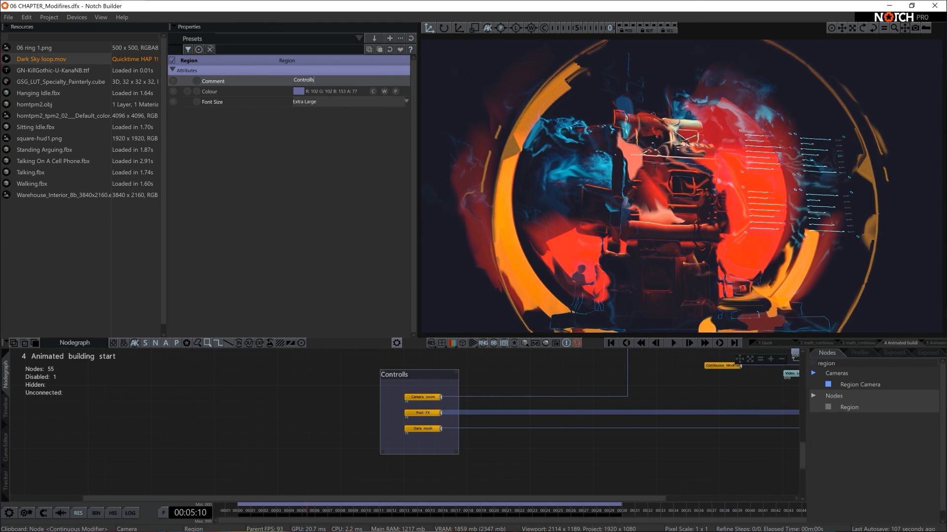
pyautogui.press('Return')
# - Shorten the region's comment to Control and change its colour to red (R 255, G 26, B 0)
pyautogui.click(326, 81)
pyautogui.press('BackSpace')
pyautogui.press('BackSpace')
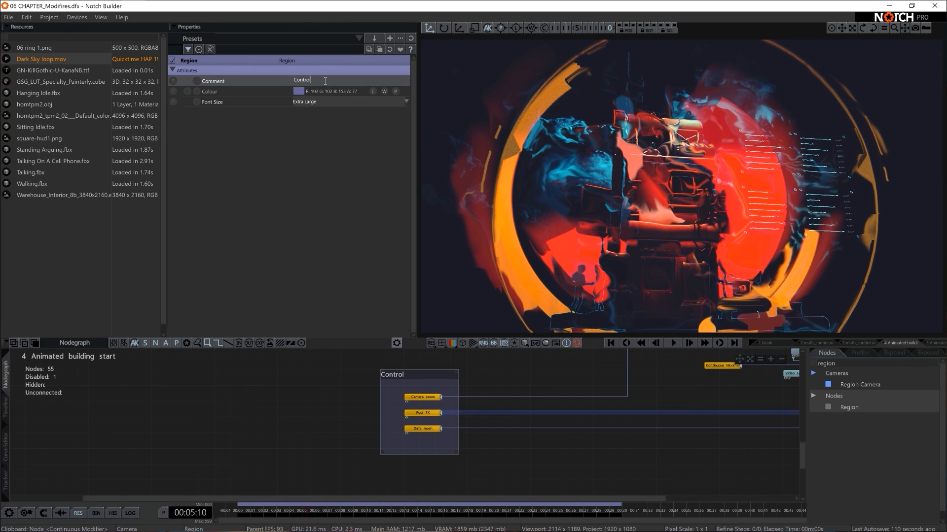
pyautogui.press('Return')
pyautogui.click(299, 92)
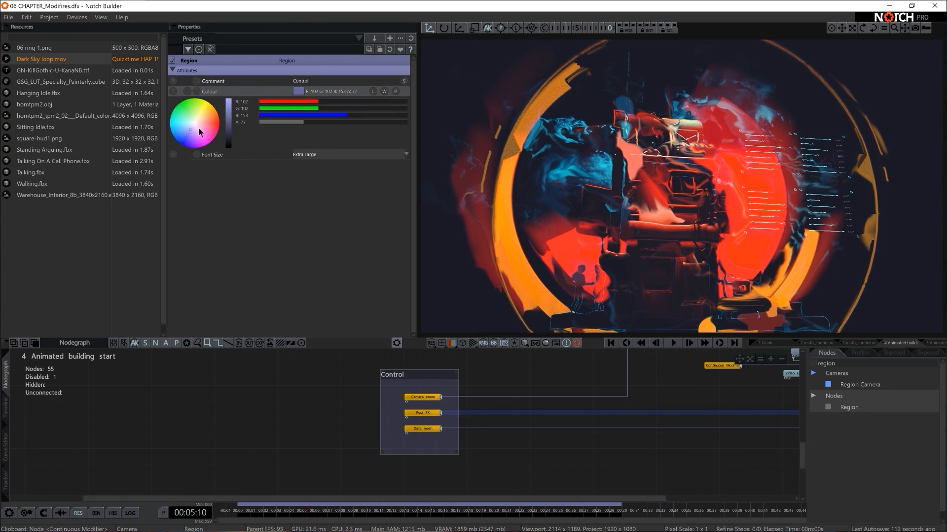
pyautogui.moveTo(199, 129); pyautogui.dragTo(222, 119)
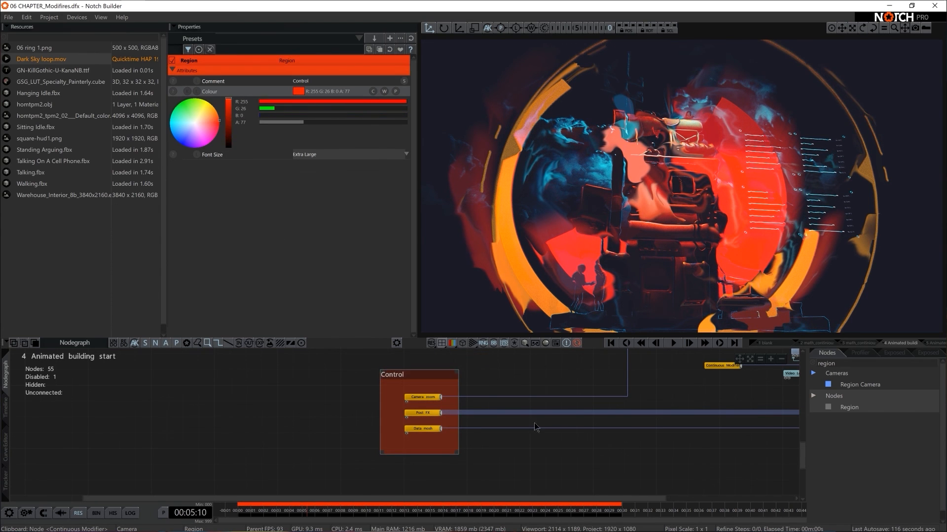
# - Shift the Control region slightly to the right while keeping its three envelope nodes enclosed
pyautogui.click(506, 387)
pyautogui.moveTo(413, 377); pyautogui.dragTo(421, 377)
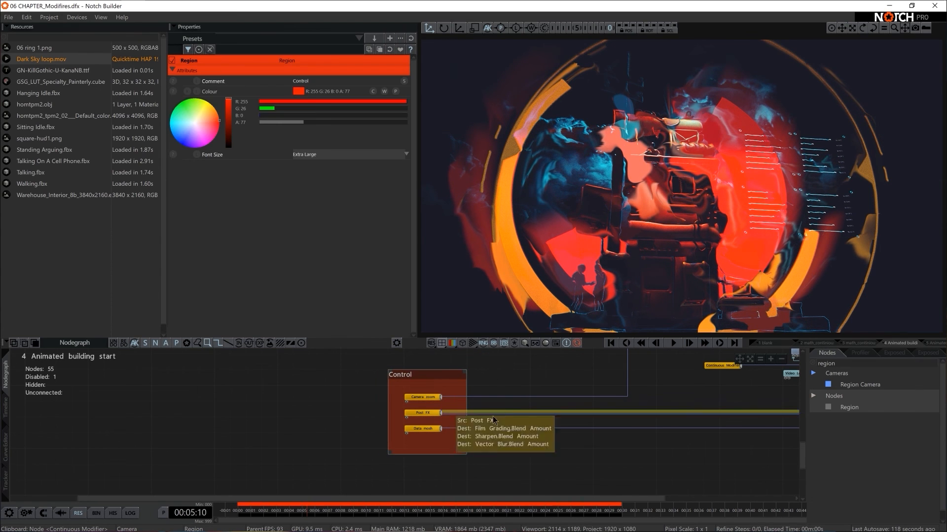
pyautogui.click(542, 389)
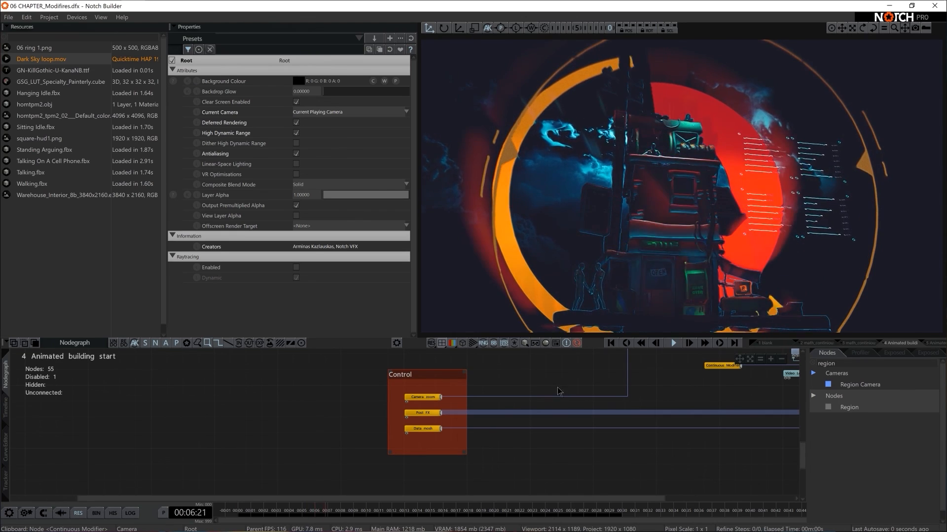
# - Search the node library for comm and place a Comment node beside the Control region
pyautogui.doubleClick(835, 364)
pyautogui.write('comm')
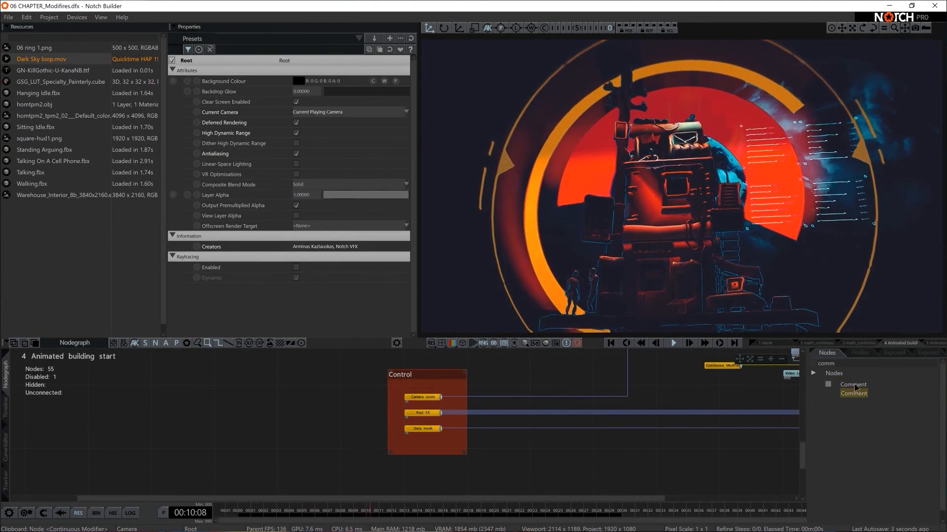
pyautogui.moveTo(852, 385); pyautogui.dragTo(331, 390)
# - Set the comment's text to "hey, these are the controls of the setting" and its font size to Really Large
pyautogui.click(311, 78)
pyautogui.write('hey, these')
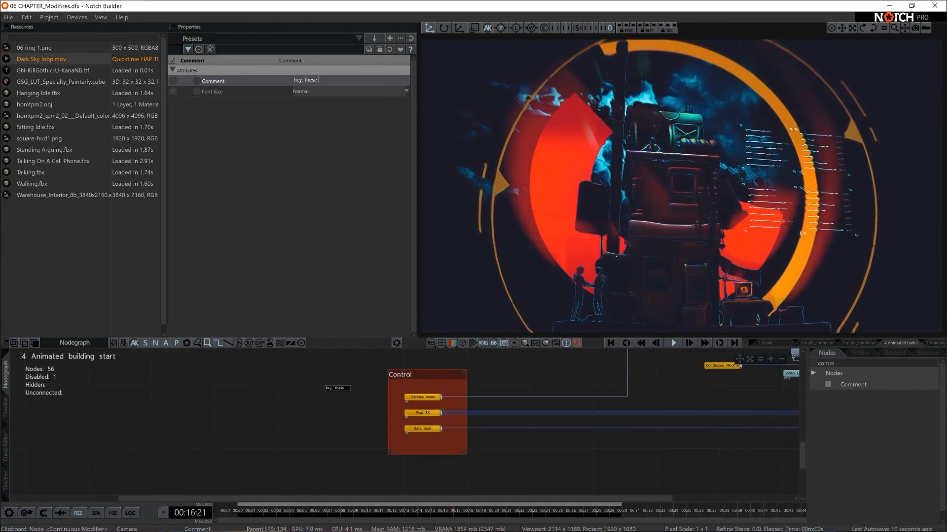
pyautogui.write('are the contr')
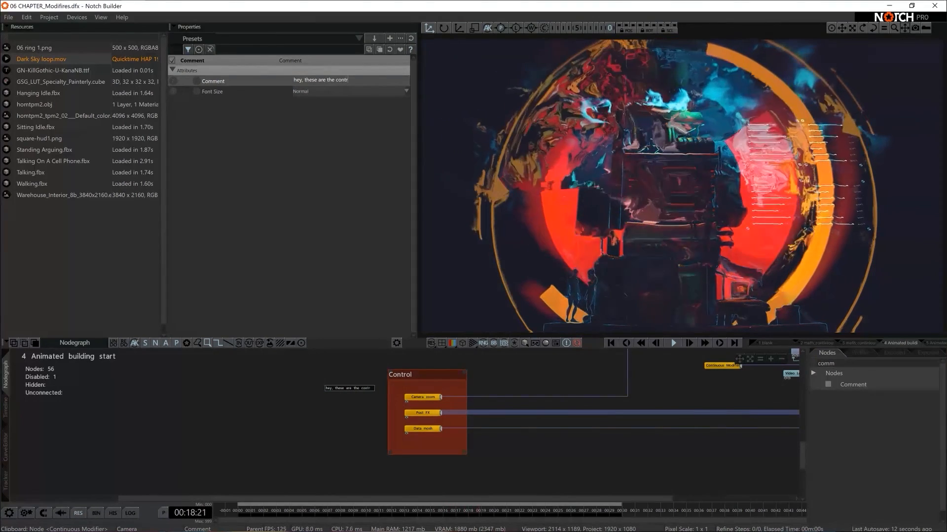
pyautogui.write('ols of the setti')
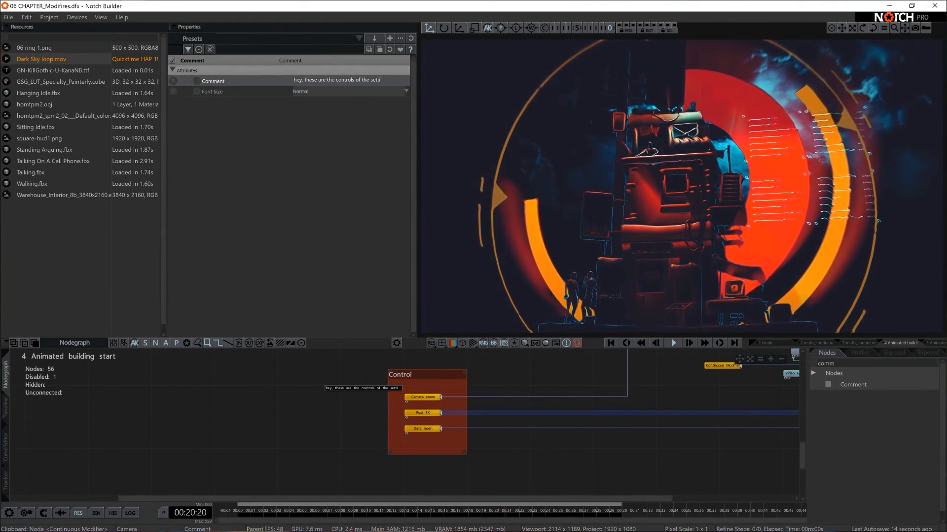
pyautogui.write('ng')
pyautogui.press('Return')
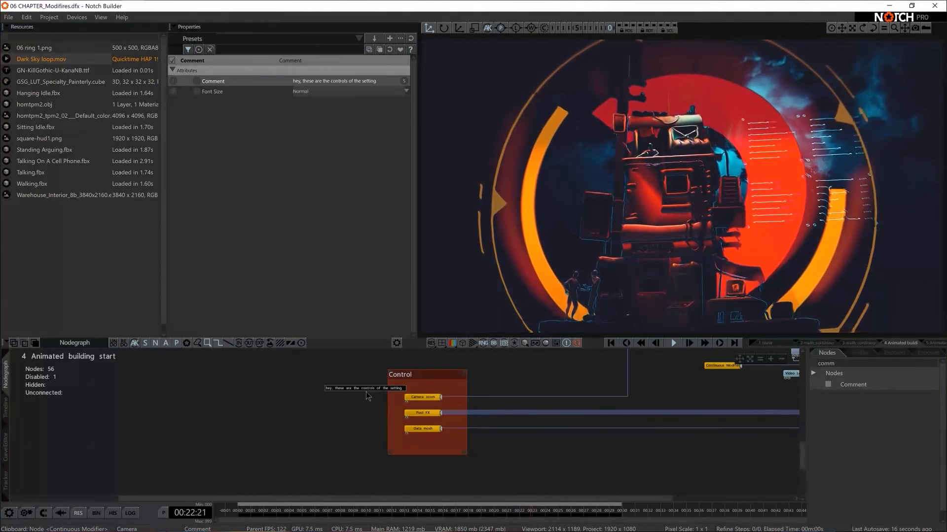
pyautogui.click(302, 92)
pyautogui.click(302, 133)
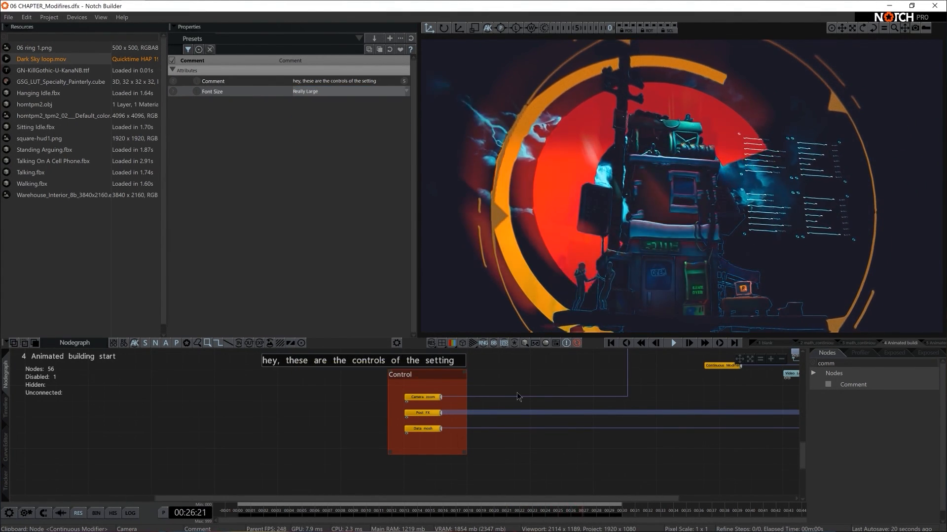
# - Move the Math Modifier and the modifier just above it closer to the node they drive, and deselect them
pyautogui.scroll(-3, 517, 397)
pyautogui.moveTo(490, 398); pyautogui.dragTo(378, 404, button='middle')
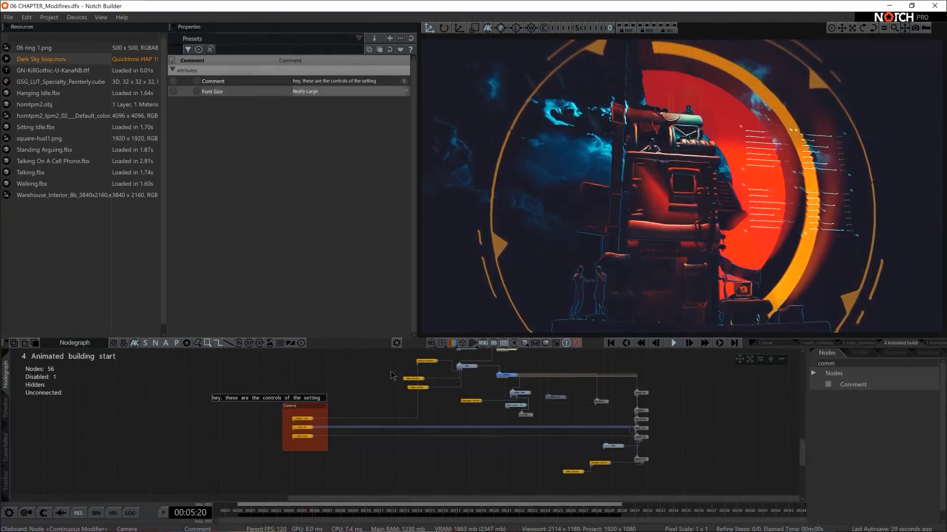
pyautogui.click(419, 387)
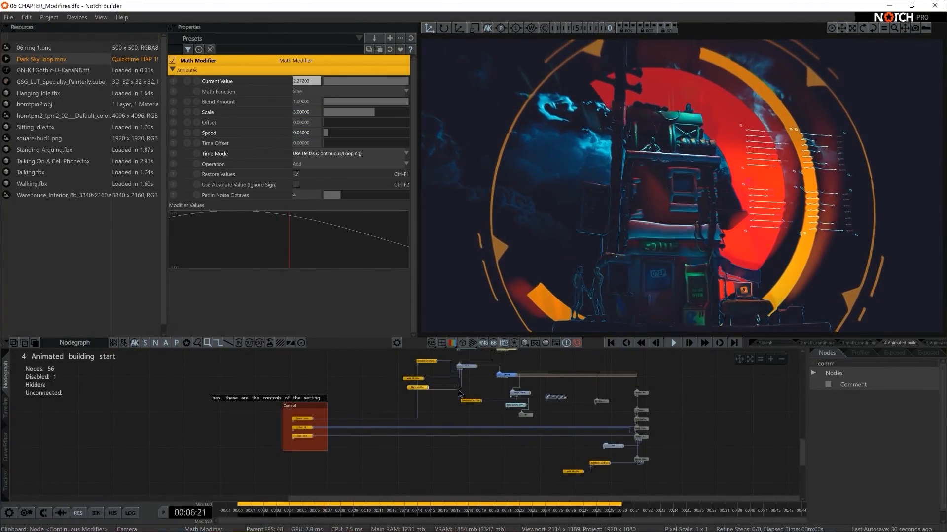
pyautogui.moveTo(451, 393)
pyautogui.mouseDown()
pyautogui.moveTo(400, 375)
pyautogui.moveTo(451, 388)
pyautogui.mouseUp()
pyautogui.click(433, 404)
pyautogui.moveTo(435, 403); pyautogui.dragTo(422, 417, button='middle')
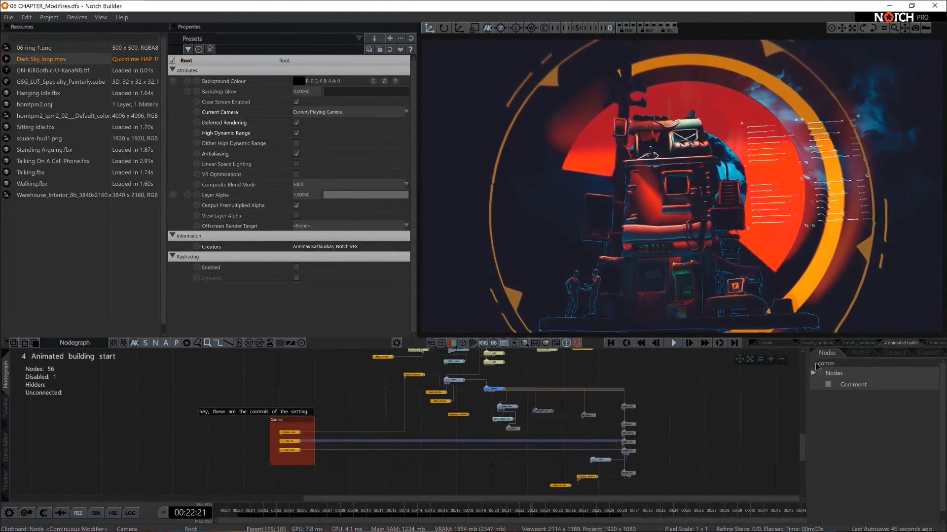
# - Clear the node library search and expand the Modifiers category
pyautogui.press('BackSpace')
pyautogui.press('BackSpace')
pyautogui.press('BackSpace')
pyautogui.press('BackSpace')
pyautogui.scroll(-2, 818, 395)
pyautogui.click(814, 406)
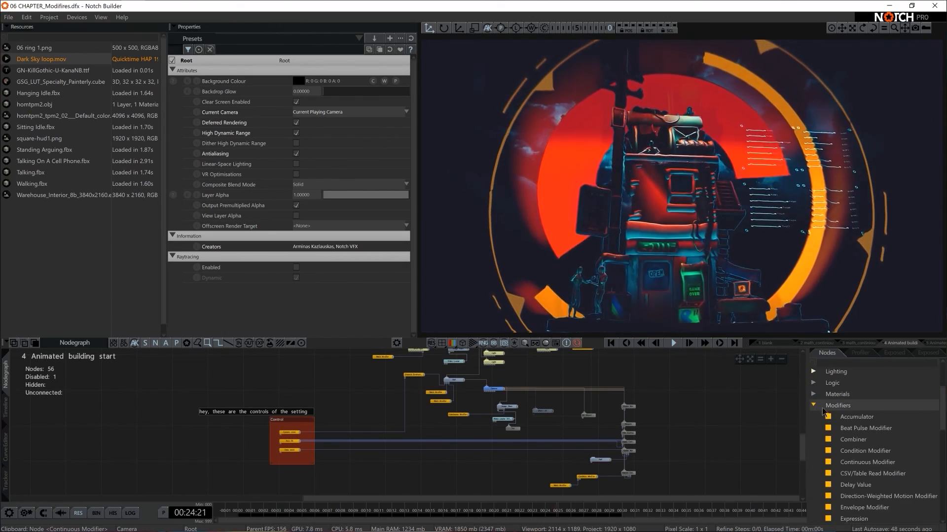
# - Browse the available modifier nodes and open the online help page for the Extractor modifier
pyautogui.scroll(-2, 838, 416)
pyautogui.scroll(-7, 865, 421)
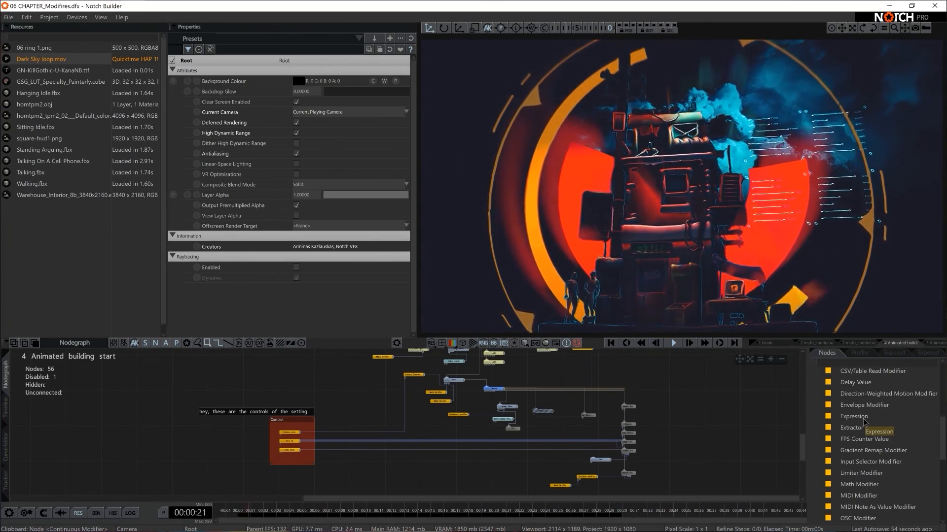
pyautogui.scroll(-1, 864, 421)
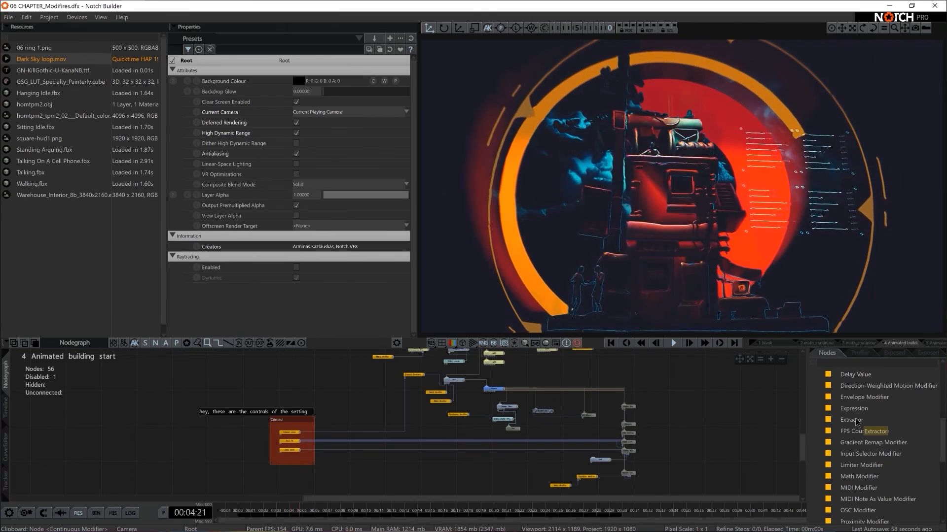
pyautogui.click(879, 432)
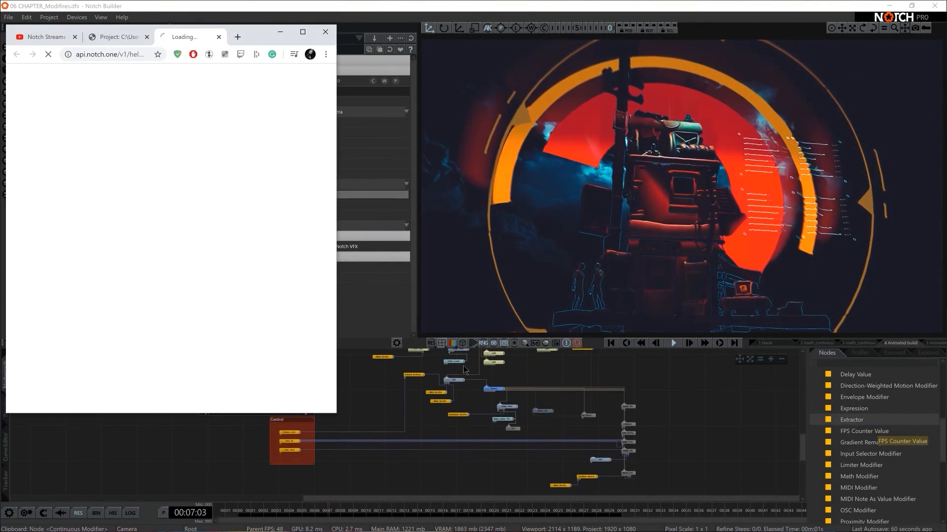